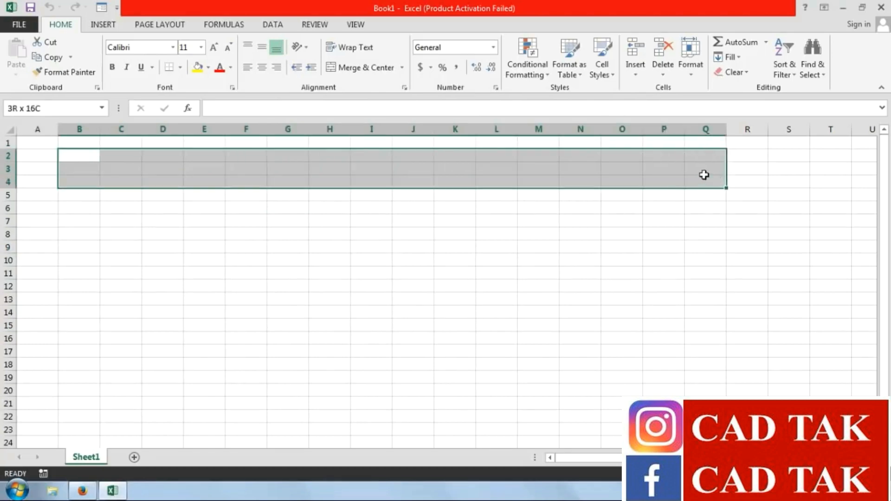
# Merge and center the cells B2:Q3 into one title cell
pyautogui.click(354, 68)
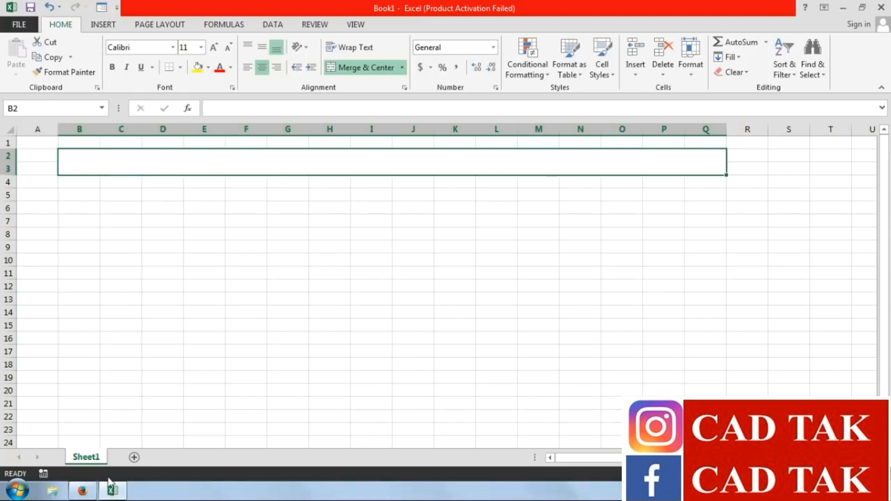
pyautogui.click(343, 209)
pyautogui.click(332, 167)
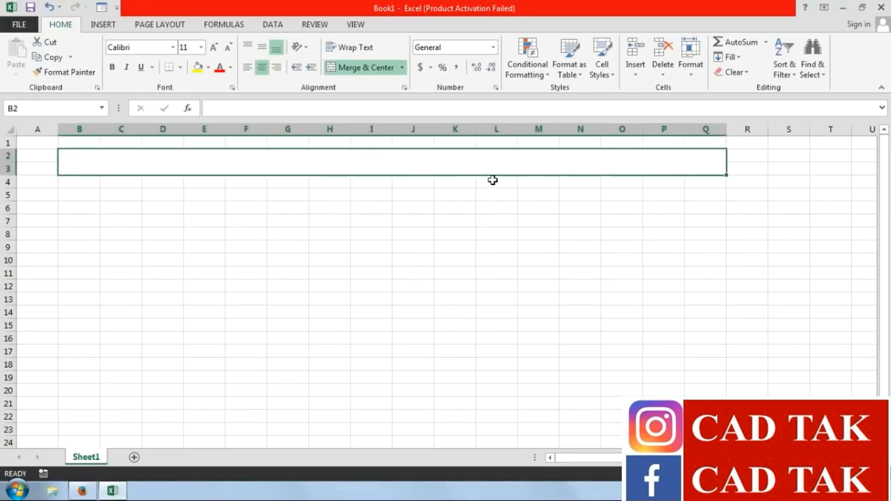
# Enter the title "EXCEL FORMULAS WITH SERIES TRAINING | COUNT FORMULA SERIES" in the merged cell B2:Q3
pyautogui.write('EXCEL FORMULA')
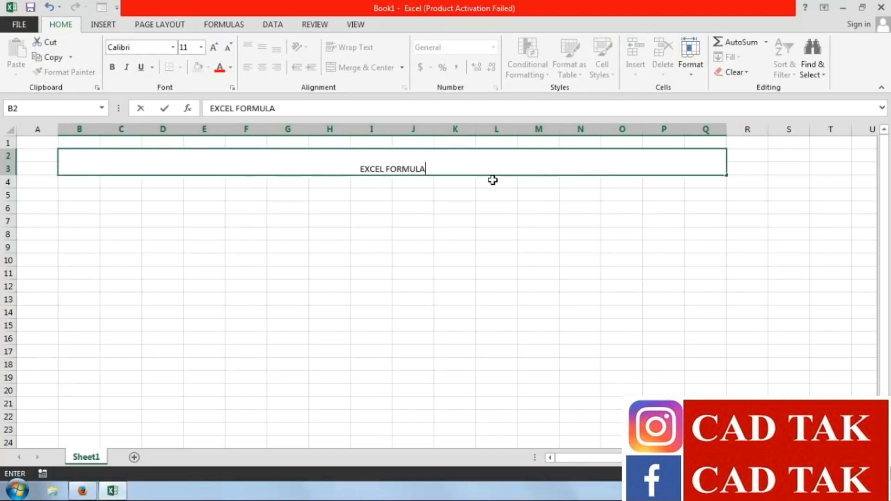
pyautogui.write('S WITH')
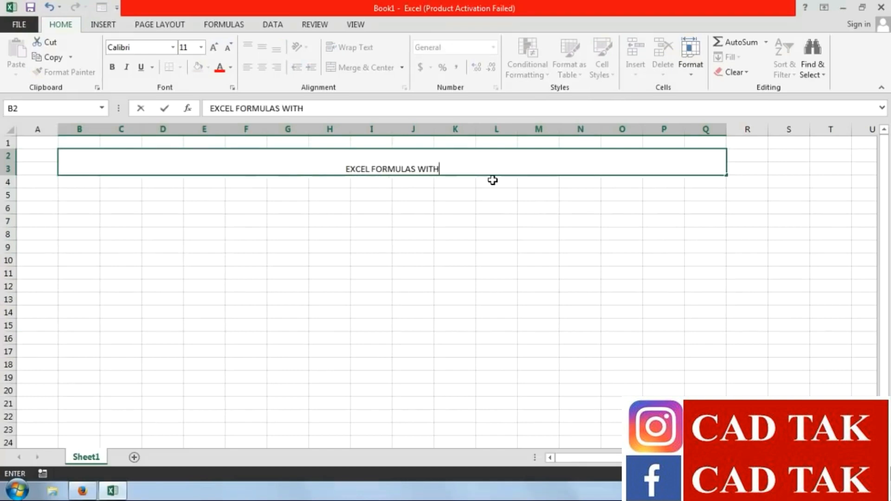
pyautogui.write(' SERIES TRAINING')
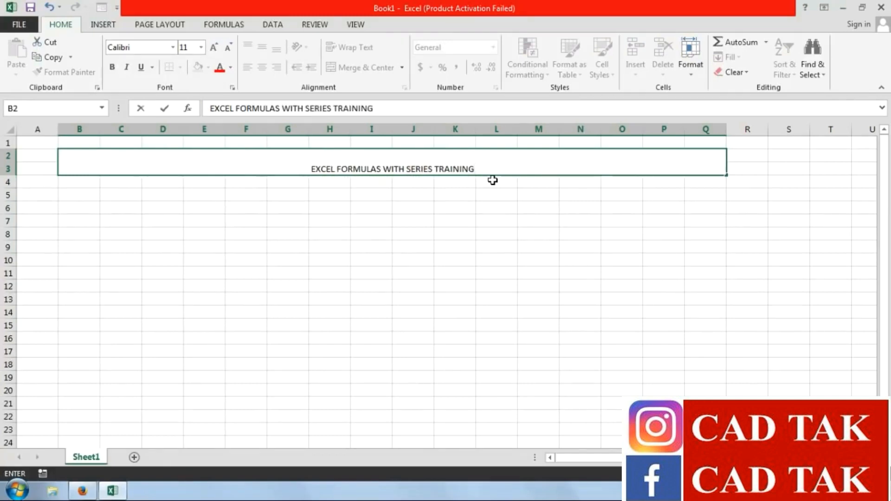
pyautogui.write(' |')
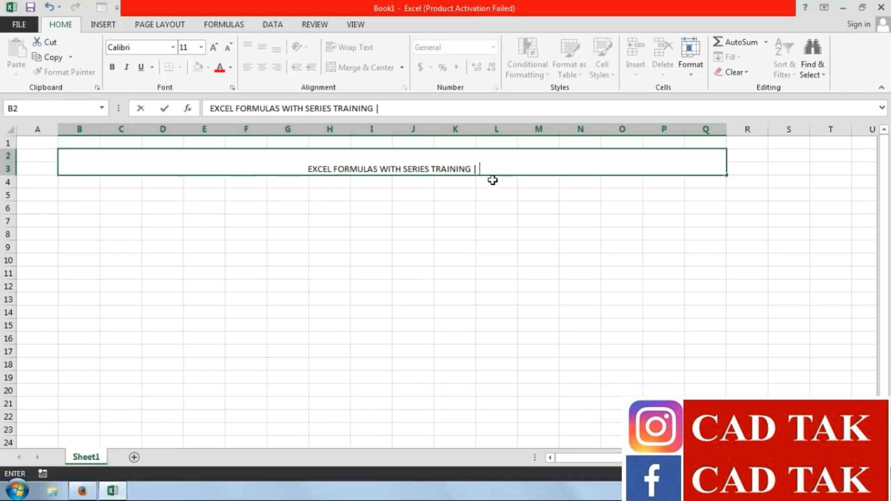
pyautogui.write(' COUN')
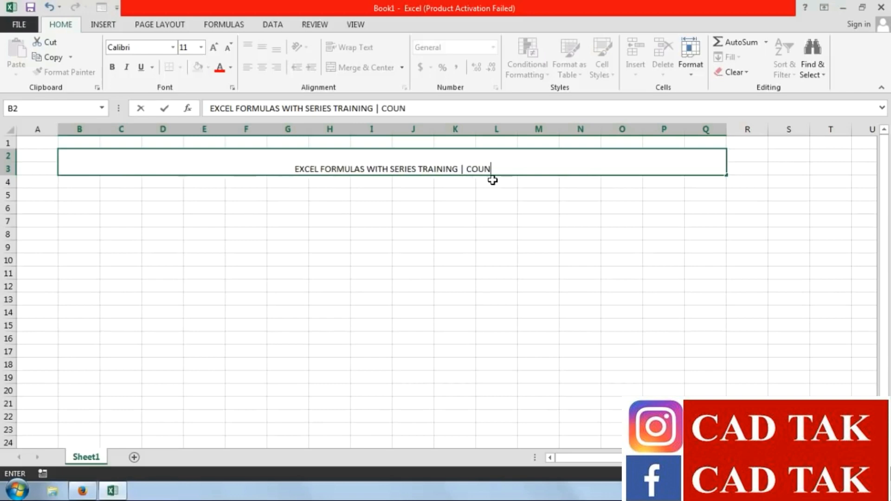
pyautogui.write('T FOR')
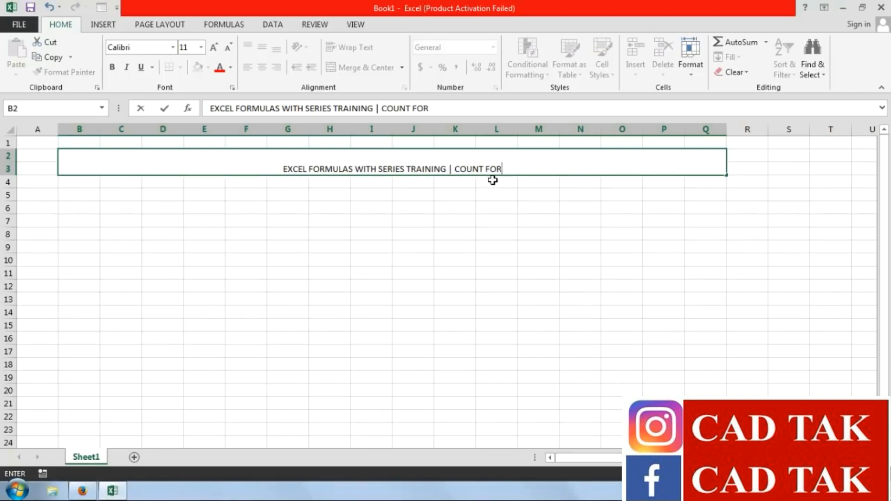
pyautogui.write('MULA ')
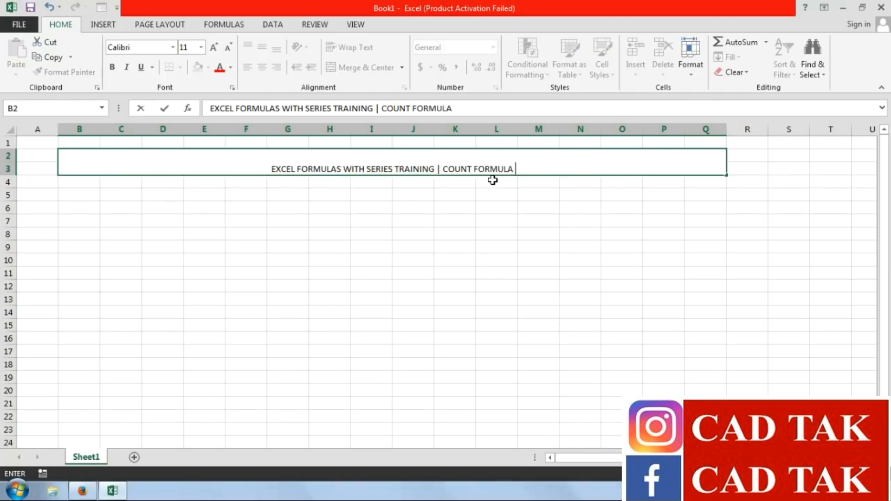
pyautogui.write('SERIES')
pyautogui.press('Return')
# Format the title cell with a black fill and bold white text
pyautogui.press('Up')
pyautogui.click(209, 67)
pyautogui.click(210, 94)
pyautogui.click(230, 67)
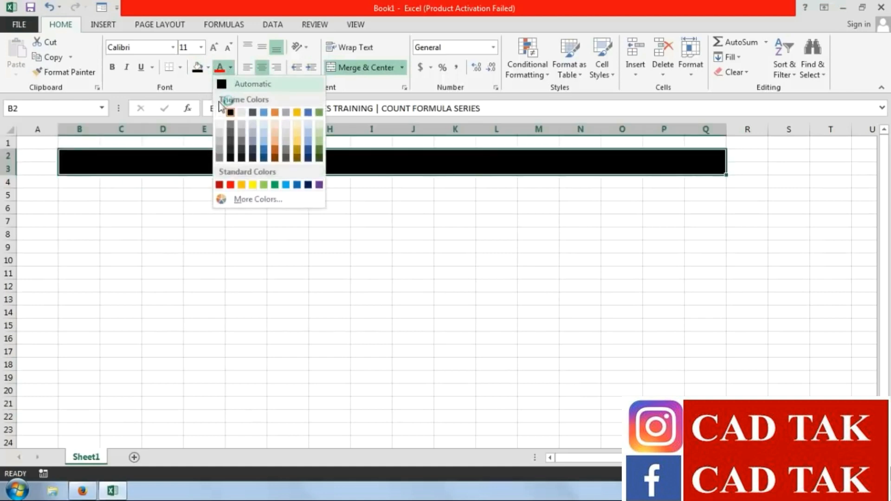
pyautogui.click(222, 108)
pyautogui.click(111, 66)
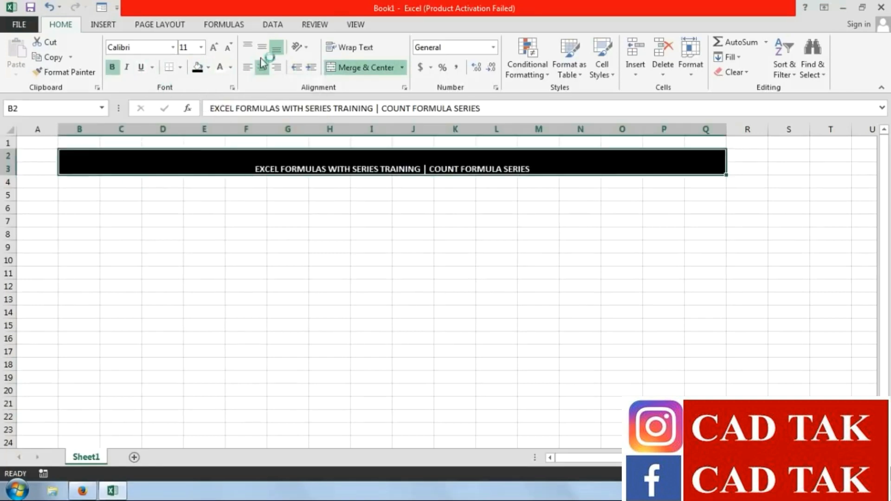
# Middle-align the title with its font enlarged by six steps, and narrow column A to about half its width
pyautogui.click(262, 47)
pyautogui.click(214, 47)
pyautogui.click(214, 47)
pyautogui.click(214, 47)
pyautogui.click(214, 47)
pyautogui.click(214, 47)
pyautogui.click(214, 47)
pyautogui.click(243, 221)
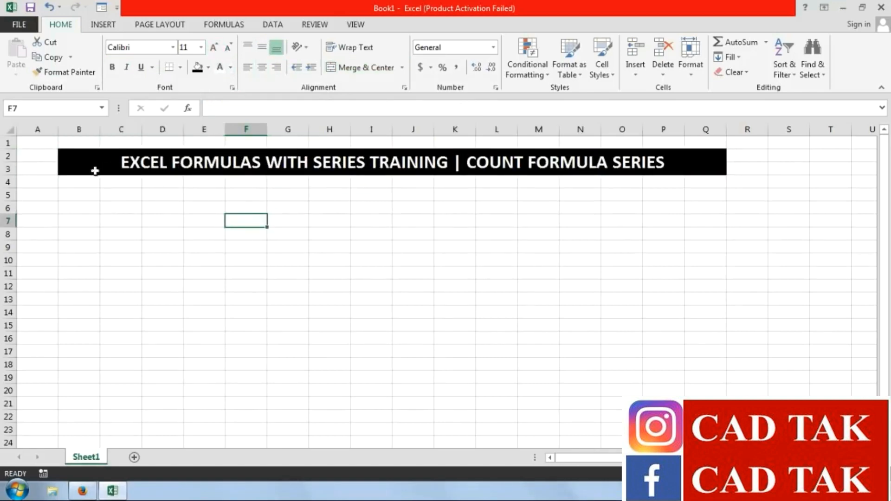
pyautogui.moveTo(60, 132); pyautogui.dragTo(36, 130)
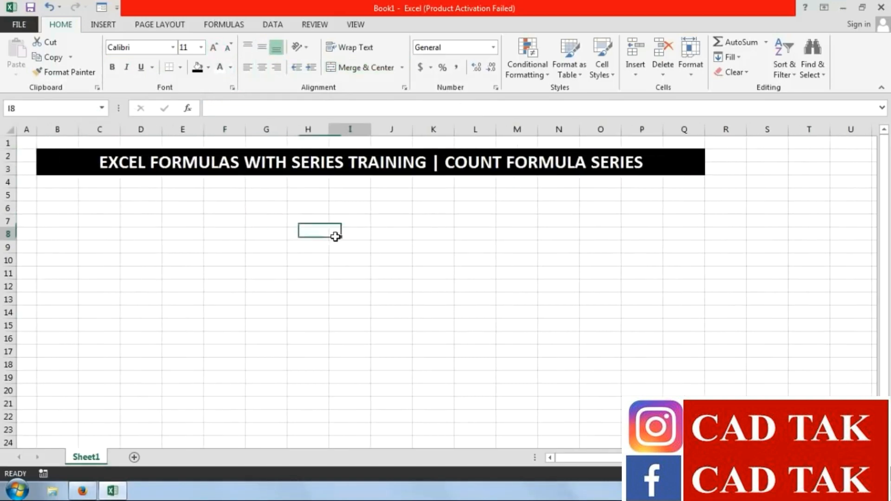
# Begin a =COUNT formula in cell I6 to view the available COUNT functions, and discard the entry
pyautogui.click(339, 210)
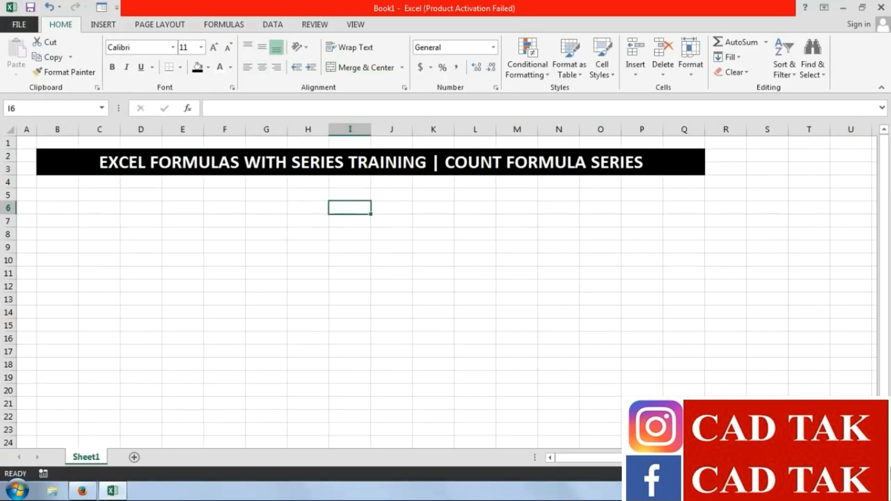
pyautogui.keyDown('ctrl'); pyautogui.scroll(1, 505, 327); pyautogui.keyUp('ctrl')
pyautogui.write('=')
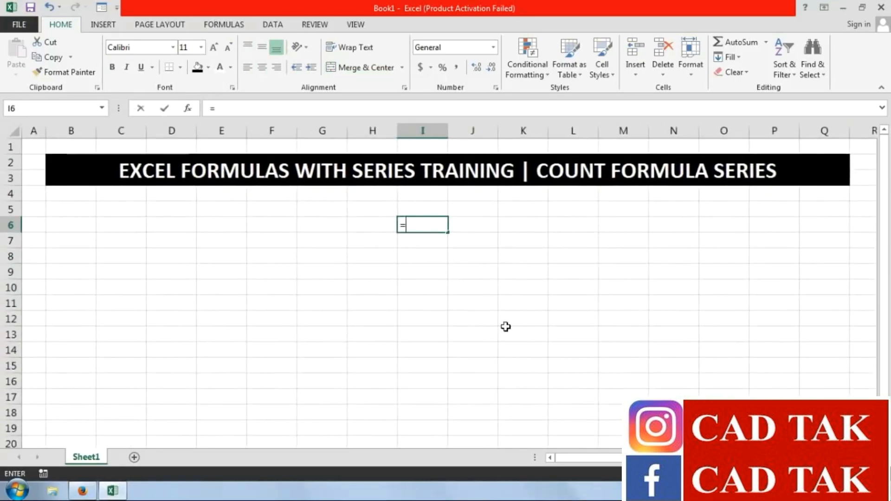
pyautogui.write('COUNT')
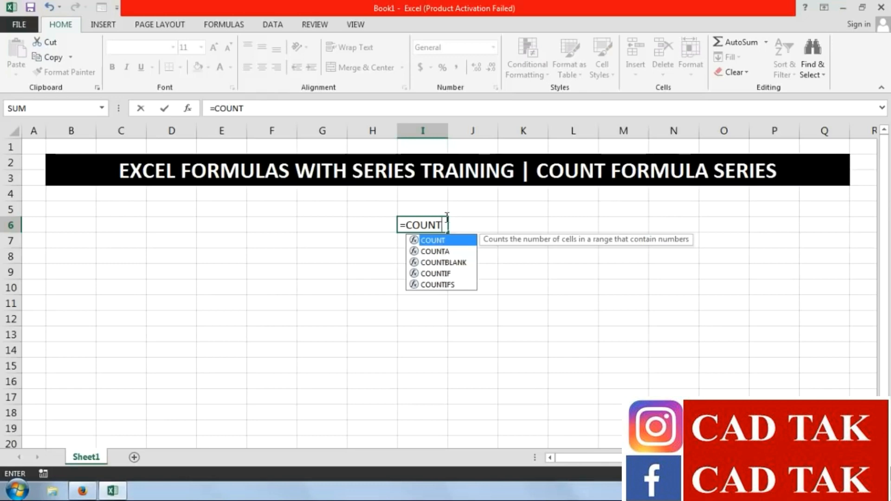
pyautogui.moveTo(447, 218); pyautogui.dragTo(405, 223)
pyautogui.press('Escape')
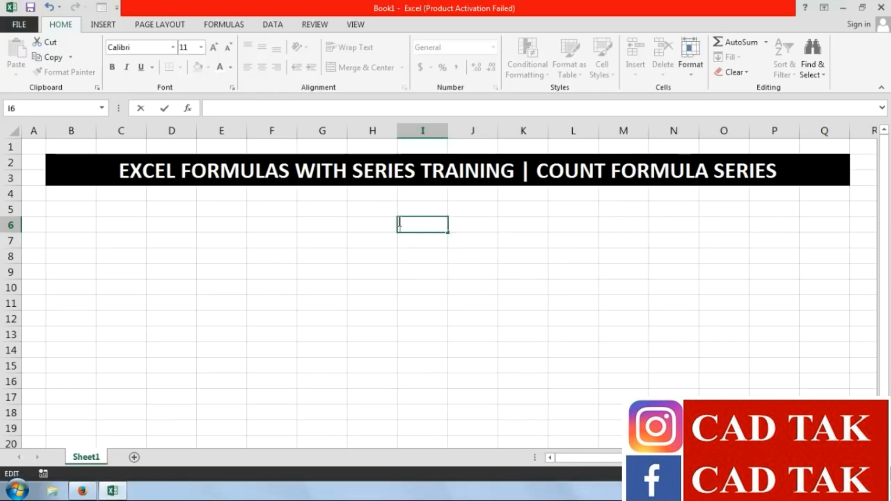
# Enter the column header "S.NO." in cell B5
pyautogui.click(70, 256)
pyautogui.click(71, 209)
pyautogui.write('S.NO.')
pyautogui.press('Tab')
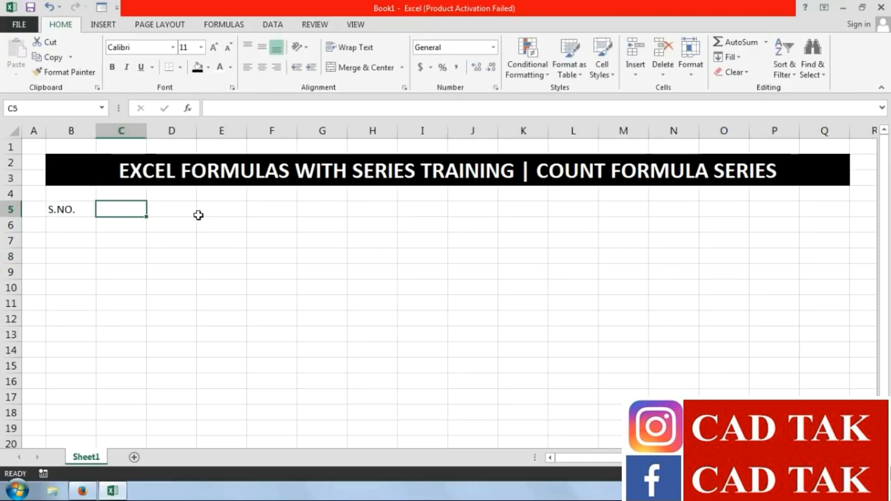
pyautogui.press('Return')
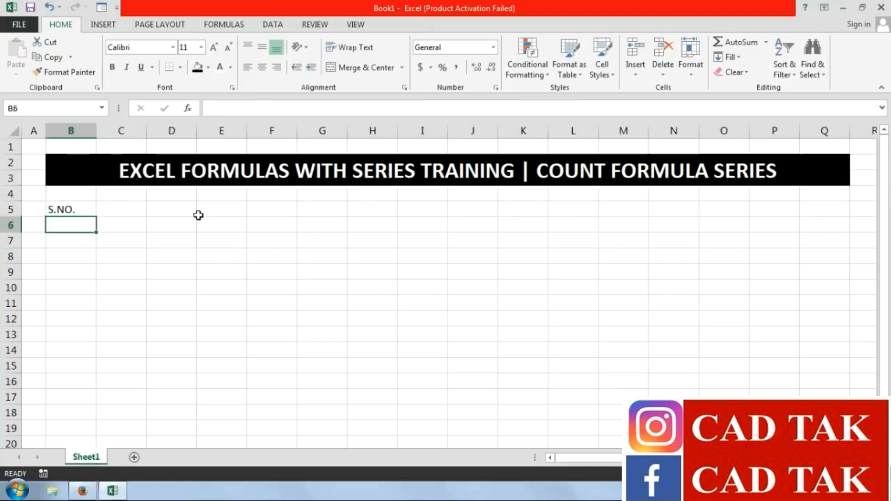
# Enter 1.2, 3, 4 and 5 in cells B6:B9 below the S.NO. header
pyautogui.write('1.2')
pyautogui.press('Return')
pyautogui.write('3')
pyautogui.press('Return')
pyautogui.write('4')
pyautogui.press('Return')
pyautogui.write('5')
pyautogui.press('Return')
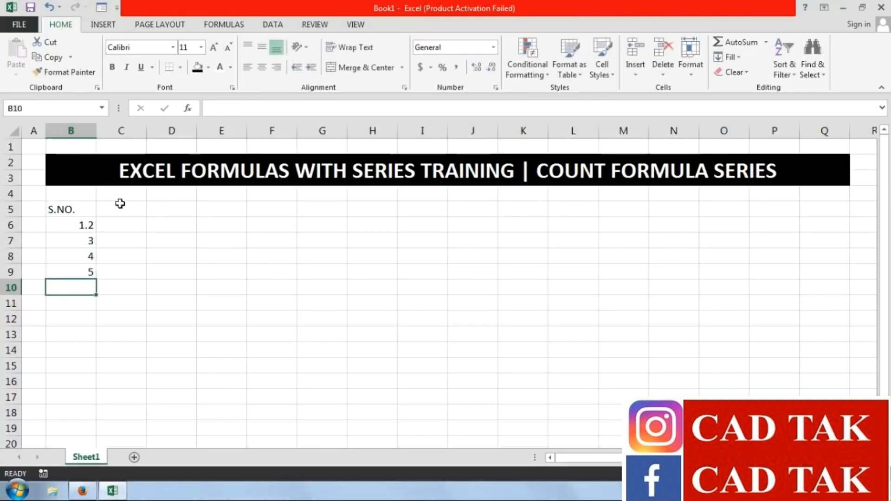
# Fill cells B6:B10 with the serial numbers 1, 2, 3, 4 and 5
pyautogui.click(88, 225)
pyautogui.write('1')
pyautogui.press('Return')
pyautogui.write('2')
pyautogui.press('Return')
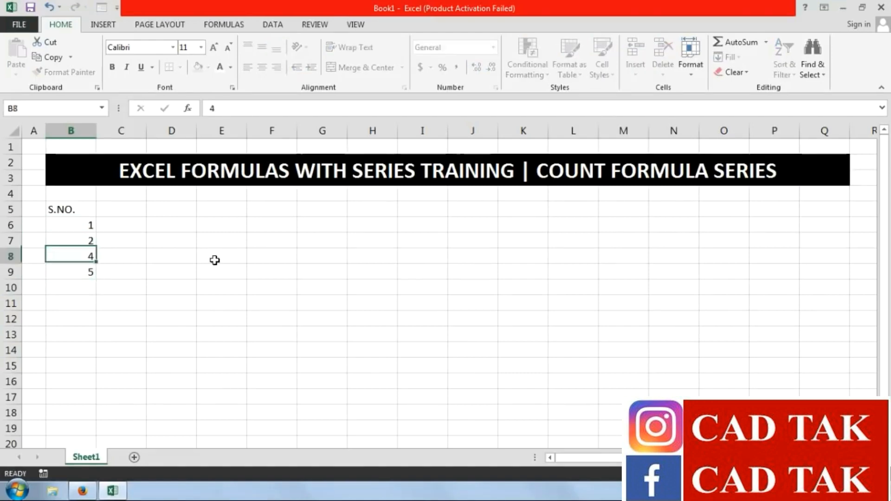
pyautogui.write('3')
pyautogui.press('Return')
pyautogui.write('45')
pyautogui.press('Return')
pyautogui.press('Up')
pyautogui.write('4')
pyautogui.press('Return')
pyautogui.write('5')
pyautogui.press('Return')
# Enter the header "FORMULA SERIES" in cell C5 and autofit the width of column C
pyautogui.click(106, 210)
pyautogui.write('FORMULA SERIES')
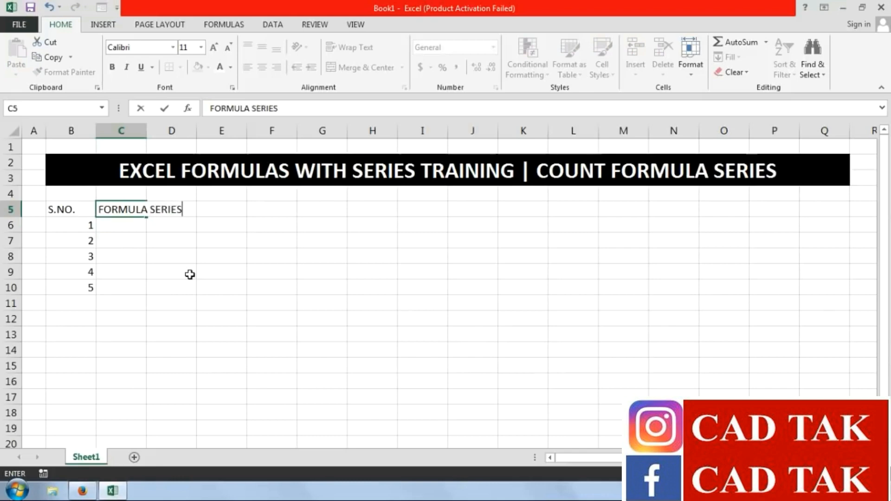
pyautogui.press('Return')
pyautogui.doubleClick(146, 131)
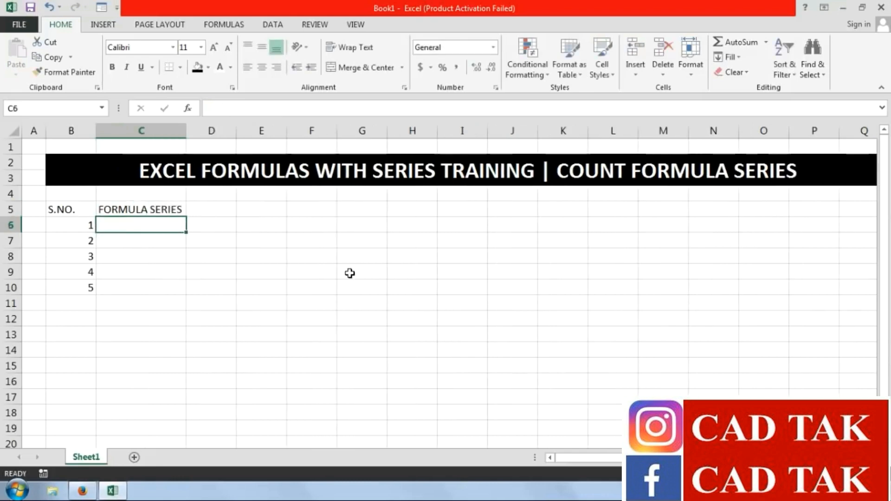
# List COUNT, COUNTA, COUNTBLANK, COUNTIF and COUNTIFS in cells C6:C10
pyautogui.write('COUNT')
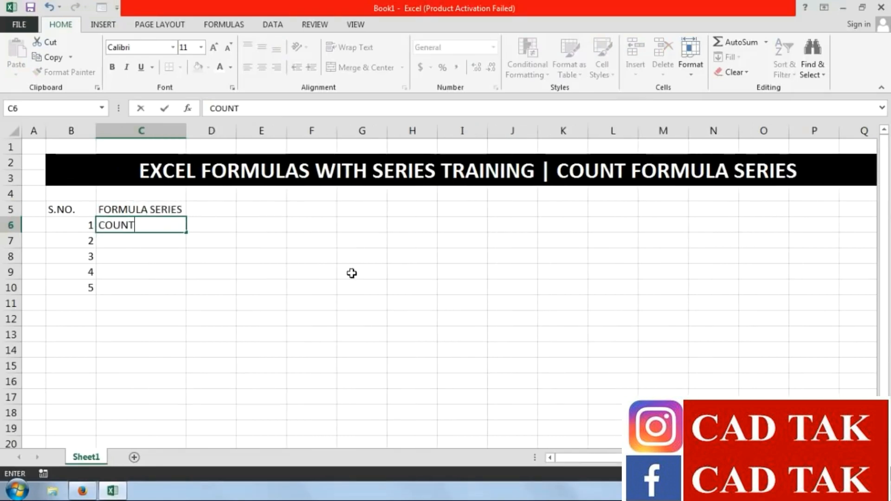
pyautogui.press('Return')
pyautogui.write('COUNTA')
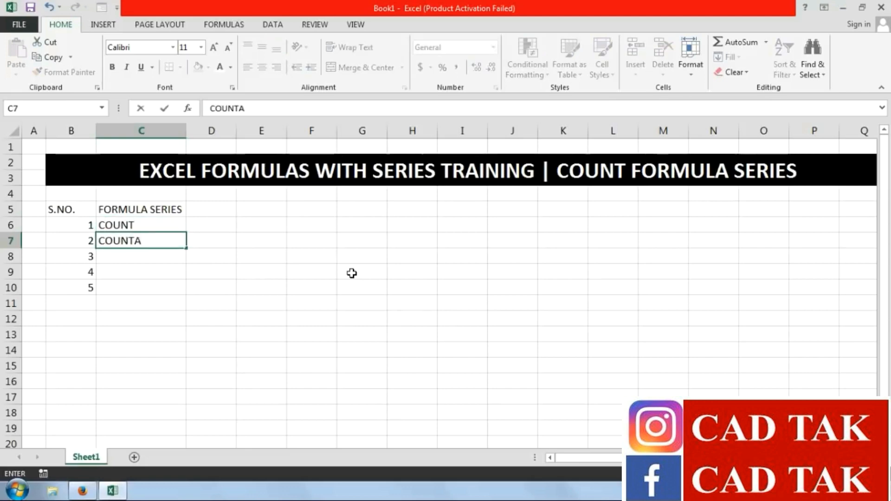
pyautogui.press('Return')
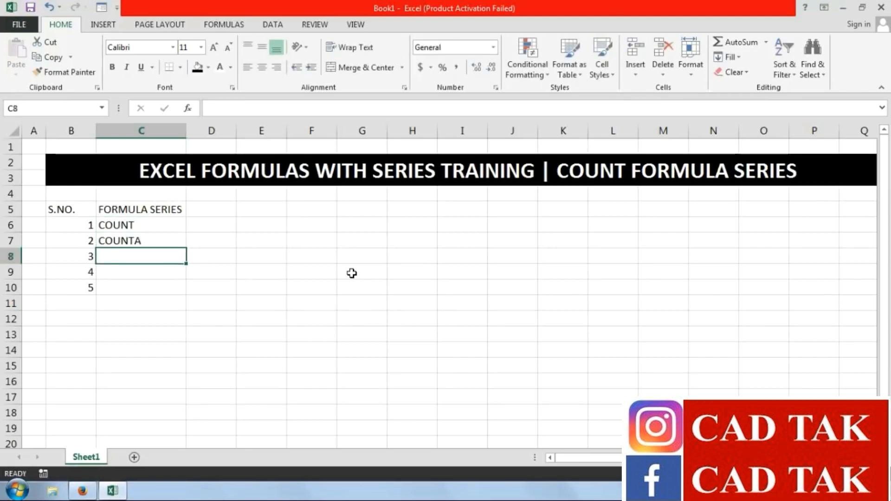
pyautogui.write('COUNT')
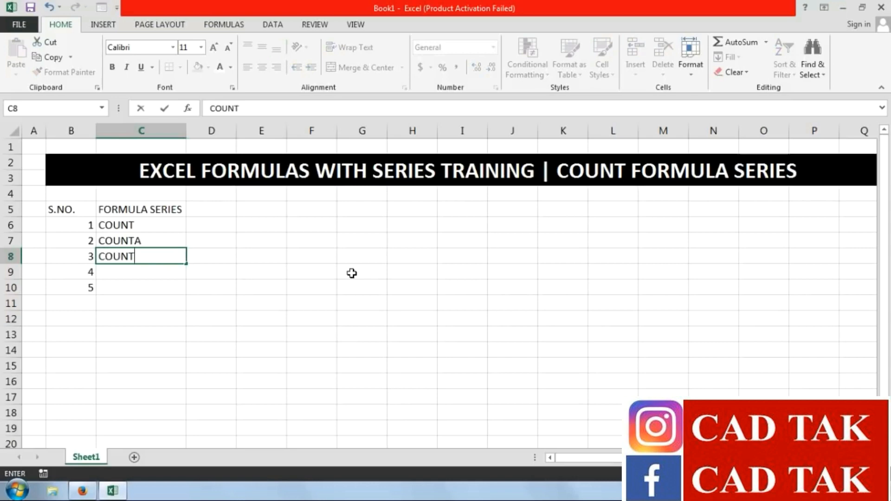
pyautogui.write('BLANK')
pyautogui.press('Return')
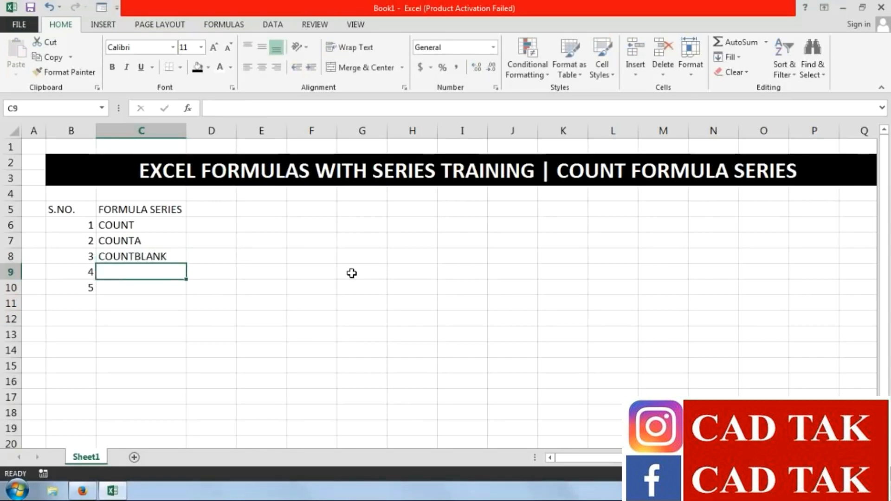
pyautogui.write('COUNTIF')
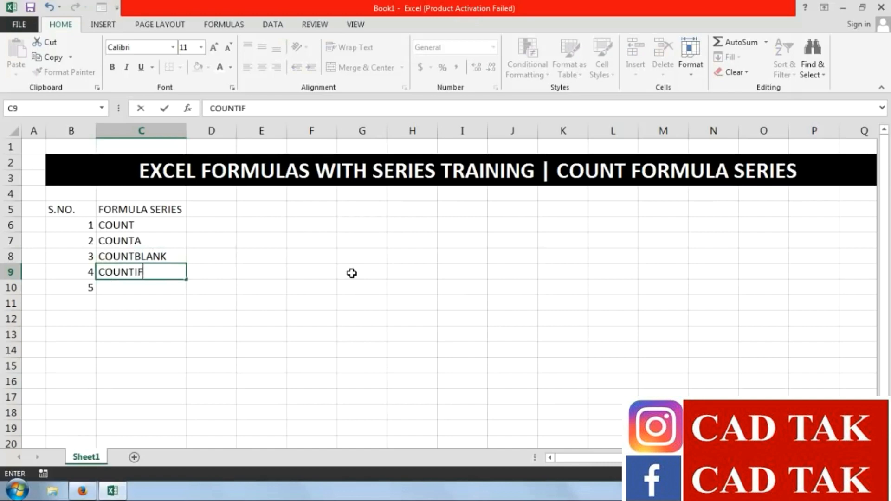
pyautogui.press('Return')
pyautogui.write('COUNTIFS')
pyautogui.press('Return')
# Format the header cells B5:C5 with a black fill and bold white text
pyautogui.moveTo(83, 211); pyautogui.dragTo(120, 212)
pyautogui.click(197, 67)
pyautogui.click(220, 67)
pyautogui.click(112, 67)
# Apply all borders to the table B5:C10 and widen column C slightly
pyautogui.click(67, 212)
pyautogui.moveTo(66, 212); pyautogui.dragTo(139, 289)
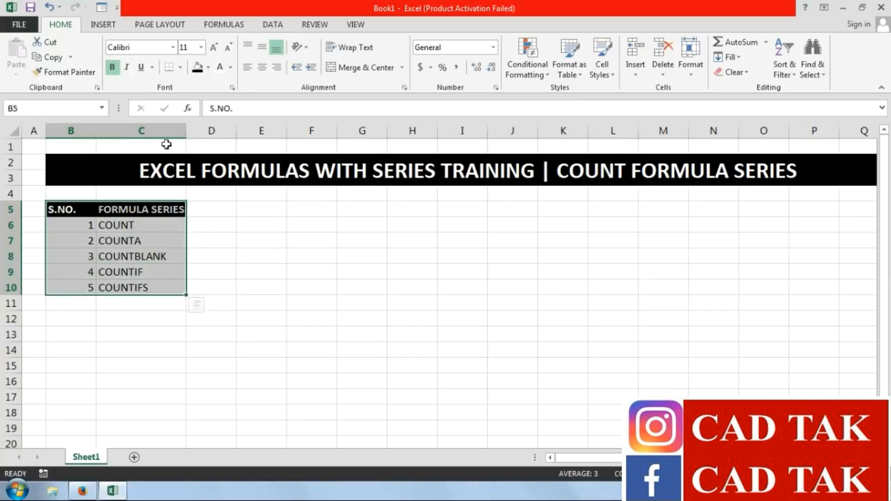
pyautogui.click(180, 67)
pyautogui.click(195, 179)
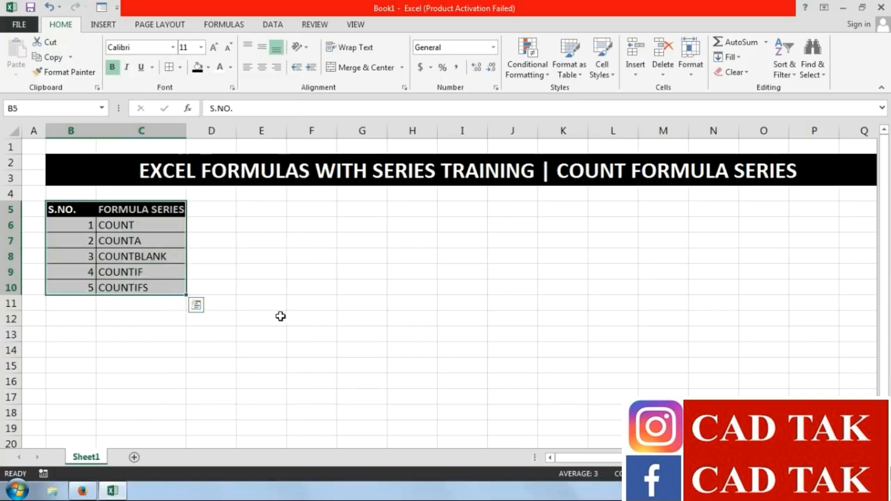
pyautogui.click(278, 315)
pyautogui.moveTo(186, 131); pyautogui.dragTo(192, 130)
pyautogui.click(253, 275)
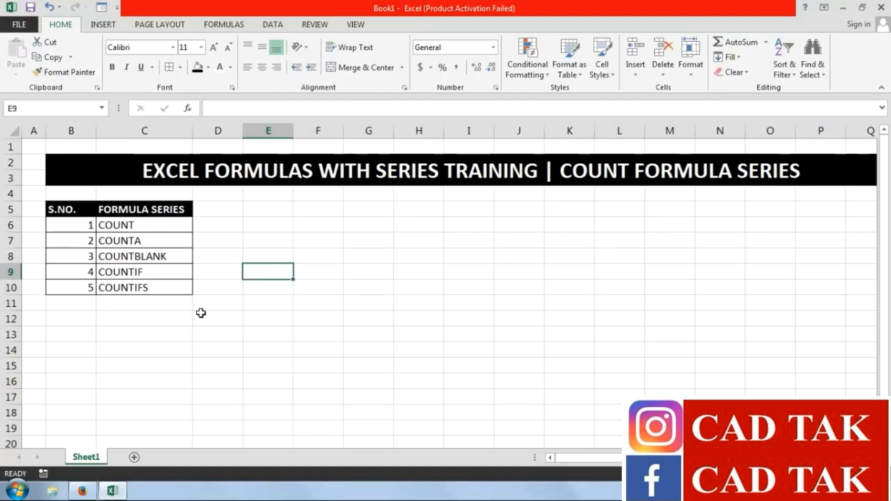
pyautogui.scroll(-1, 410, 332)
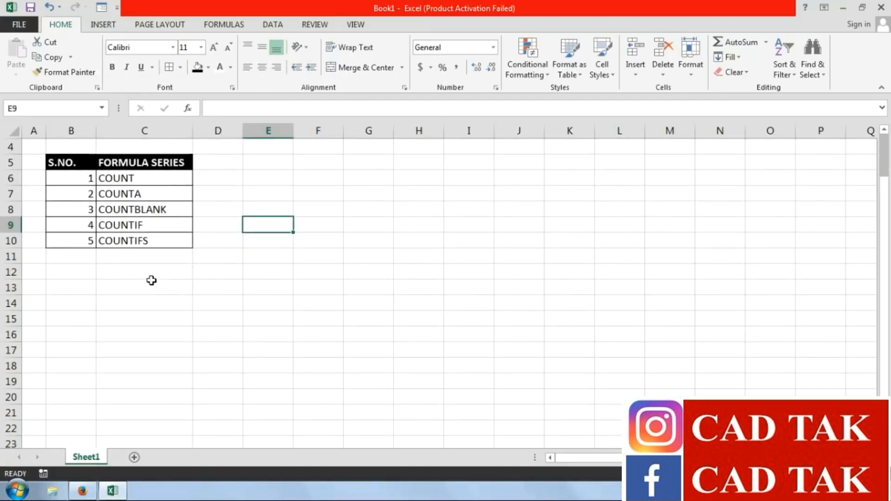
pyautogui.scroll(1, 643, 329)
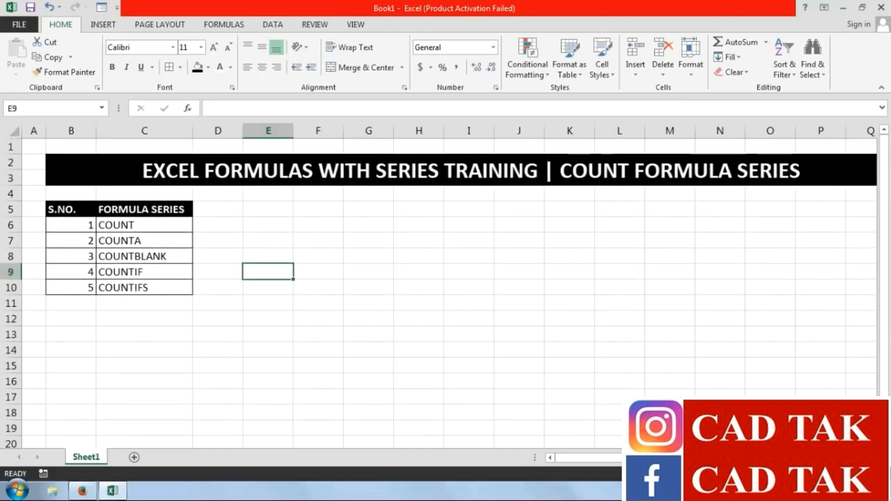
pyautogui.scroll(-2, 267, 319)
pyautogui.click(681, 351)
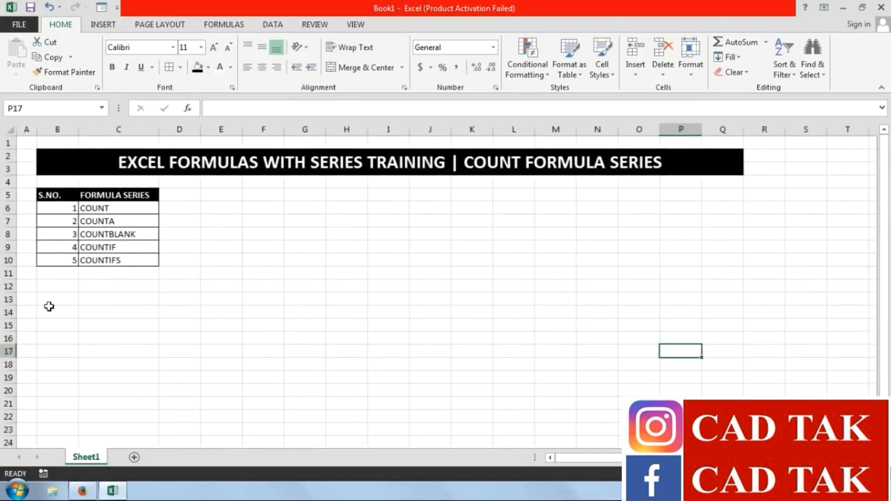
# Merge and center cells B13:Q13 and enter the heading "COUNT SERIES EXAMPLES"
pyautogui.moveTo(49, 296); pyautogui.dragTo(713, 297)
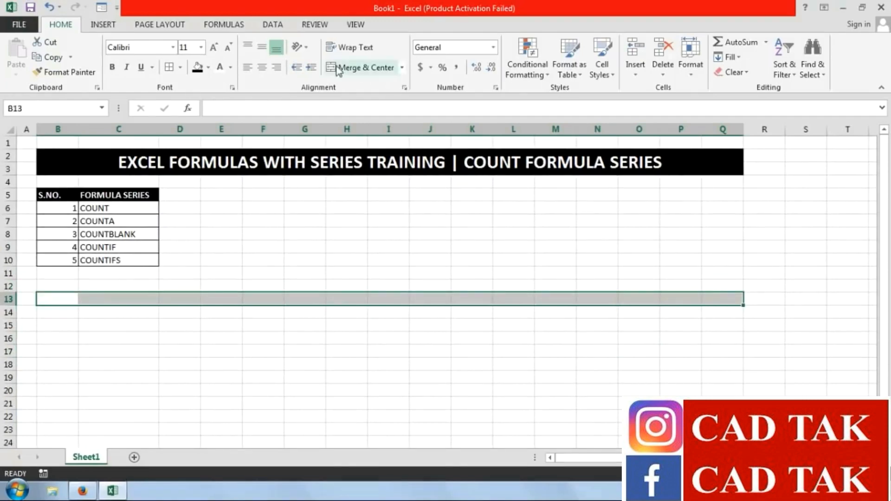
pyautogui.click(353, 68)
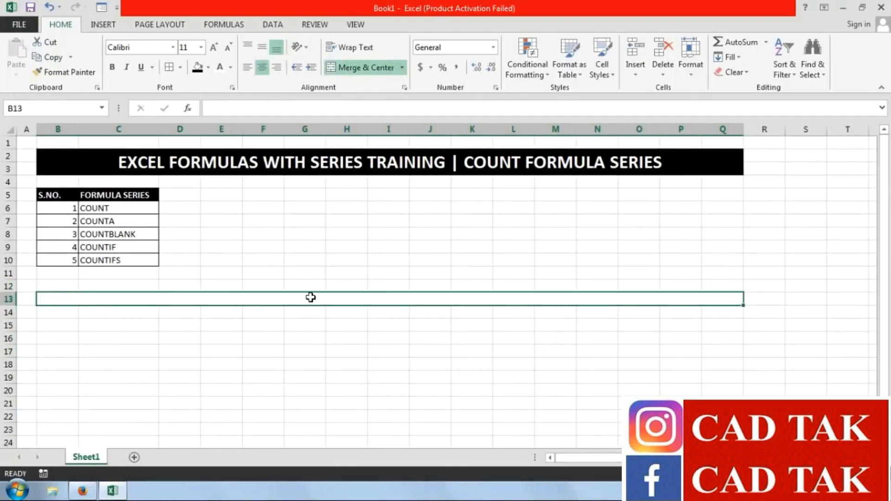
pyautogui.write('COUN')
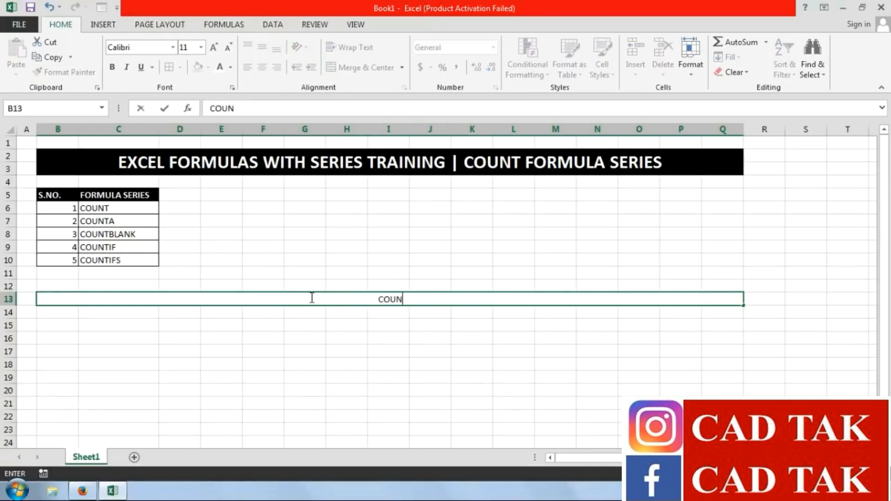
pyautogui.write('T SERIES')
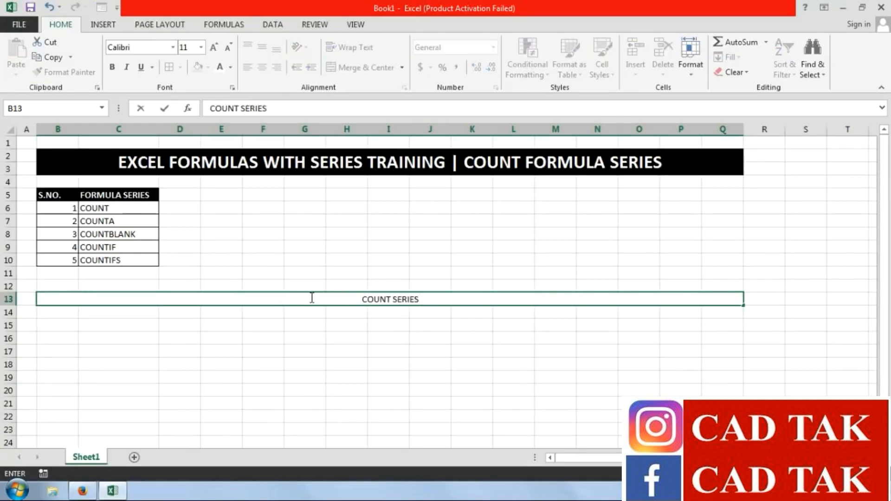
pyautogui.write(' EXAMPL')
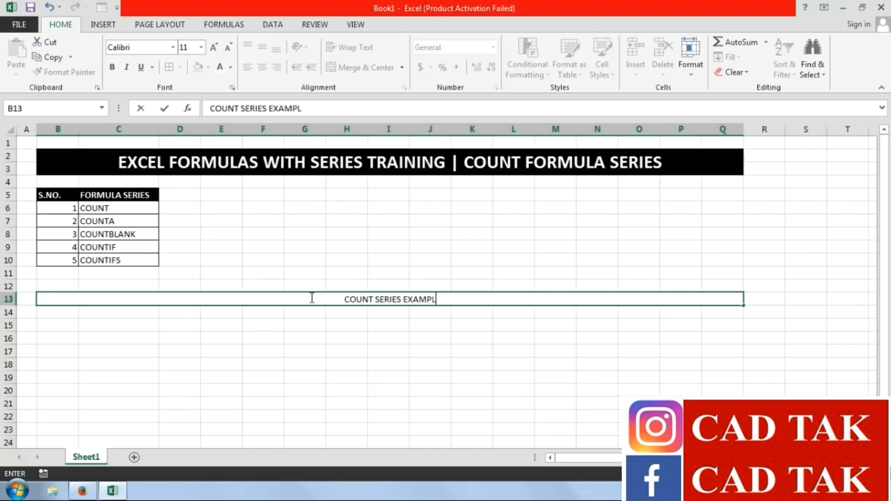
pyautogui.write('ES')
pyautogui.press('Return')
# Format the "COUNT SERIES EXAMPLES" heading in row 13 with a red fill and bold white text
pyautogui.click(311, 298)
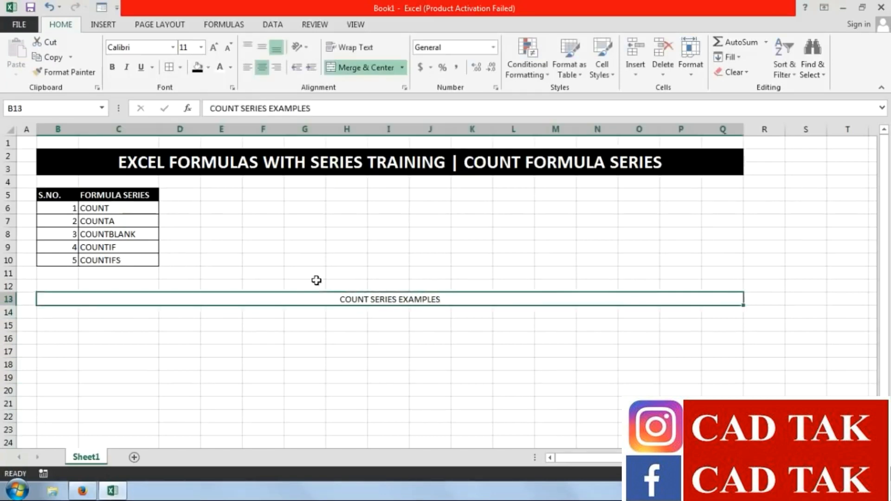
pyautogui.click(209, 68)
pyautogui.click(207, 168)
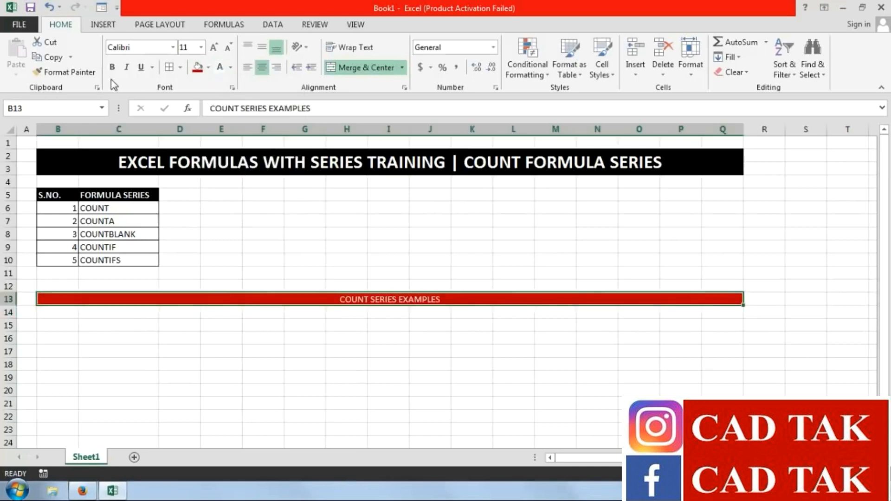
pyautogui.click(265, 363)
# Enter the headers "VALUE 01" in cell B15 and "VALUE 02" in cell C15
pyautogui.click(61, 316)
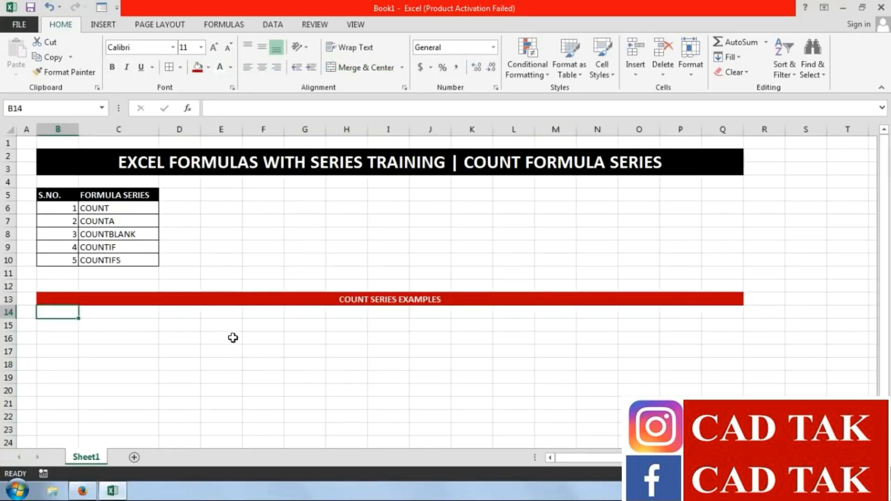
pyautogui.press('Down')
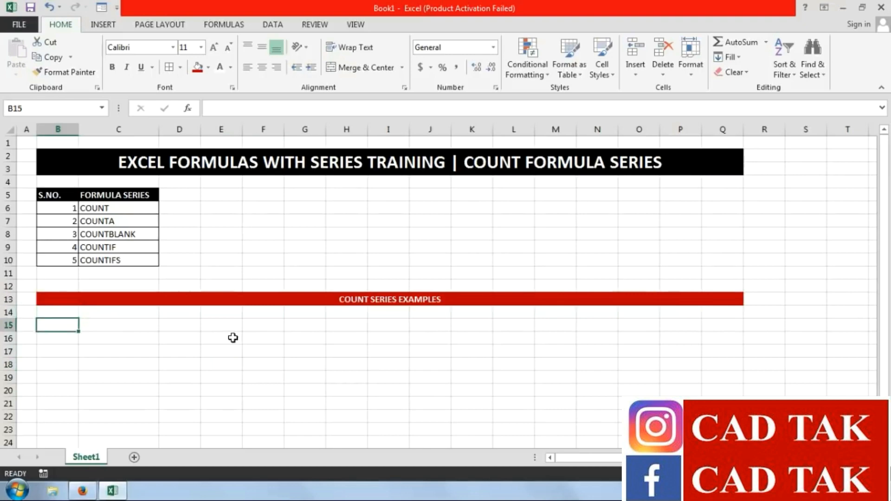
pyautogui.write('VALUE 01')
pyautogui.press('Return')
pyautogui.press('Up')
pyautogui.press('Right')
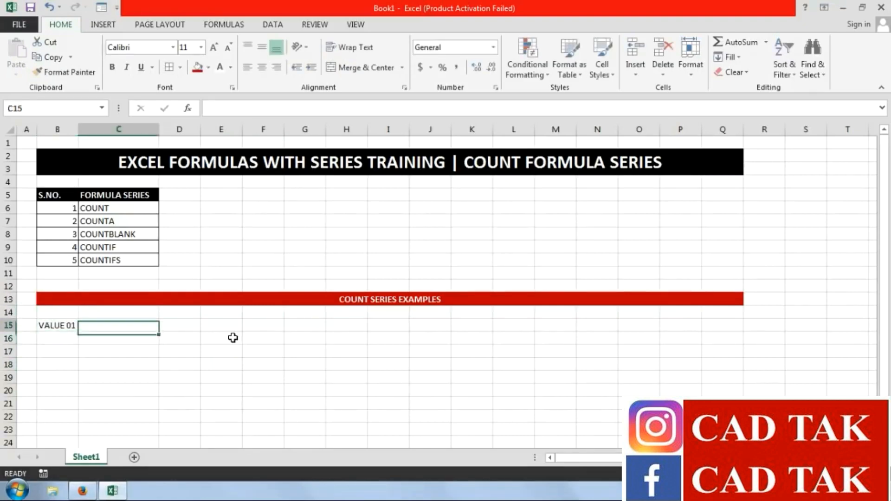
pyautogui.write('VA')
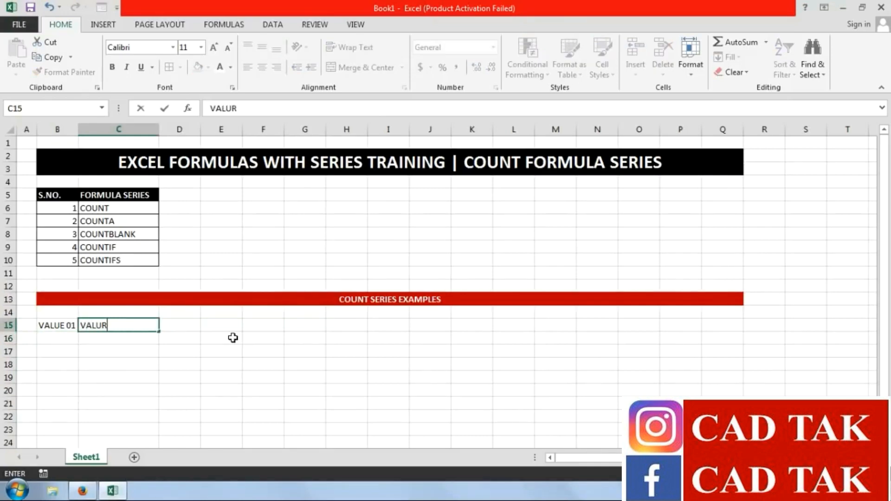
pyautogui.write('LUE 02')
pyautogui.press('Return')
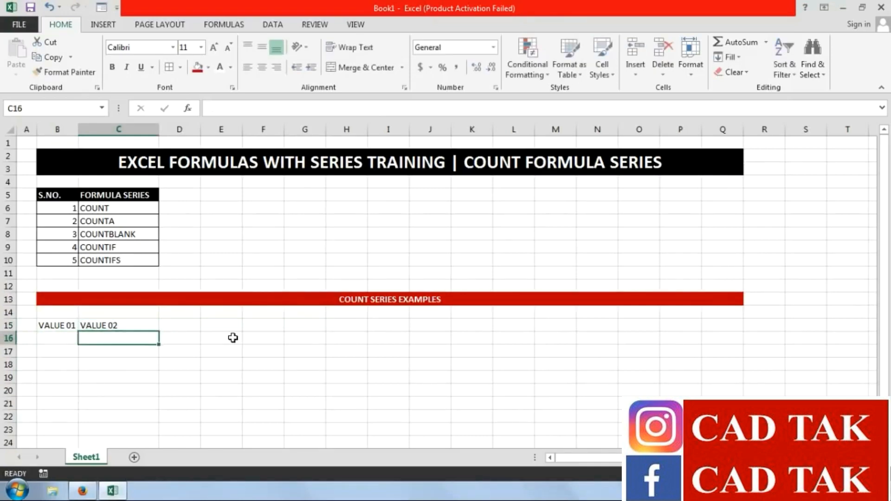
# Autofill the header series from B15:C15 across to "VALUE 06" in cell G15
pyautogui.moveTo(69, 325); pyautogui.dragTo(87, 326)
pyautogui.moveTo(161, 333); pyautogui.dragTo(327, 341)
pyautogui.click(290, 388)
pyautogui.click(61, 327)
pyautogui.click(109, 326)
pyautogui.click(161, 326)
pyautogui.click(224, 327)
pyautogui.click(253, 329)
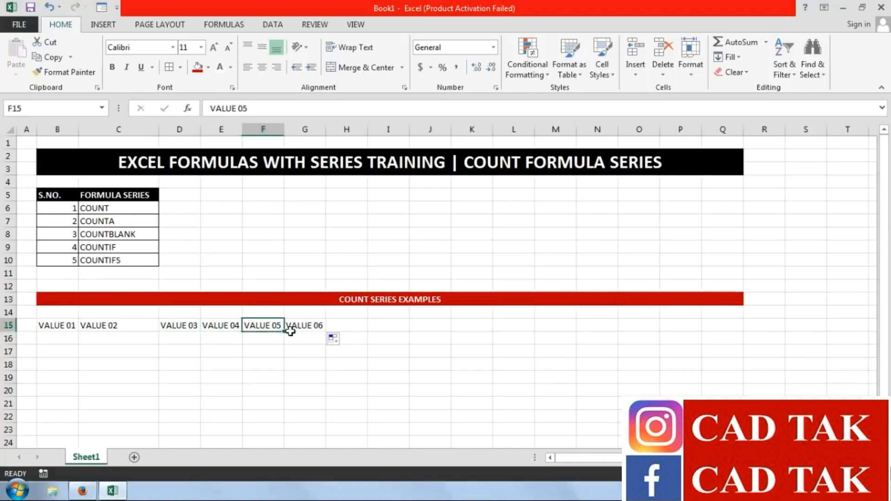
pyautogui.click(291, 327)
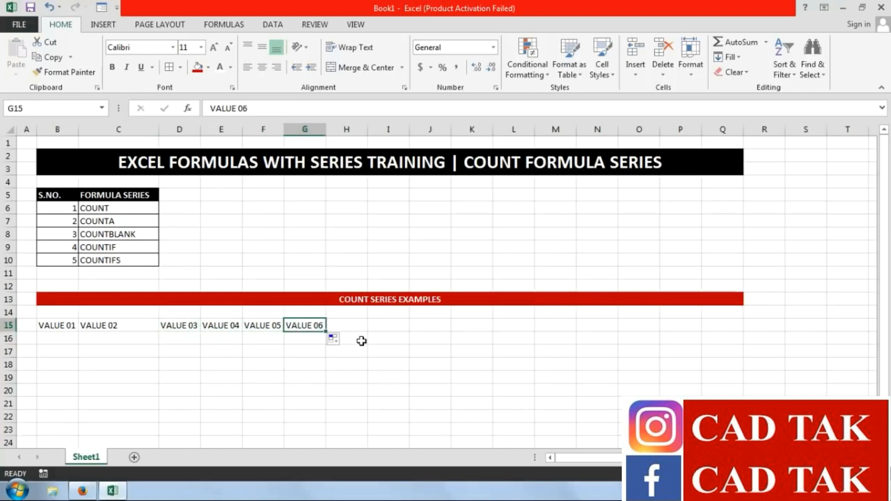
# Enter the headers COUNT, COUNTA and COUNTBLANK in cells H15:J15 and autofit the width of column J
pyautogui.click(354, 325)
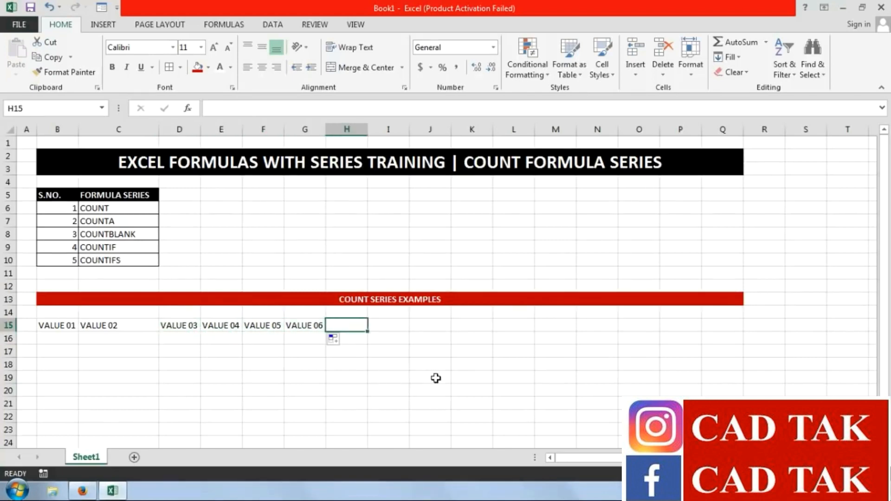
pyautogui.write('COUNT')
pyautogui.press('Tab')
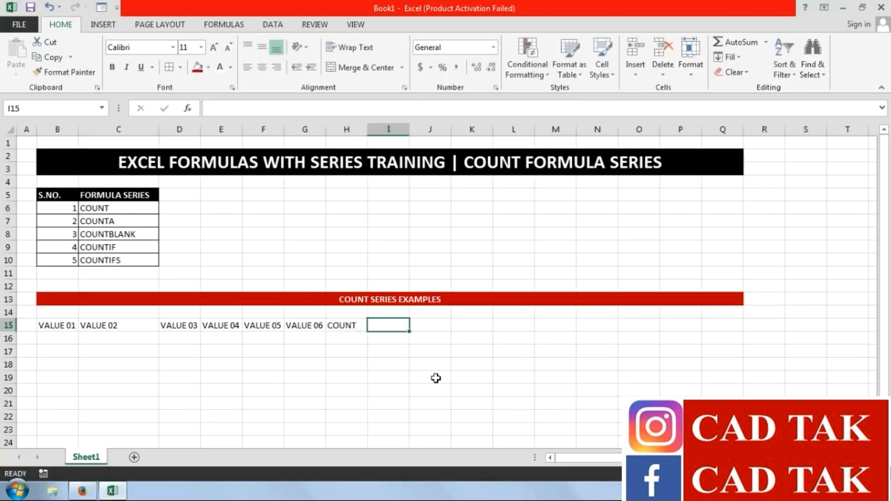
pyautogui.write('COUNT')
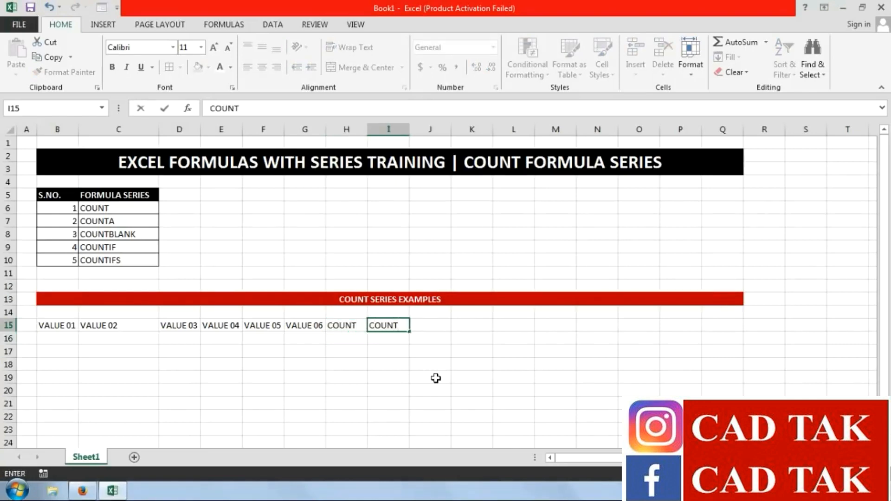
pyautogui.write('A')
pyautogui.press('Tab')
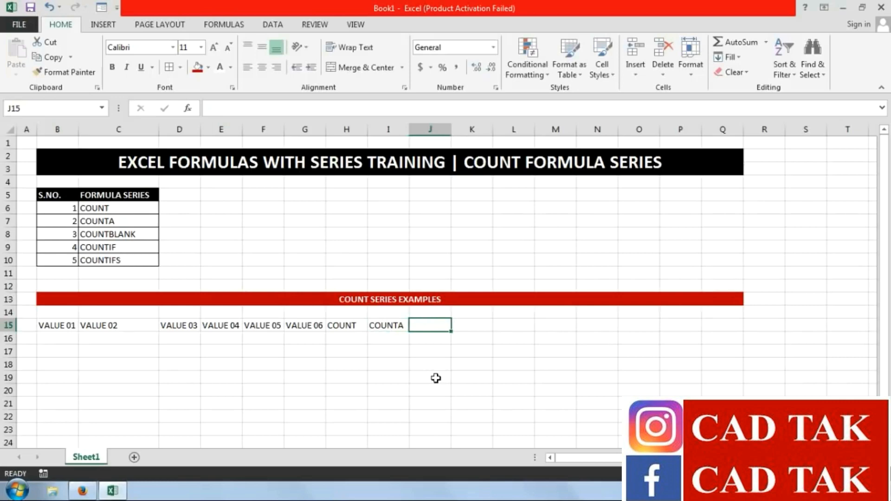
pyautogui.write('COUNTBLANK')
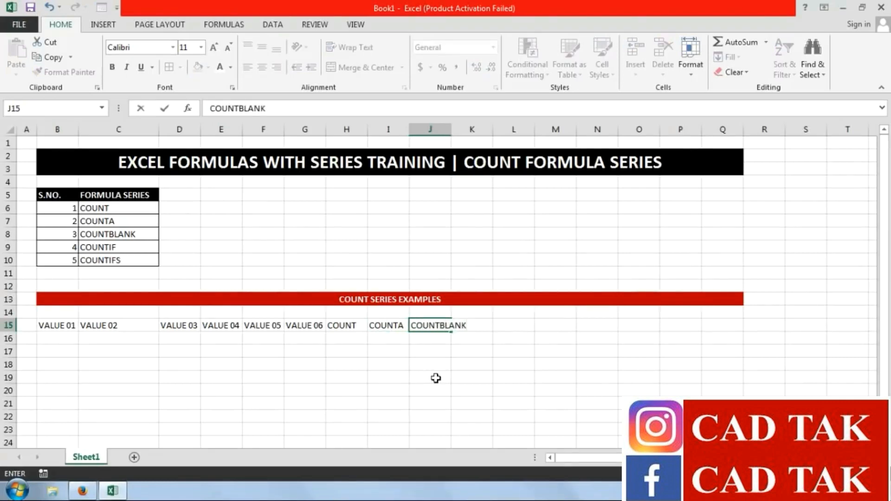
pyautogui.press('Return')
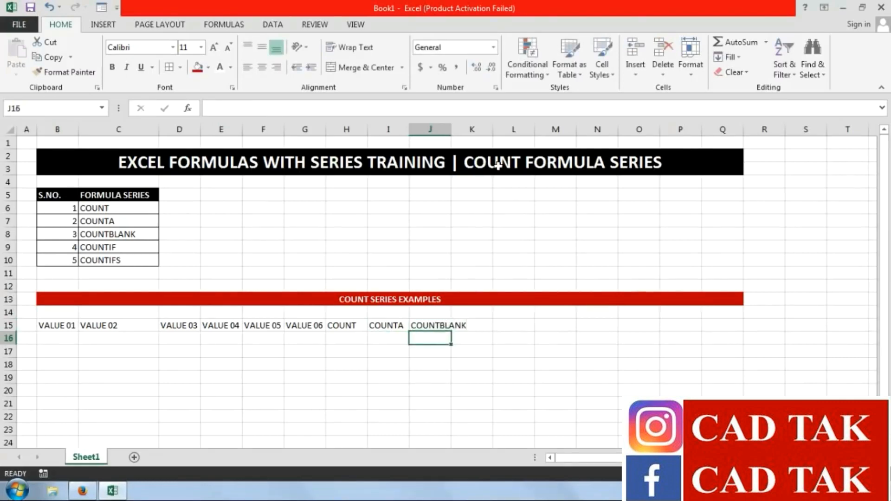
pyautogui.doubleClick(455, 128)
# Format the header cells B15:J15 with a black fill and bold white text
pyautogui.moveTo(442, 325); pyautogui.dragTo(56, 325)
pyautogui.click(208, 67)
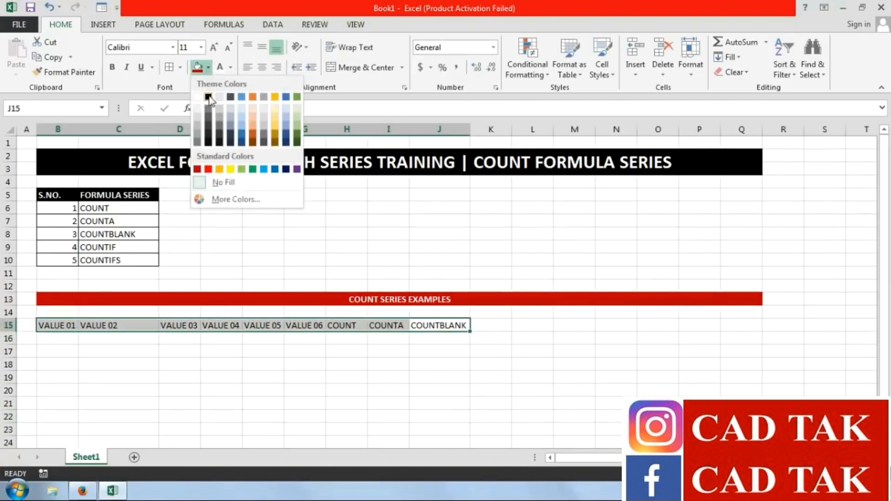
pyautogui.click(206, 90)
pyautogui.click(220, 67)
pyautogui.click(112, 67)
pyautogui.click(180, 363)
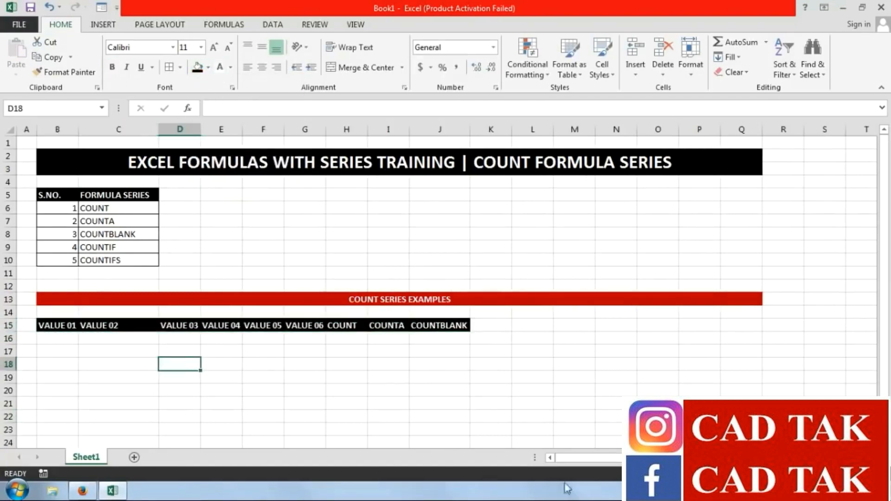
# Enter 22, 33, 44 and 55 in cells B16:E16, leave F16 blank, and enter 55 in G16
pyautogui.click(851, 474)
pyautogui.click(851, 473)
pyautogui.scroll(-4, 505, 363)
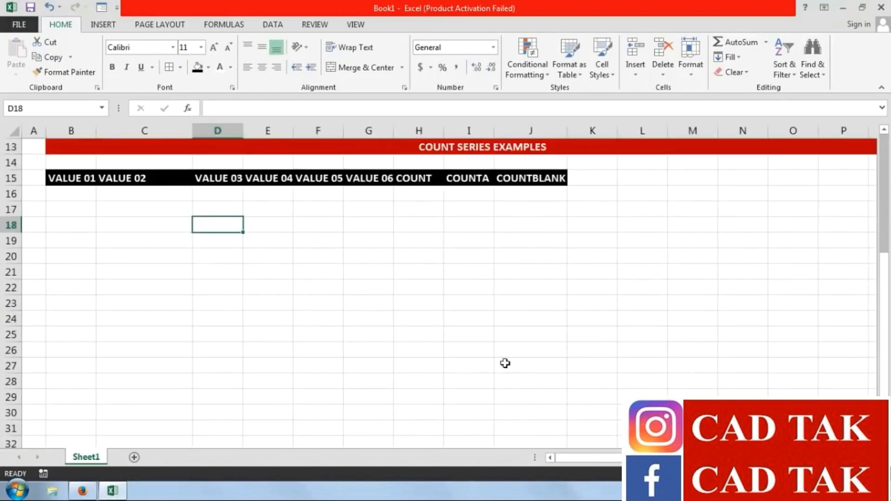
pyautogui.click(91, 195)
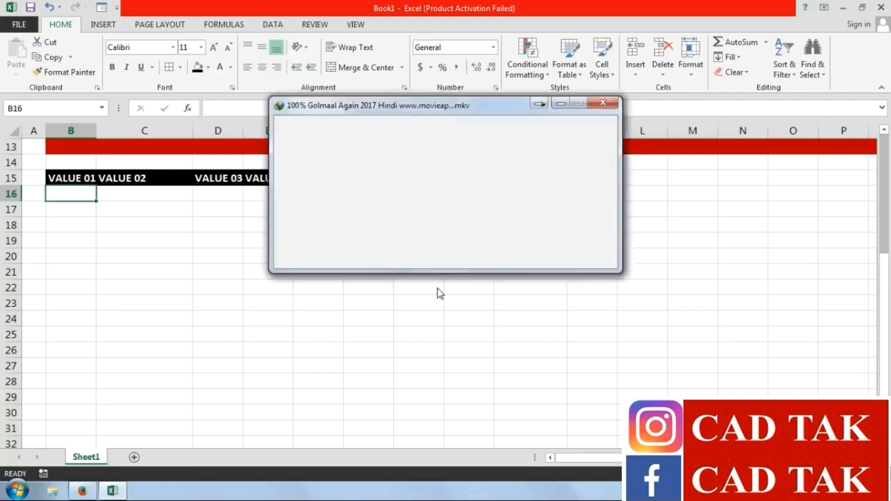
pyautogui.click(538, 286)
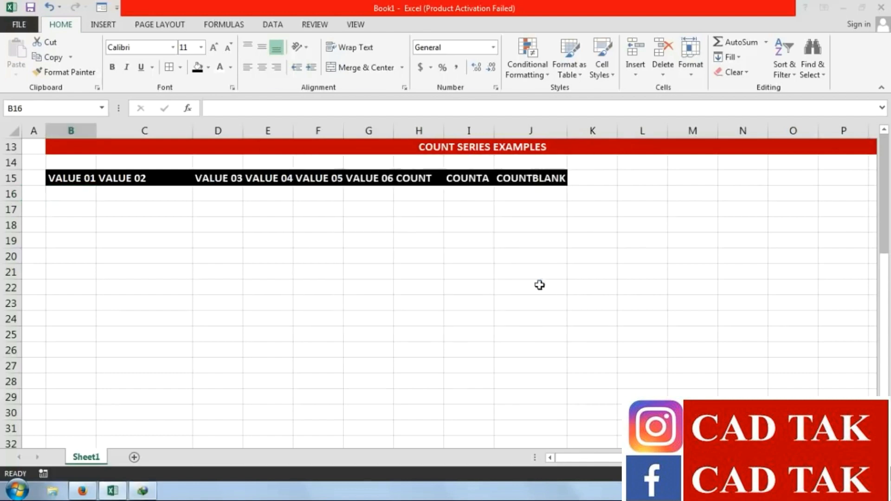
pyautogui.write('22')
pyautogui.press('Tab')
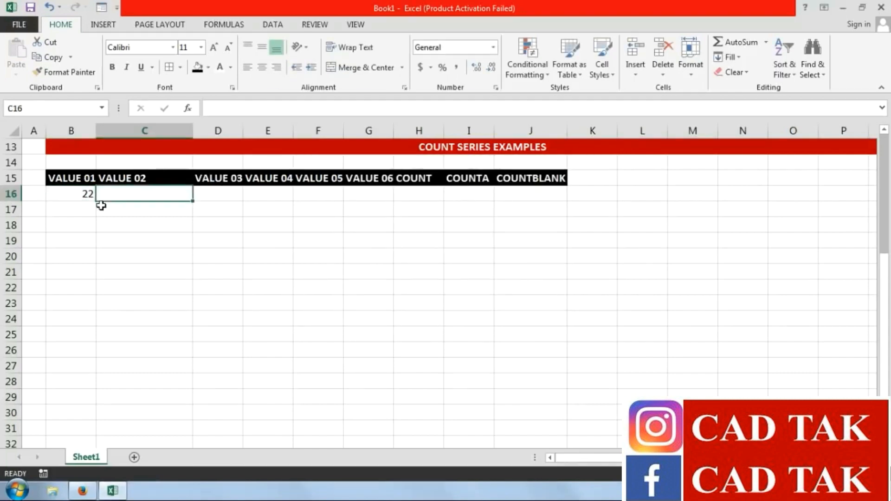
pyautogui.write('33')
pyautogui.press('Tab')
pyautogui.write('44')
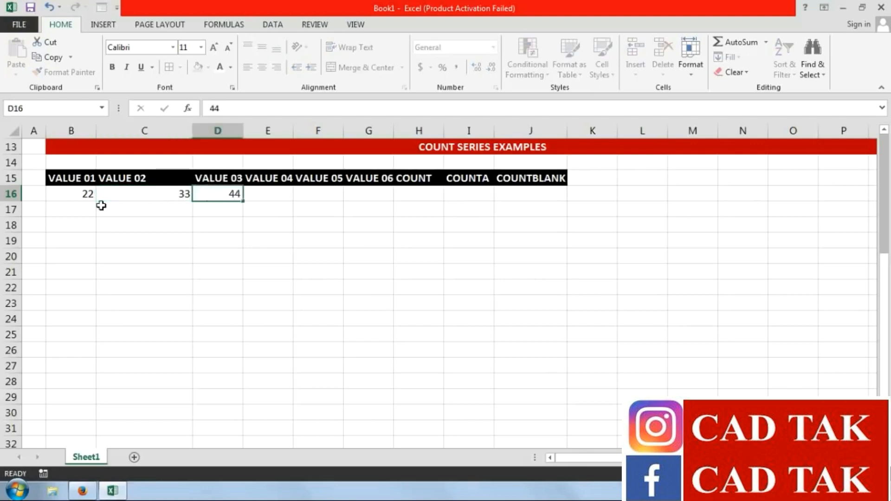
pyautogui.press('Tab')
pyautogui.press('Tab')
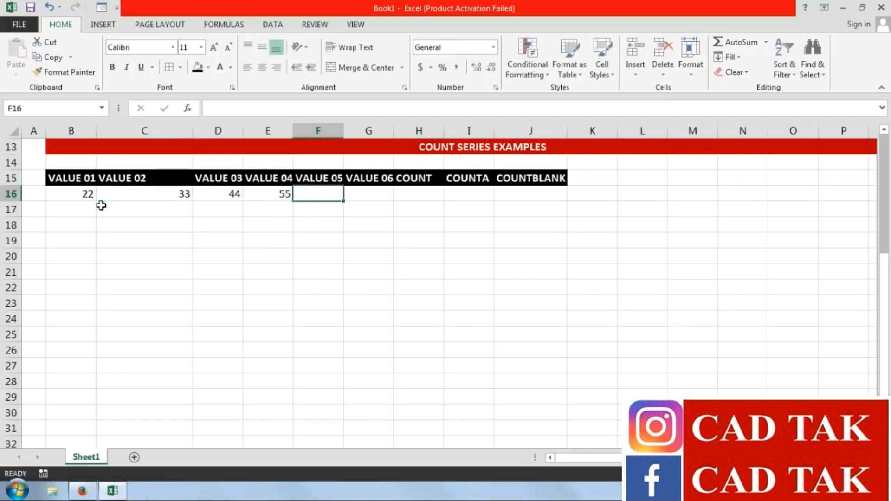
pyautogui.press('Tab')
pyautogui.write('55')
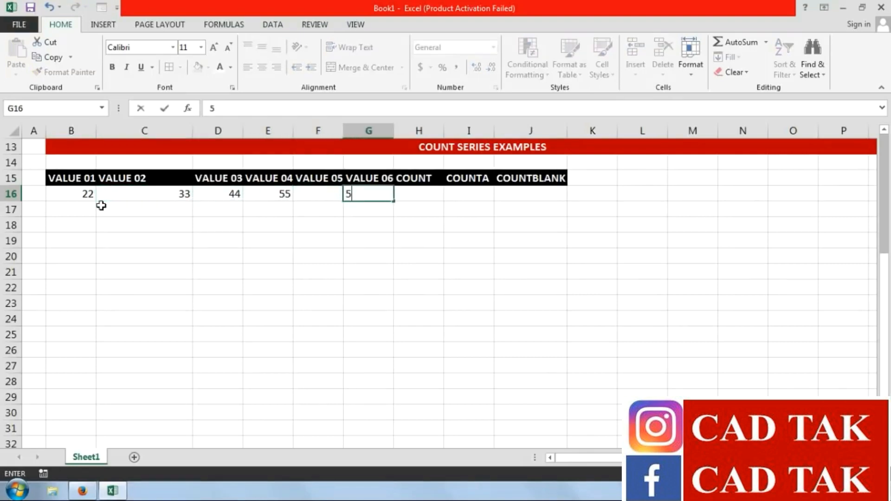
pyautogui.press('Return')
# Fill the values of B16:G16 down through row 19
pyautogui.moveTo(89, 195); pyautogui.dragTo(360, 255)
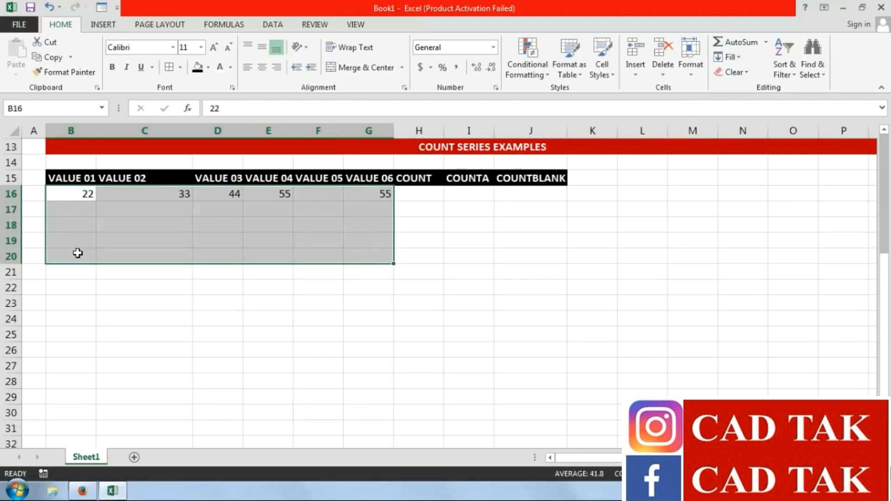
pyautogui.moveTo(76, 181); pyautogui.dragTo(362, 245)
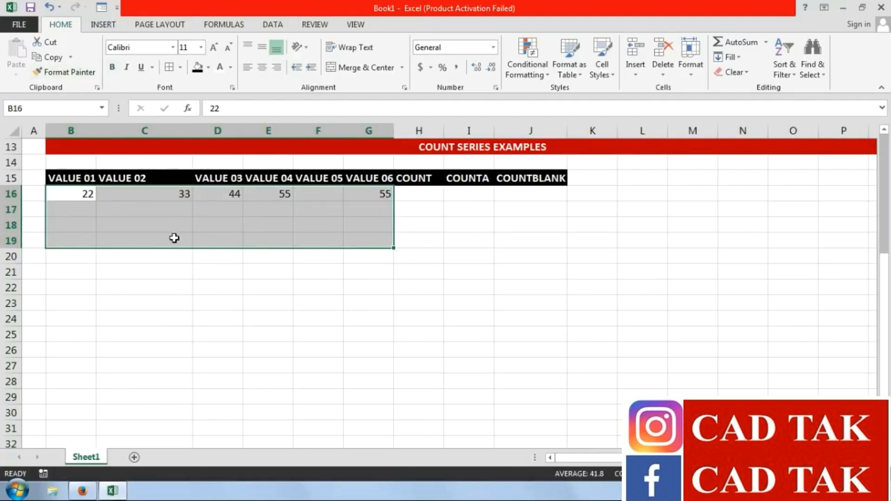
pyautogui.moveTo(371, 195); pyautogui.dragTo(79, 193)
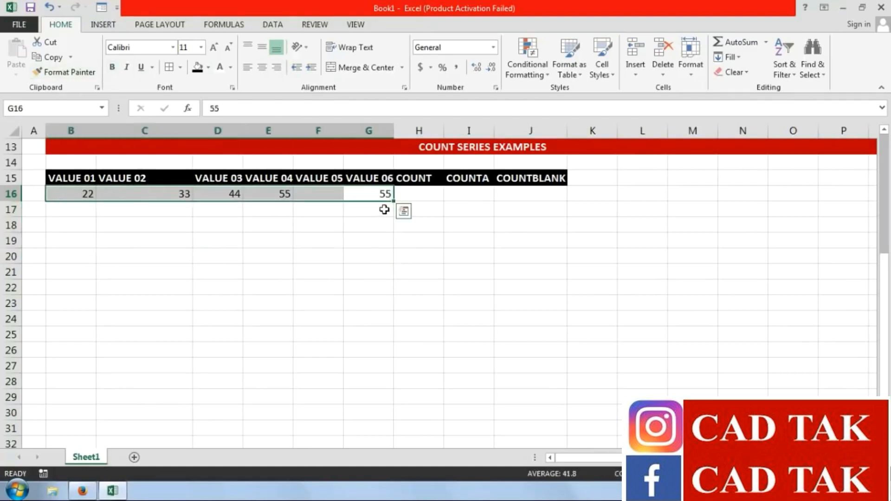
pyautogui.moveTo(395, 203); pyautogui.dragTo(393, 243)
pyautogui.click(195, 299)
pyautogui.click(165, 211)
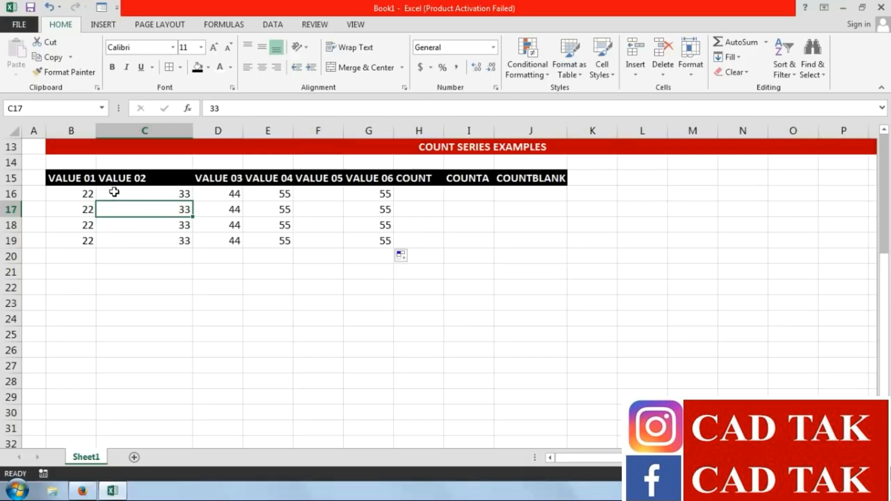
pyautogui.click(94, 193)
pyautogui.click(154, 193)
pyautogui.click(225, 193)
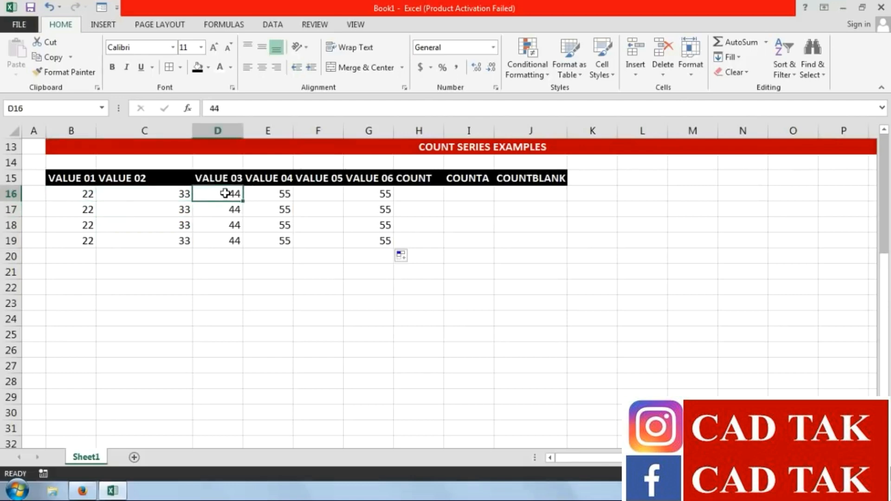
pyautogui.press('Down')
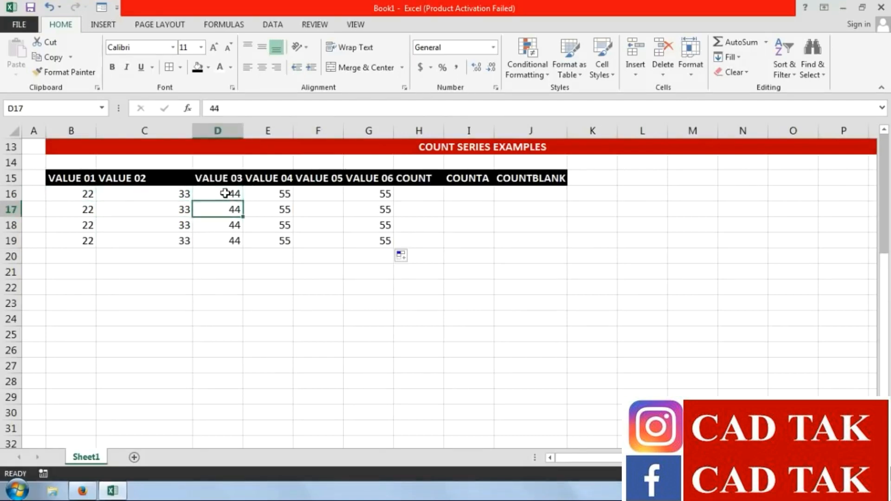
# Enter AA in D17 and BB in E17, filling each value down through row 19
pyautogui.write('AA')
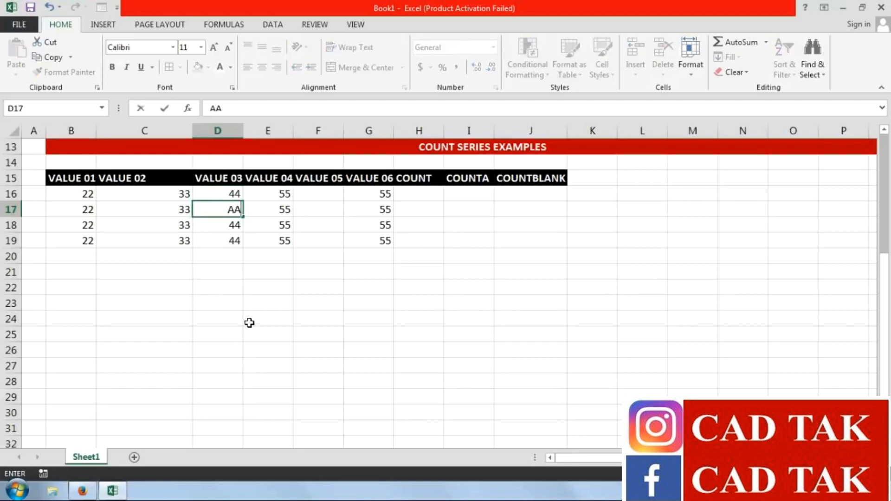
pyautogui.moveTo(242, 217); pyautogui.dragTo(235, 242)
pyautogui.click(269, 213)
pyautogui.write('BB')
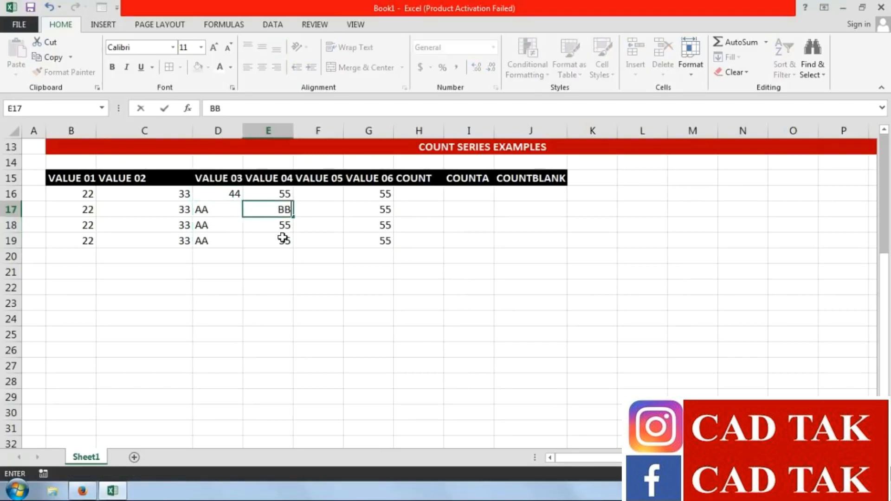
pyautogui.moveTo(293, 218); pyautogui.dragTo(288, 245)
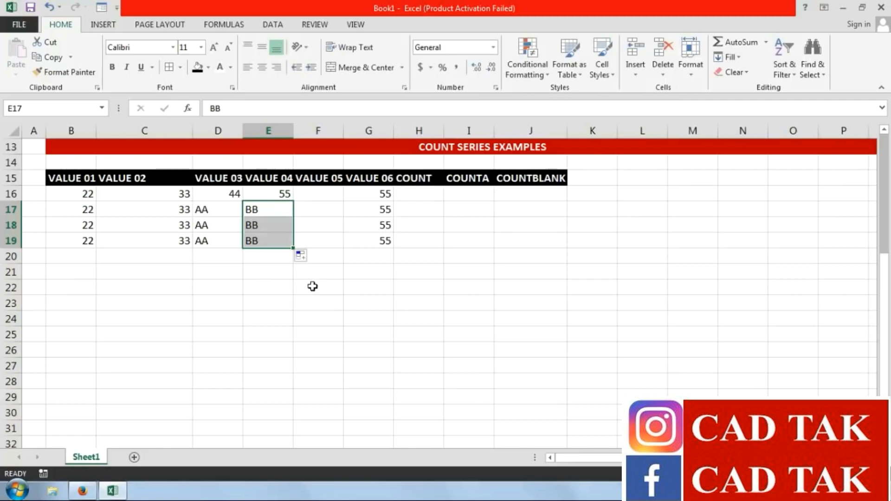
# Enter A2B2 in cell F19, the VALUE 05 entry of the table's last row
pyautogui.click(326, 244)
pyautogui.write('A2')
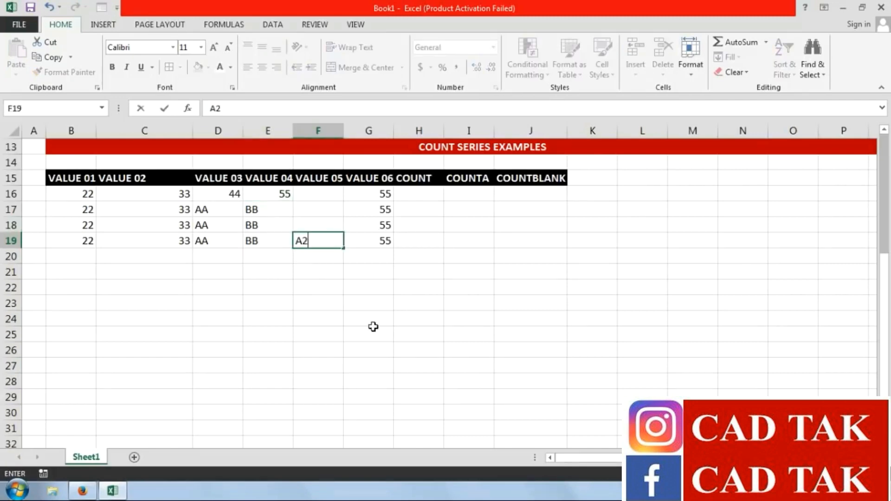
pyautogui.write('B2')
pyautogui.press('Return')
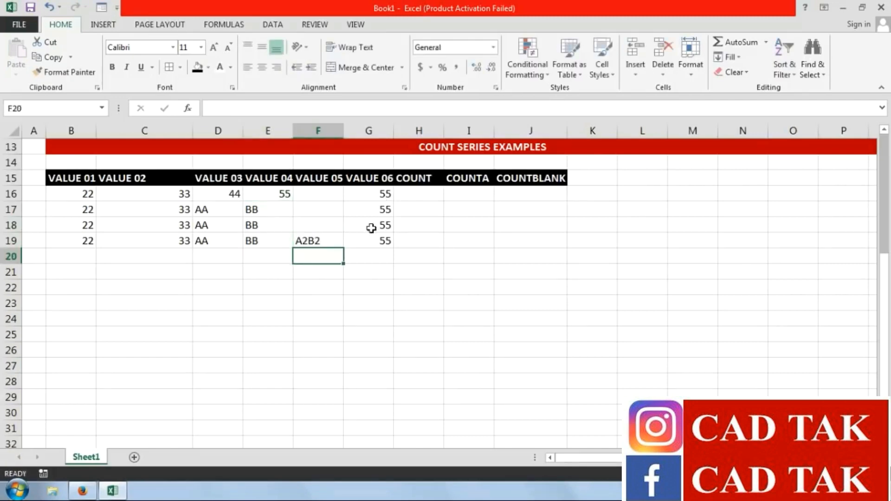
# Format the values in B16:G19 with red, bold text
pyautogui.moveTo(80, 192); pyautogui.dragTo(372, 241)
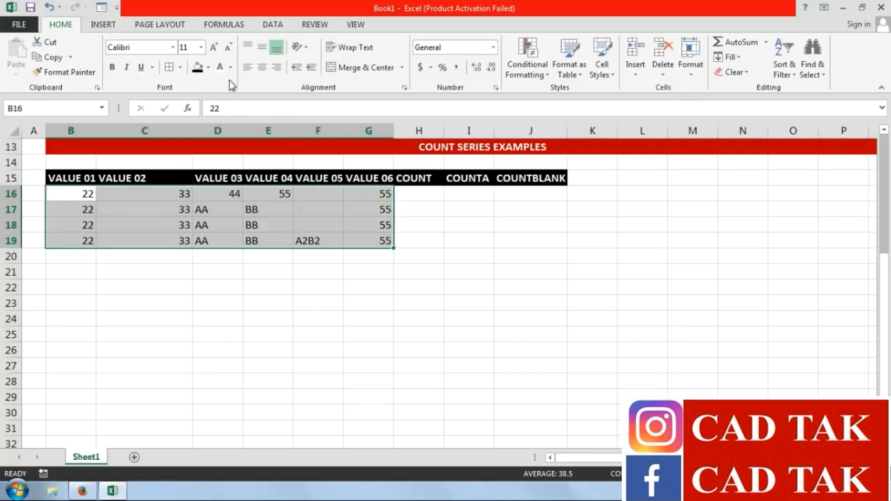
pyautogui.click(230, 67)
pyautogui.click(231, 185)
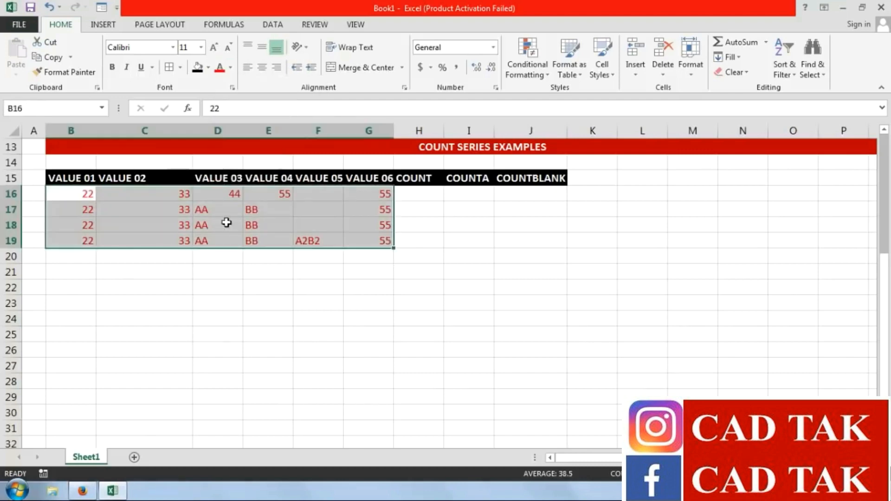
pyautogui.click(112, 67)
# Apply borders to all cells of the example table B15:J19
pyautogui.click(177, 262)
pyautogui.moveTo(74, 178); pyautogui.dragTo(533, 242)
pyautogui.click(170, 68)
pyautogui.click(357, 272)
pyautogui.click(420, 192)
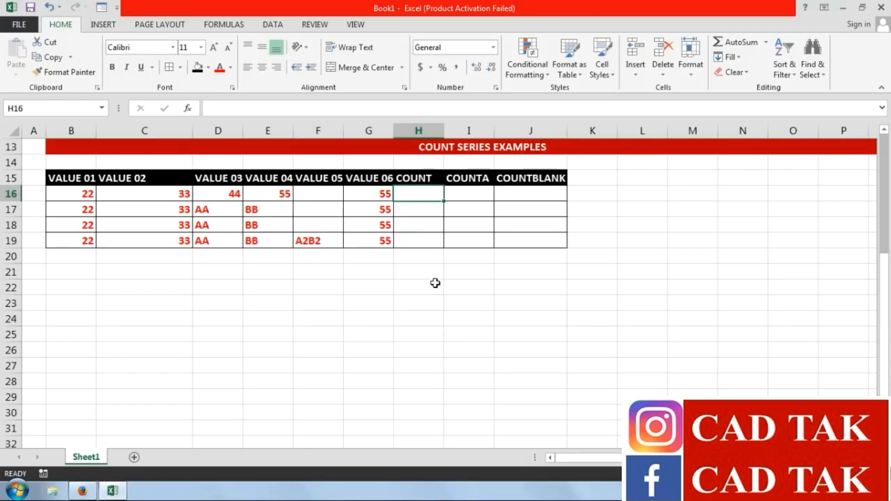
pyautogui.moveTo(80, 211); pyautogui.dragTo(214, 211)
pyautogui.click(229, 214)
pyautogui.click(301, 241)
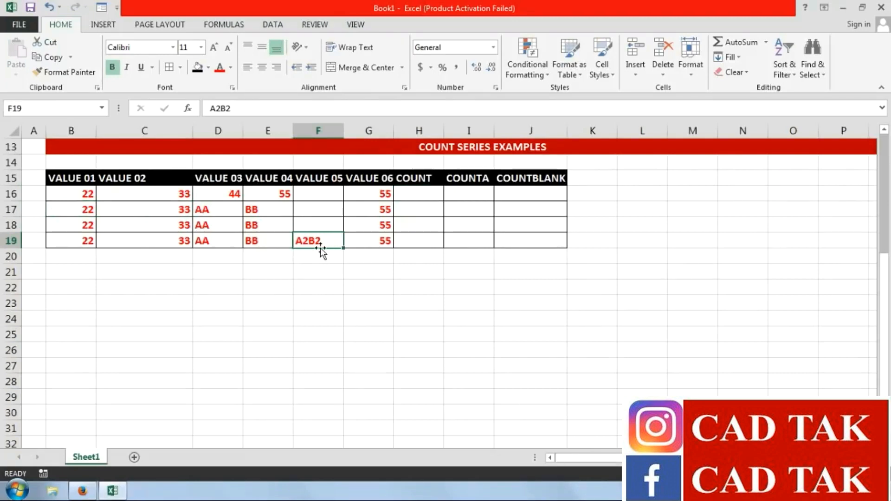
# Enter the formula =COUNT(B16:G16) in cell H16 to count the numeric values of row 16
pyautogui.click(417, 194)
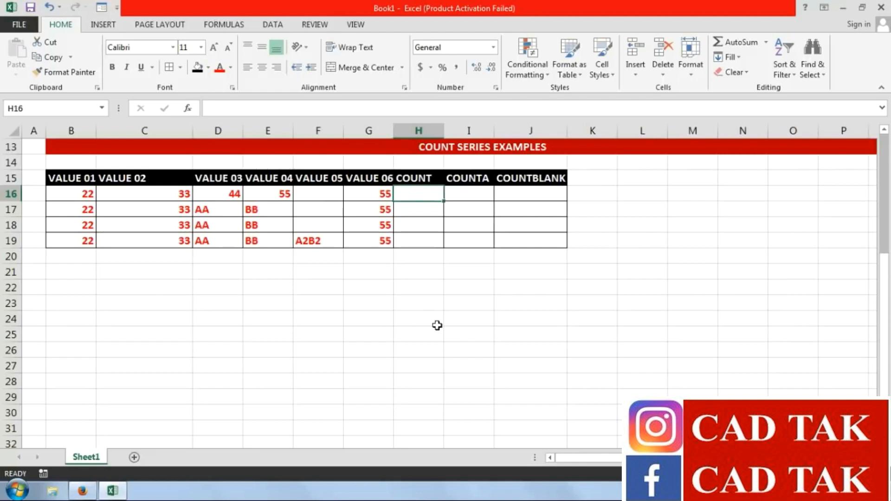
pyautogui.write('=COUNT')
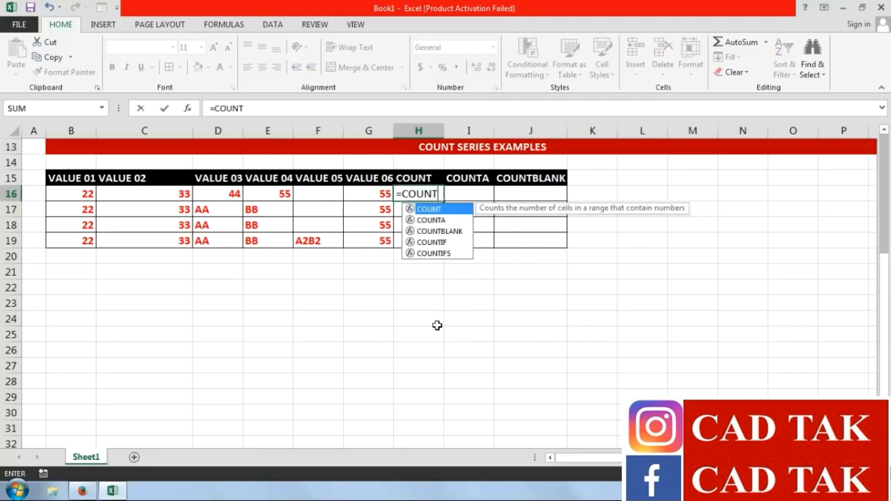
pyautogui.write('(')
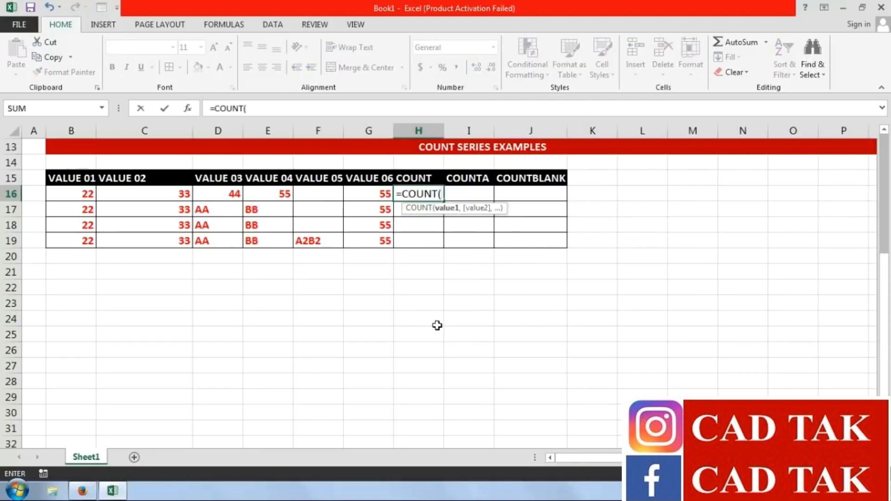
pyautogui.click(82, 195)
pyautogui.moveTo(81, 196); pyautogui.dragTo(357, 198)
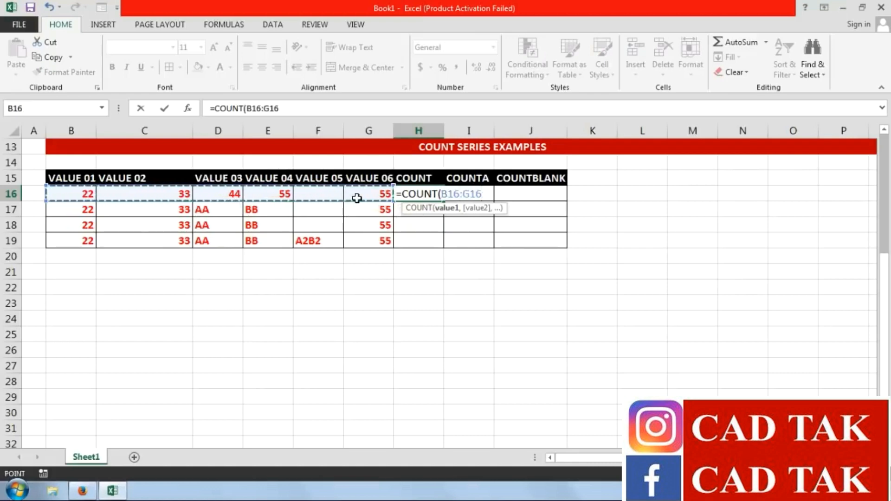
pyautogui.write(')')
pyautogui.press('Return')
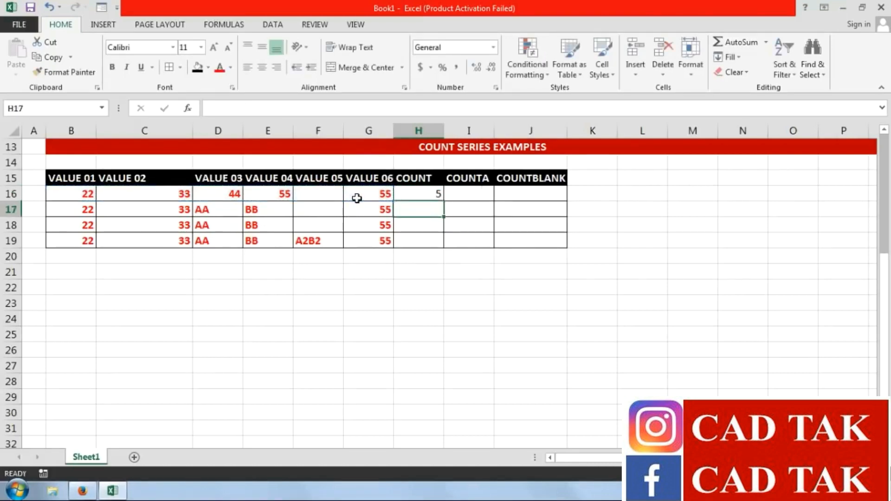
# Check the COUNT result in H16 against the individual values in B16:G16
pyautogui.click(423, 195)
pyautogui.click(381, 195)
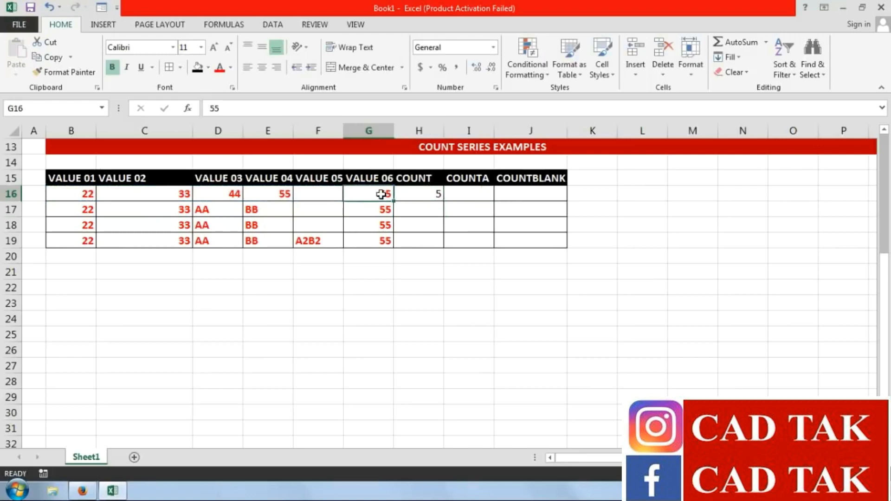
pyautogui.press('Left')
pyautogui.press('Left')
pyautogui.press('Left')
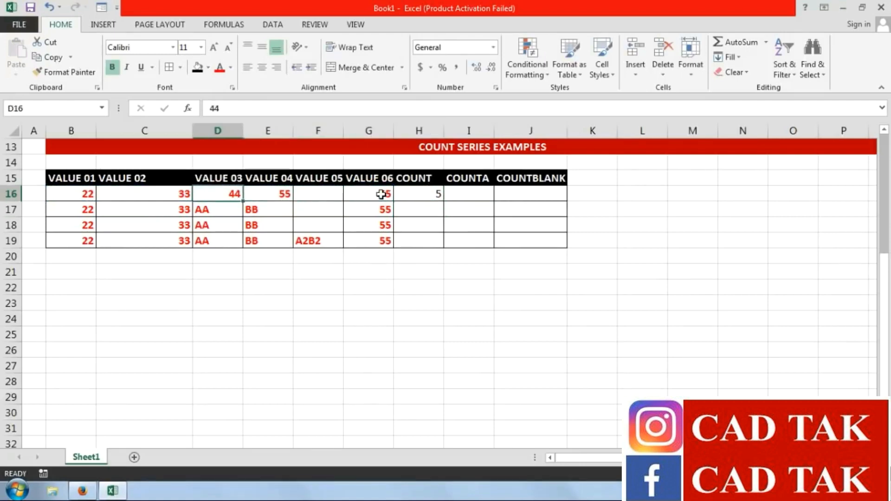
pyautogui.press('Left')
pyautogui.press('Left')
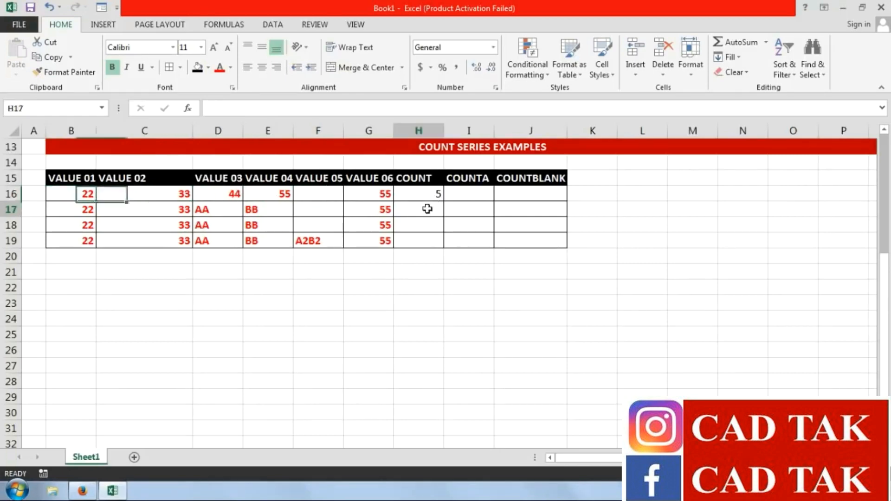
# Enter the formula =COUNT(B17:G17) in cell H17
pyautogui.write('=CO')
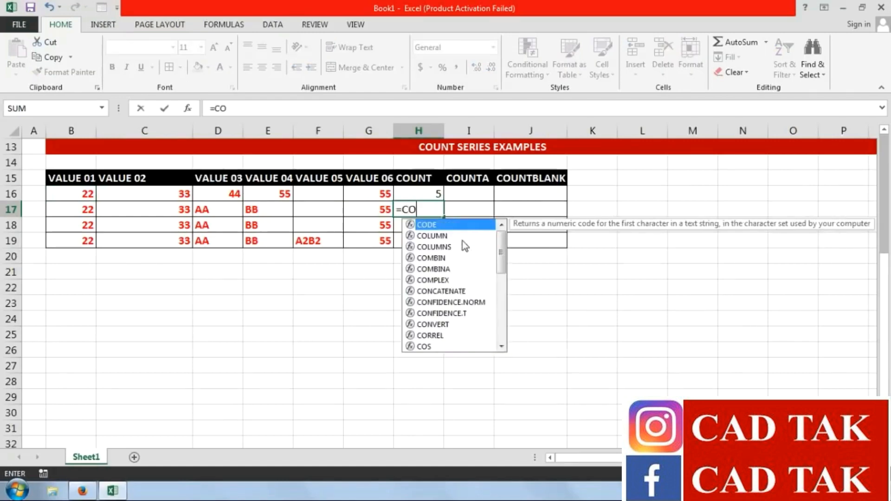
pyautogui.write('UNT(')
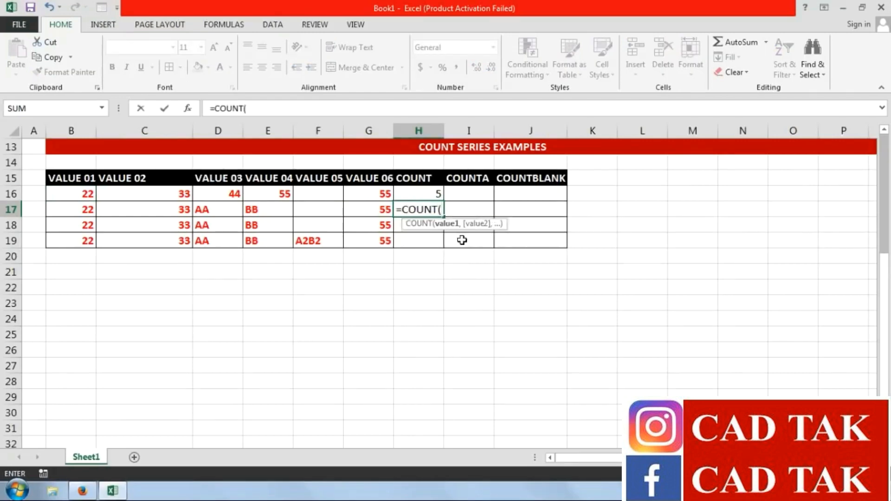
pyautogui.click(61, 212)
pyautogui.moveTo(61, 212); pyautogui.dragTo(348, 209)
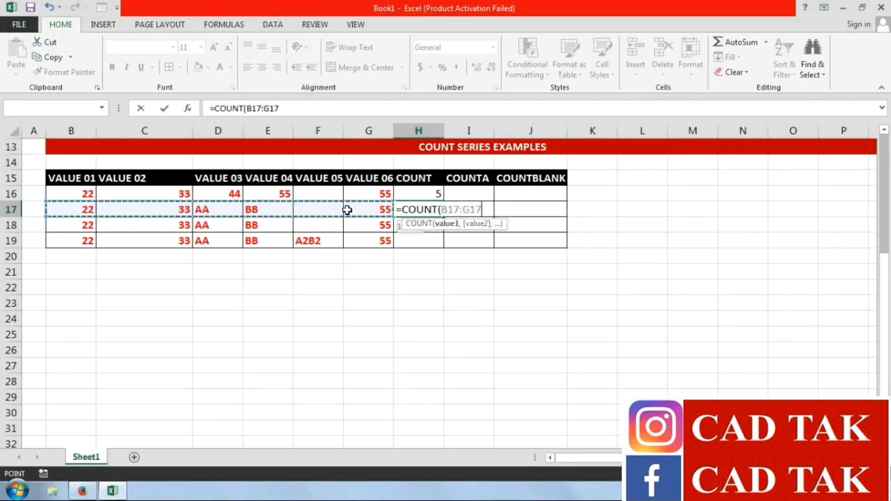
pyautogui.write(')')
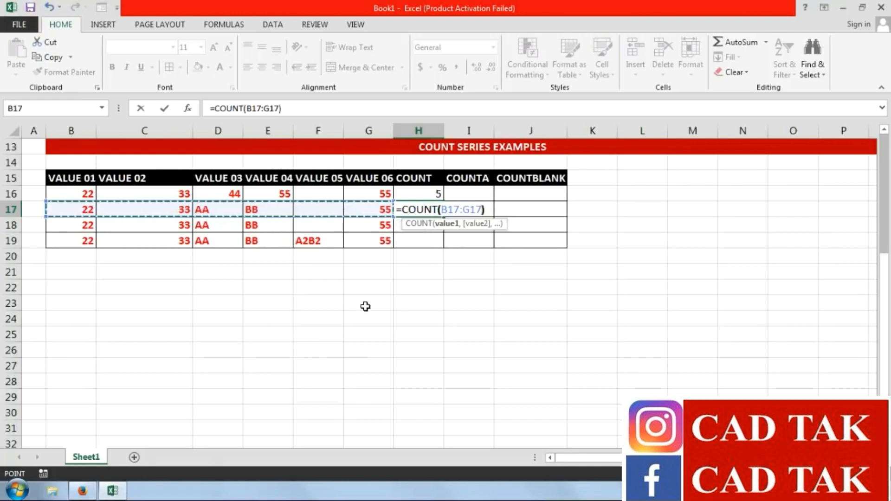
pyautogui.press('Return')
# Compare the COUNT result in H17 with the numeric and text entries across B17:G17
pyautogui.click(420, 208)
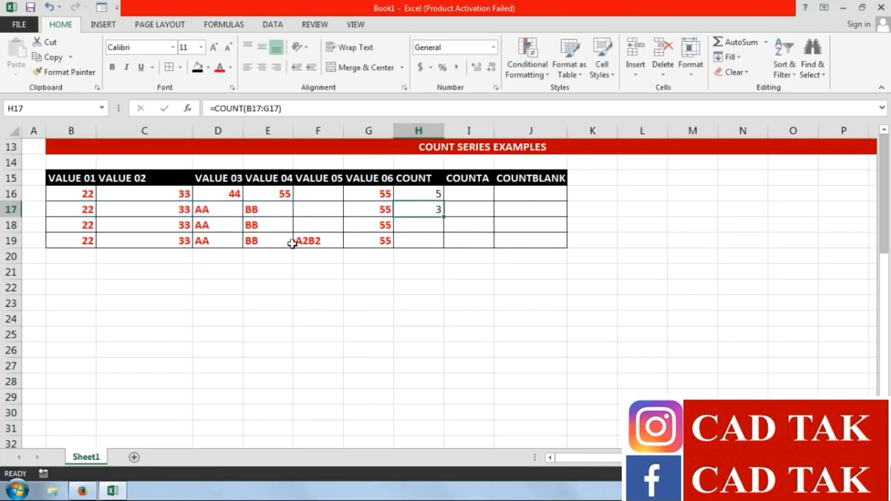
pyautogui.click(86, 212)
pyautogui.click(153, 206)
pyautogui.click(237, 209)
pyautogui.click(271, 208)
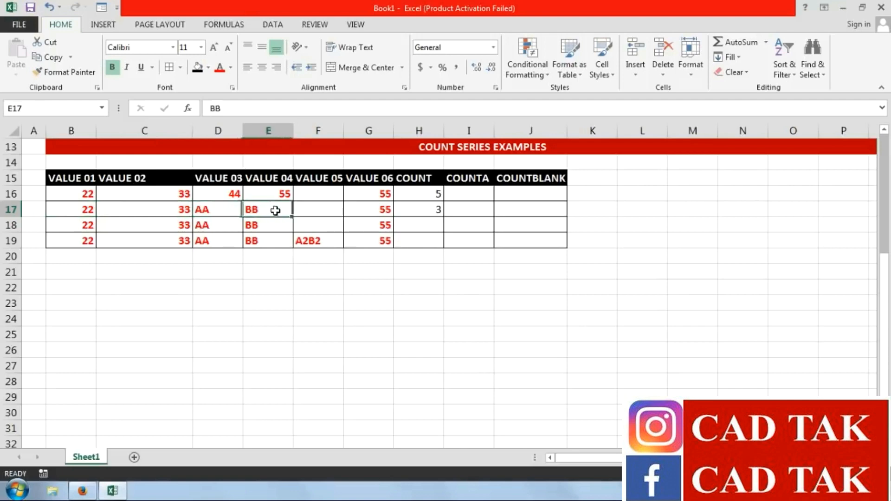
pyautogui.click(376, 211)
pyautogui.click(435, 210)
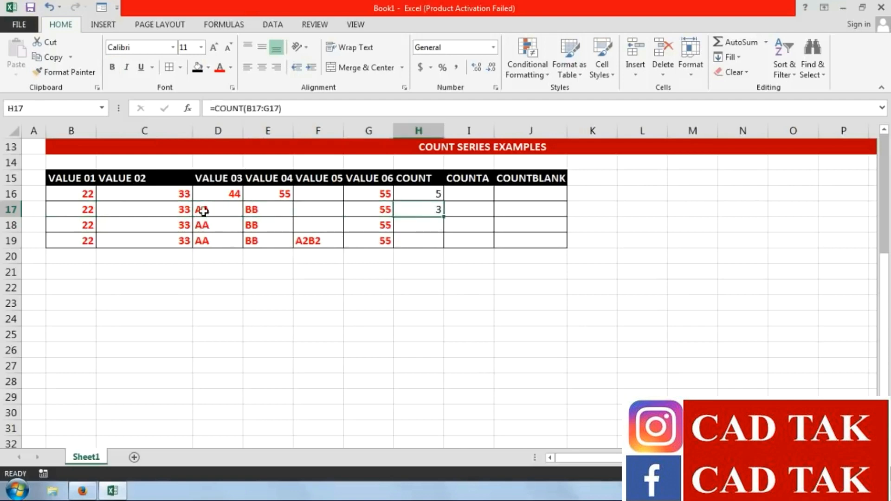
pyautogui.moveTo(204, 211); pyautogui.dragTo(250, 210)
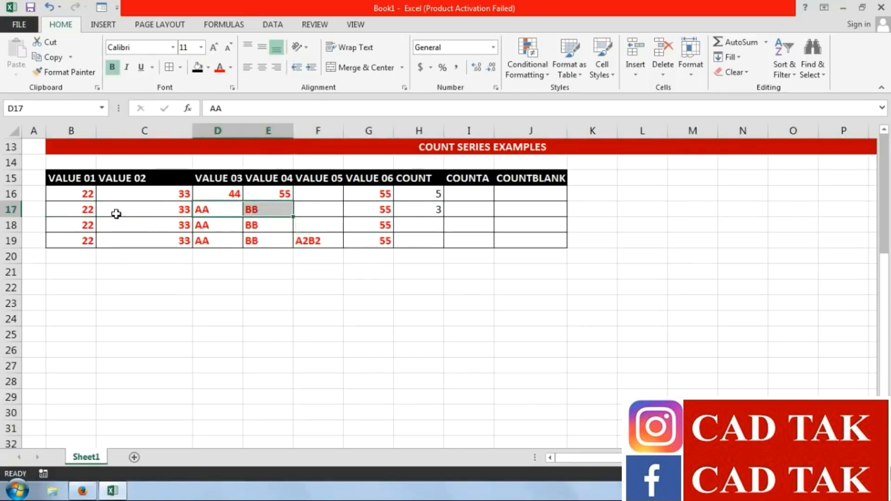
# Fill the COUNT formula down column H through row 19
pyautogui.moveTo(423, 197); pyautogui.dragTo(435, 241)
pyautogui.click(433, 272)
pyautogui.click(418, 237)
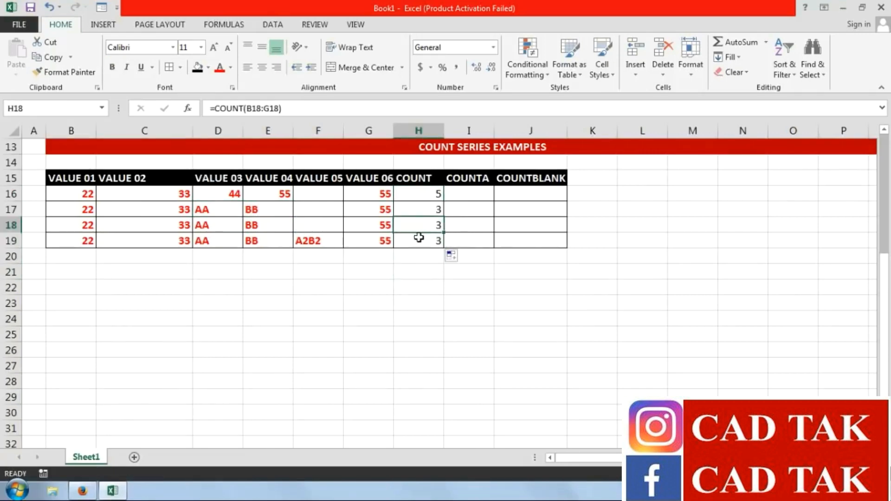
# Examine which entries in B19:G19 are numbers and which are text, including A2B2 in F19
pyautogui.click(305, 241)
pyautogui.click(265, 244)
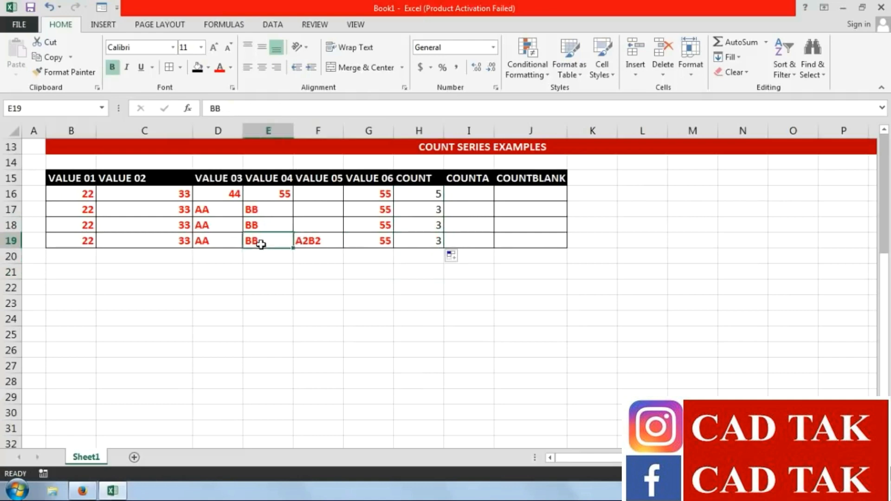
pyautogui.click(317, 241)
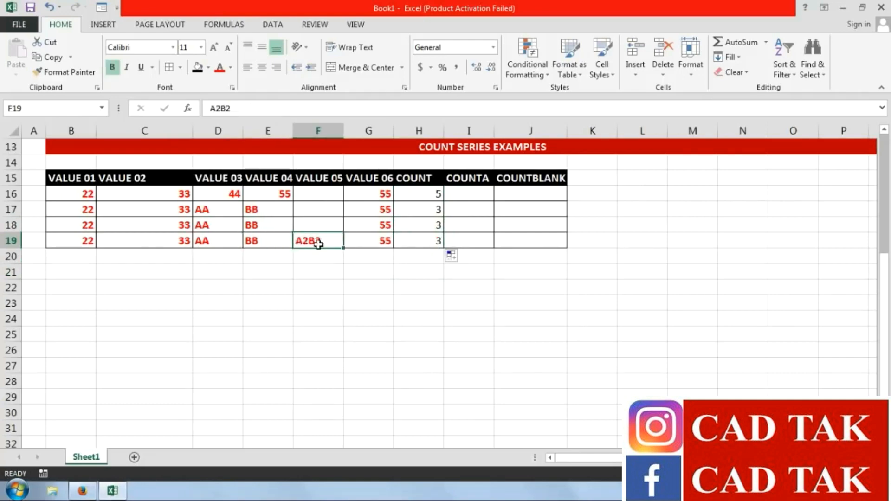
pyautogui.click(251, 242)
pyautogui.moveTo(215, 241); pyautogui.dragTo(249, 241)
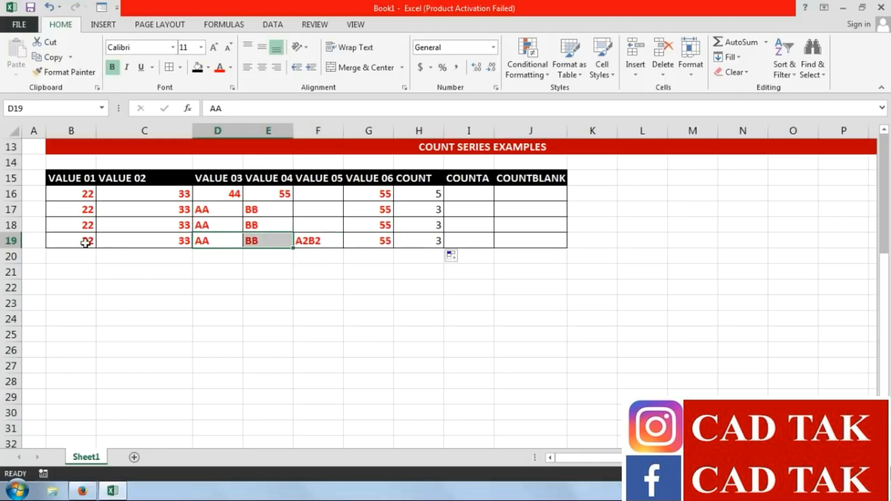
pyautogui.click(83, 241)
pyautogui.click(139, 240)
pyautogui.click(352, 242)
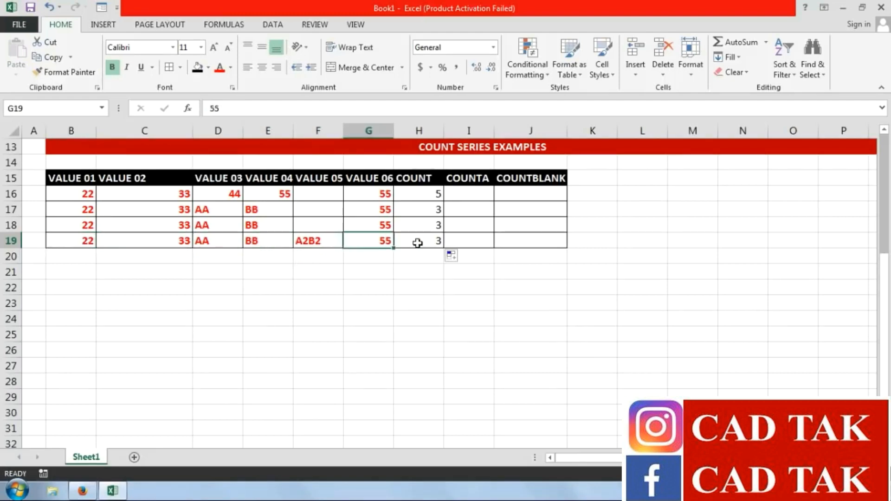
# Enter the formula =COUNTA(B16:G16) in cell I16 and compare it with the COUNT formula in H16
pyautogui.click(470, 195)
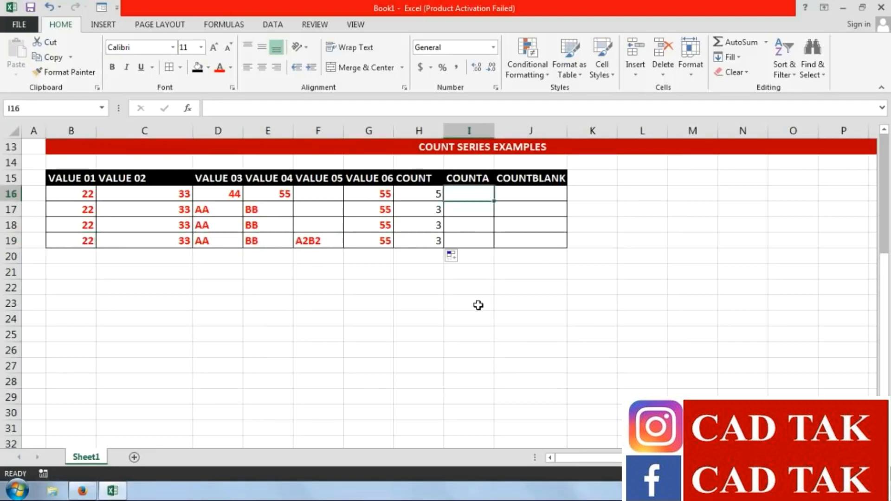
pyautogui.write('=COUNTA')
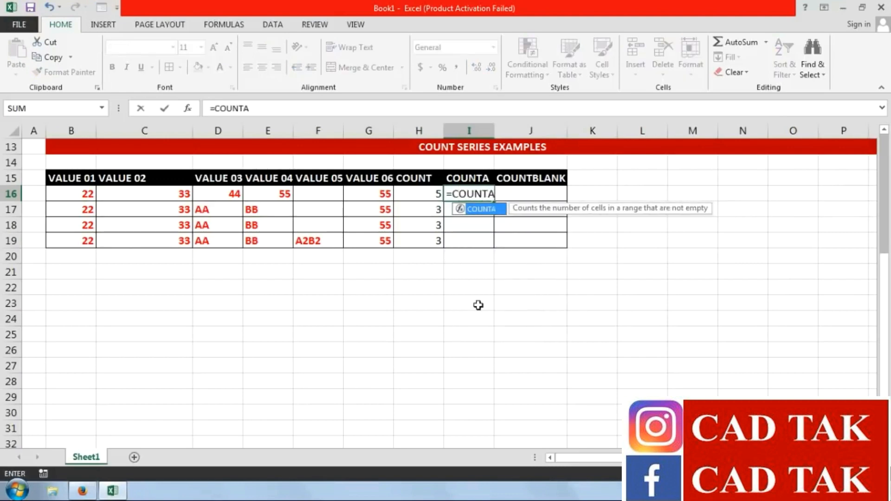
pyautogui.write('(')
pyautogui.moveTo(91, 194); pyautogui.dragTo(379, 194)
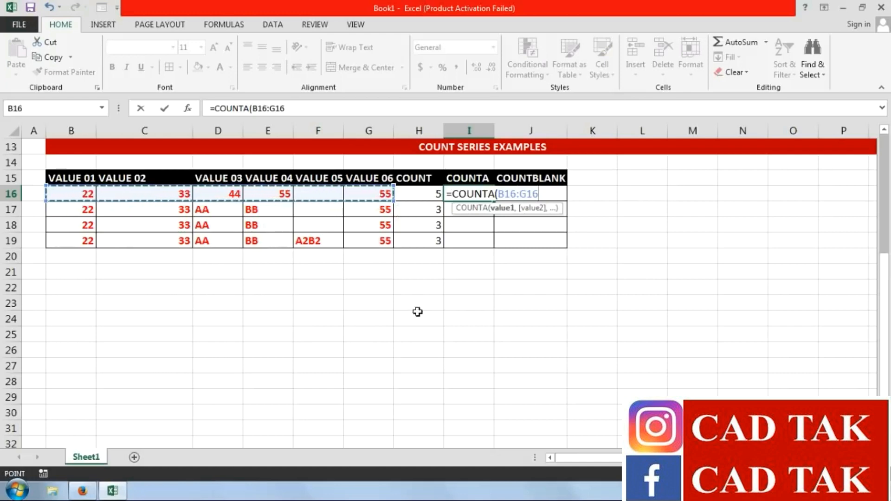
pyautogui.press('Return')
pyautogui.click(432, 195)
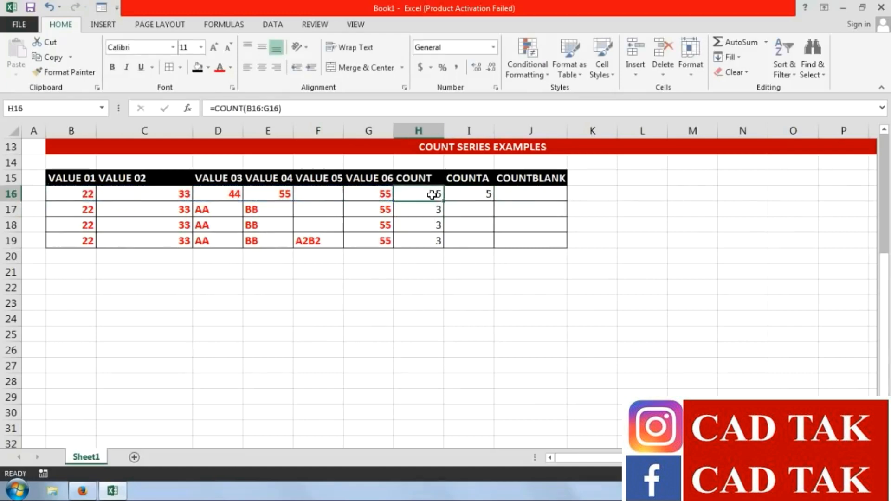
pyautogui.click(463, 195)
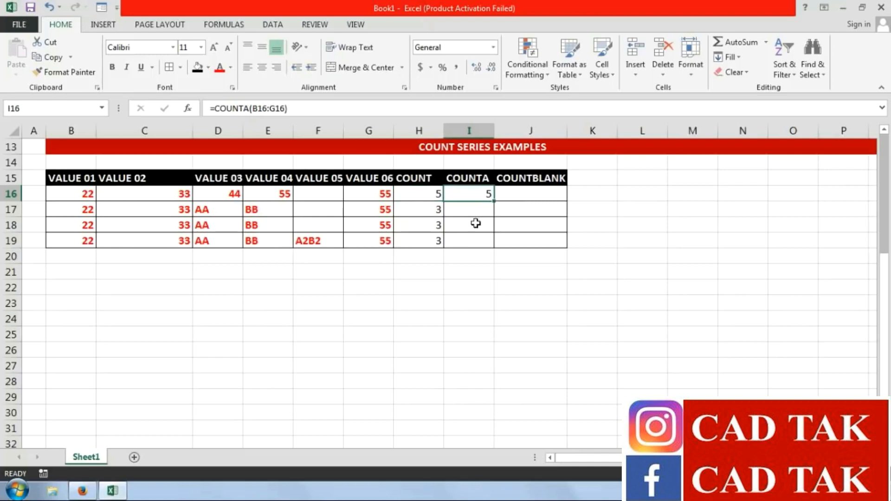
# Enter the formula =COUNTA(B17:G17) in cell I17
pyautogui.press('Down')
pyautogui.write('=COUNTA')
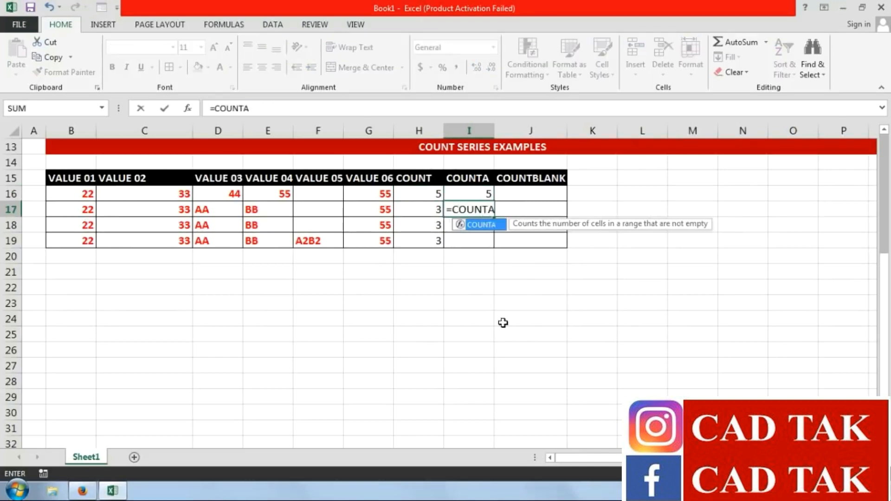
pyautogui.write('(')
pyautogui.moveTo(74, 211); pyautogui.dragTo(367, 215)
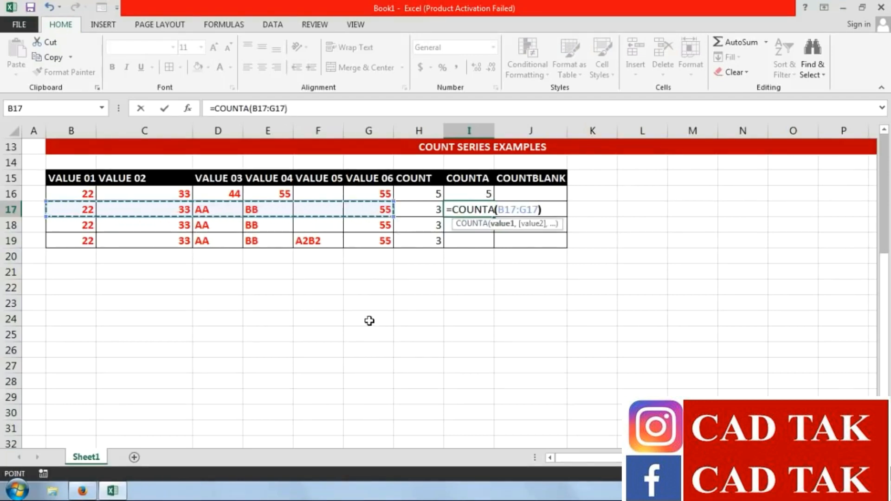
pyautogui.press('Return')
# Compare the COUNT and COUNTA results in H17 and I17 with the number and text entries of row 17
pyautogui.click(426, 212)
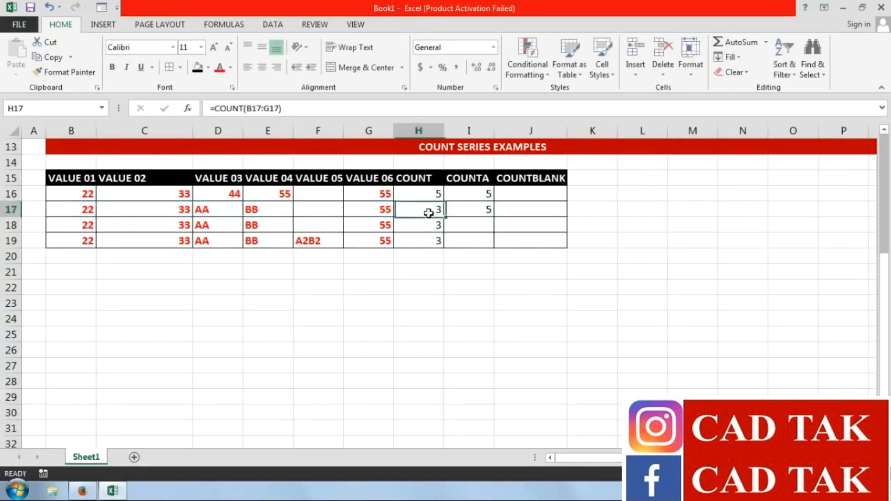
pyautogui.click(471, 208)
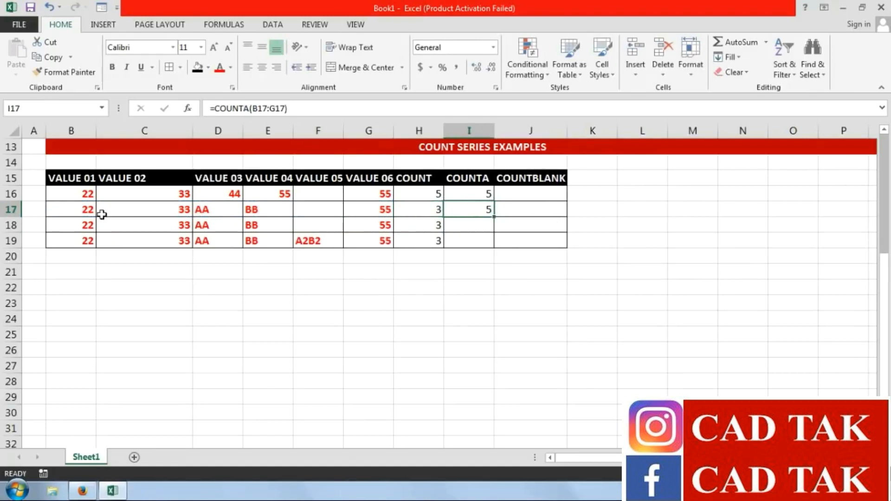
pyautogui.moveTo(90, 211); pyautogui.dragTo(145, 210)
pyautogui.moveTo(215, 209); pyautogui.dragTo(262, 211)
pyautogui.moveTo(68, 212); pyautogui.dragTo(155, 209)
pyautogui.moveTo(214, 213); pyautogui.dragTo(259, 209)
# Fill the COUNTA formula from I16 down through I19 and compare it with the COUNT results in H16:H19
pyautogui.click(460, 194)
pyautogui.moveTo(460, 194); pyautogui.dragTo(494, 245)
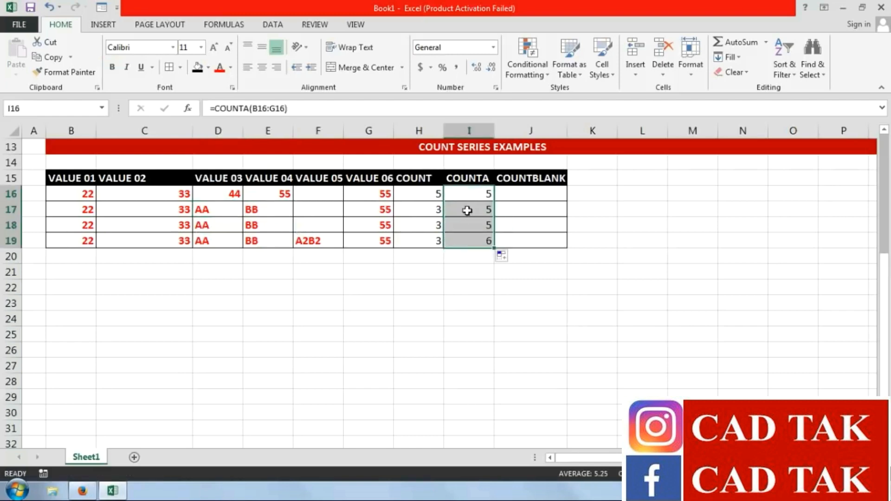
pyautogui.moveTo(414, 198); pyautogui.dragTo(417, 242)
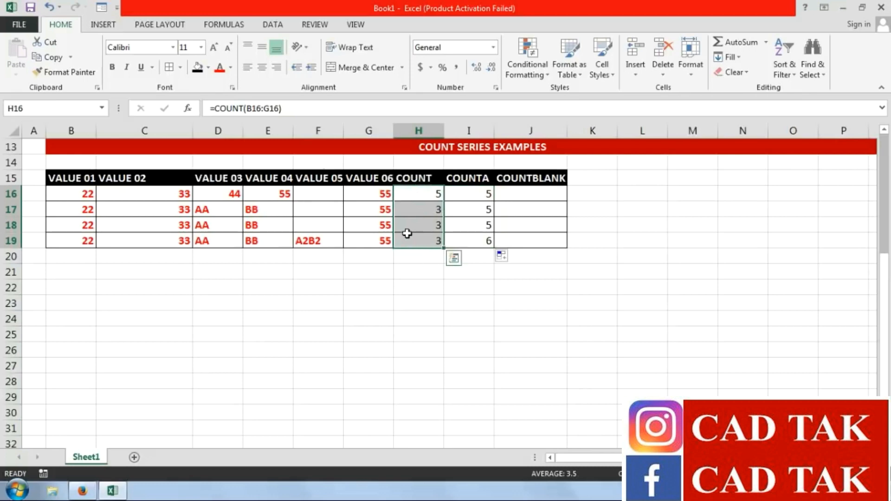
# Check column F for blank cells and enter the formula =COUNTBLANK(B16:G16) in cell J16
pyautogui.click(517, 191)
pyautogui.click(325, 198)
pyautogui.click(322, 226)
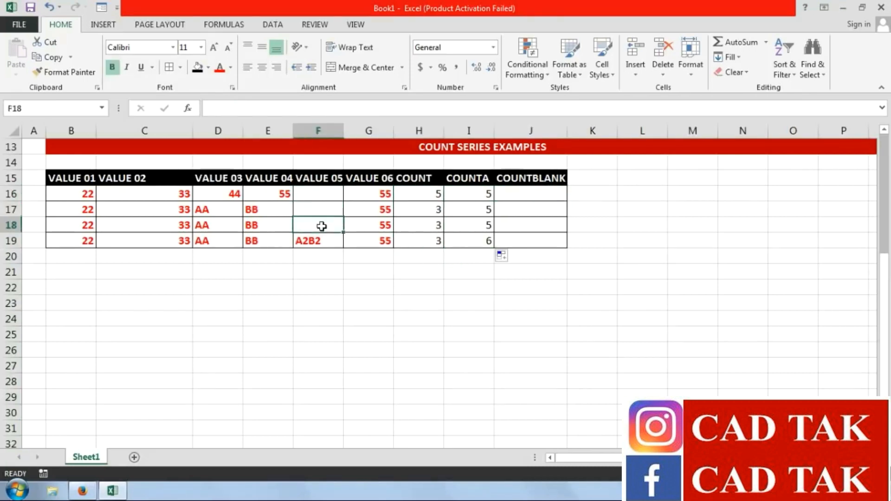
pyautogui.click(327, 243)
pyautogui.click(504, 191)
pyautogui.write('=COUNTBL')
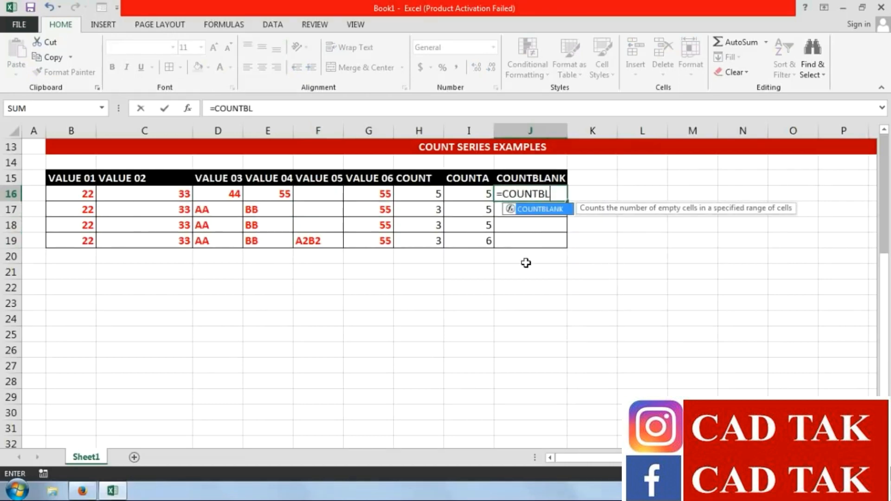
pyautogui.write('ANK(')
pyautogui.moveTo(81, 194); pyautogui.dragTo(377, 196)
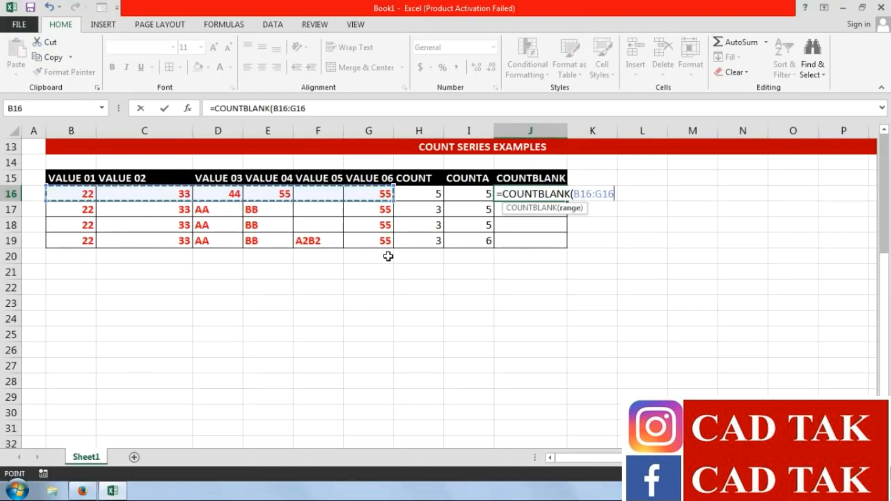
pyautogui.write(')')
pyautogui.press('Return')
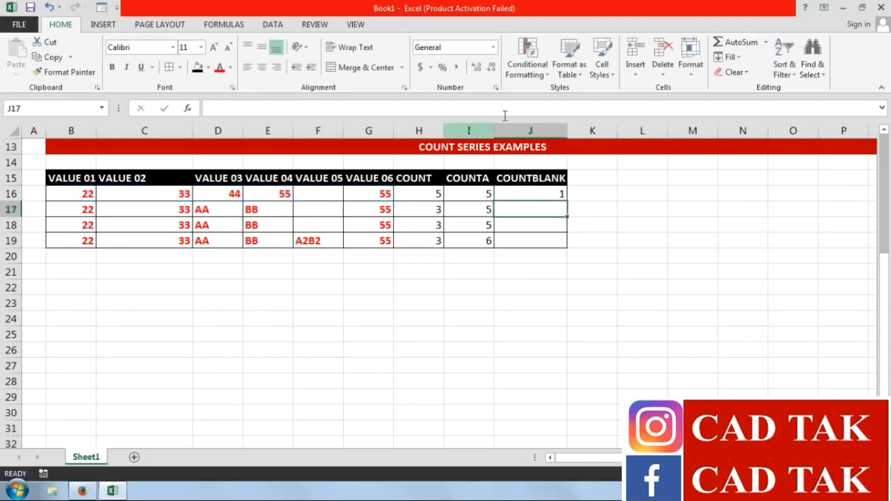
# Check the COUNTBLANK result against blank cell F16 and fill the formula from J16 down through J19
pyautogui.click(546, 193)
pyautogui.click(321, 193)
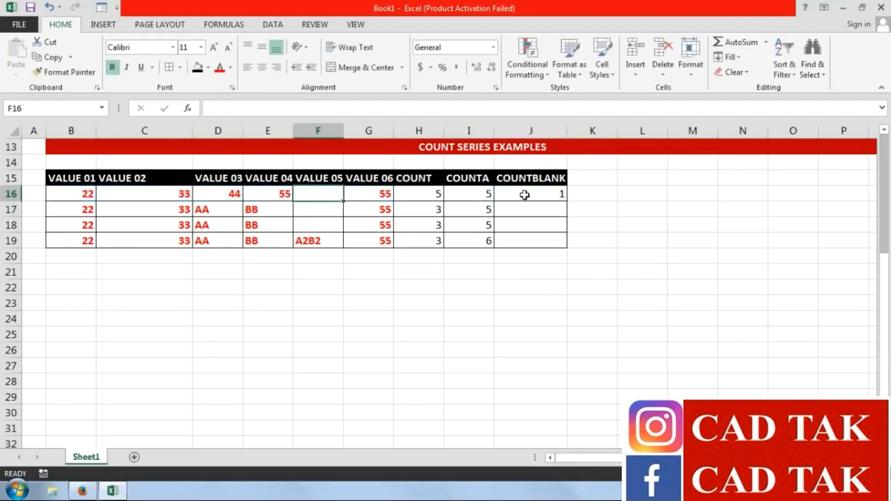
pyautogui.click(540, 194)
pyautogui.click(566, 205)
pyautogui.click(558, 197)
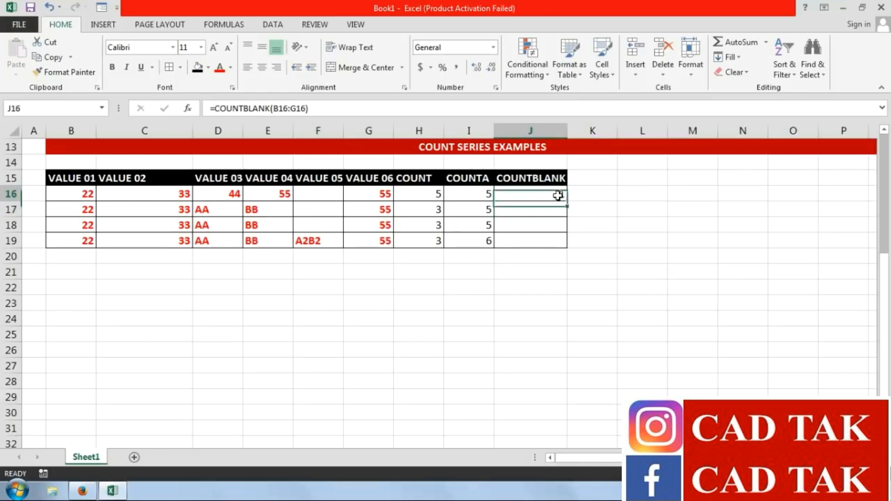
pyautogui.moveTo(567, 202); pyautogui.dragTo(567, 244)
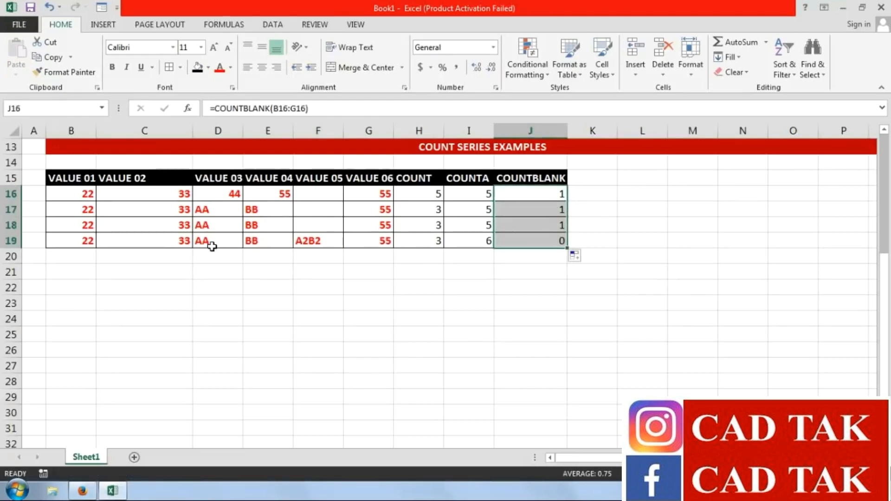
# Test the count formulas by entering AA in blank cell F16, and clear the cell again
pyautogui.click(326, 192)
pyautogui.write('AA')
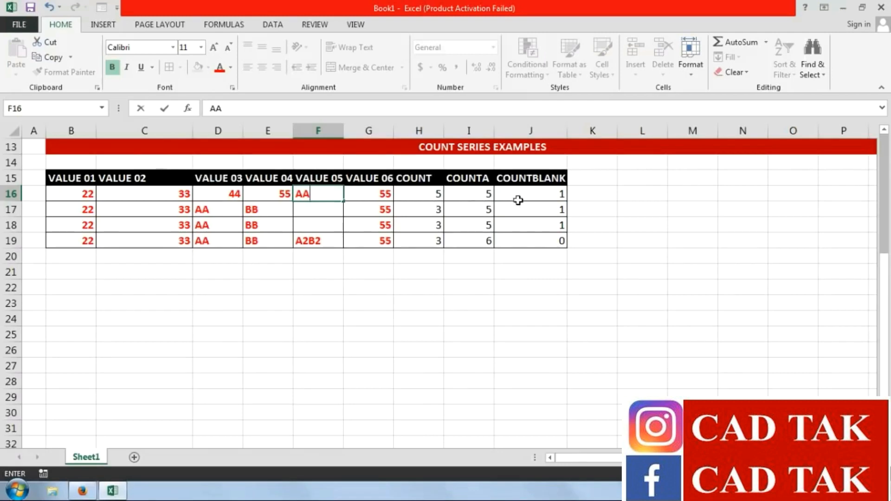
pyautogui.press('Return')
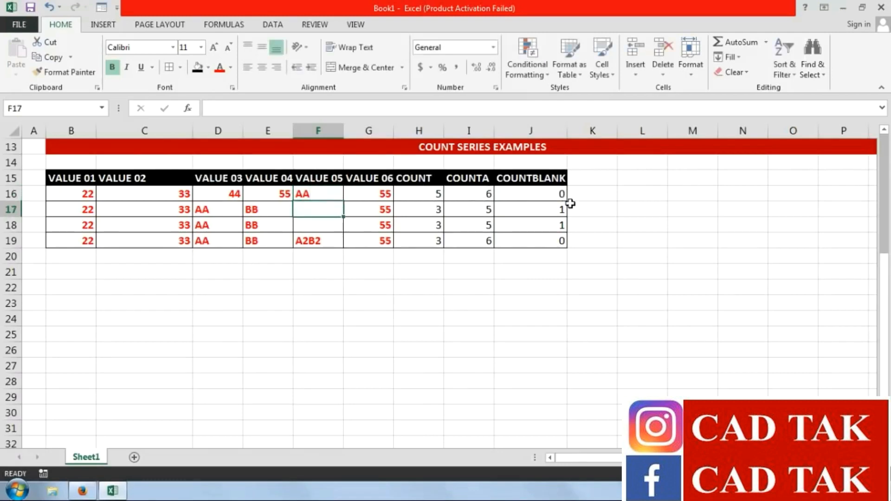
pyautogui.click(336, 197)
pyautogui.press('Delete')
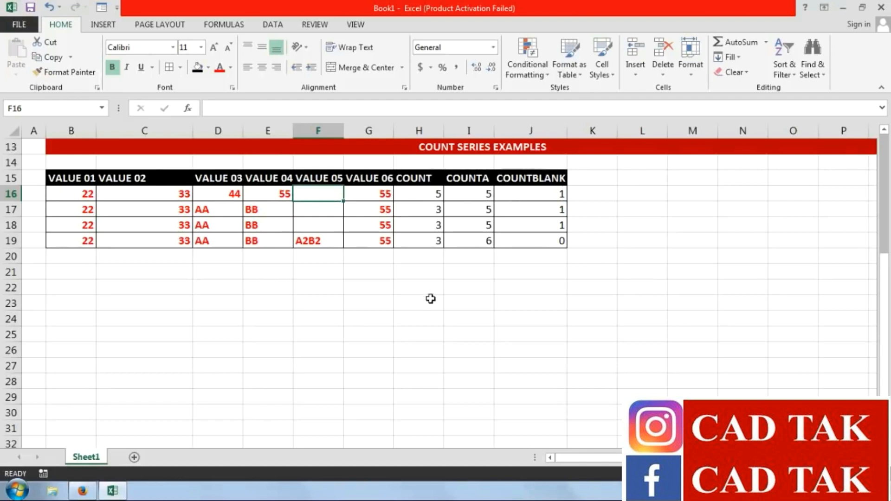
# Highlight COUNT, COUNTA and COUNTBLANK in C6:C8 of the formula series list with a yellow fill
pyautogui.scroll(4, 431, 300)
pyautogui.moveTo(129, 226); pyautogui.dragTo(132, 256)
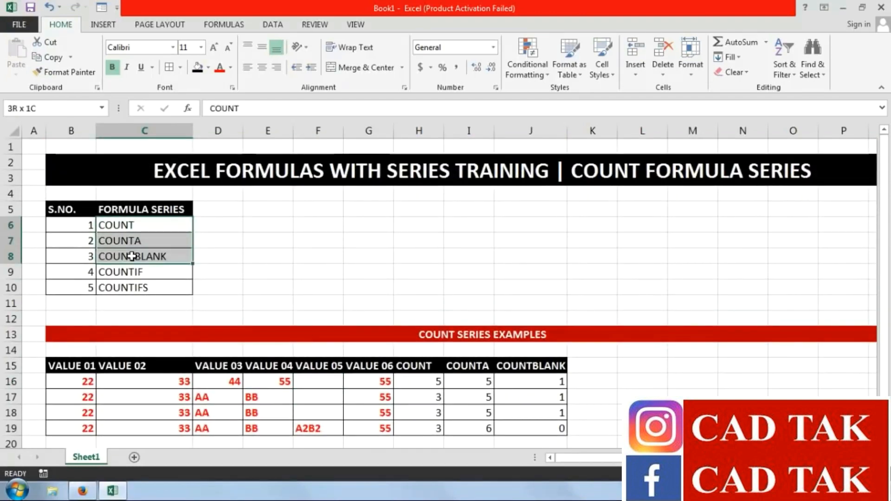
pyautogui.click(209, 67)
pyautogui.click(231, 169)
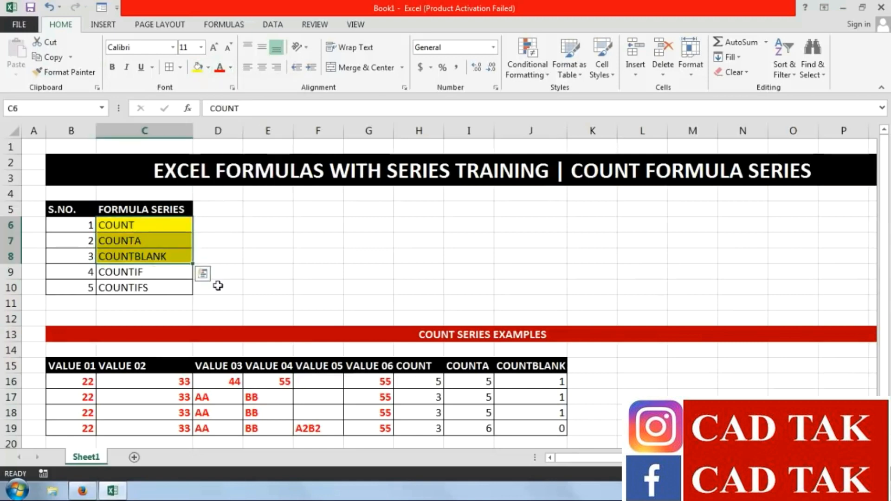
pyautogui.click(169, 277)
# Center the contents of the example table B15:J19 horizontally
pyautogui.scroll(-3, 182, 278)
pyautogui.moveTo(542, 292); pyautogui.dragTo(65, 225)
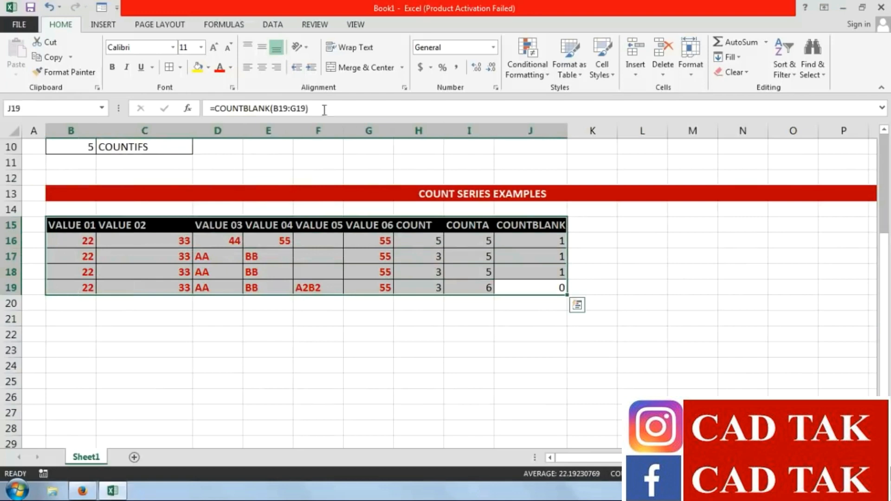
pyautogui.click(262, 68)
pyautogui.click(288, 351)
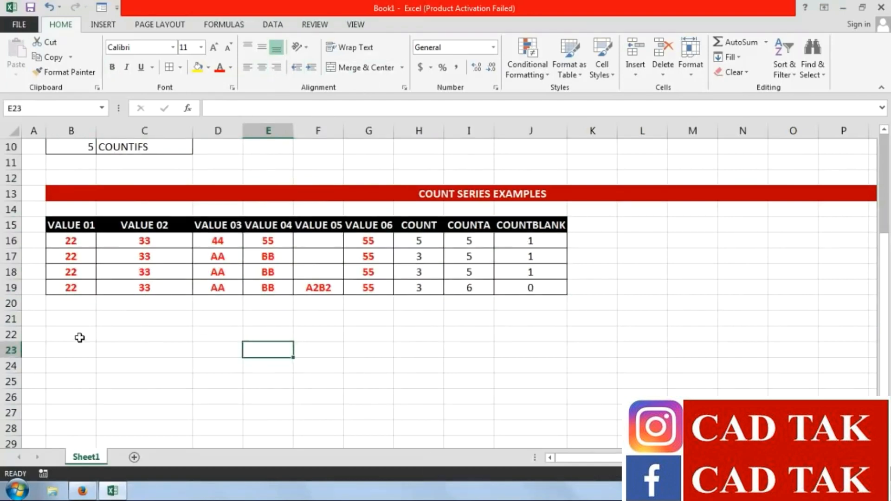
# Copy the COUNT SERIES EXAMPLES banner and table in rows 13 to 19 and paste them starting at A22
pyautogui.moveTo(31, 191); pyautogui.dragTo(370, 279)
pyautogui.click(49, 57)
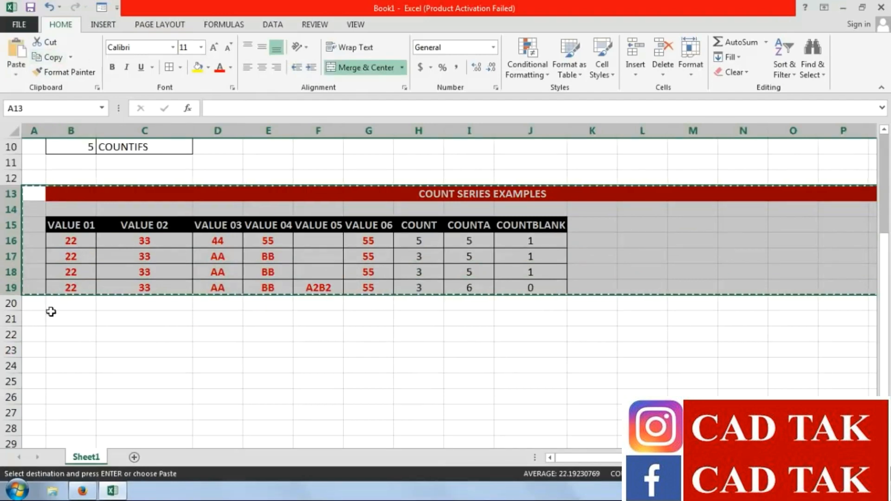
pyautogui.click(40, 330)
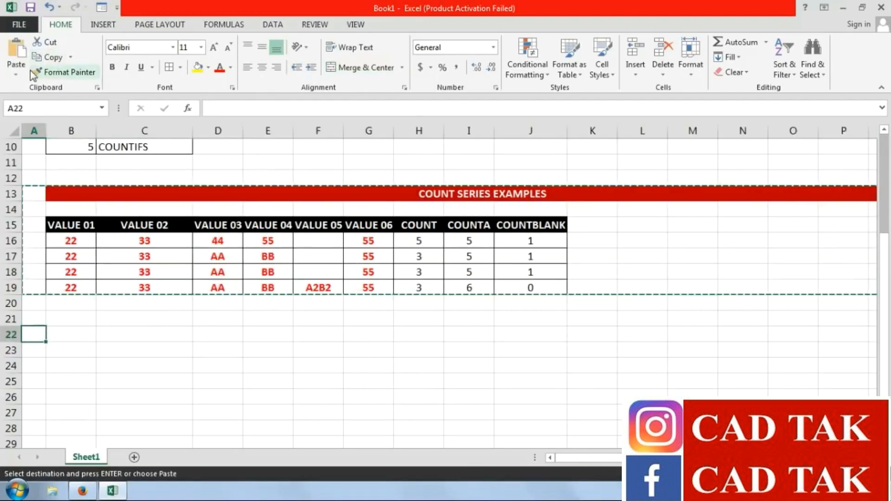
pyautogui.click(16, 54)
pyautogui.scroll(-2, 371, 343)
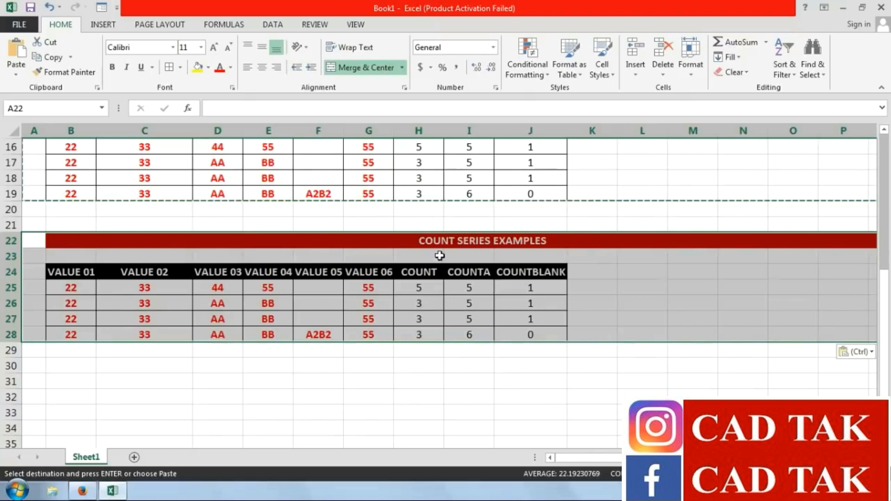
# Change the banner text in row 22 to MAKE SALARY WITH COUNT FORMULA SERIES
pyautogui.click(441, 242)
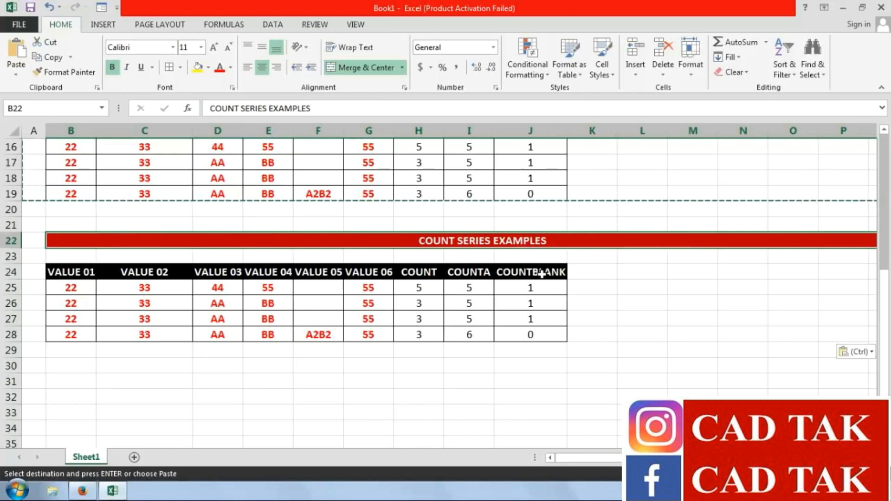
pyautogui.write('MAKE')
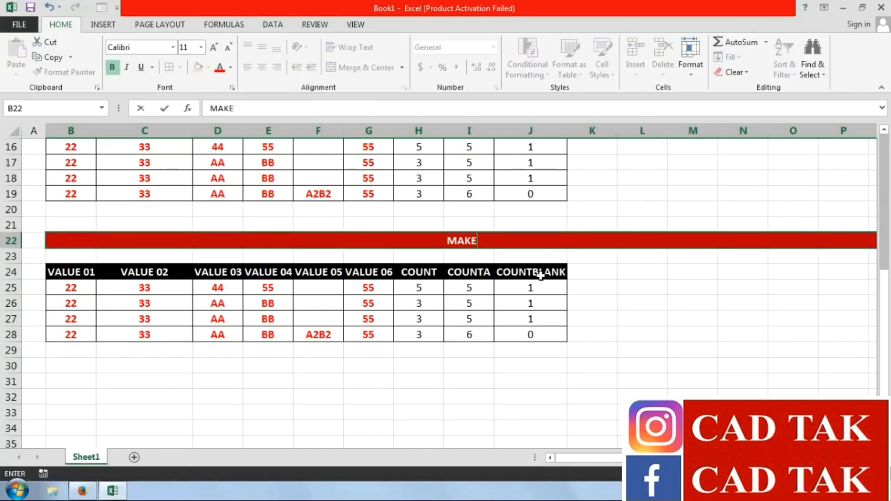
pyautogui.write(' SALARY')
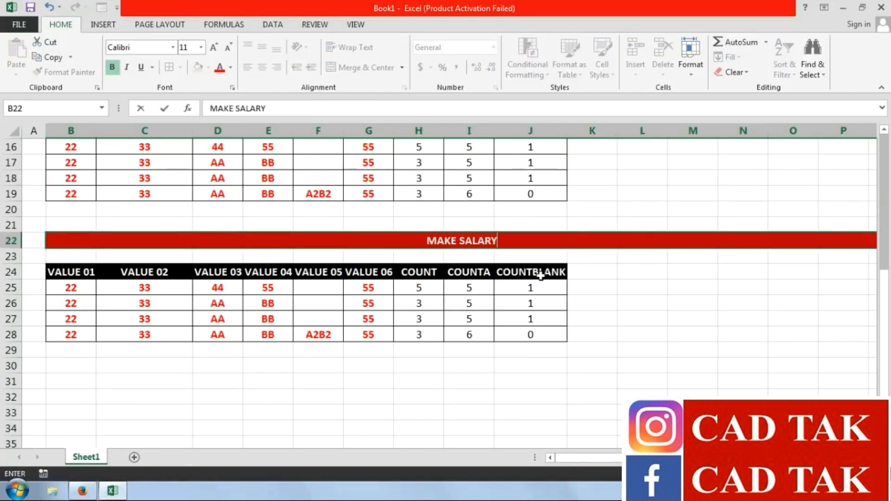
pyautogui.write(' WITH')
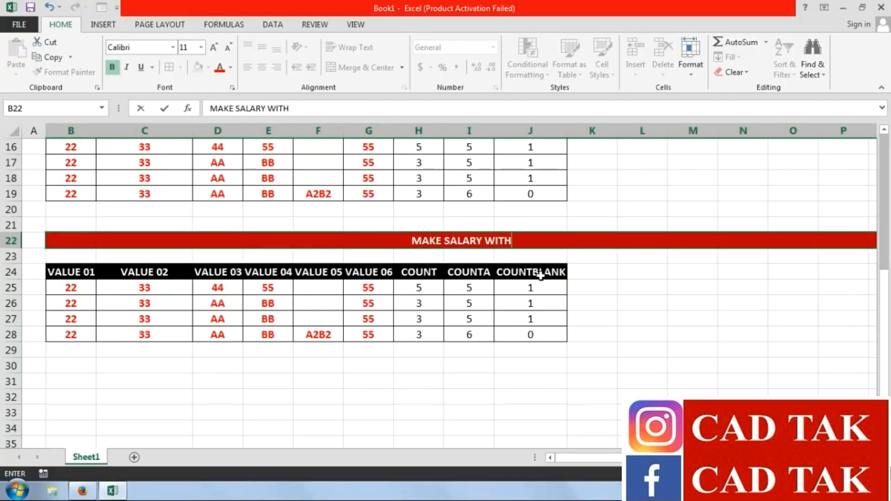
pyautogui.write(' D')
pyautogui.press('BackSpace')
pyautogui.write('FORMULA')
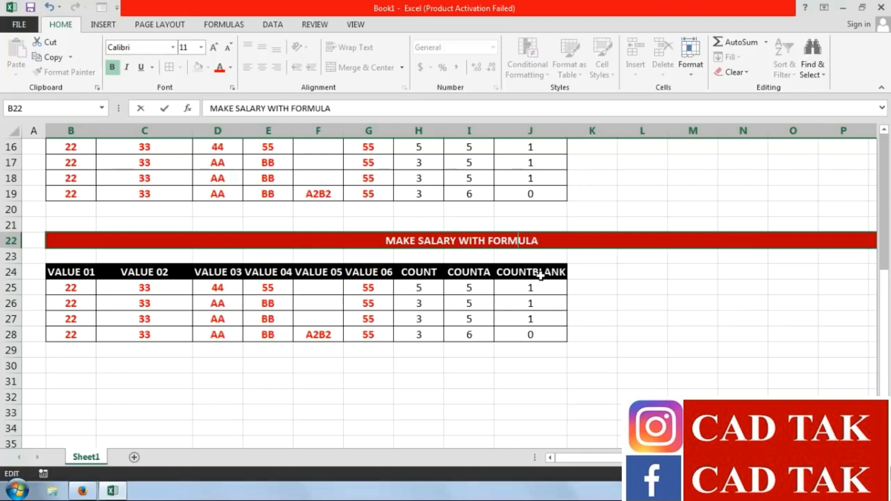
pyautogui.write('COUNT FORMULA')
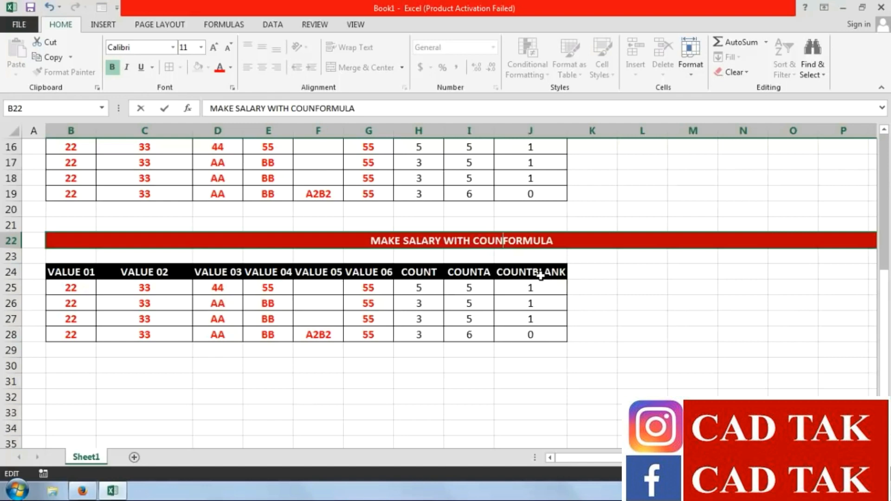
pyautogui.write(' SERIES')
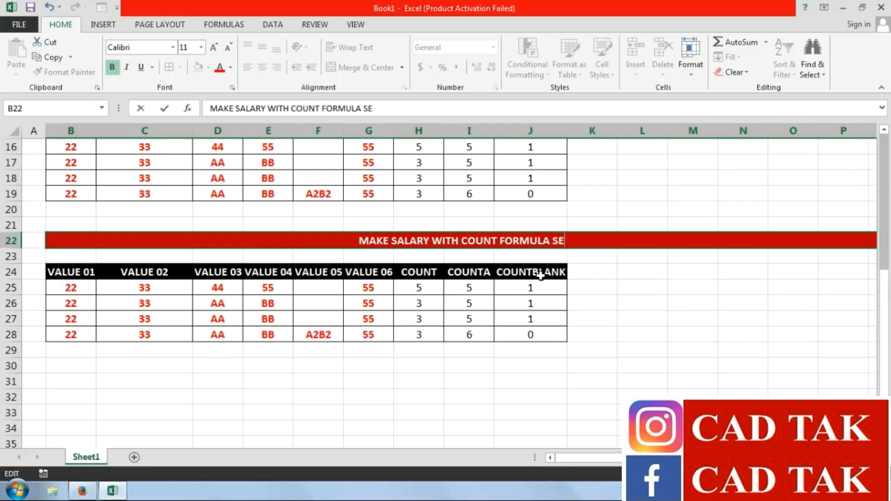
pyautogui.press('Return')
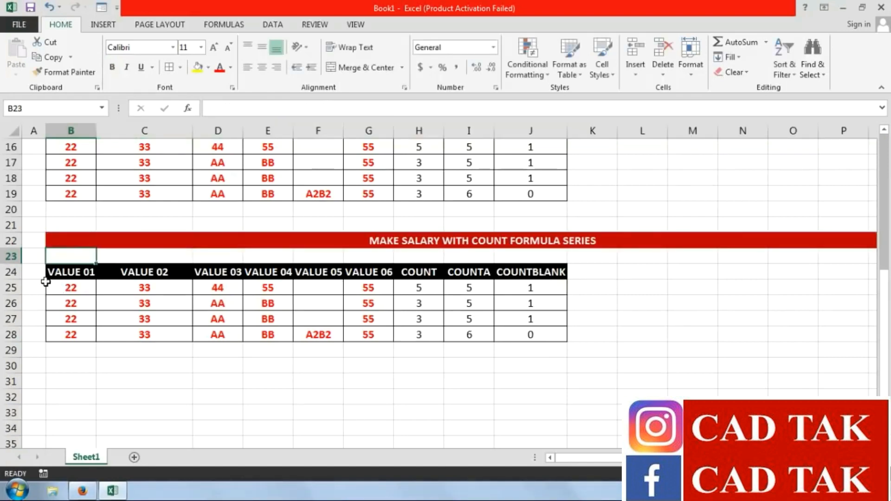
# Change the first two header cells of the salary table, B24 and C24, to S.NO. and WORKERS NAME
pyautogui.click(60, 274)
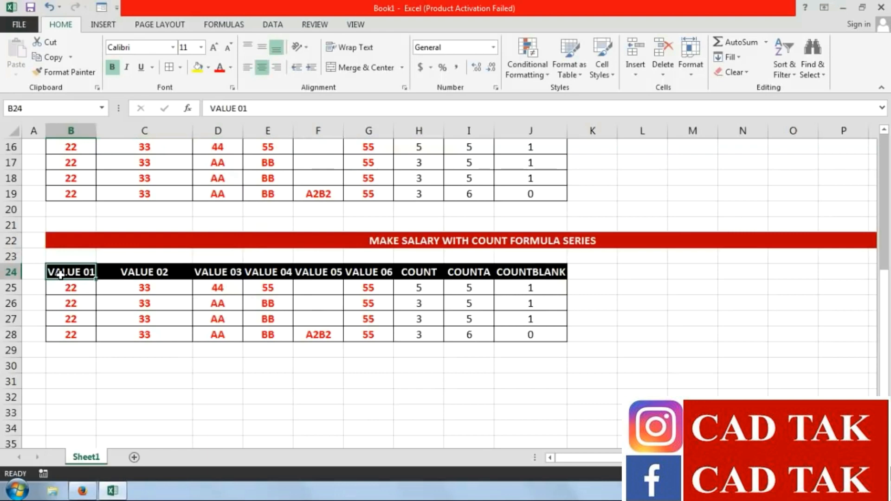
pyautogui.write('S.NO.')
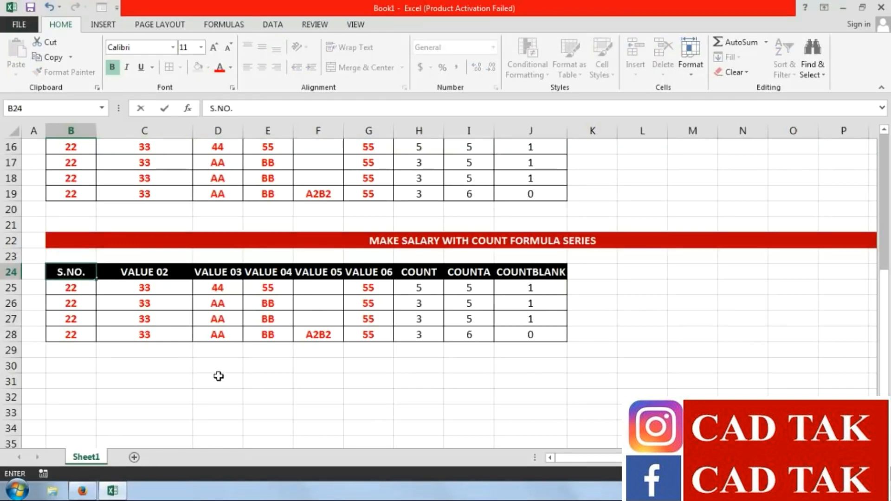
pyautogui.press('Tab')
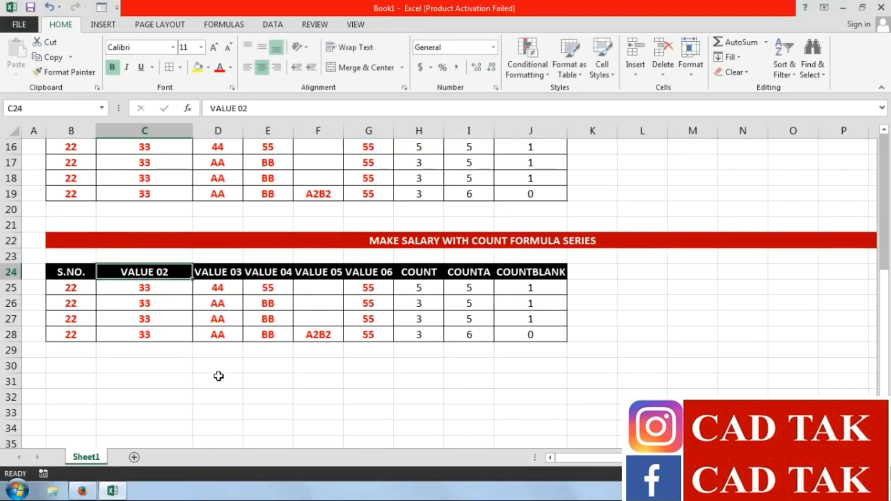
pyautogui.write('WORKER')
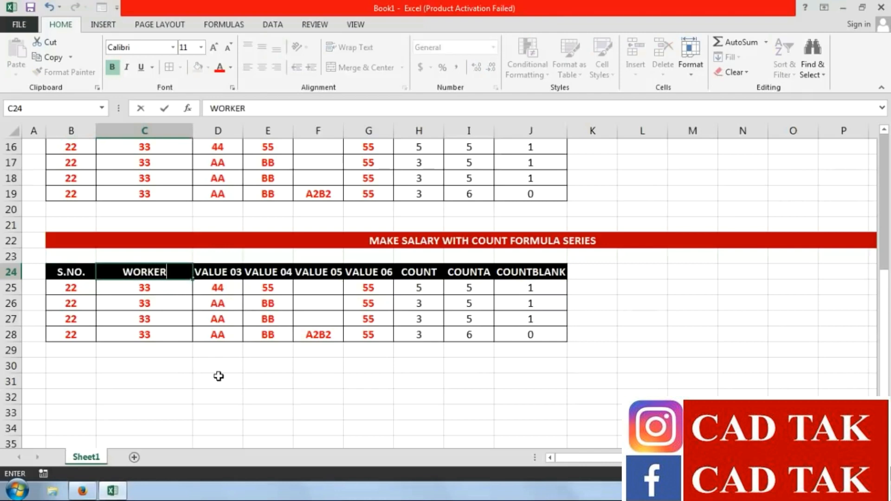
pyautogui.write('S NAME')
pyautogui.hotkey('ctrl', 'Return')
pyautogui.press('Tab')
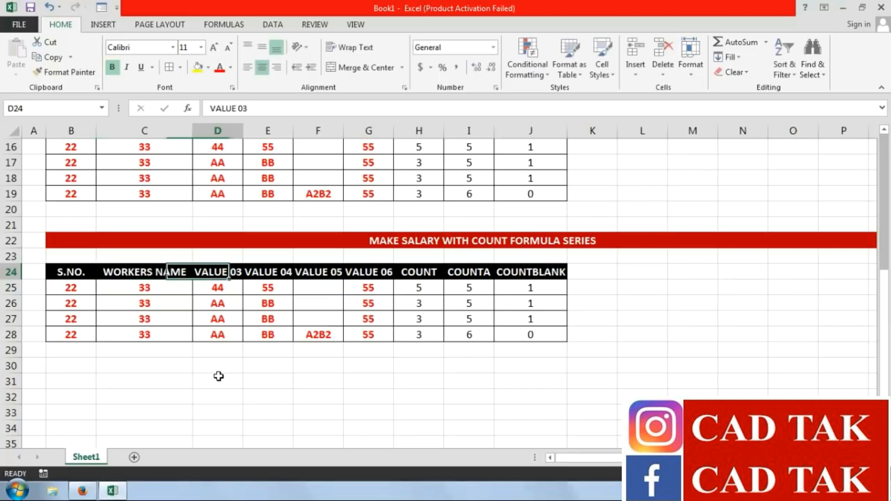
# Enter the header POST in D24 and the weekday headers MON through SUN across E24:K24
pyautogui.write('POST')
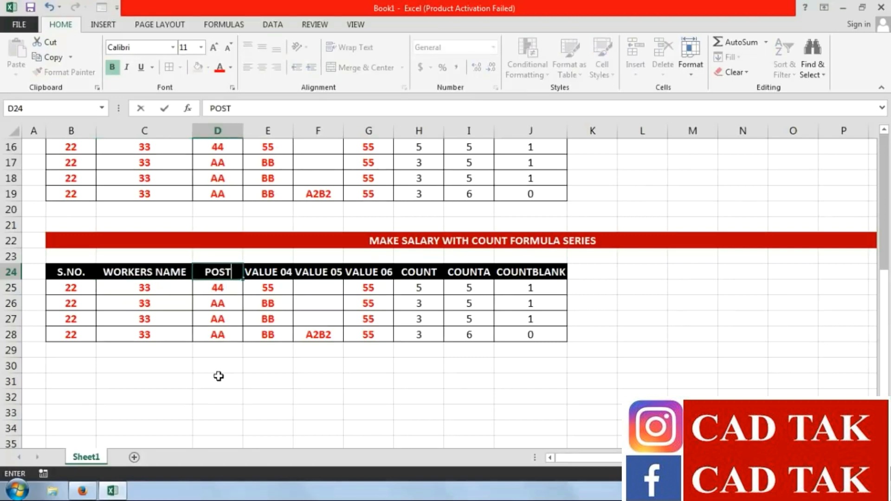
pyautogui.press('Tab')
pyautogui.write('MON')
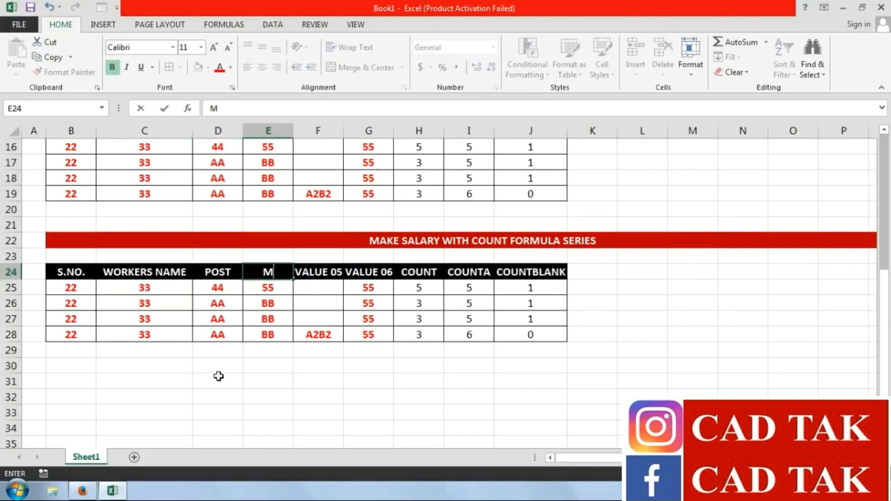
pyautogui.press('Tab')
pyautogui.write('TUE')
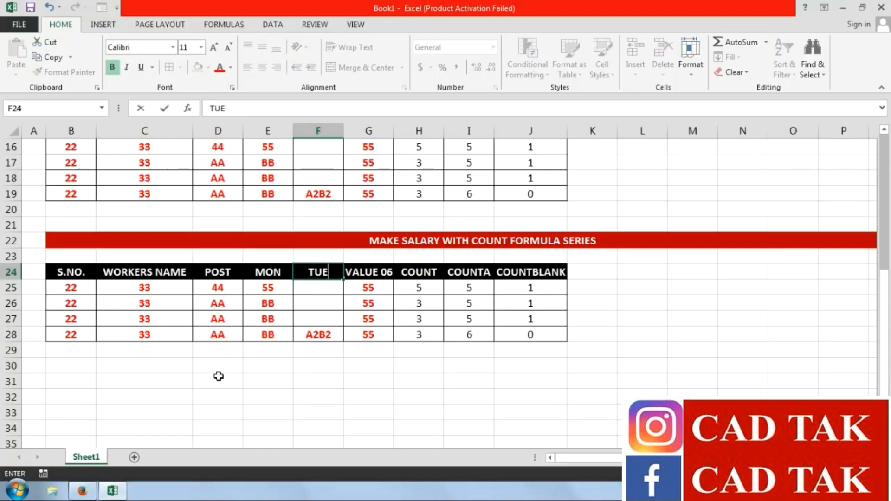
pyautogui.press('Tab')
# Clear all contents and formatting from the copied data cells B25:J29 below the new headers
pyautogui.moveTo(262, 273); pyautogui.dragTo(49, 345)
pyautogui.click(748, 74)
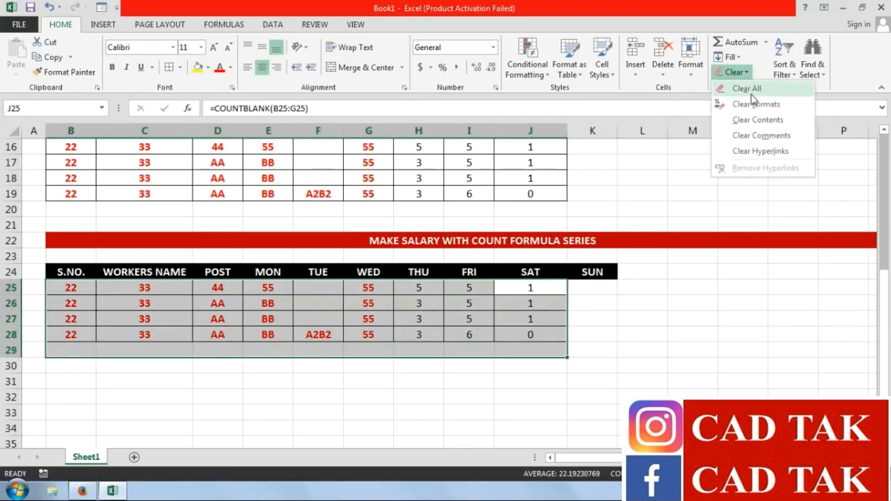
pyautogui.click(754, 104)
pyautogui.click(749, 76)
pyautogui.click(750, 90)
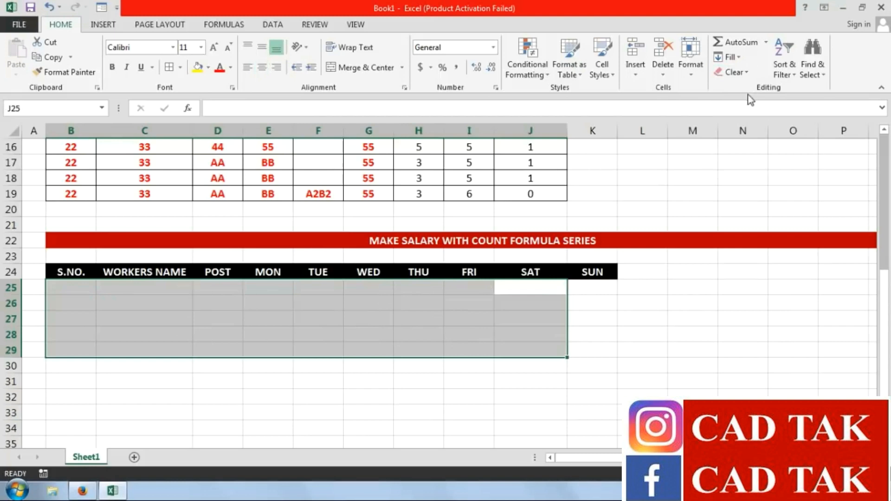
# Number the workers 1 to 5 in the S.NO. column, cells B25:B29
pyautogui.click(72, 292)
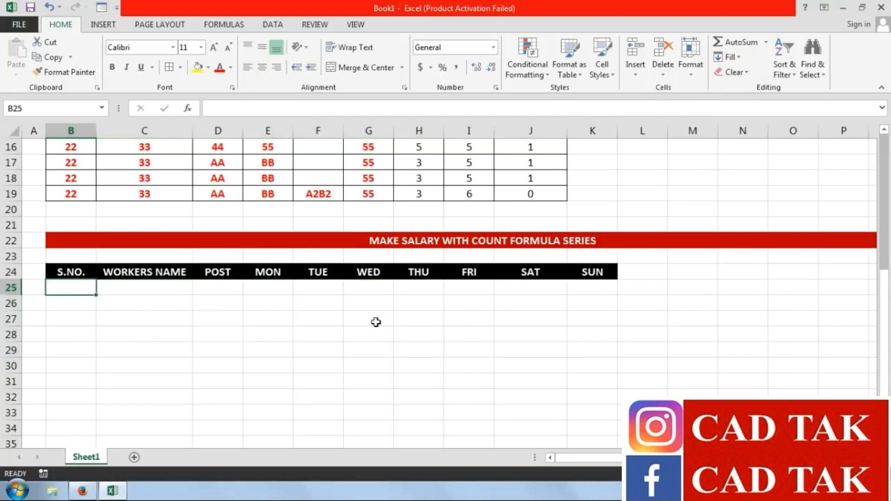
pyautogui.write('1')
pyautogui.press('Return')
pyautogui.write('2')
pyautogui.press('Return')
pyautogui.write('3')
pyautogui.press('Return')
pyautogui.write('4')
pyautogui.press('Return')
pyautogui.write('5')
pyautogui.press('Return')
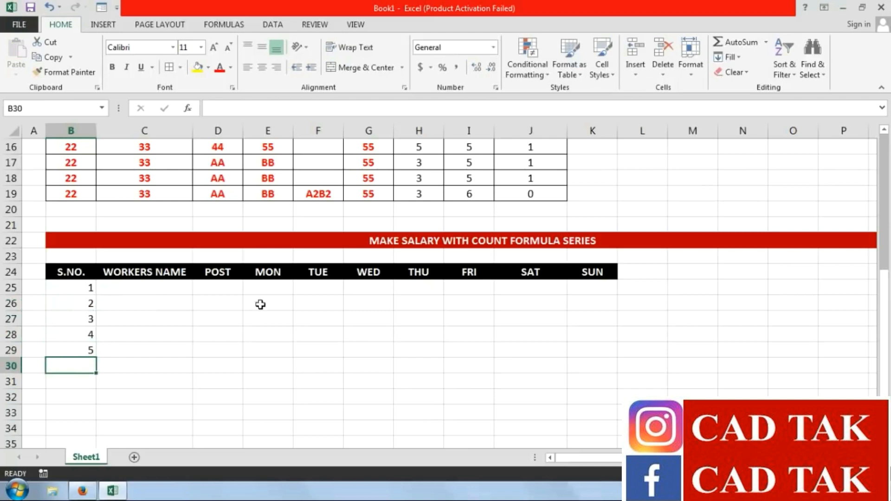
# Enter the five workers' first names in the WORKERS NAME column, cells C25:C29
pyautogui.click(145, 293)
pyautogui.write('SANDEEP')
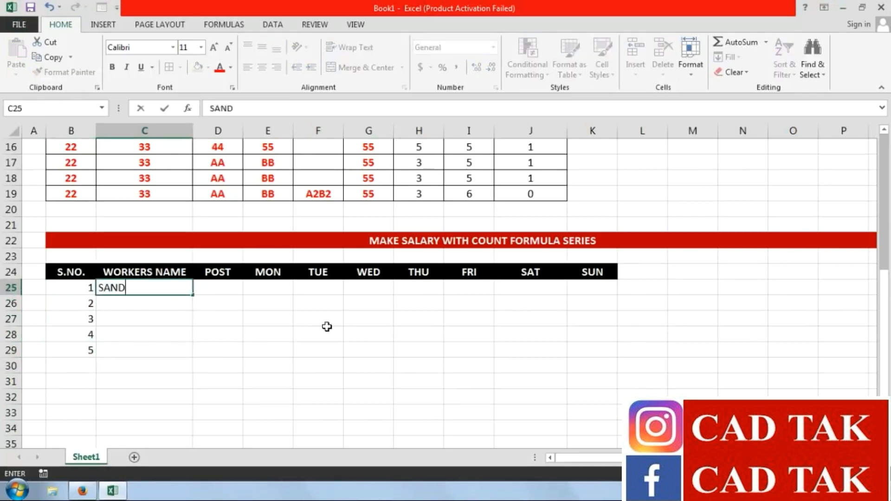
pyautogui.press('Return')
pyautogui.write('SUDHIR')
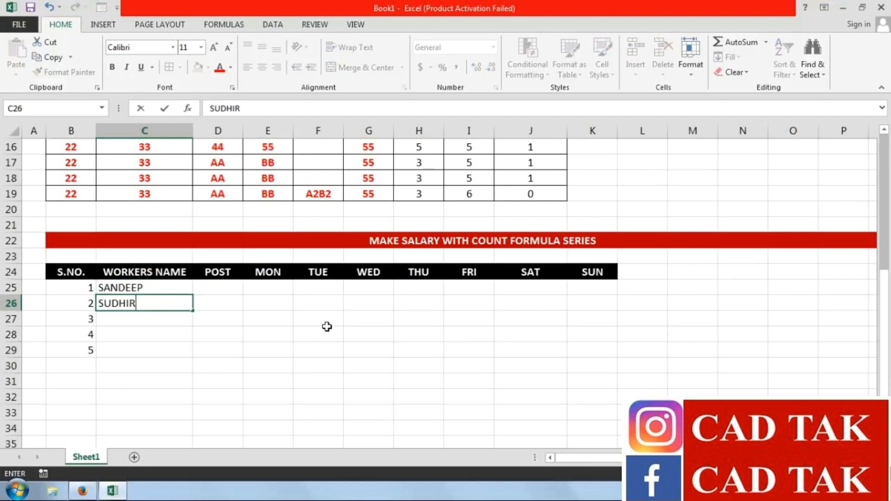
pyautogui.press('Return')
pyautogui.write('ASHISH')
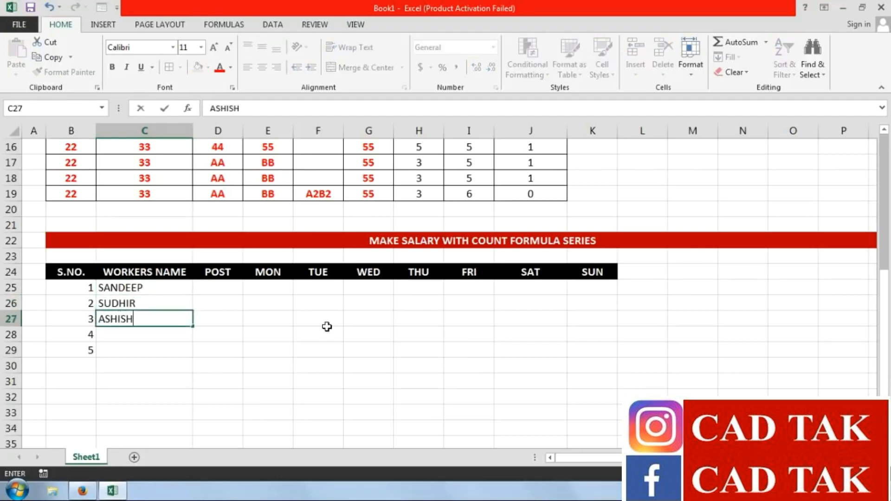
pyautogui.press('Return')
pyautogui.write('RAJA')
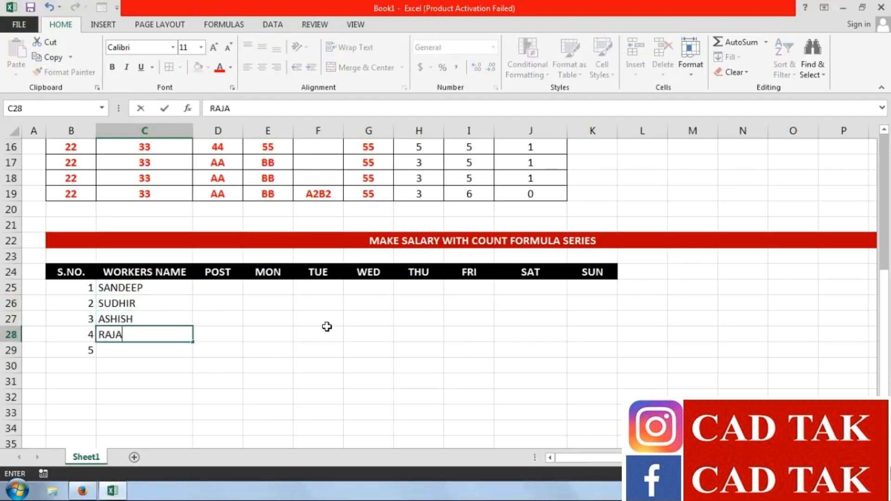
pyautogui.press('Return')
pyautogui.write('SAVHIN')
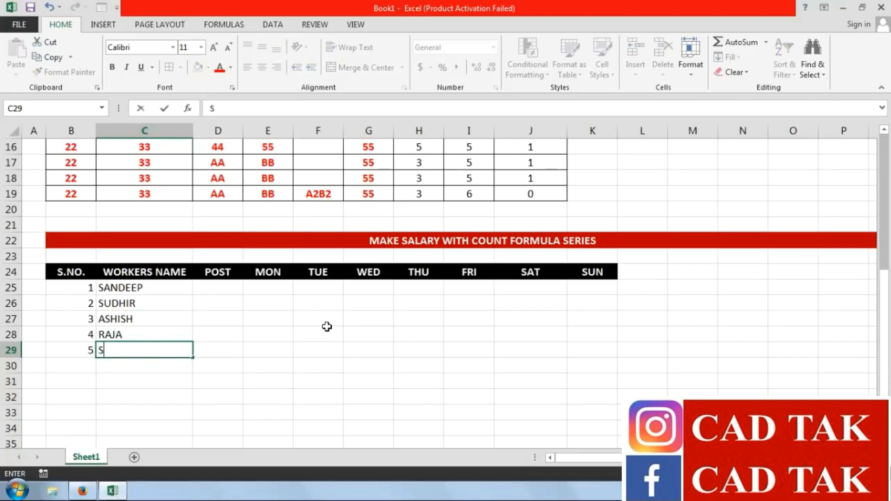
pyautogui.press('BackSpace')
pyautogui.press('BackSpace')
pyautogui.press('BackSpace')
pyautogui.press('BackSpace')
pyautogui.write('CHIN')
# Fill the POST column D25:D29 with OPRATOR, HR, Manager, OPRATOR and OPRATOR
pyautogui.click(238, 287)
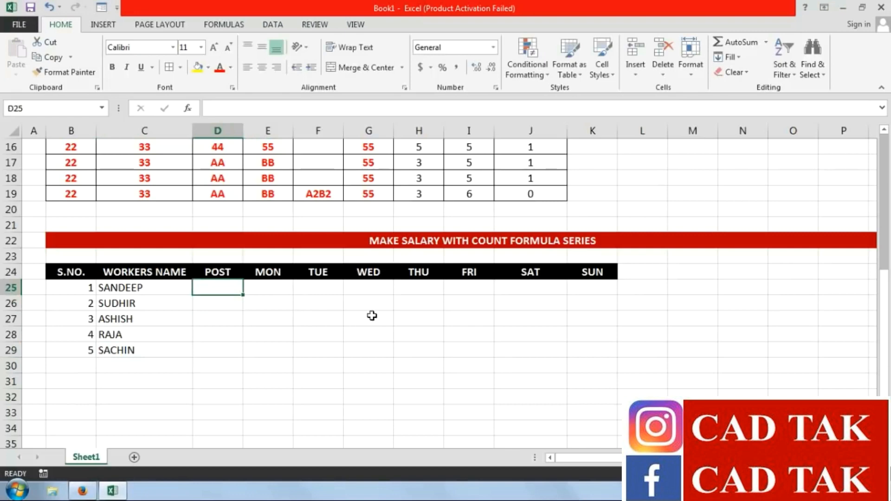
pyautogui.write('OPRATOR')
pyautogui.press('Return')
pyautogui.write('HR')
pyautogui.press('Return')
pyautogui.write('Ma')
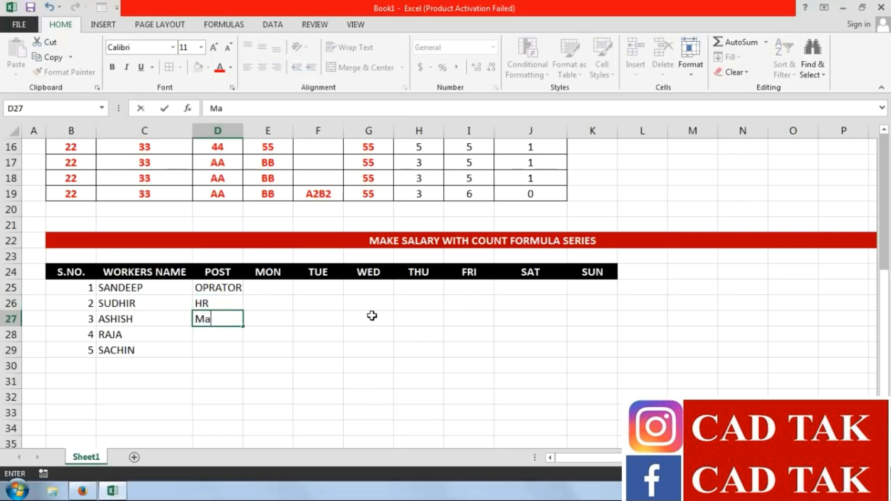
pyautogui.write('nager')
pyautogui.press('Return')
pyautogui.write('O')
pyautogui.press('Return')
pyautogui.write('OR')
pyautogui.press('Return')
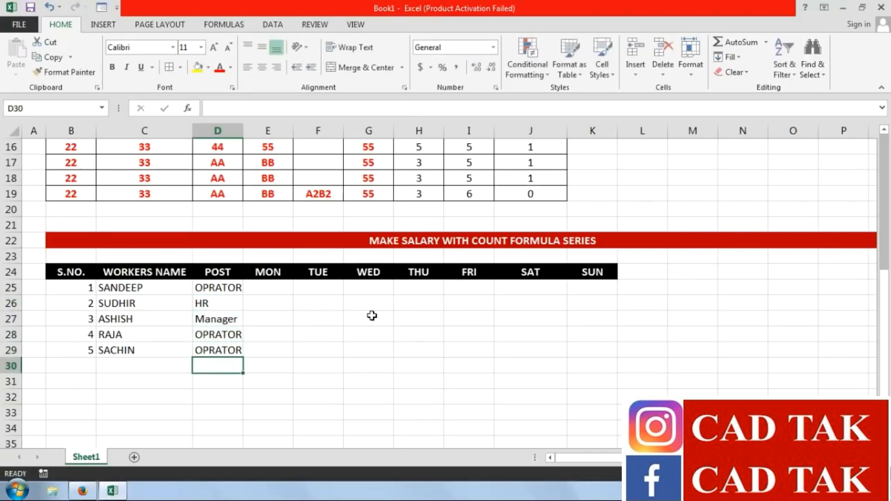
# Enter the Monday attendance codes P, A, P, P and L in E25:E29
pyautogui.click(279, 288)
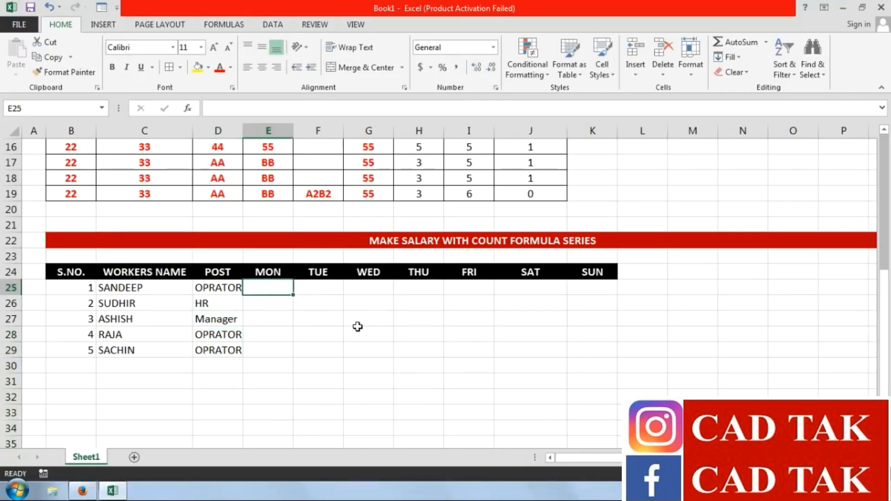
pyautogui.write('P')
pyautogui.press('Return')
pyautogui.write('A')
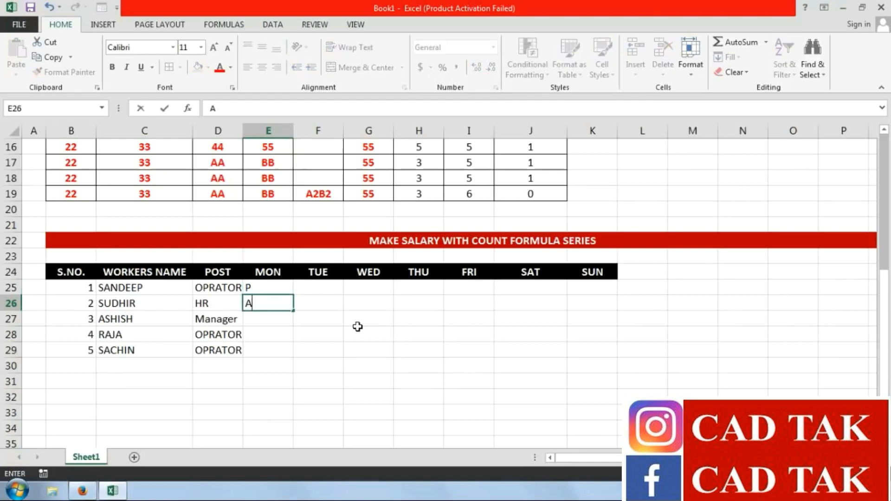
pyautogui.press('Return')
pyautogui.write('P')
pyautogui.press('Return')
pyautogui.write('P')
pyautogui.press('Return')
pyautogui.write('L')
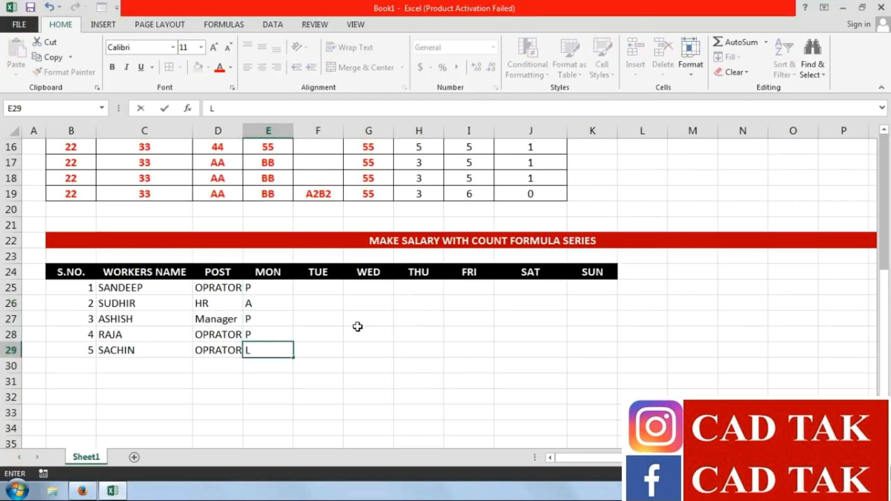
# Enter the Tuesday attendance codes A, P, P, P and A in F25:F29
pyautogui.click(329, 286)
pyautogui.write('A')
pyautogui.press('Return')
pyautogui.write('P')
pyautogui.press('Return')
pyautogui.write('P')
pyautogui.press('Return')
pyautogui.write('P')
pyautogui.press('Return')
pyautogui.write('A')
pyautogui.press('Return')
# Enter the Wednesday attendance codes P, P, L, P and A in G25:G29
pyautogui.click(367, 291)
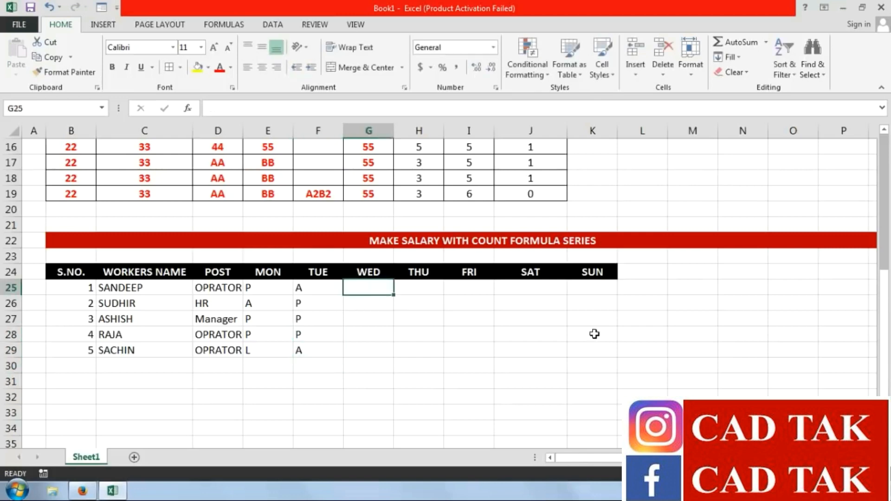
pyautogui.write('P')
pyautogui.press('Return')
pyautogui.write('P')
pyautogui.press('Return')
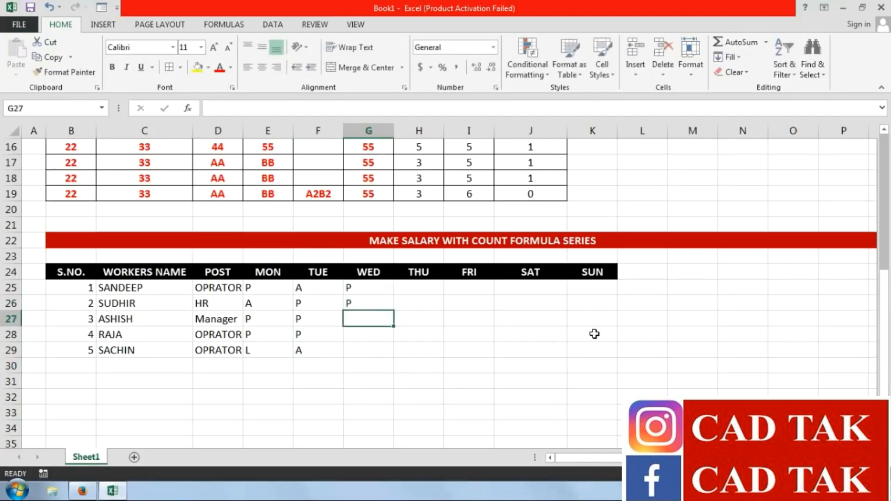
pyautogui.write('L')
pyautogui.press('Return')
pyautogui.write('P')
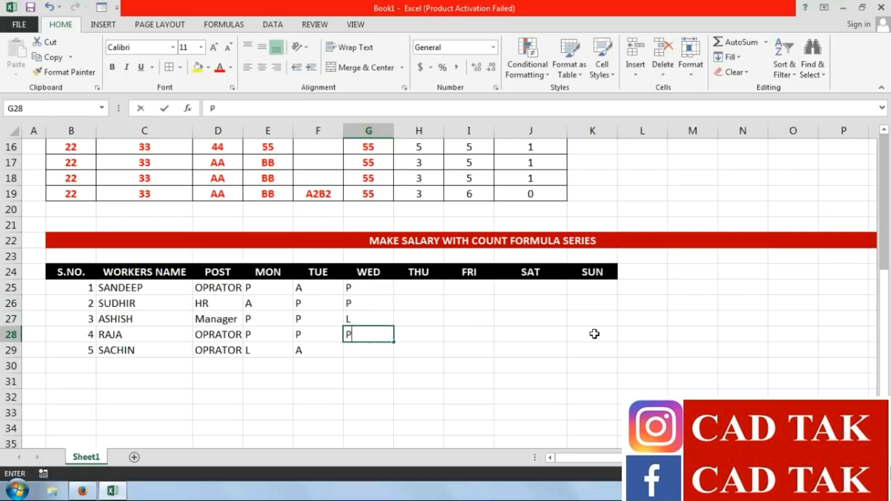
pyautogui.press('Return')
pyautogui.write('A')
pyautogui.press('Return')
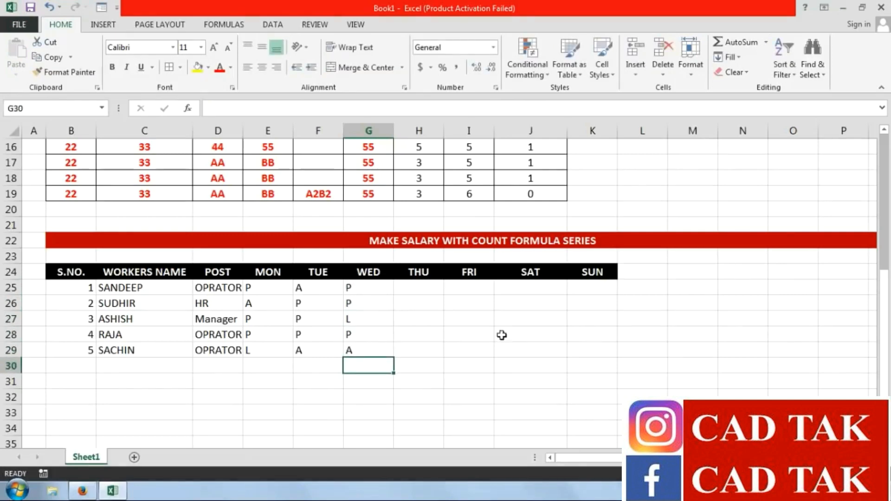
# Mark all five workers P for Thursday by entering P in H25 and filling it down to H29
pyautogui.click(427, 288)
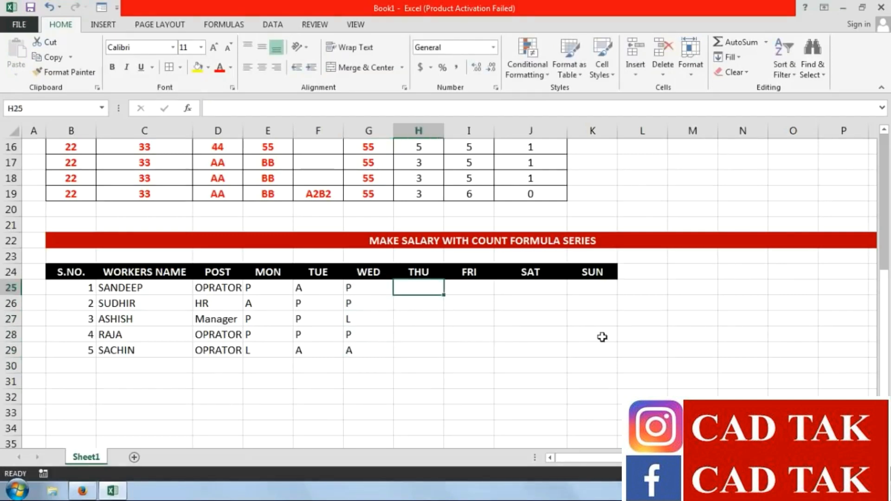
pyautogui.write('P')
pyautogui.press('Return')
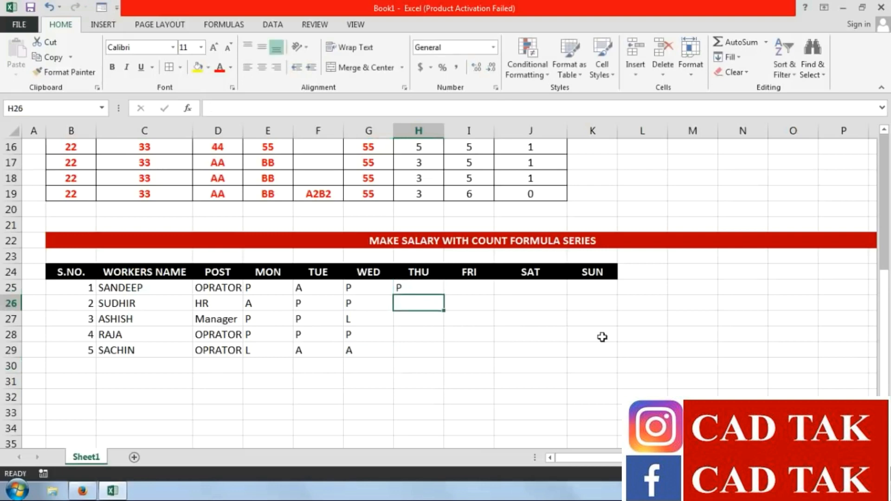
pyautogui.click(439, 292)
pyautogui.moveTo(444, 298); pyautogui.dragTo(432, 350)
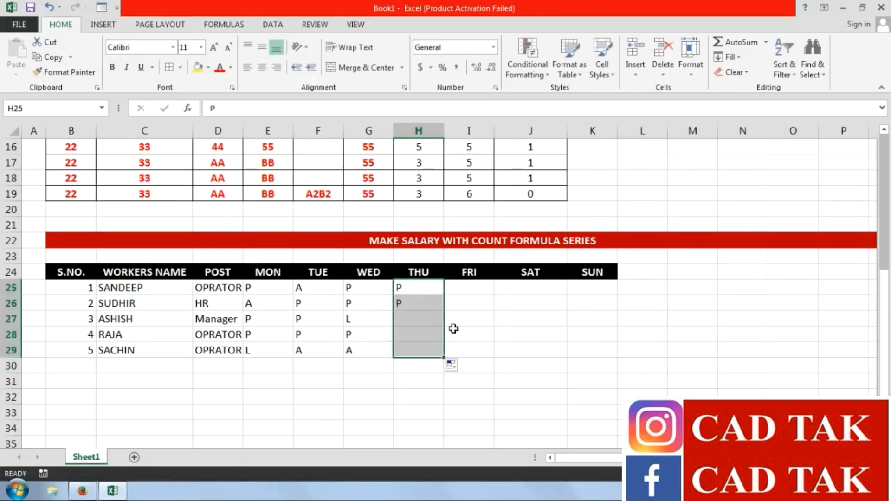
# Enter the Friday codes P, L and P in I25:I27 and fill the last P down to I29
pyautogui.click(469, 292)
pyautogui.write('P')
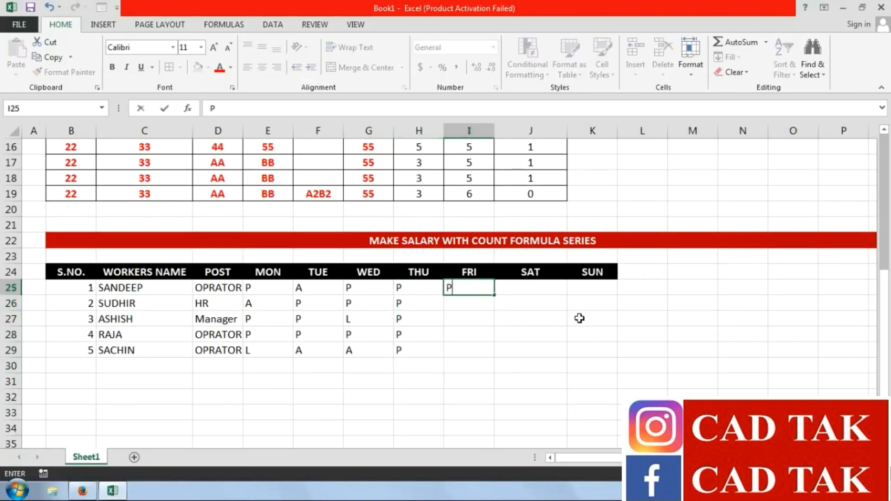
pyautogui.press('Return')
pyautogui.write('L')
pyautogui.press('Return')
pyautogui.write('P')
pyautogui.press('Return')
pyautogui.click(478, 318)
pyautogui.moveTo(493, 329); pyautogui.dragTo(492, 361)
# Mark all five workers P for Saturday by entering P in J25 and filling it down to J29
pyautogui.click(527, 288)
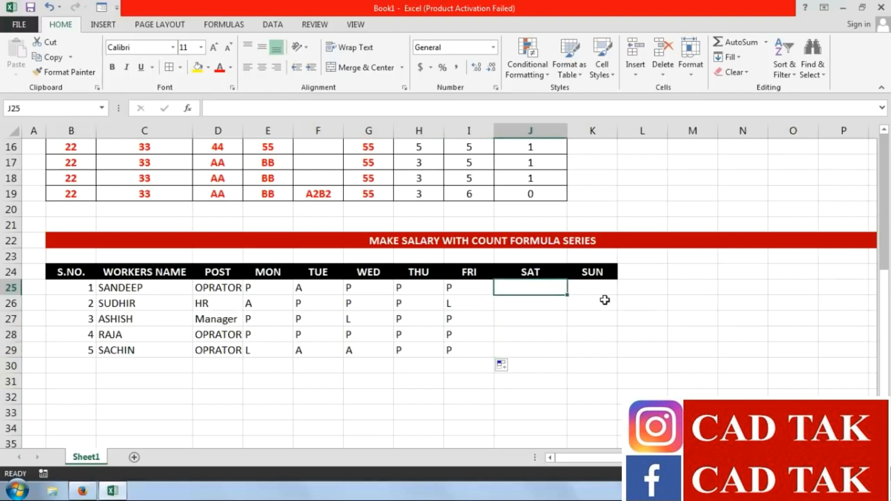
pyautogui.write('P')
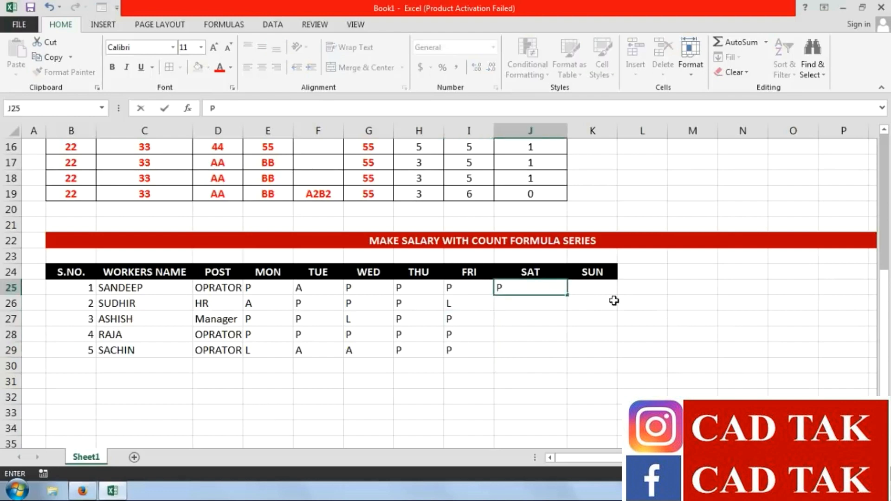
pyautogui.press('Return')
pyautogui.click(528, 289)
pyautogui.moveTo(566, 298); pyautogui.dragTo(567, 362)
# Mark all five workers H for Sunday by entering H in K25 and filling it down to K29
pyautogui.click(601, 288)
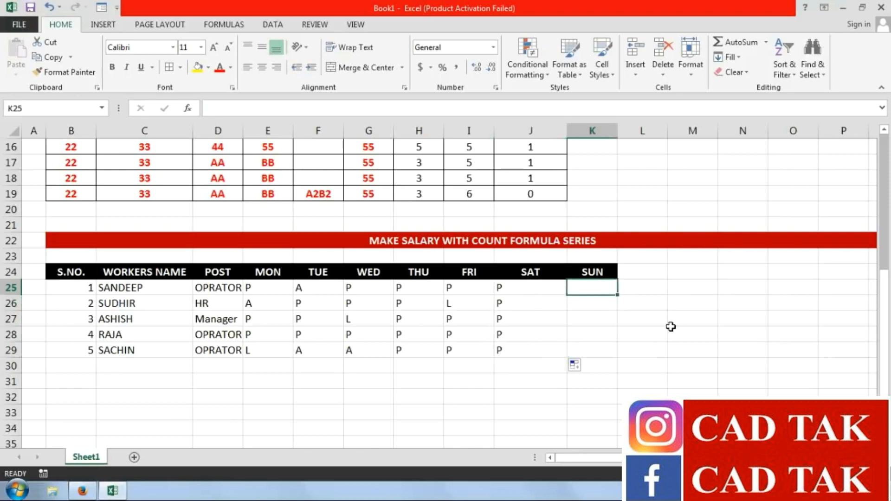
pyautogui.write('H')
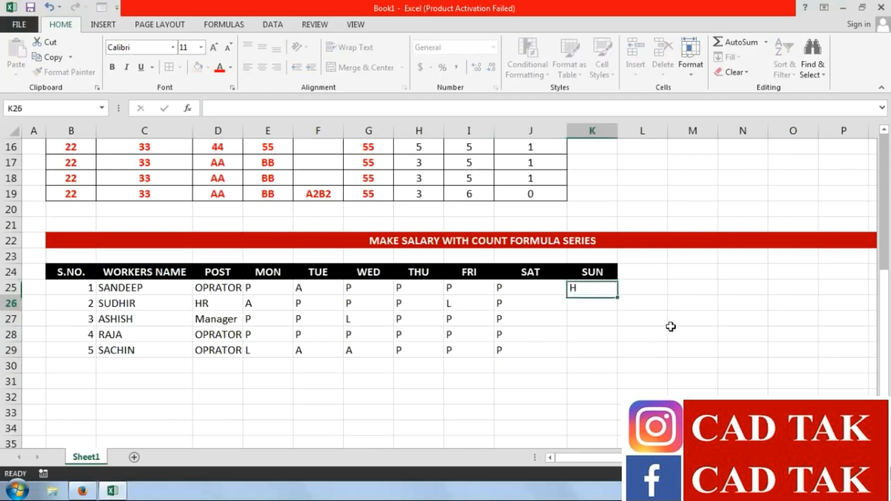
pyautogui.press('Return')
pyautogui.click(608, 288)
pyautogui.moveTo(617, 297); pyautogui.dragTo(295, 285)
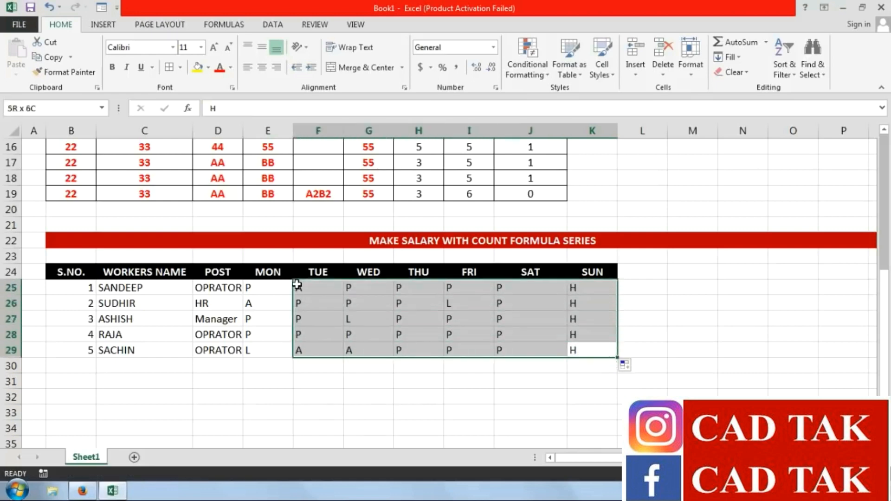
# Colour the attendance codes in F25:K29 red and centre the contents of the whole table B24:K29
pyautogui.click(219, 67)
pyautogui.moveTo(603, 351); pyautogui.dragTo(51, 274)
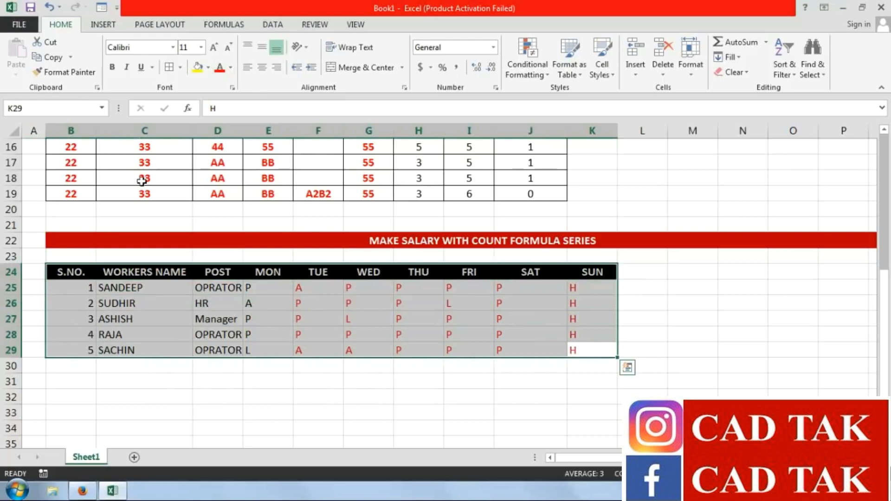
pyautogui.click(262, 67)
pyautogui.click(557, 408)
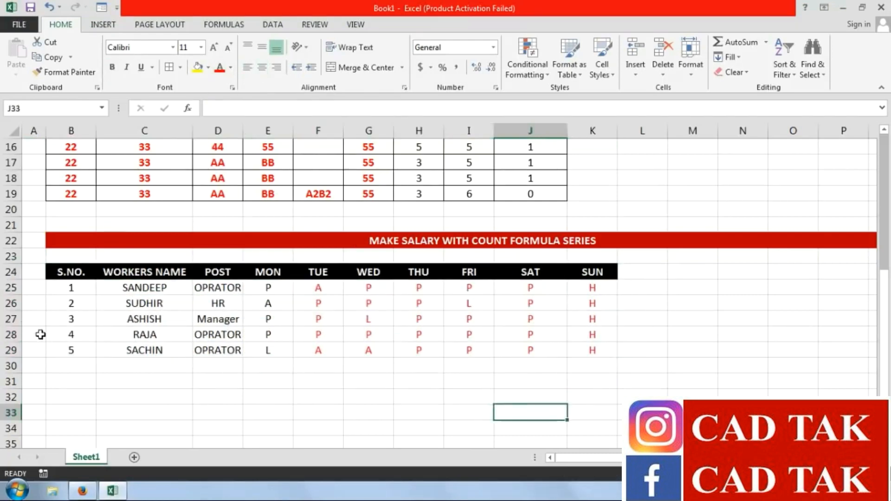
# Apply all borders to the attendance table B24:K29 and insert a new sheet row above its header row
pyautogui.moveTo(70, 274); pyautogui.dragTo(560, 355)
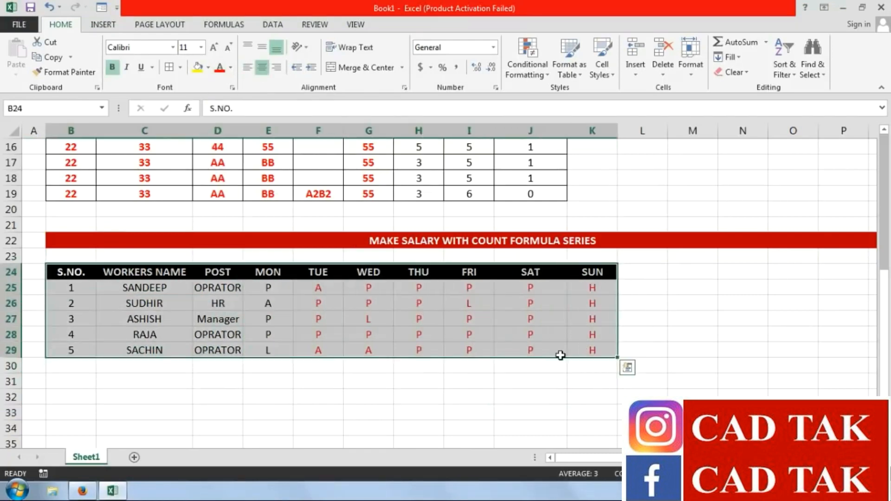
pyautogui.click(635, 276)
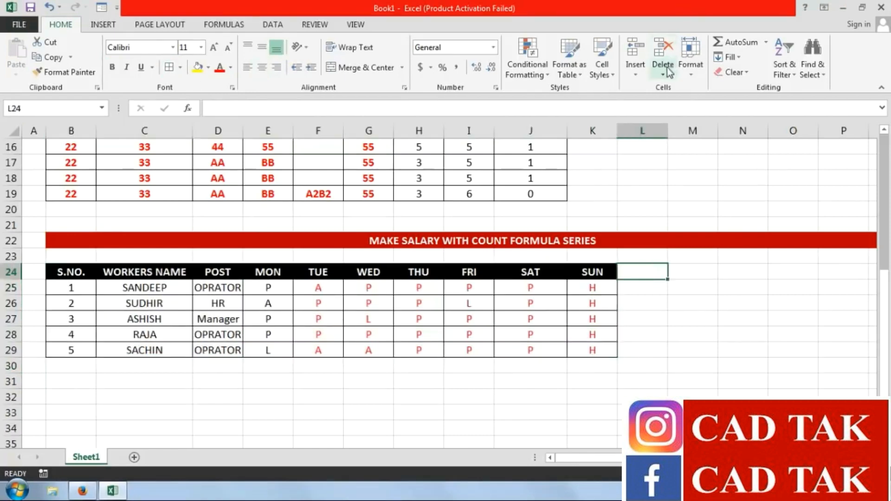
pyautogui.click(637, 70)
pyautogui.click(664, 105)
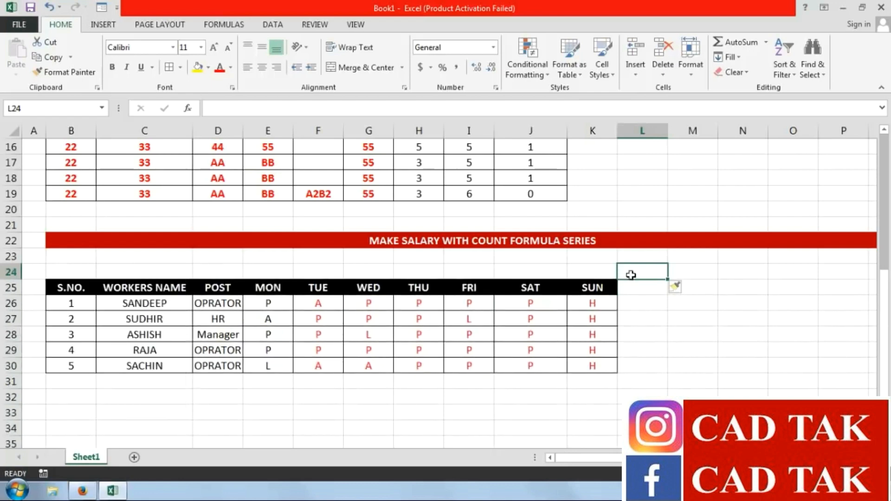
# Enter the two-line heading TOTAL and DAYS in L24:L25, beside the SUN column
pyautogui.write('TOTA')
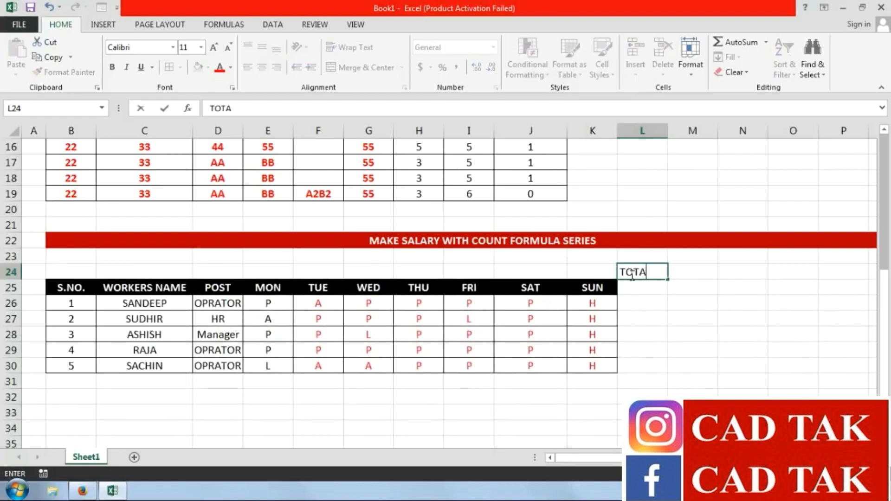
pyautogui.write('L')
pyautogui.press('Return')
pyautogui.write('DAYS')
pyautogui.press('Return')
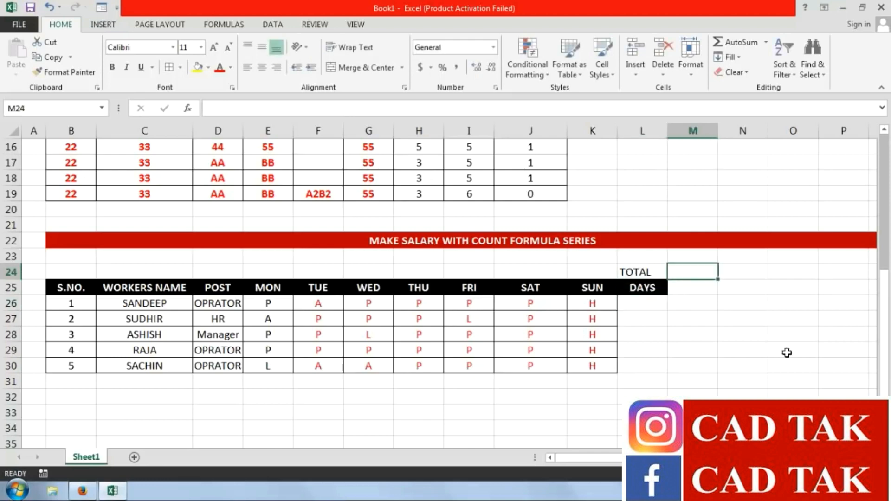
# Enter the two-line heading PRESENT and DAYS in M24:M25
pyautogui.write('PRESENT')
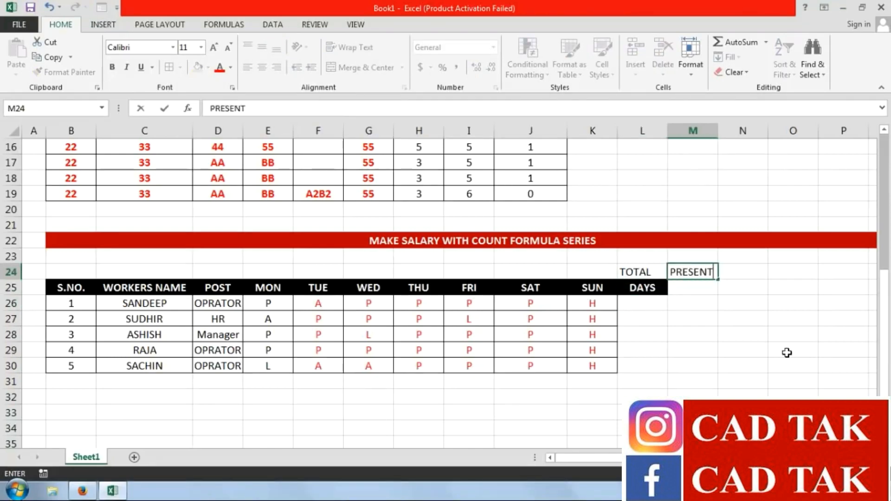
pyautogui.press('Return')
pyautogui.write('D')
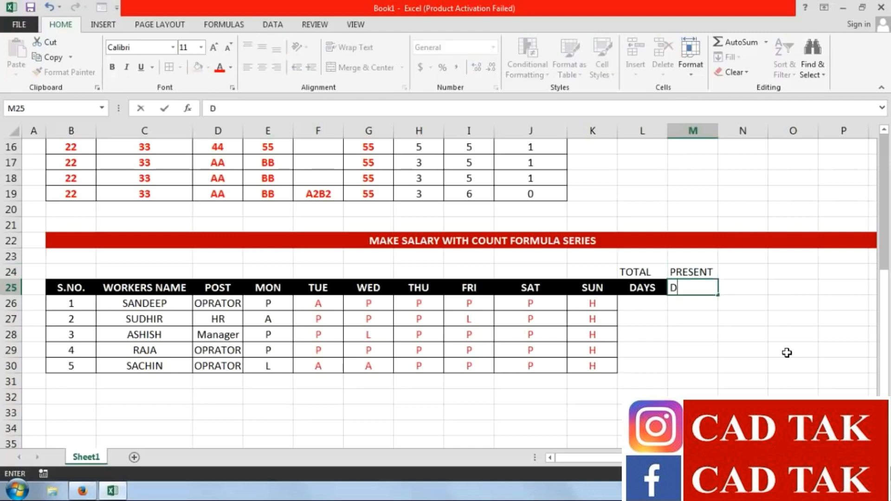
pyautogui.write('AYS')
pyautogui.press('Up')
pyautogui.press('Right')
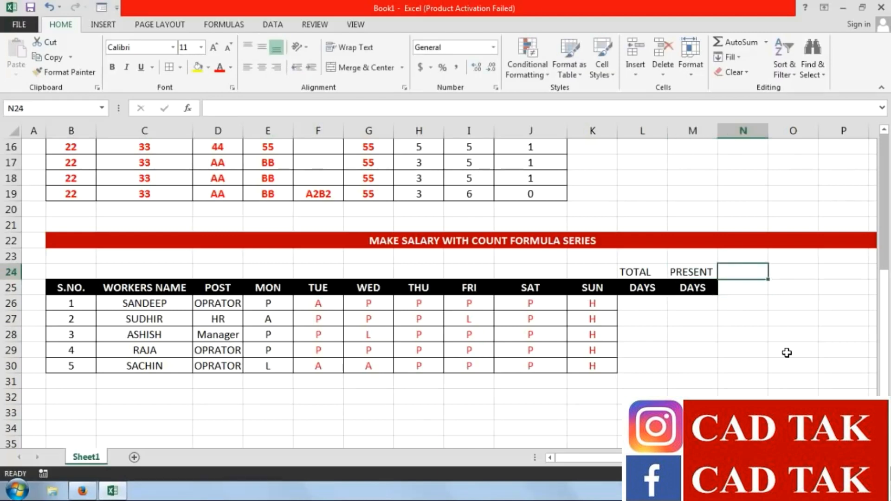
# Enter ABSENT in N24 and LEAVE in O24, and fill DAYS from M25 across to O25
pyautogui.write('ABSEN')
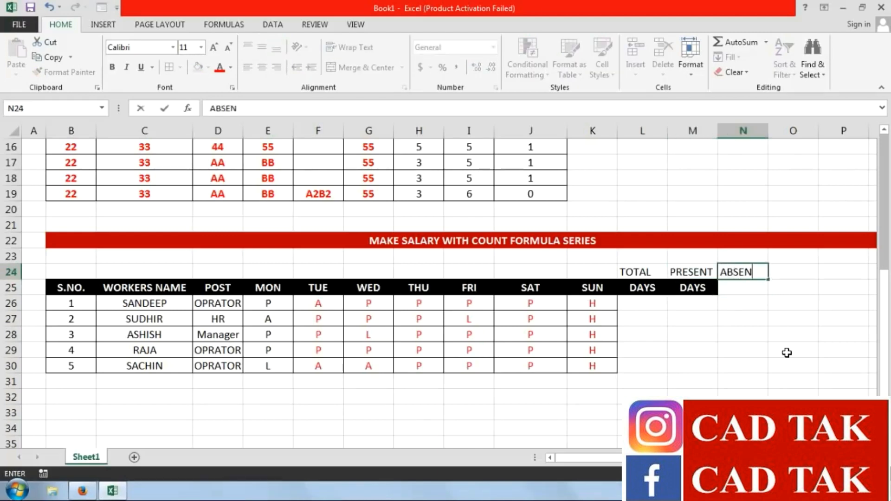
pyautogui.write('T')
pyautogui.press('Right')
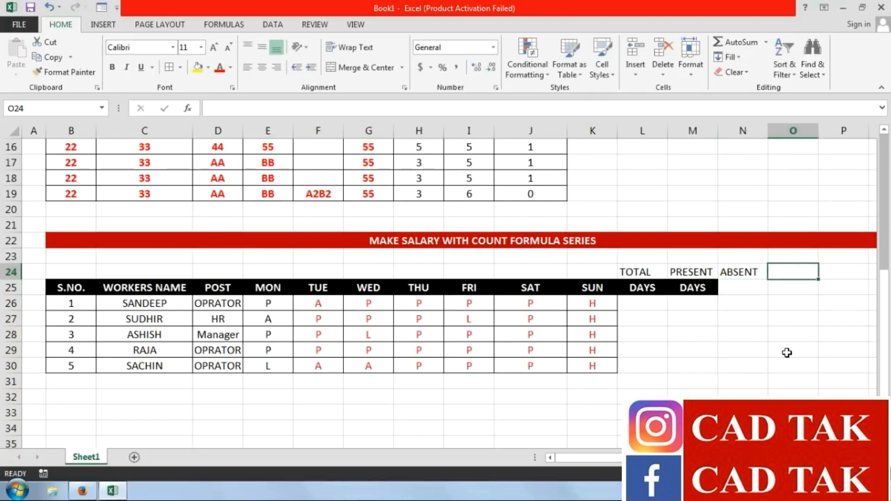
pyautogui.write('LEAVE')
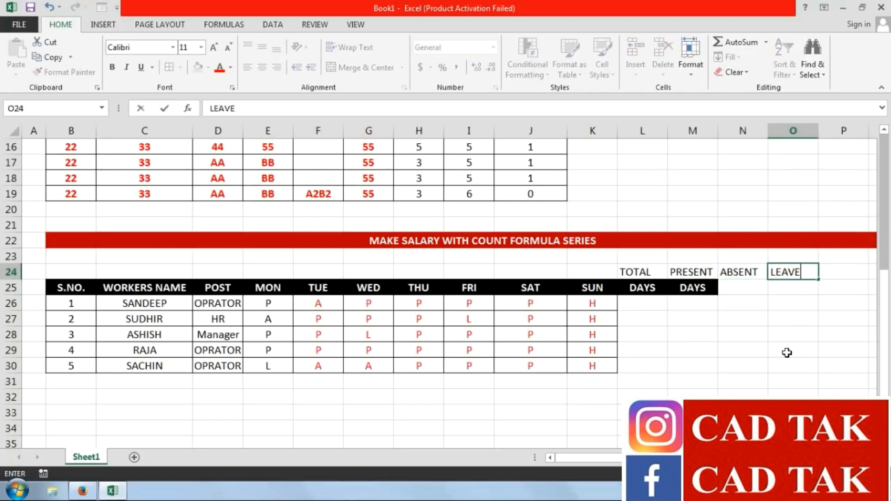
pyautogui.press('Return')
pyautogui.click(689, 288)
pyautogui.moveTo(717, 295); pyautogui.dragTo(810, 270)
pyautogui.click(833, 273)
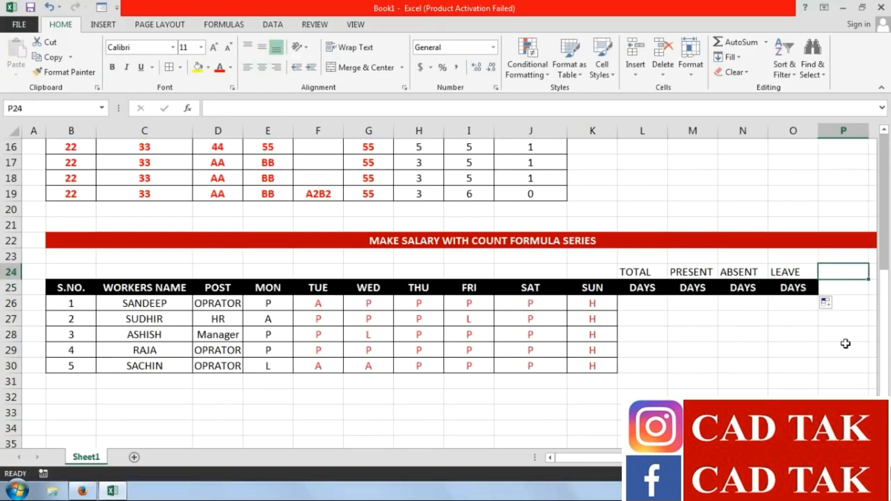
# Enter the two-line heading PER DAY and SALARY in P24:P25
pyautogui.write('PER DAYU')
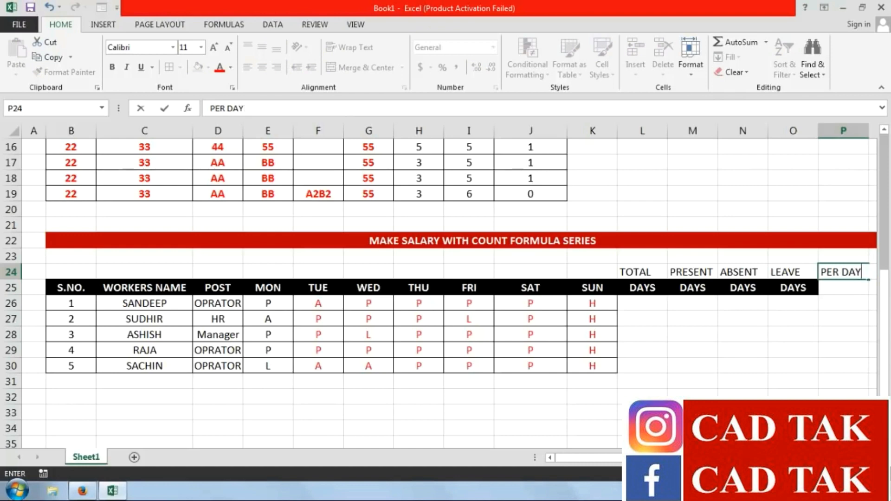
pyautogui.press('Return')
pyautogui.write('SALARY')
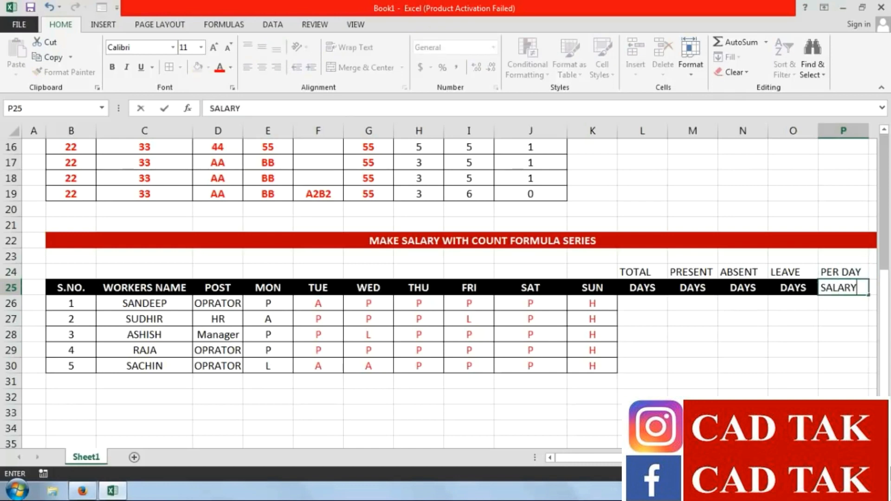
pyautogui.press('Return')
pyautogui.press('Right')
pyautogui.press('Up')
pyautogui.press('Up')
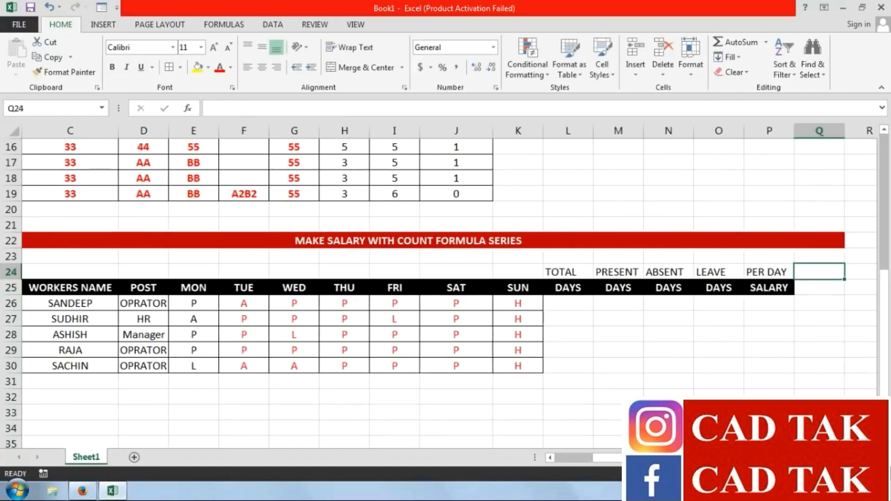
# Enter the two-line heading IN HAND and SALARY in Q24:Q25
pyautogui.write('IN HAND')
pyautogui.press('Return')
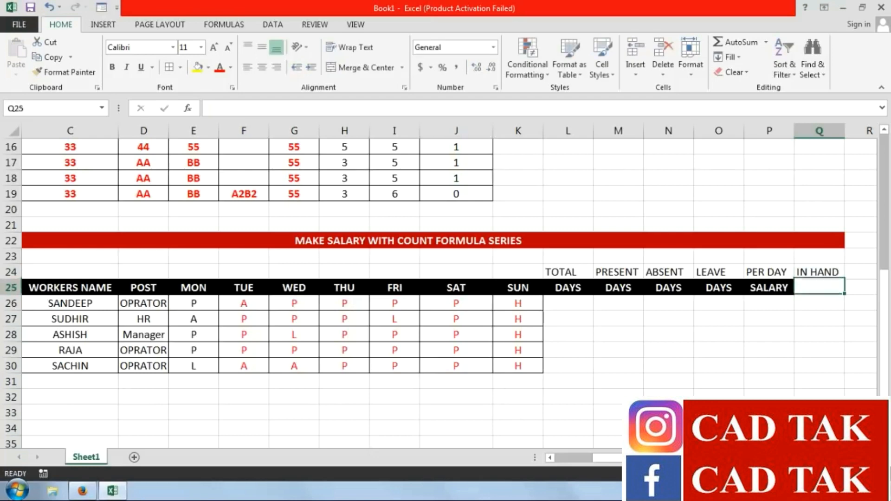
pyautogui.write('SALARY')
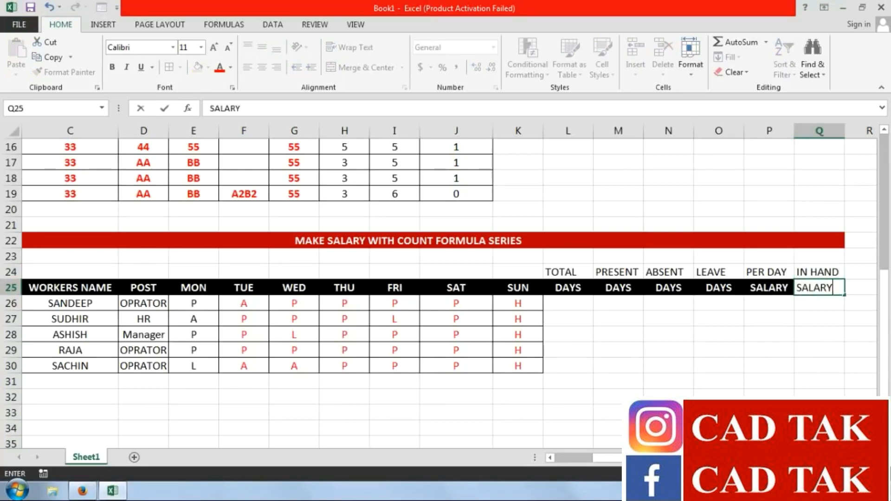
pyautogui.press('Return')
# Format the headings in L24:Q25 with a black fill and bold white text
pyautogui.moveTo(828, 273); pyautogui.dragTo(557, 292)
pyautogui.click(208, 68)
pyautogui.click(209, 97)
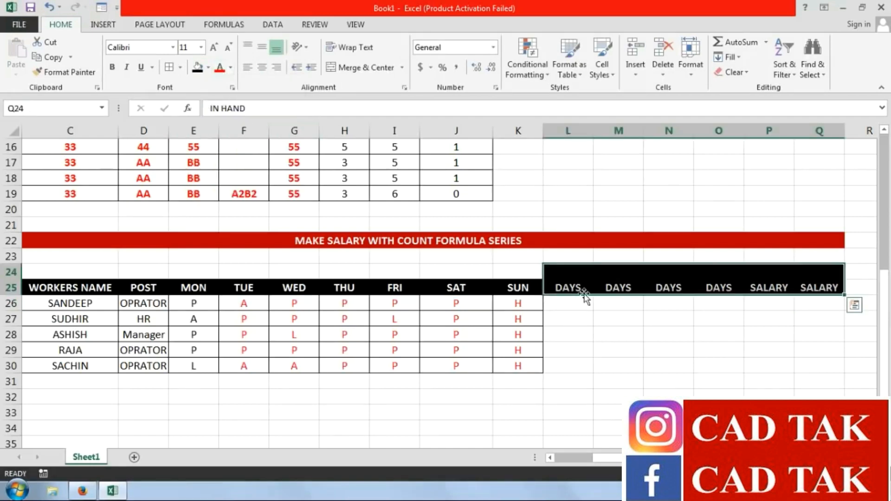
pyautogui.click(230, 67)
pyautogui.click(220, 112)
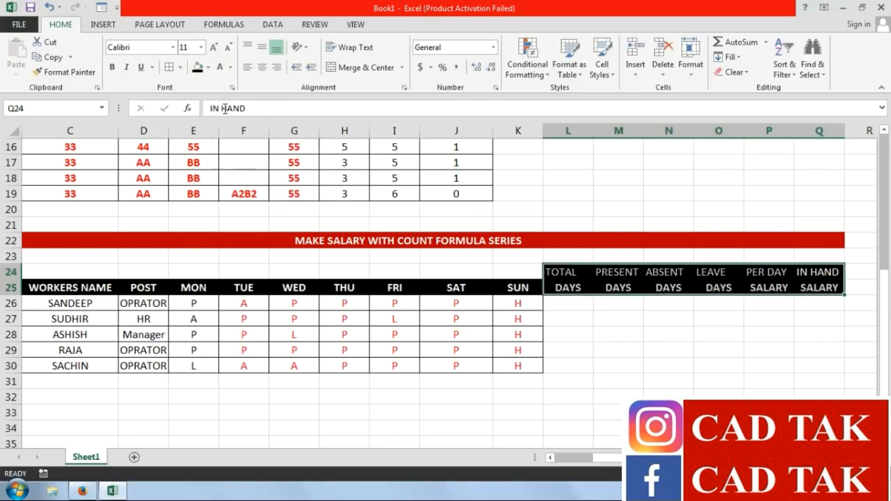
pyautogui.click(111, 67)
# Merge and centre rows 24 and 25 separately for each heading from SUN in column K back to S.NO. in column B
pyautogui.moveTo(517, 272); pyautogui.dragTo(517, 288)
pyautogui.click(359, 67)
pyautogui.moveTo(455, 276); pyautogui.dragTo(456, 288)
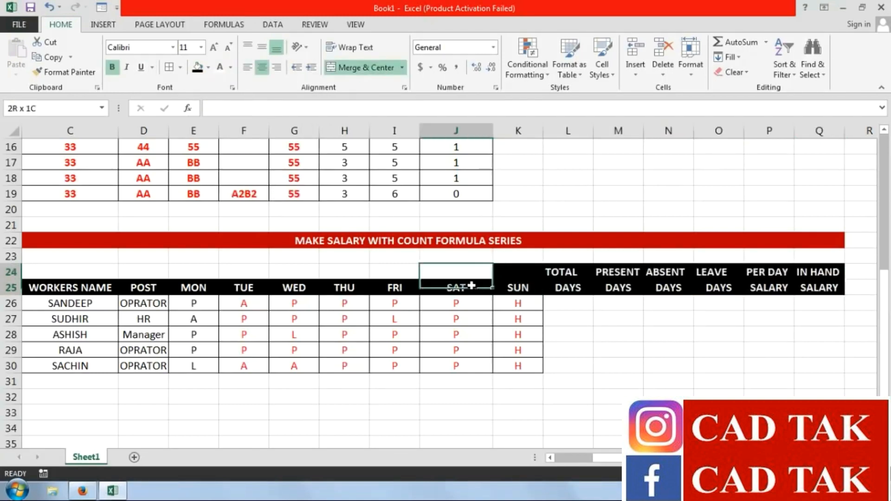
pyautogui.click(359, 67)
pyautogui.click(393, 277)
pyautogui.moveTo(394, 278); pyautogui.dragTo(394, 289)
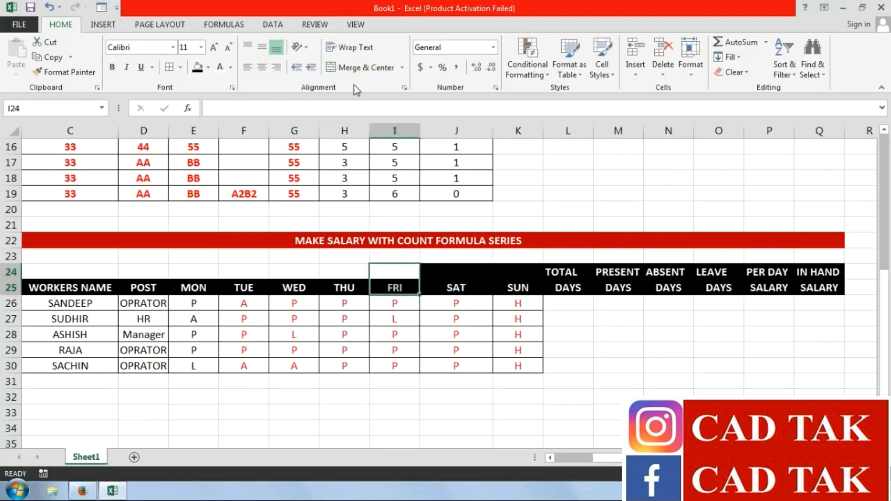
pyautogui.click(360, 67)
pyautogui.moveTo(344, 274); pyautogui.dragTo(344, 288)
pyautogui.click(360, 67)
pyautogui.moveTo(293, 274); pyautogui.dragTo(256, 289)
pyautogui.click(360, 67)
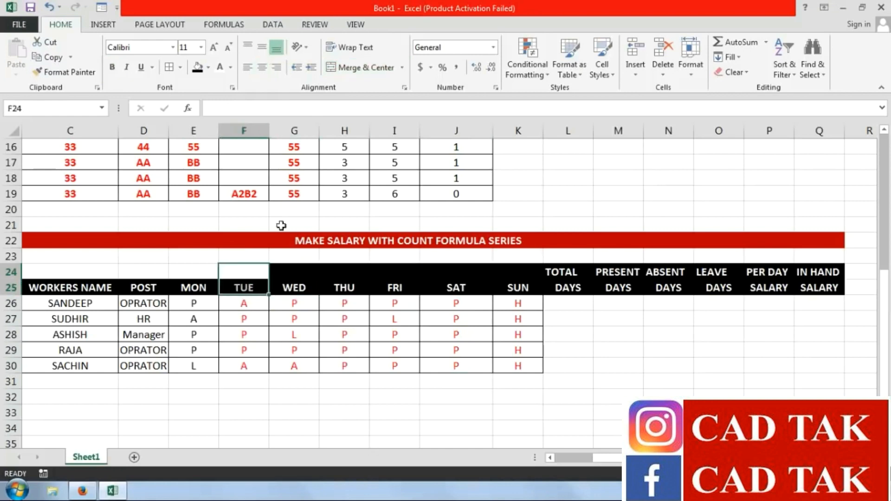
pyautogui.click(360, 67)
pyautogui.moveTo(193, 271); pyautogui.dragTo(196, 286)
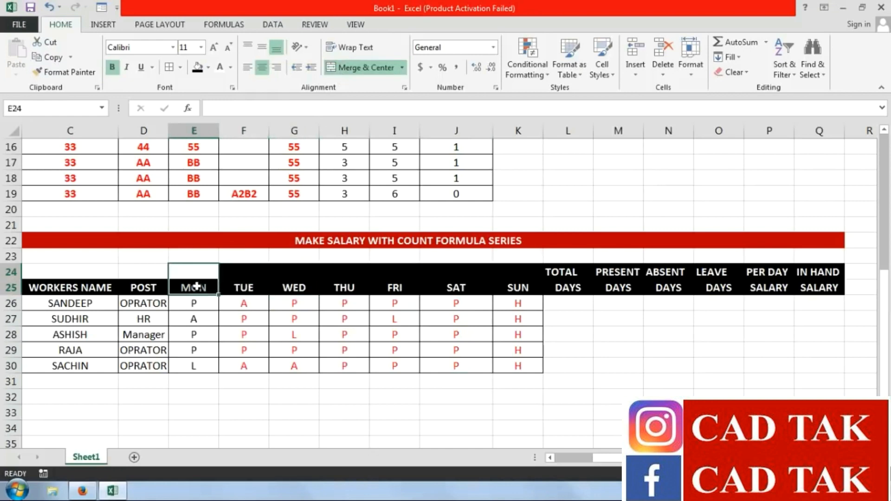
pyautogui.click(359, 67)
pyautogui.moveTo(143, 273); pyautogui.dragTo(140, 287)
pyautogui.click(357, 68)
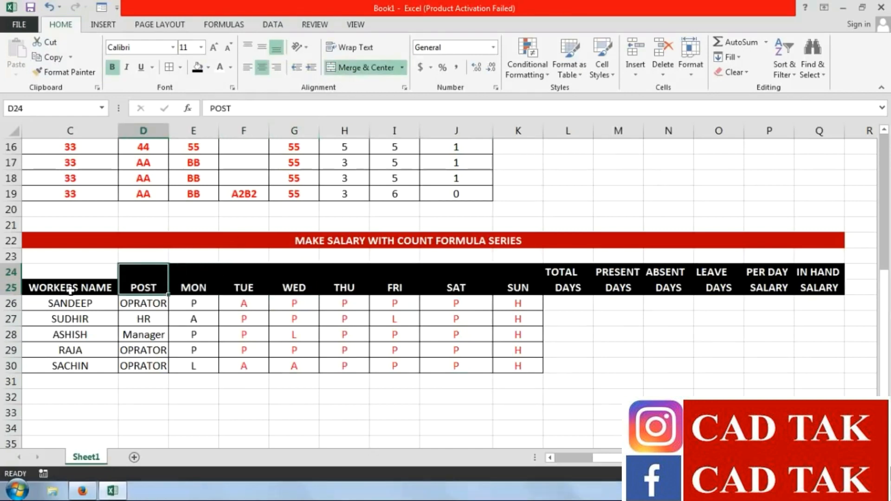
pyautogui.moveTo(74, 273); pyautogui.dragTo(72, 288)
pyautogui.click(357, 67)
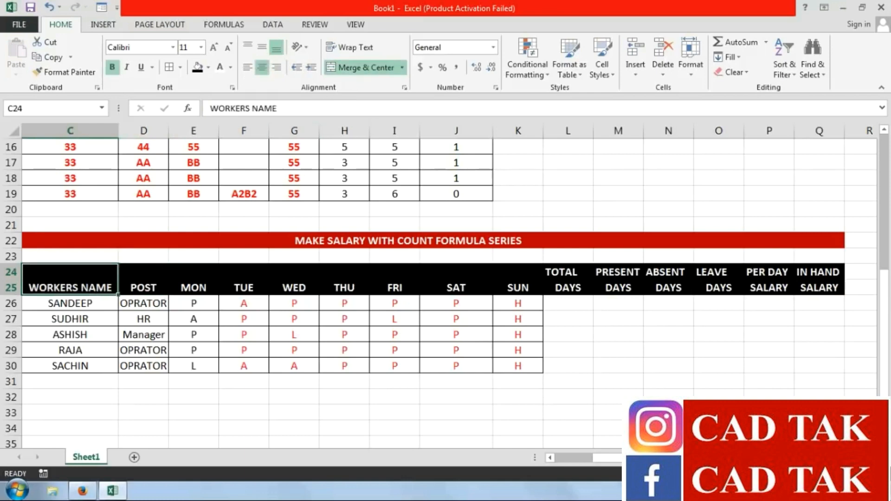
pyautogui.hscroll(-2, 110, 241)
pyautogui.moveTo(76, 274); pyautogui.dragTo(738, 288)
pyautogui.click(366, 68)
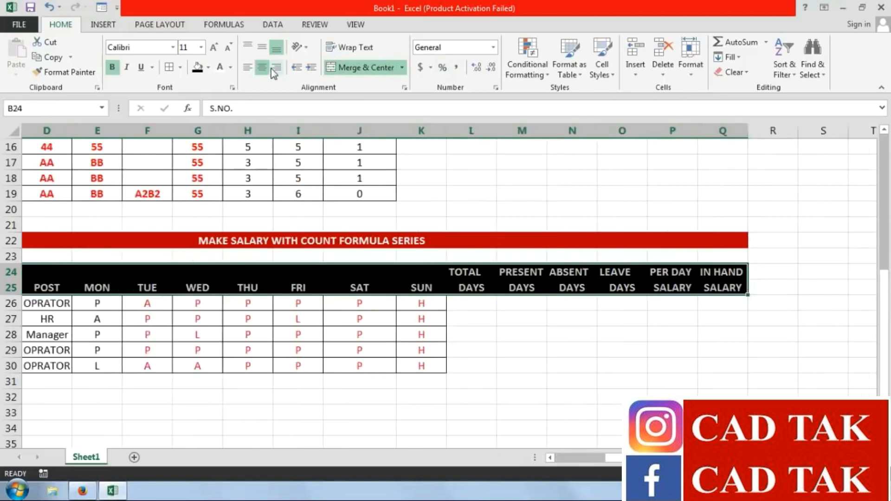
# Centre the headings in B24:Q25 horizontally and align them to the middle vertically
pyautogui.click(263, 69)
pyautogui.click(264, 50)
pyautogui.click(669, 350)
# Calculate the first worker's total days in L26 with =COUNTA(E26:K26)
pyautogui.click(647, 306)
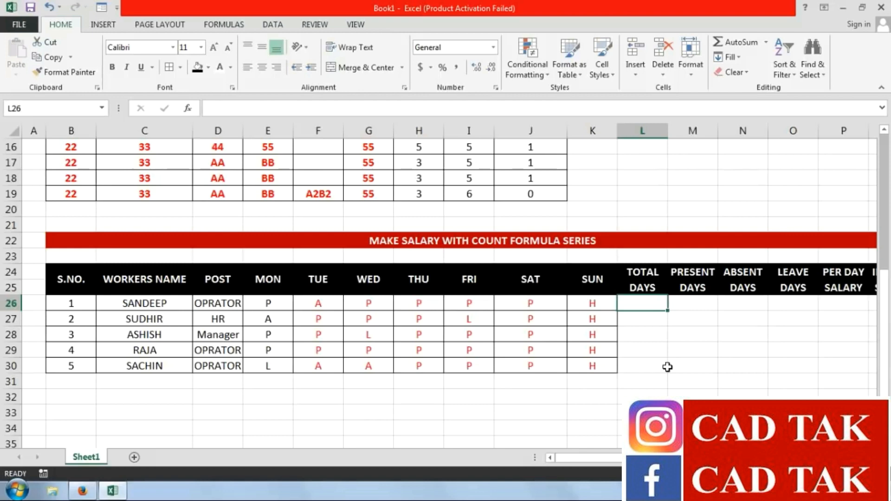
pyautogui.write('=COUNTA')
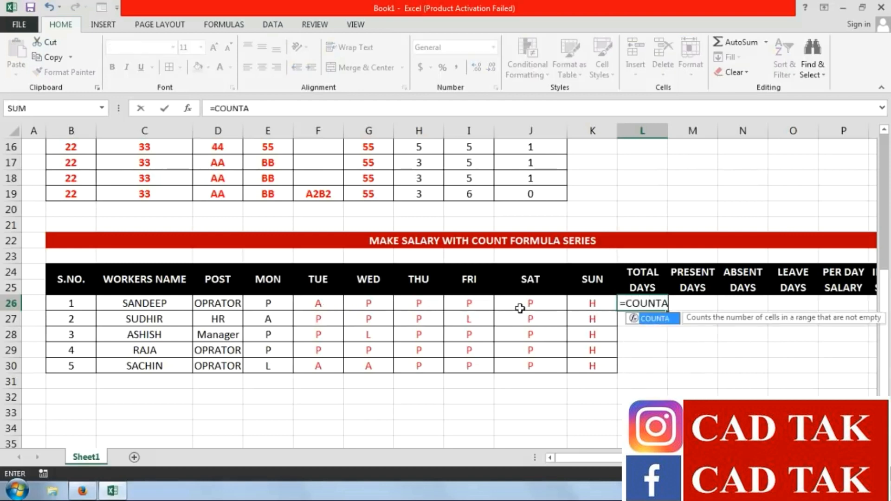
pyautogui.write('(')
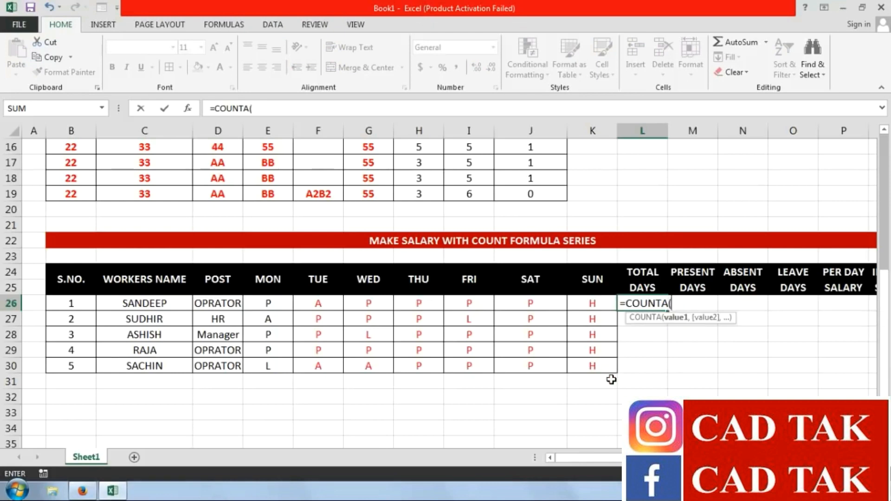
pyautogui.click(273, 305)
pyautogui.moveTo(274, 305); pyautogui.dragTo(584, 305)
pyautogui.write(')')
pyautogui.press('Return')
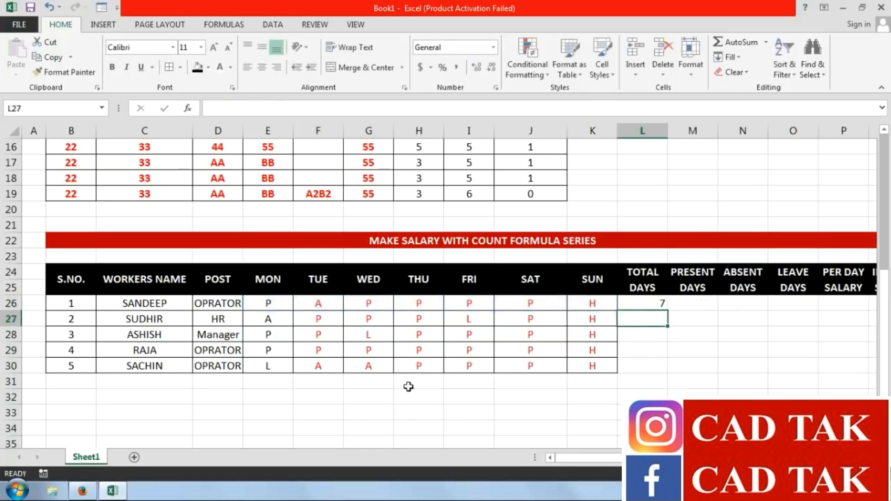
# Colour the MON attendance marks in E26:E30 red
pyautogui.moveTo(279, 307); pyautogui.dragTo(274, 360)
pyautogui.click(230, 67)
pyautogui.click(230, 184)
# Calculate the second worker's total days in L27 with =COUNTA(E27:K27) and fill the formula down to L30
pyautogui.click(666, 321)
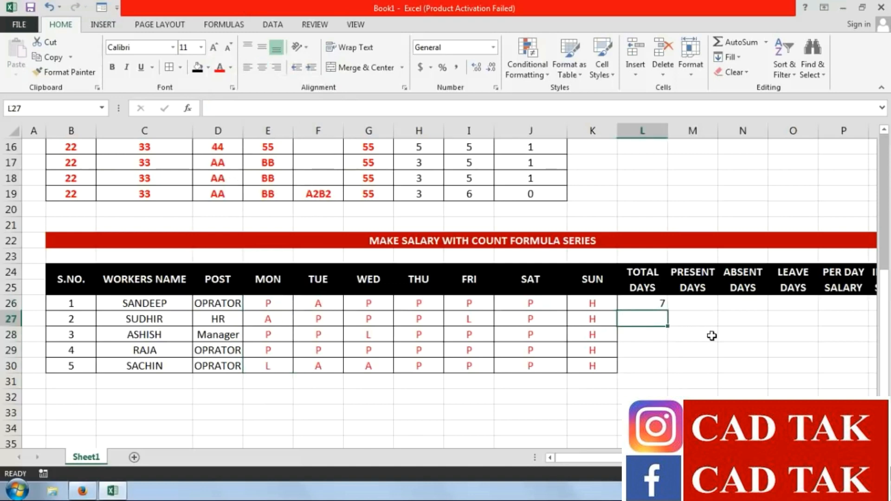
pyautogui.write('=COUNTA')
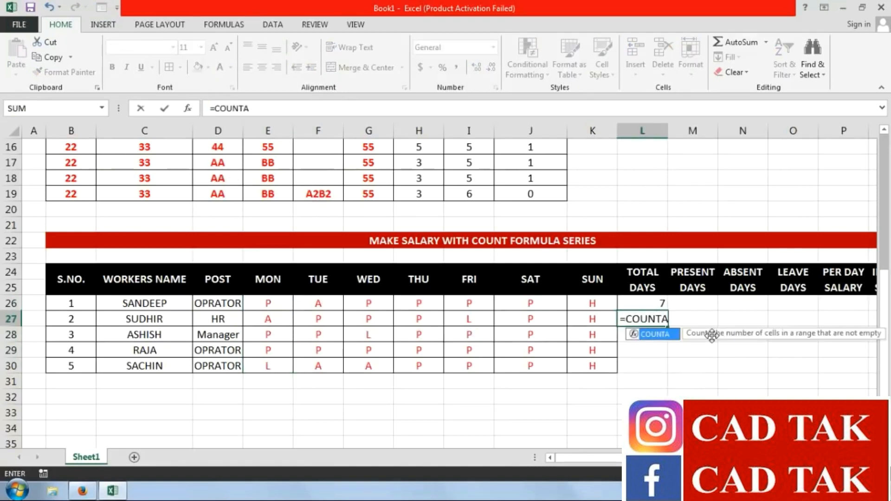
pyautogui.write('(')
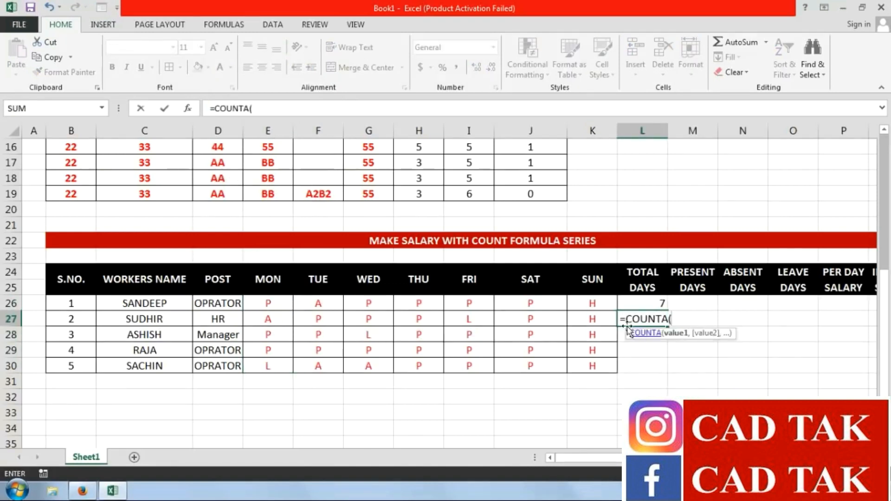
pyautogui.moveTo(272, 317); pyautogui.dragTo(575, 320)
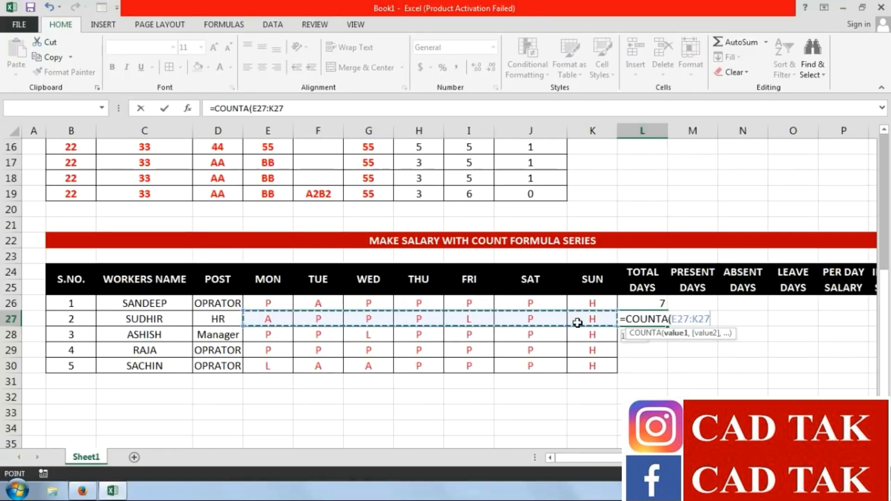
pyautogui.write(')')
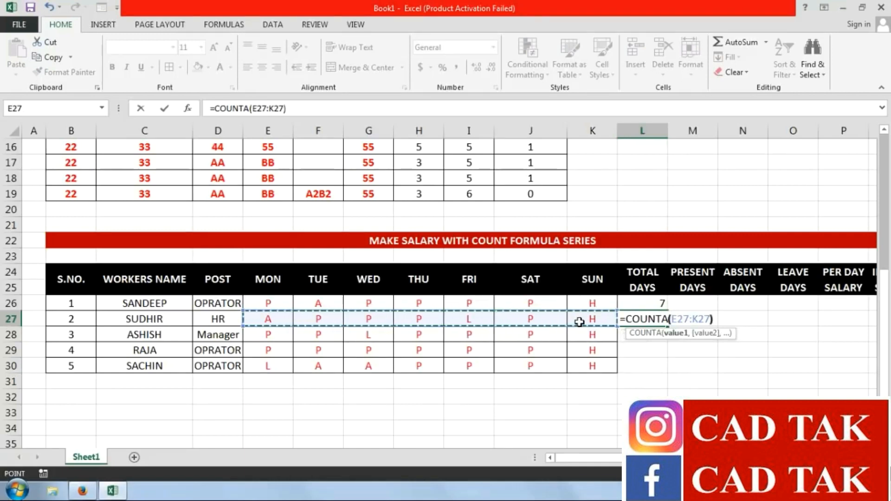
pyautogui.press('Return')
pyautogui.moveTo(642, 303); pyautogui.dragTo(642, 319)
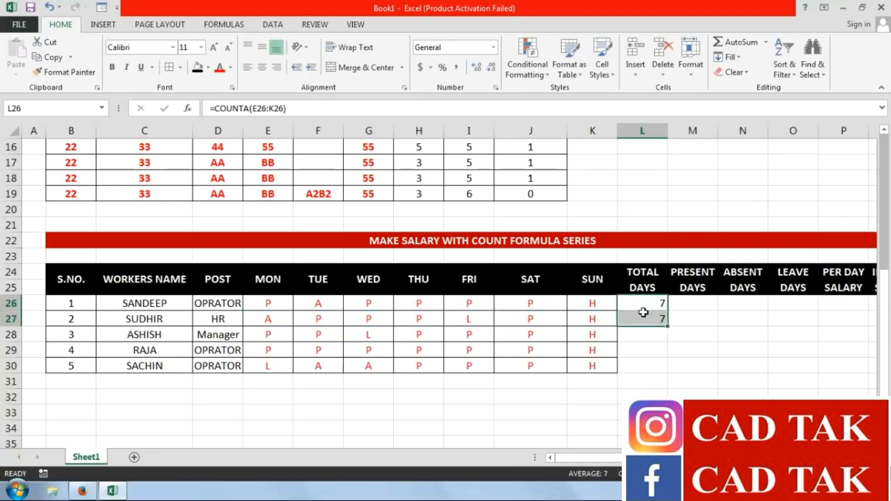
pyautogui.doubleClick(668, 327)
# Calculate the present days in M26 with =COUNTIF(E26:K26,"P") and fill the formula down to M30
pyautogui.press('Right')
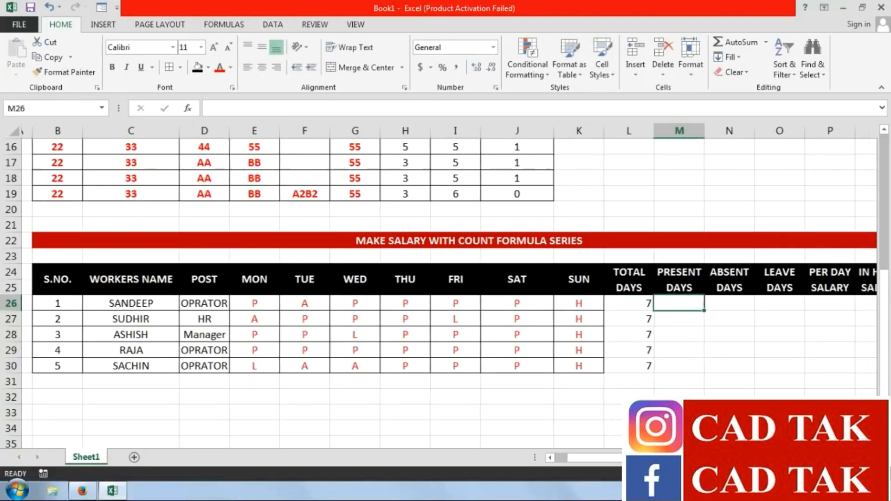
pyautogui.hscroll(3, 450, 292)
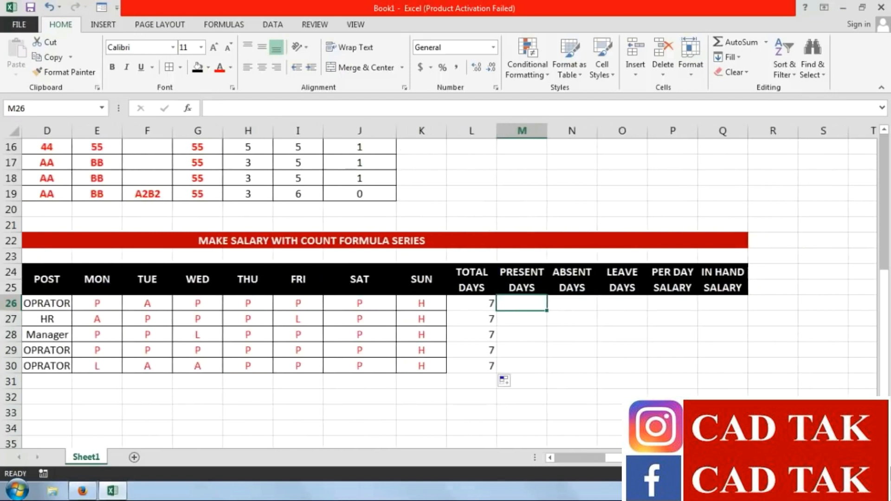
pyautogui.write('=COUNT')
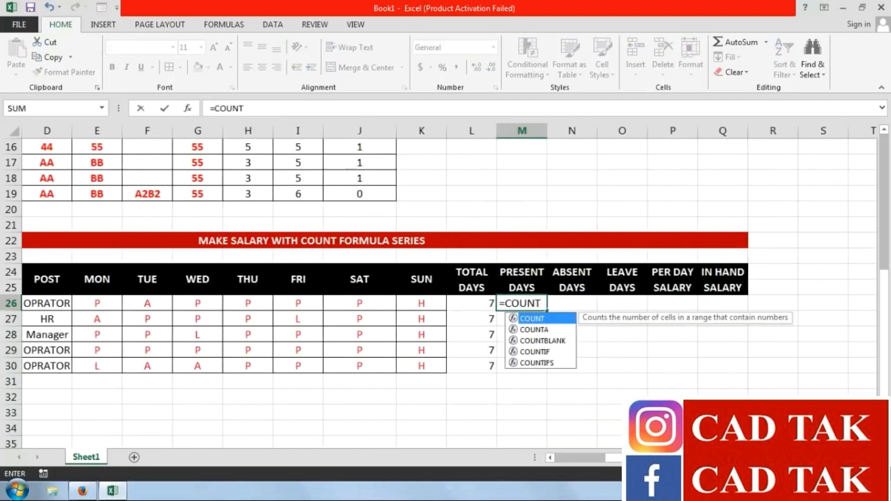
pyautogui.write('IF')
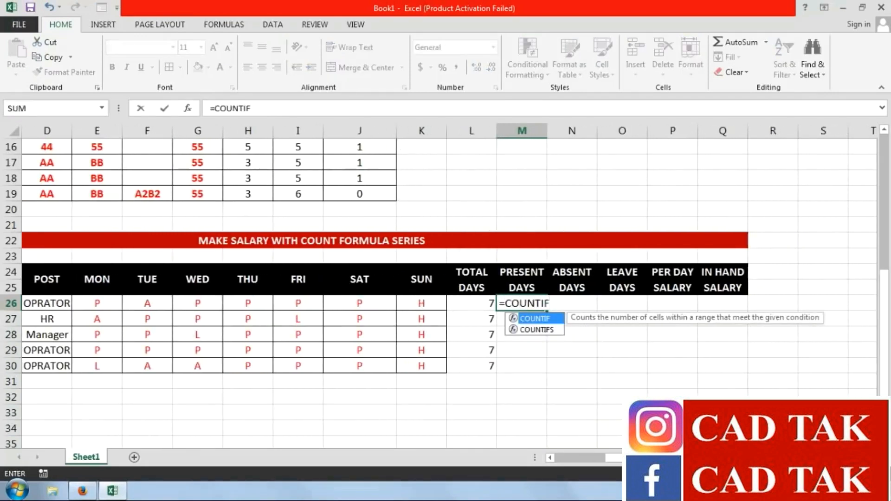
pyautogui.write('(')
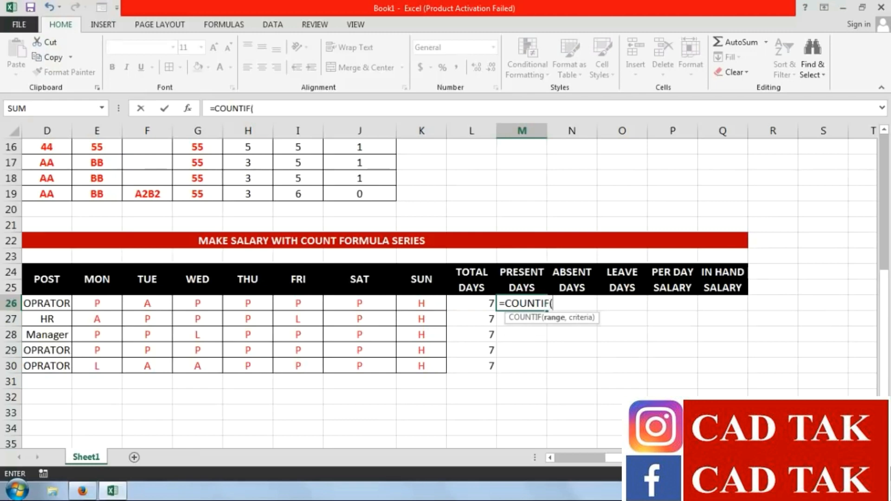
pyautogui.moveTo(88, 303); pyautogui.dragTo(424, 303)
pyautogui.write(',"P')
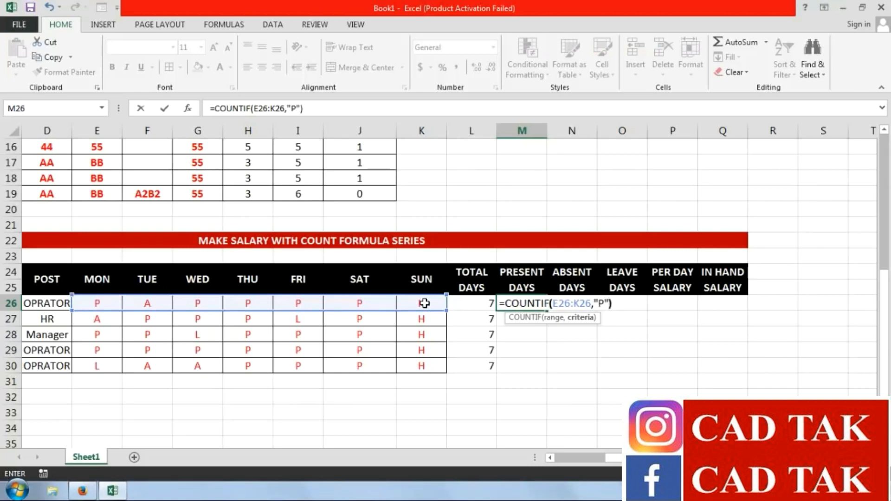
pyautogui.press('Return')
pyautogui.click(532, 302)
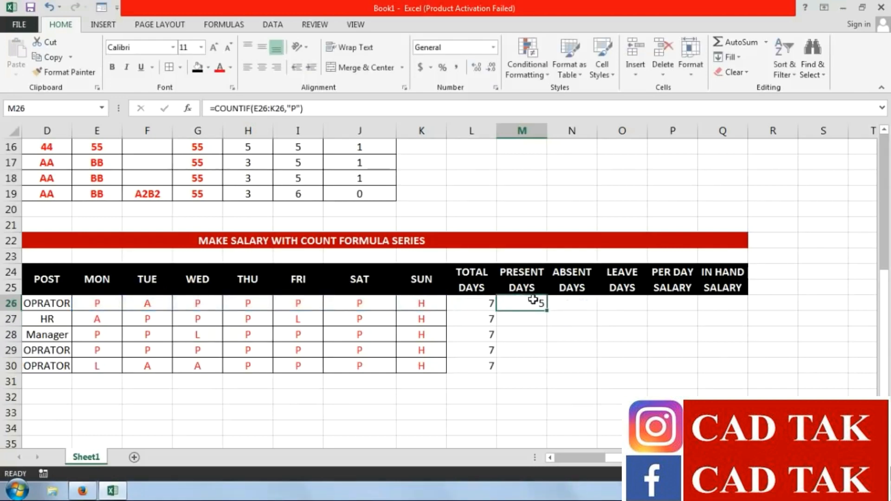
pyautogui.moveTo(546, 311); pyautogui.dragTo(546, 371)
# Calculate the absent days in N26 with =COUNTIF(E26:K26,"A") and fill the formula down to N30
pyautogui.click(583, 304)
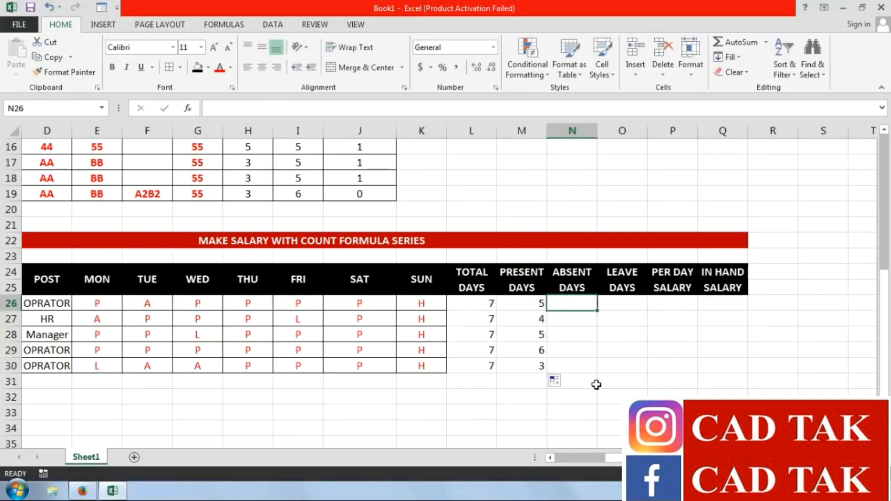
pyautogui.write('=COUN')
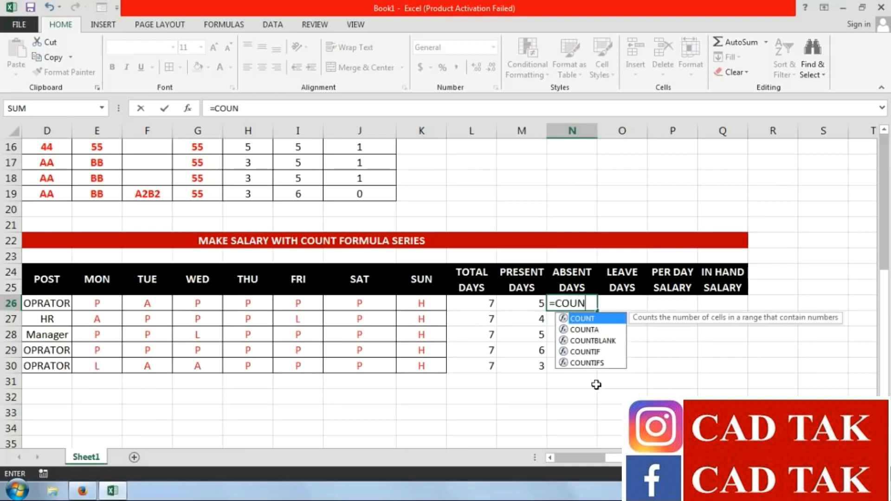
pyautogui.write('TIF')
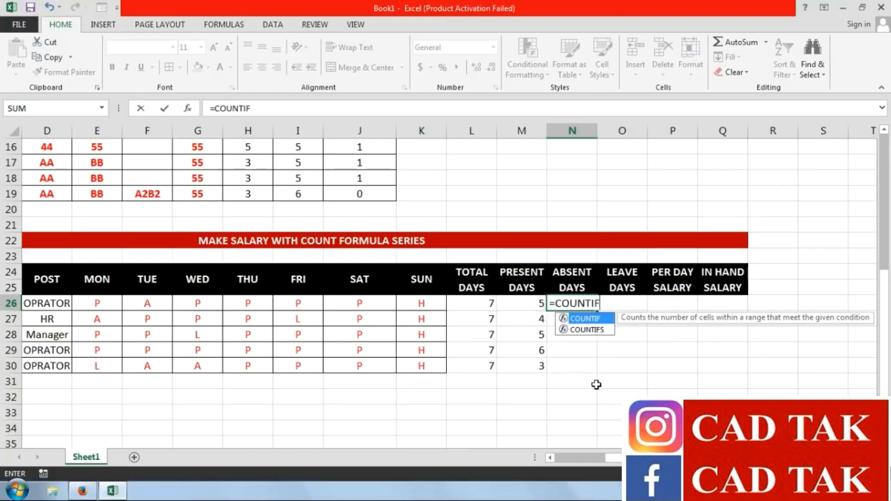
pyautogui.write('(')
pyautogui.moveTo(97, 306); pyautogui.dragTo(441, 304)
pyautogui.write(',"')
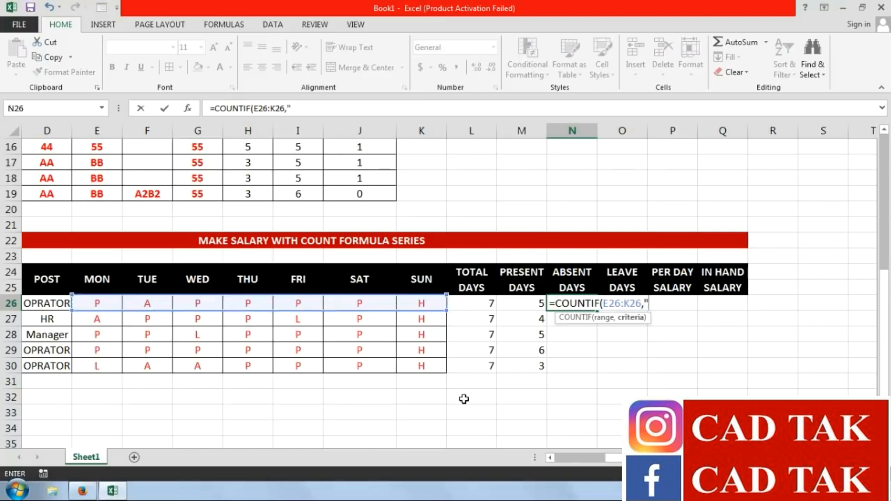
pyautogui.write('A')
pyautogui.press('Return')
pyautogui.click(572, 304)
pyautogui.moveTo(599, 311); pyautogui.dragTo(590, 366)
# Check the first worker's attendance marks in E26:K26 against the calculated present and absent days
pyautogui.click(527, 379)
pyautogui.click(572, 303)
pyautogui.click(92, 304)
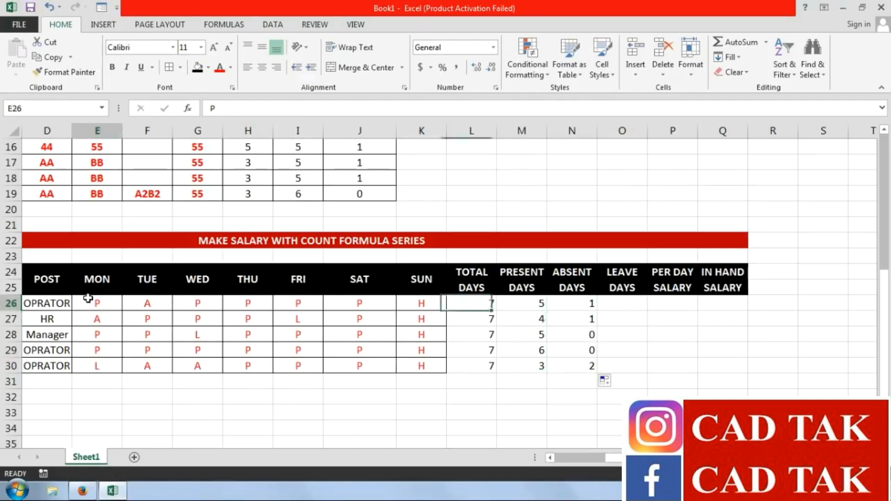
pyautogui.click(197, 304)
pyautogui.click(260, 304)
pyautogui.click(302, 303)
pyautogui.click(343, 303)
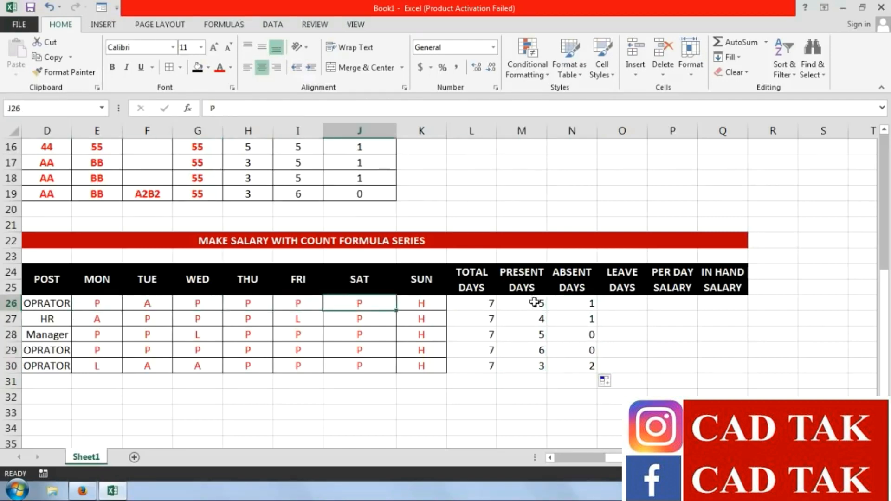
pyautogui.moveTo(135, 303); pyautogui.dragTo(420, 305)
pyautogui.click(158, 306)
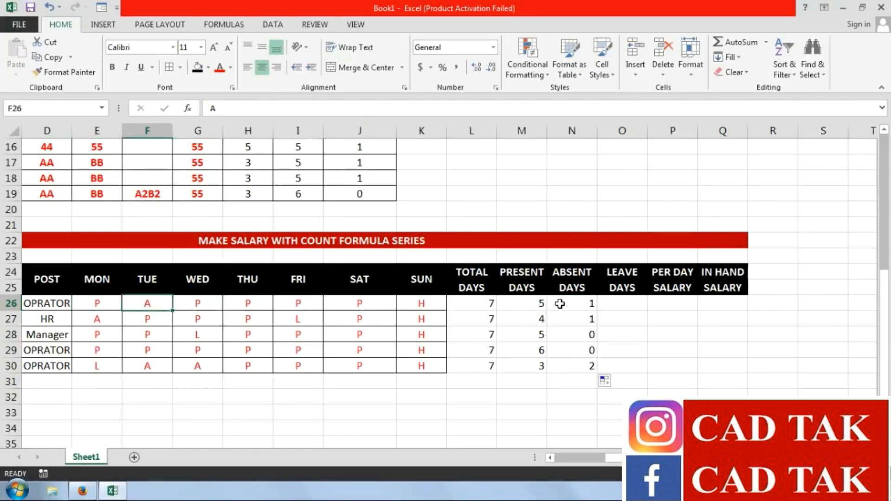
# Calculate the leave days in O26 with =COUNTIF(E26:K26,"L") and fill the formula down to O30
pyautogui.click(618, 305)
pyautogui.write('=')
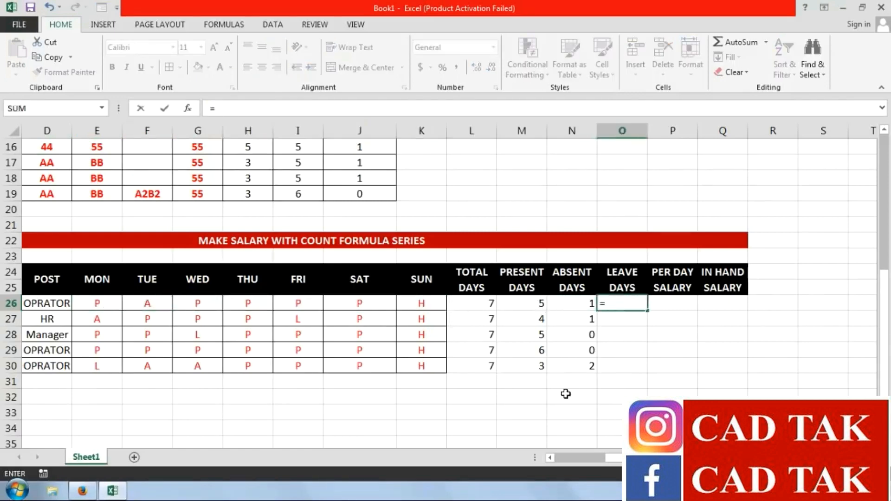
pyautogui.write('COUNTI')
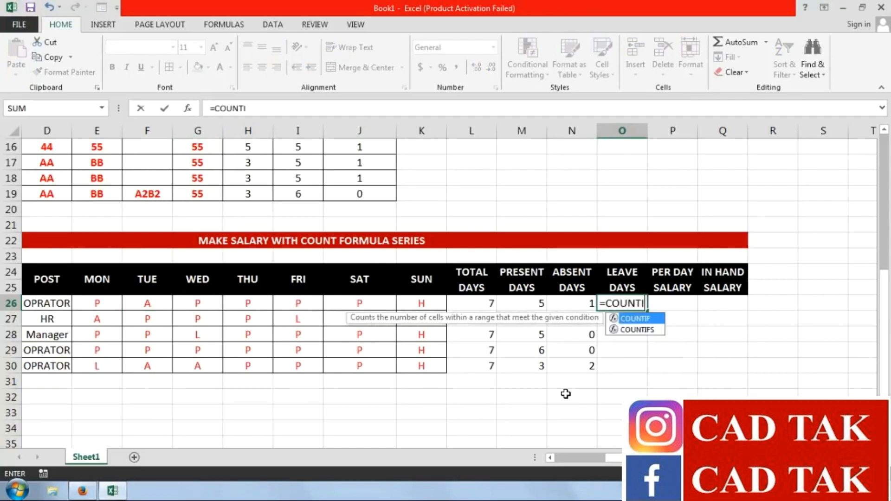
pyautogui.write('F(')
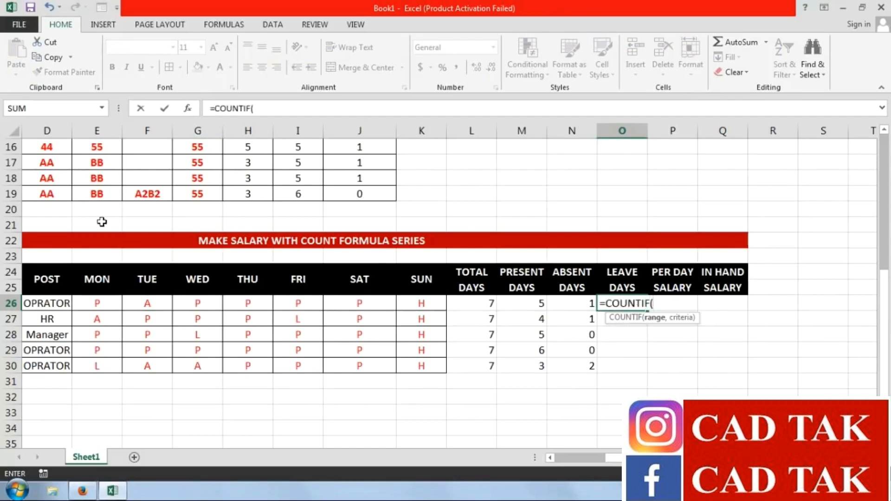
pyautogui.moveTo(86, 304); pyautogui.dragTo(403, 308)
pyautogui.write(',"L')
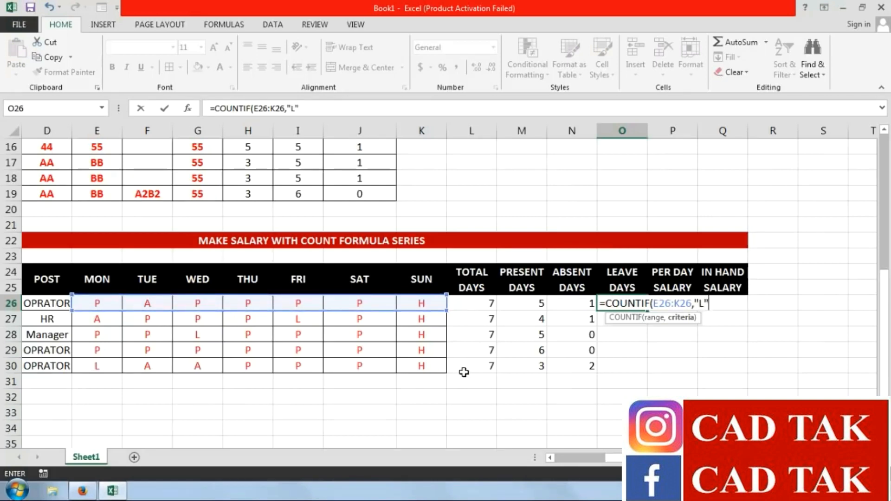
pyautogui.press('Return')
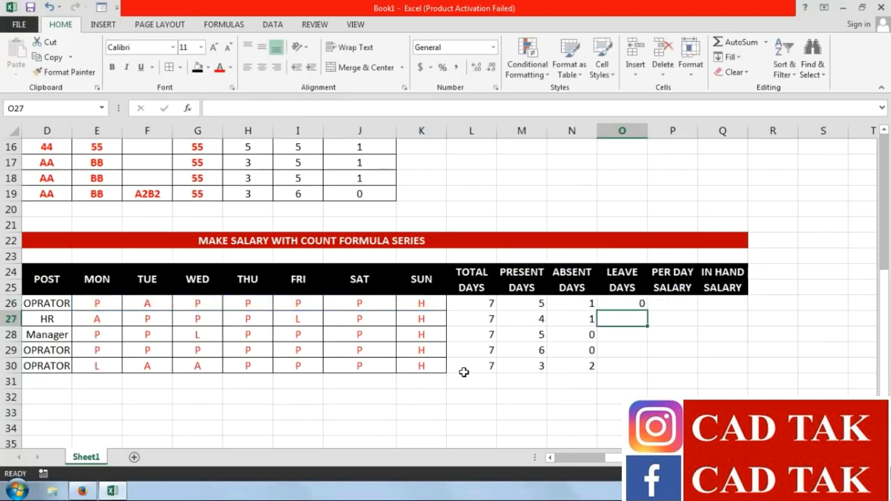
pyautogui.click(600, 304)
pyautogui.moveTo(648, 310); pyautogui.dragTo(648, 369)
# Enter the per day salaries 350, 650, 550, 450 and 360 in P26:P30
pyautogui.click(680, 304)
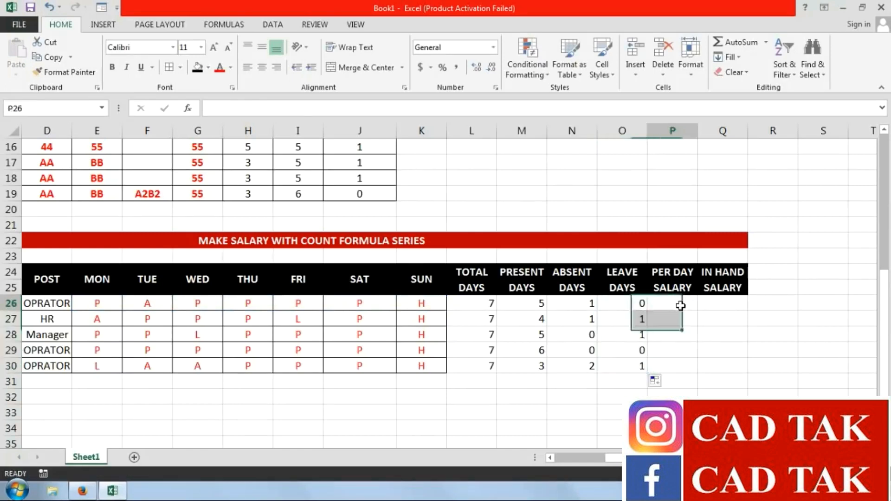
pyautogui.write('350')
pyautogui.press('Return')
pyautogui.write('650')
pyautogui.press('Return')
pyautogui.write('550')
pyautogui.press('Return')
pyautogui.write('450')
pyautogui.press('Return')
pyautogui.write('3')
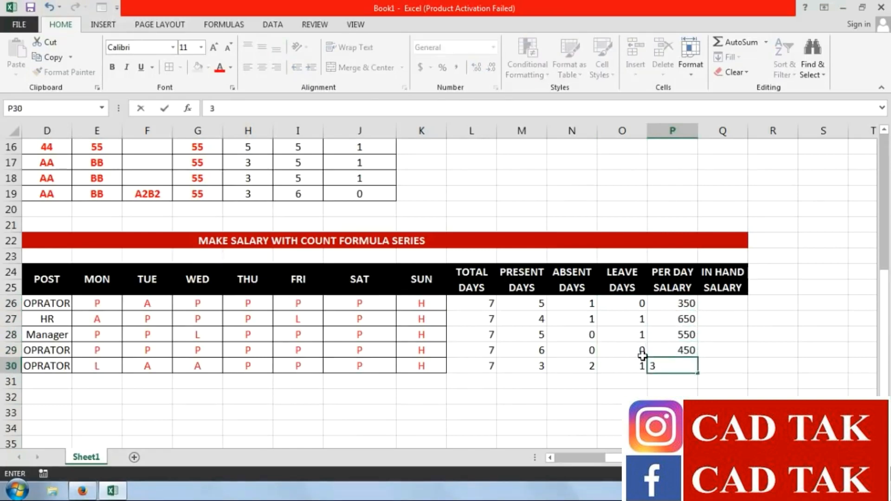
pyautogui.write('60')
pyautogui.press('Return')
# Calculate the first worker's in-hand salary in Q26 with =M26*P26
pyautogui.click(719, 303)
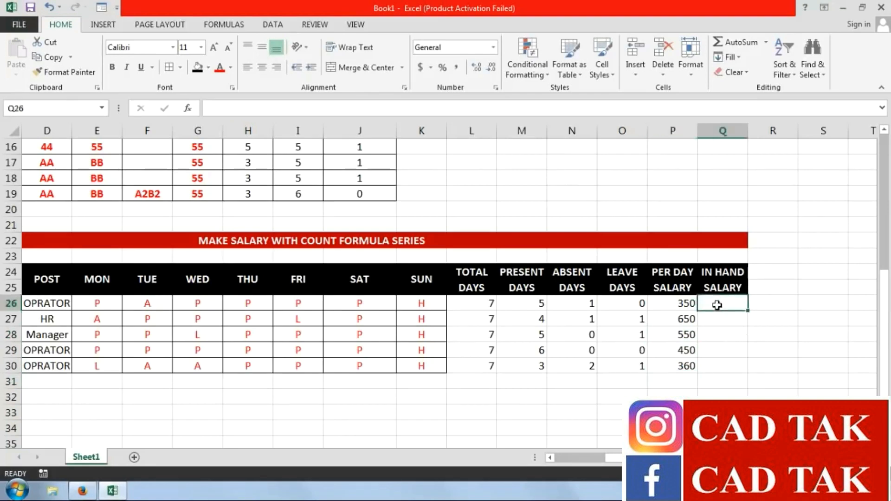
pyautogui.write('=')
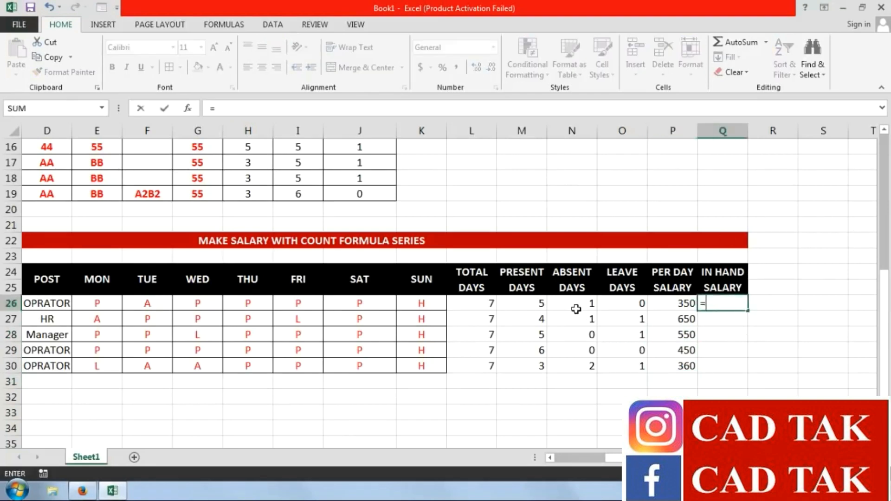
pyautogui.click(506, 304)
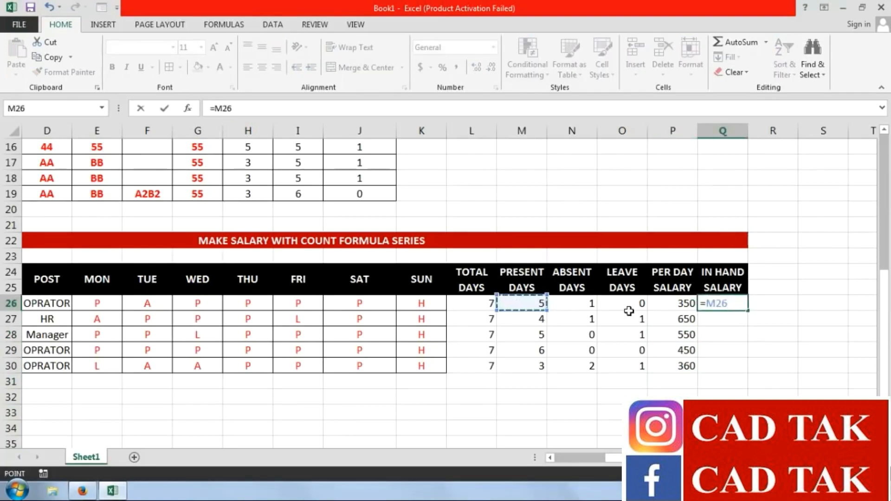
pyautogui.write('*')
pyautogui.click(681, 304)
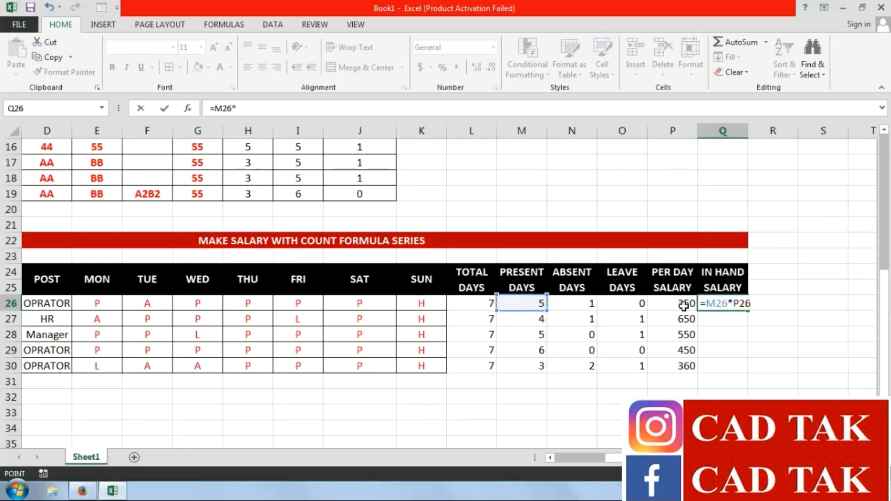
pyautogui.press('Return')
# Calculate the second worker's in-hand salary in Q27 with =M27*P27 and fill the formula down to Q30
pyautogui.write('=')
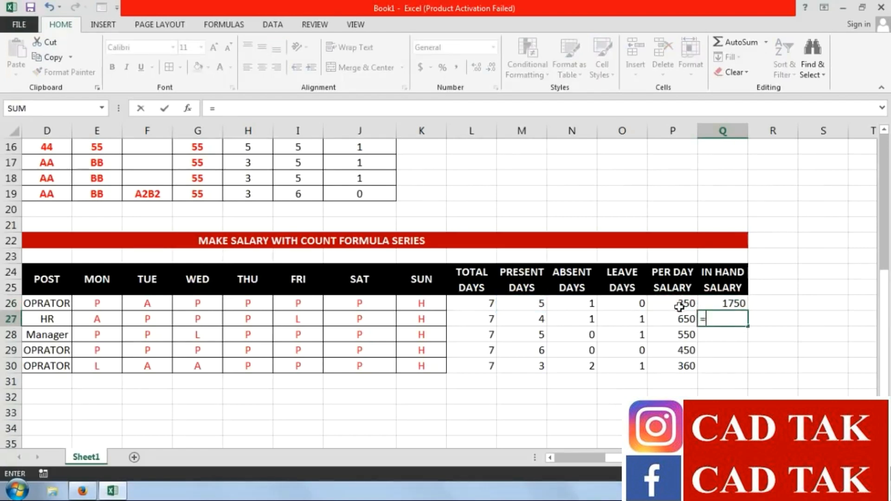
pyautogui.click(536, 325)
pyautogui.write('*')
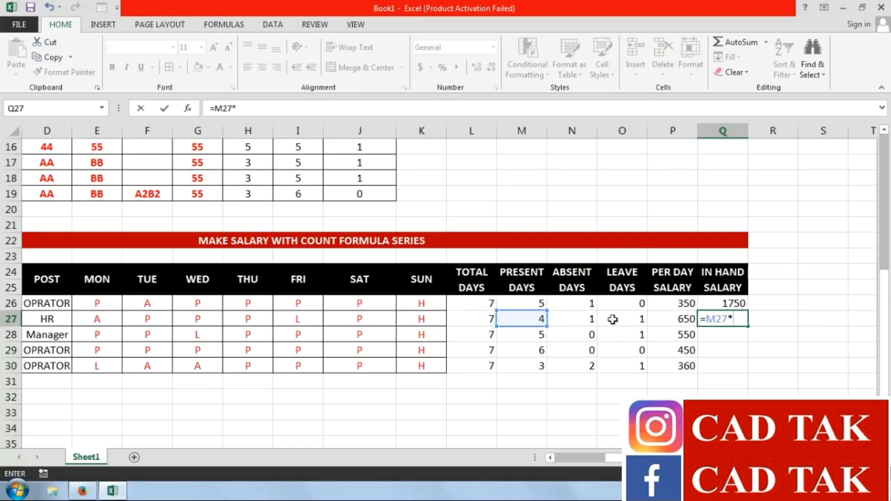
pyautogui.click(674, 318)
pyautogui.press('Return')
# Apply all borders to the table cells J26:Q30 and centre their contents horizontally
pyautogui.moveTo(733, 304); pyautogui.dragTo(390, 299)
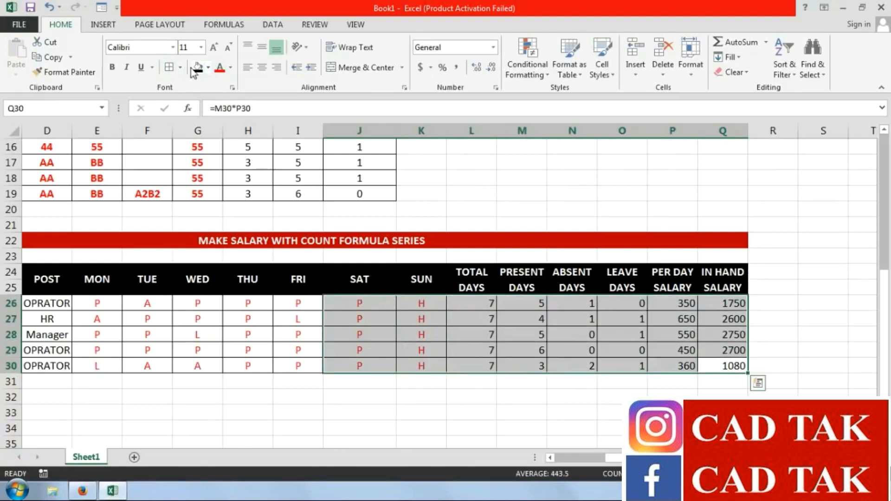
pyautogui.click(262, 68)
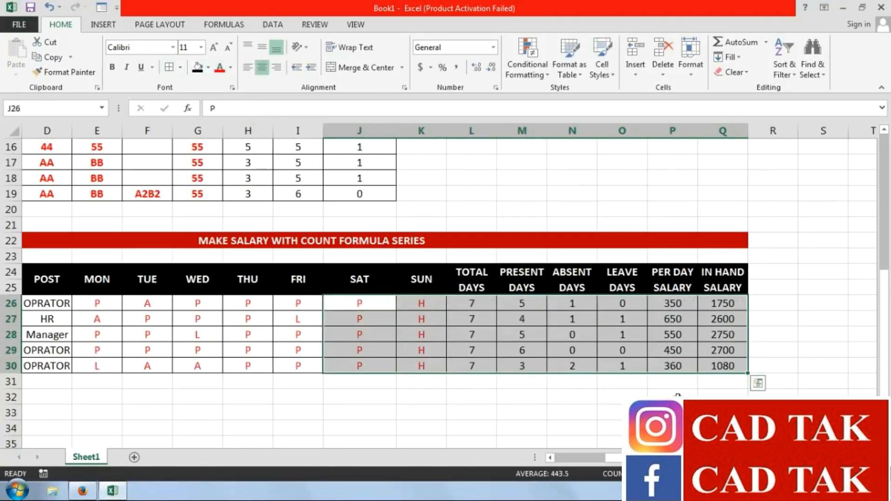
# Fill the COUNTIF cell C9 in the formula series list with yellow
pyautogui.click(668, 395)
pyautogui.scroll(5, 195, 263)
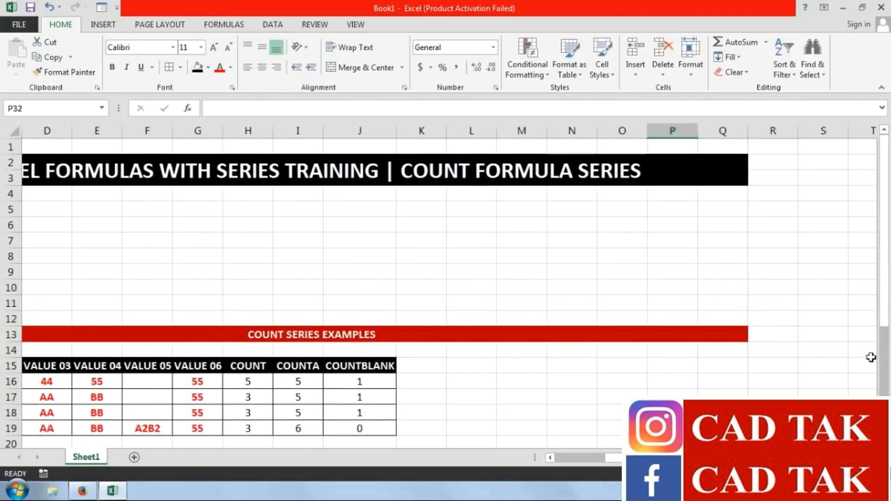
pyautogui.hscroll(-3, 446, 297)
pyautogui.click(111, 275)
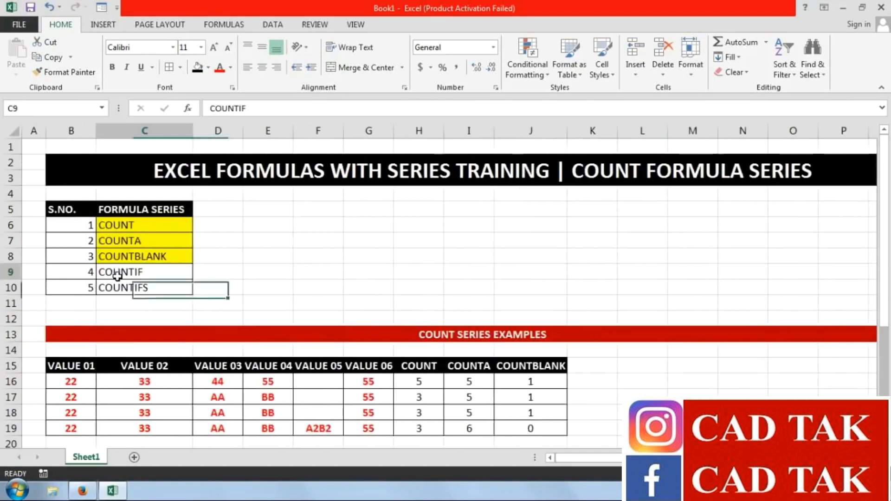
pyautogui.click(208, 67)
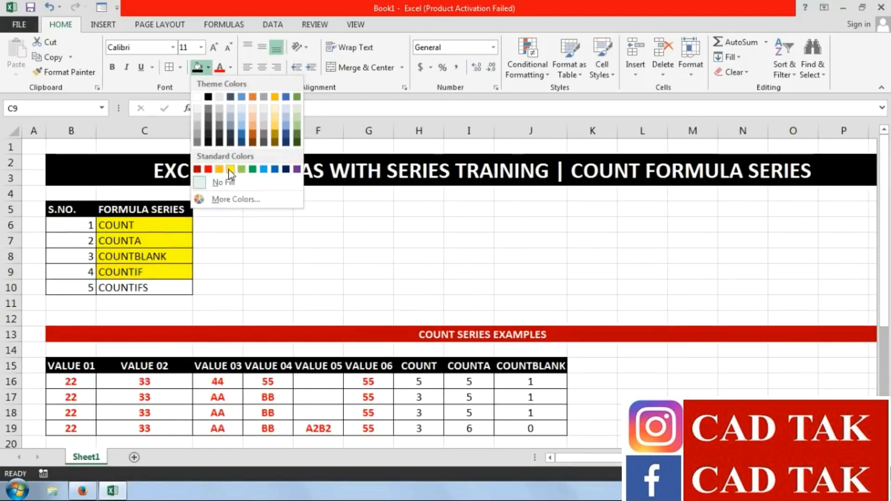
pyautogui.click(225, 169)
pyautogui.click(163, 295)
pyautogui.scroll(-5, 270, 357)
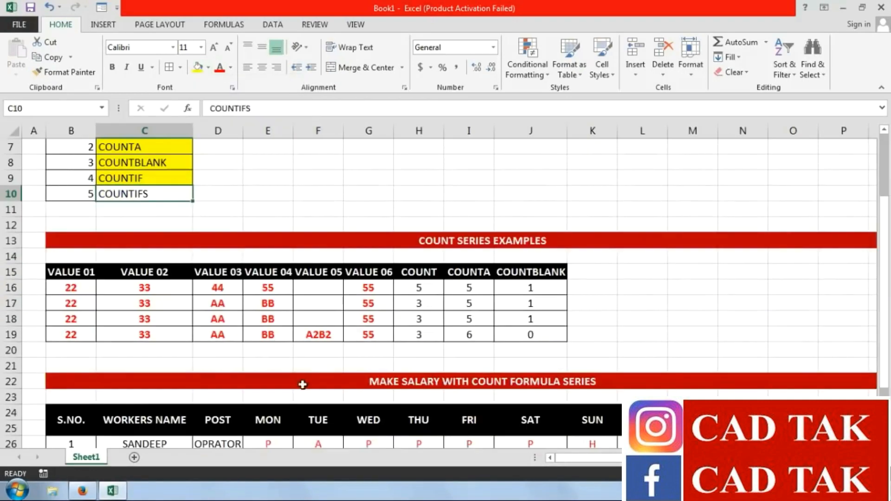
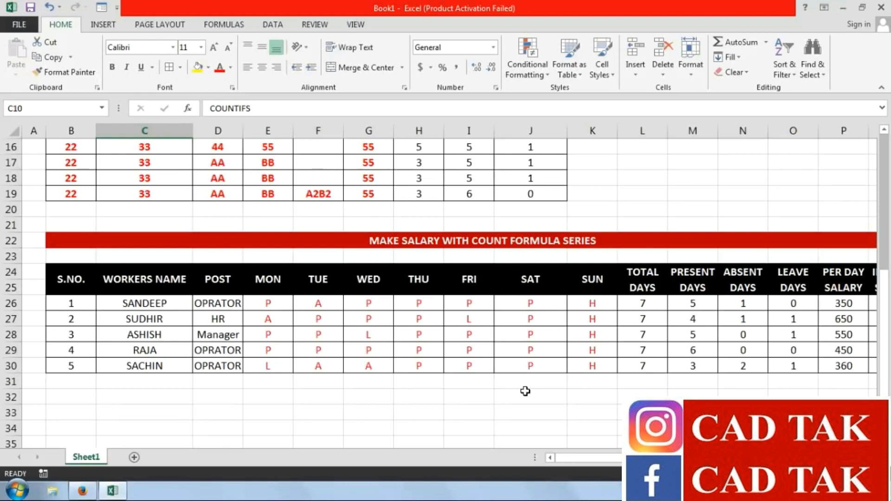
# Copy the COUNT SERIES EXAMPLES banner with its table in rows 13 to 19 and paste it at B33
pyautogui.scroll(4, 293, 317)
pyautogui.moveTo(53, 284); pyautogui.dragTo(55, 382)
pyautogui.click(65, 57)
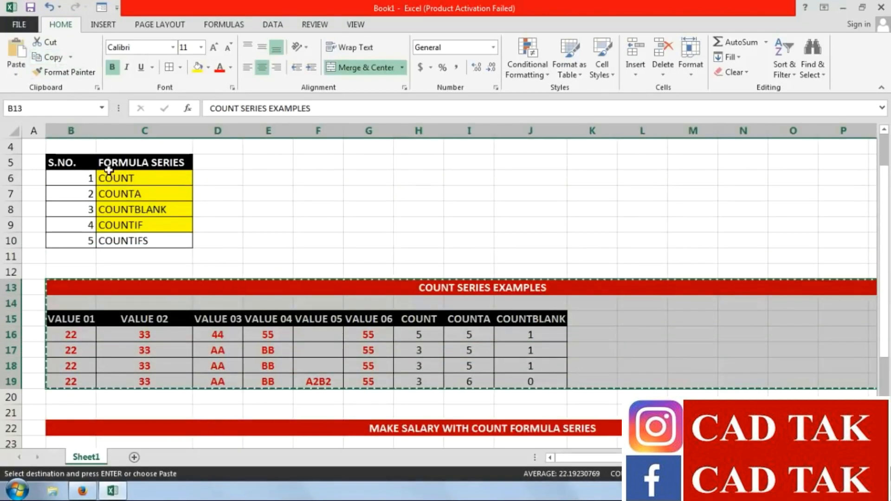
pyautogui.scroll(-5, 155, 360)
pyautogui.click(72, 360)
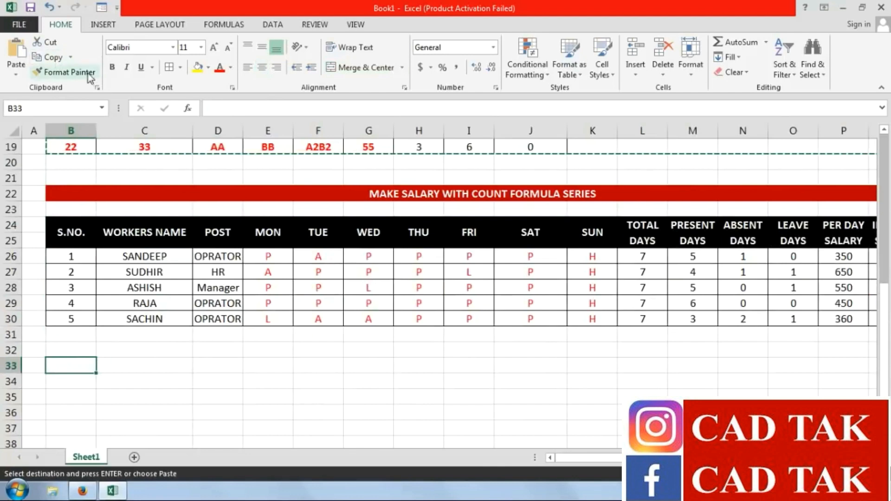
pyautogui.click(16, 70)
pyautogui.click(15, 107)
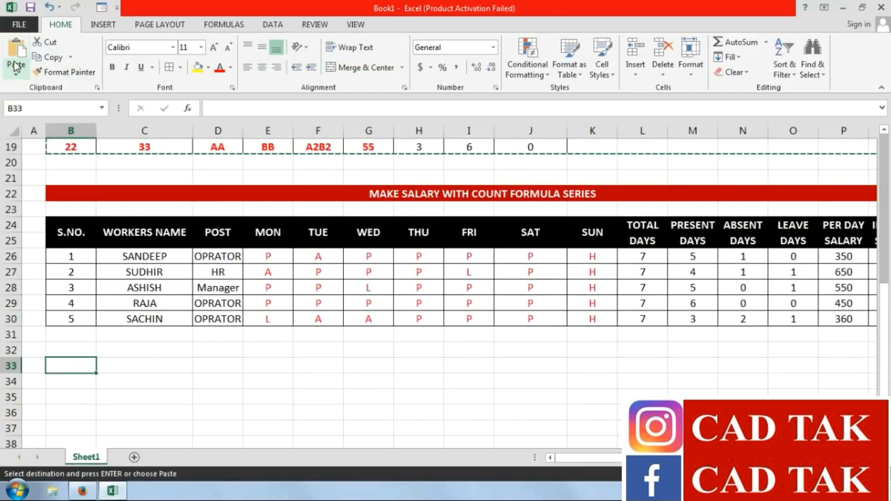
pyautogui.scroll(-3, 493, 229)
pyautogui.click(493, 229)
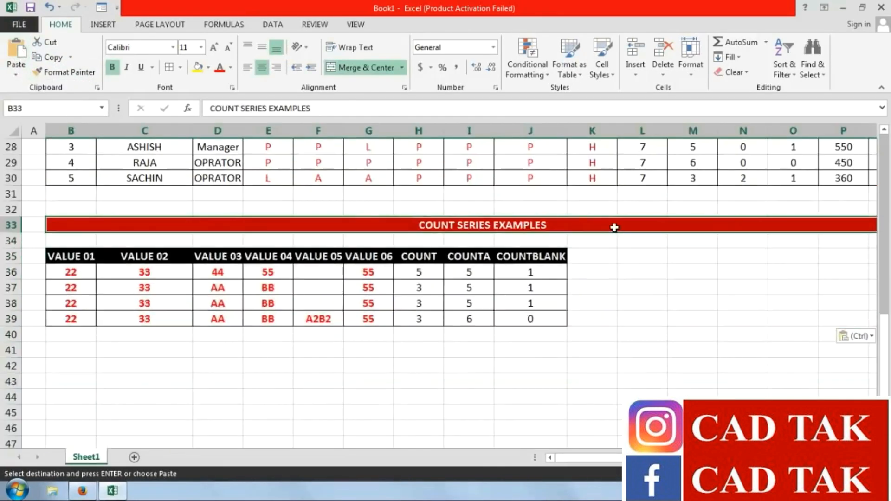
# Replace the copied table's headers in B35:E35 with NAME, MOBILE COMPANY, SALES TARGET and SALES QTY
pyautogui.click(49, 258)
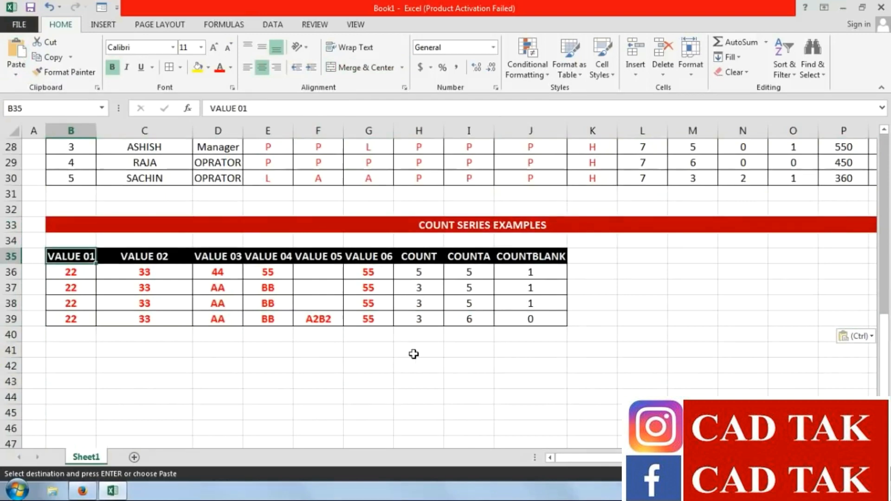
pyautogui.write('NAME')
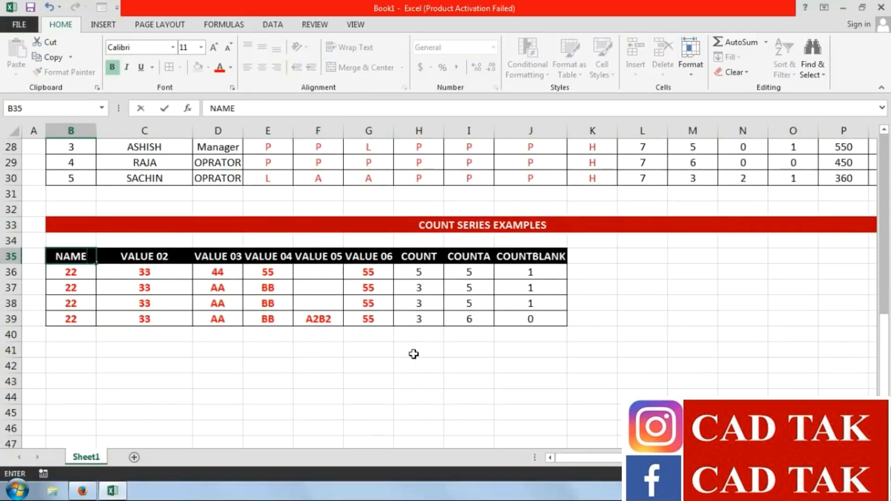
pyautogui.press('Tab')
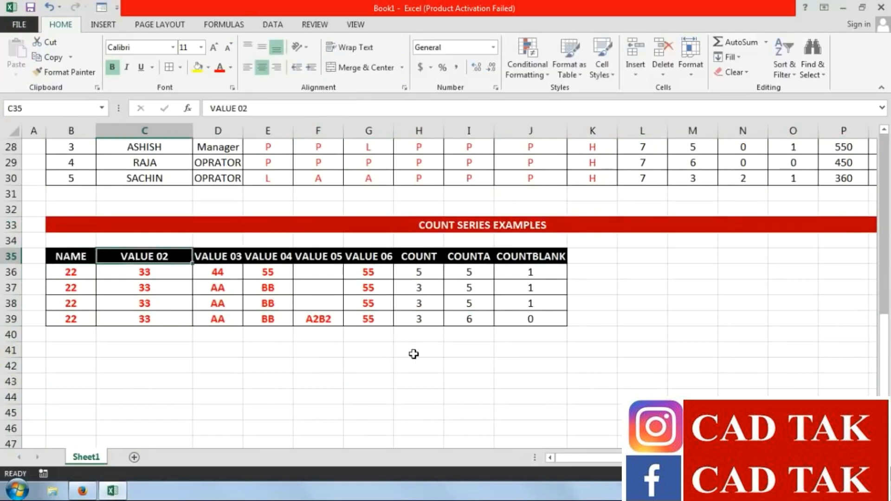
pyautogui.write('C')
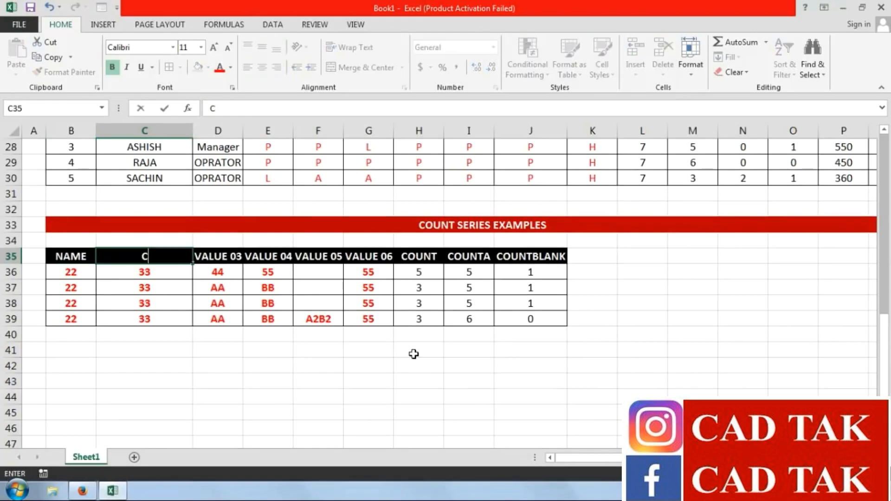
pyautogui.write('MOBILE COMPANY')
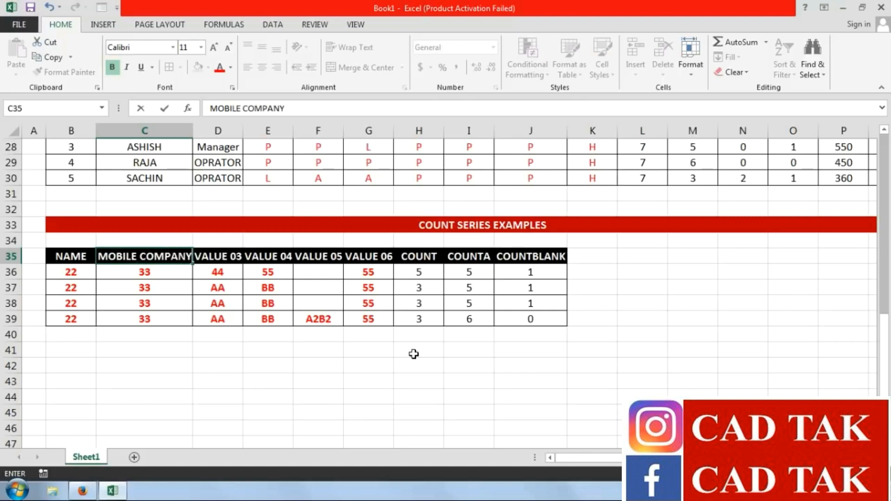
pyautogui.press('Tab')
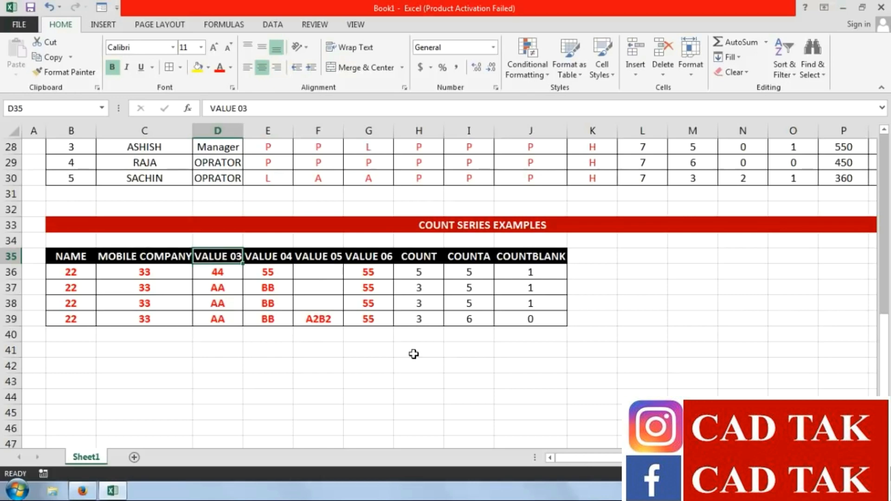
pyautogui.write('SALES T')
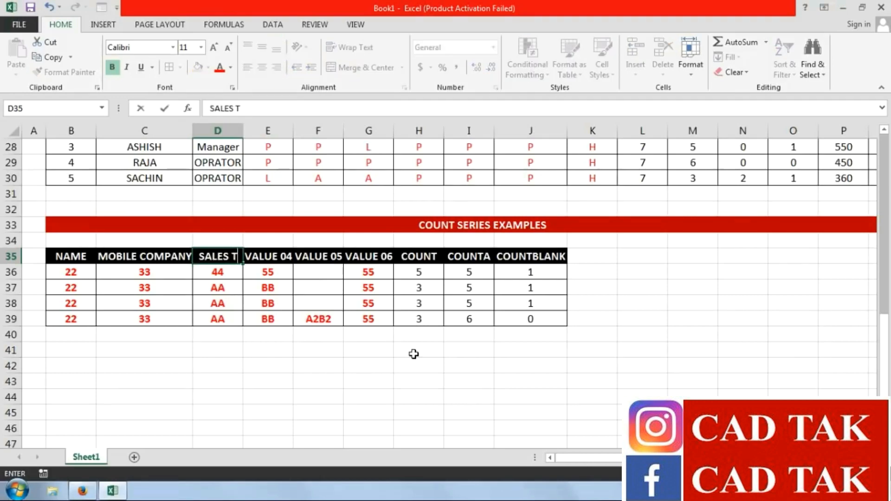
pyautogui.write('ARGET')
pyautogui.press('Tab')
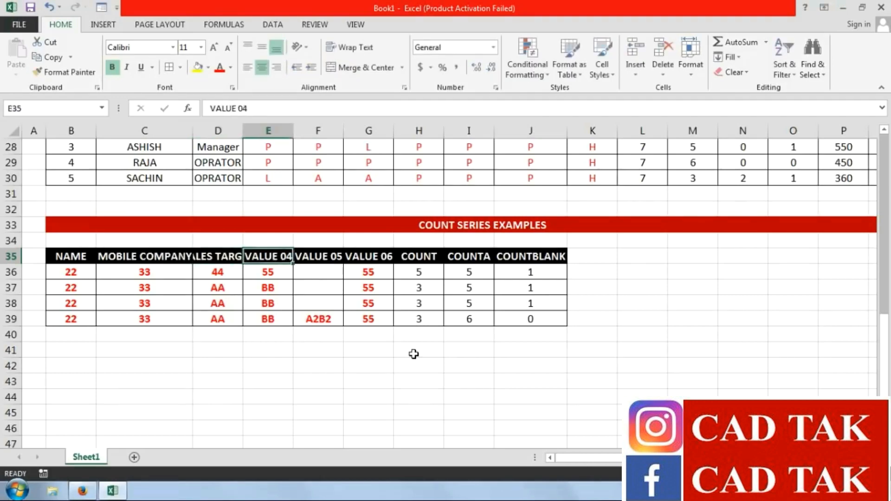
pyautogui.write('SALES QTY')
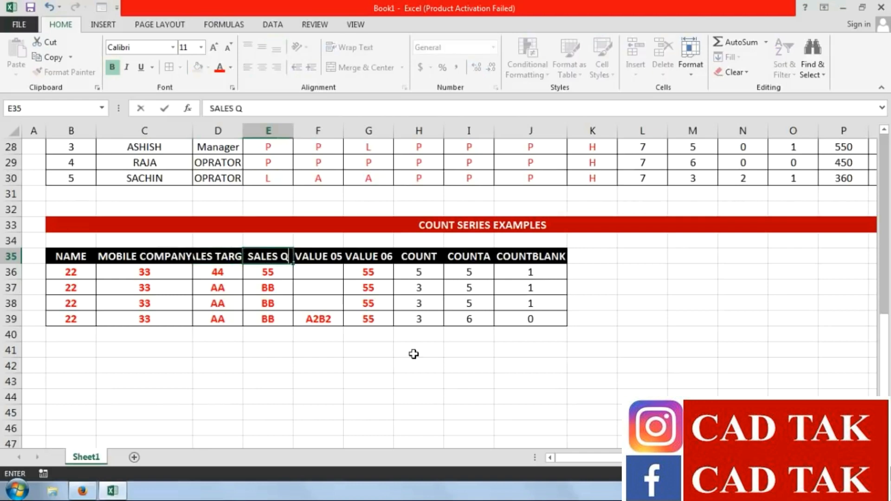
pyautogui.press('Return')
# Clear all contents and formatting from the copied table's leftover columns, from VALUE 05 through COUNTBLANK
pyautogui.moveTo(323, 258); pyautogui.dragTo(617, 341)
pyautogui.click(737, 72)
pyautogui.click(751, 89)
pyautogui.click(325, 443)
# Clear the formats and contents of the old data cells below the new headers, A36:E41
pyautogui.moveTo(274, 273); pyautogui.dragTo(32, 350)
pyautogui.click(737, 72)
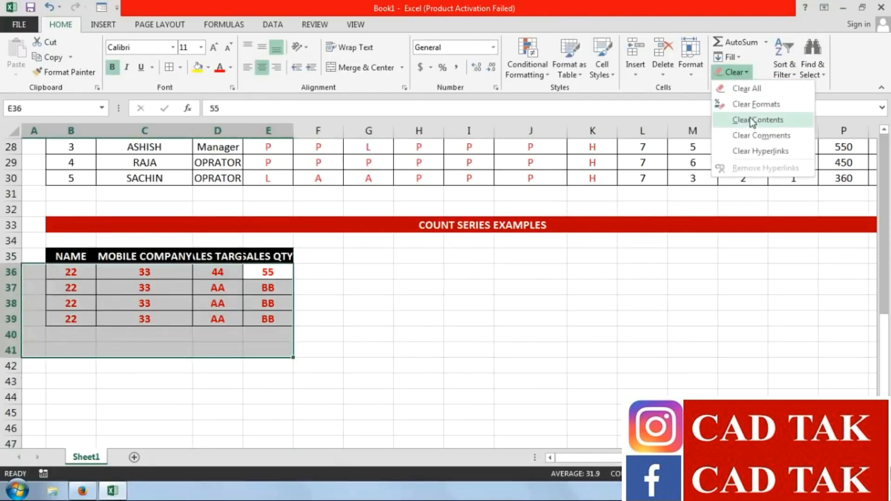
pyautogui.click(751, 105)
pyautogui.press('Delete')
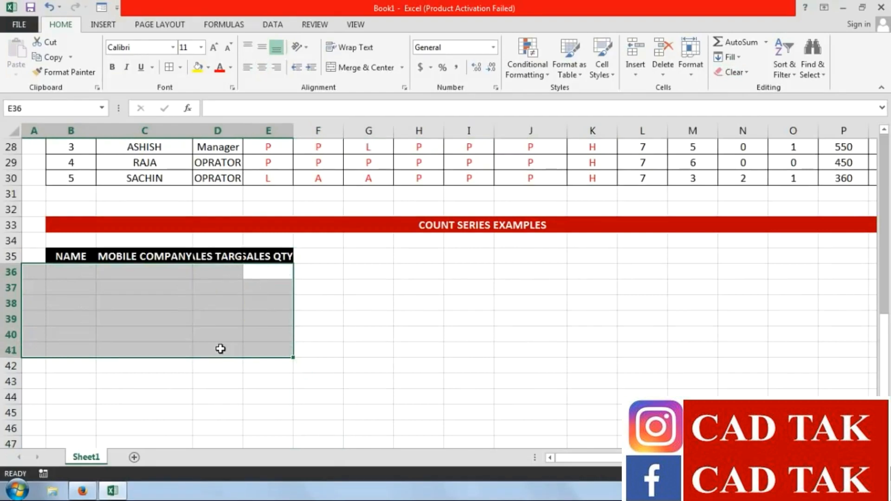
# Dismiss the Internet Download Manager message and enter the first names of four salespeople in B36:B39
pyautogui.click(82, 274)
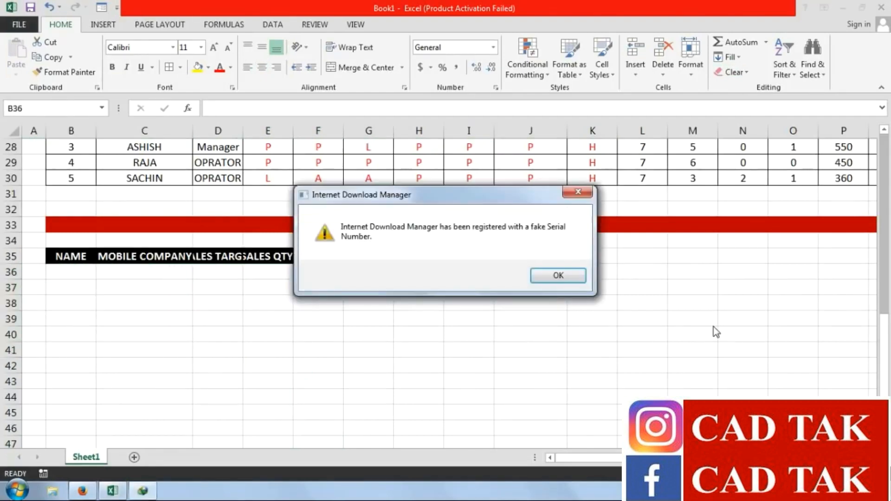
pyautogui.click(571, 192)
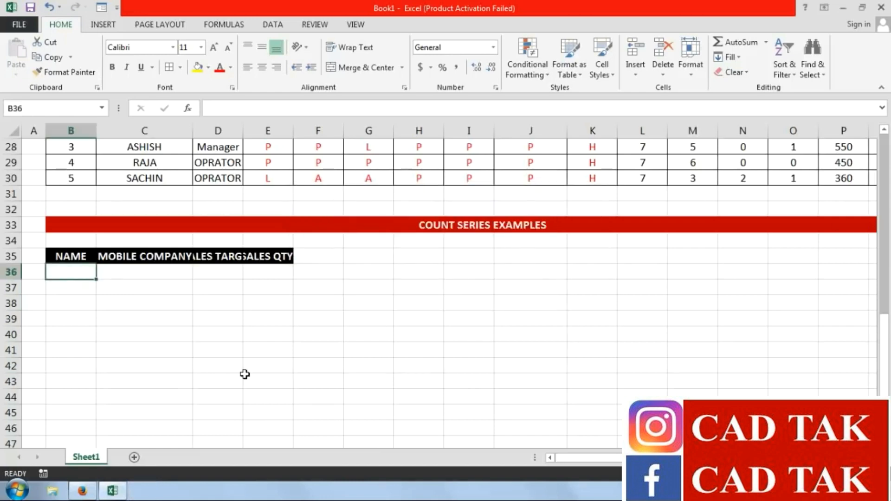
pyautogui.write('SANDDEP')
pyautogui.press('Return')
pyautogui.write('SUDHIR')
pyautogui.press('Return')
pyautogui.write('ASHISH')
pyautogui.press('Return')
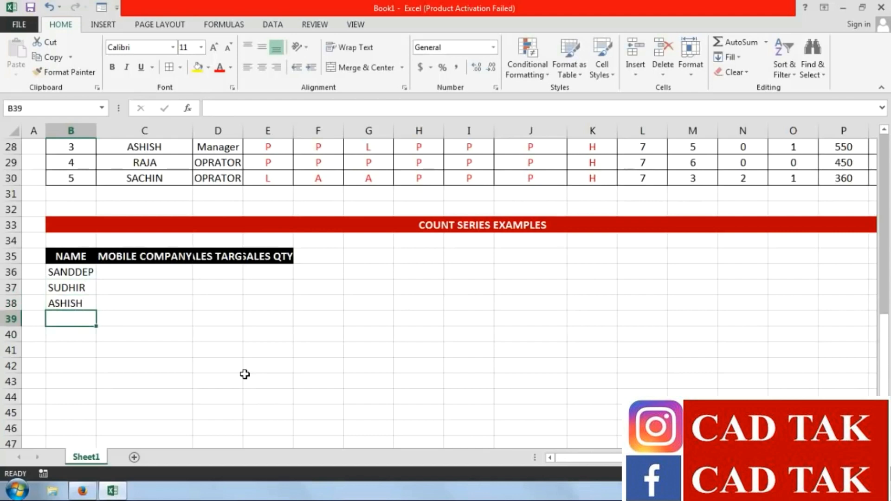
pyautogui.write('RAJA')
pyautogui.press('Return')
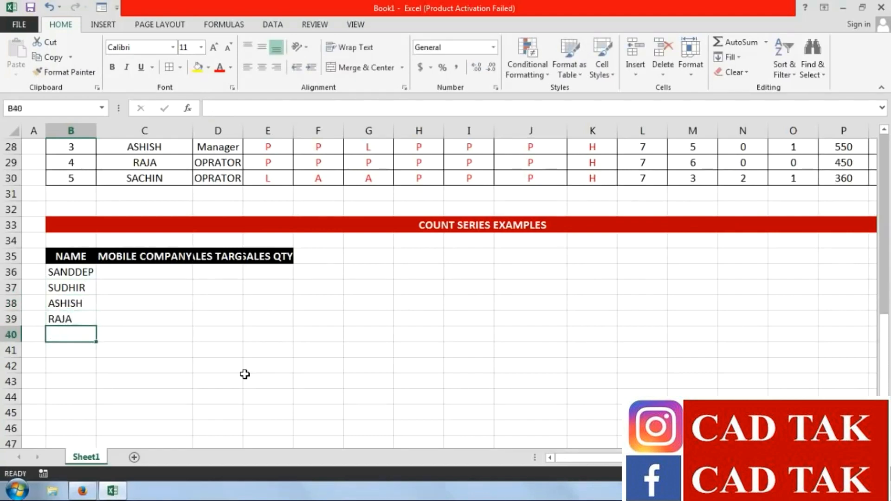
# Widen column C slightly and enter NOKIA, SAMSUNG, BLACKBERRY and APPLE in C36:C39
pyautogui.click(142, 273)
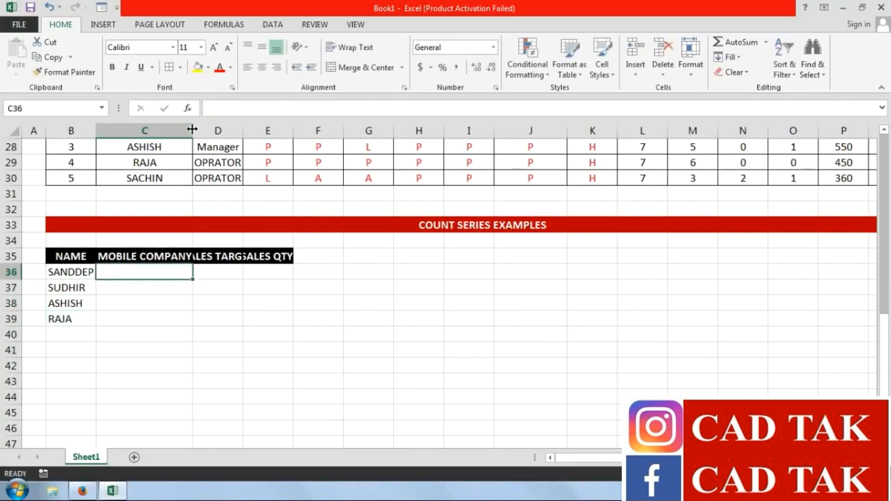
pyautogui.moveTo(191, 129); pyautogui.dragTo(206, 130)
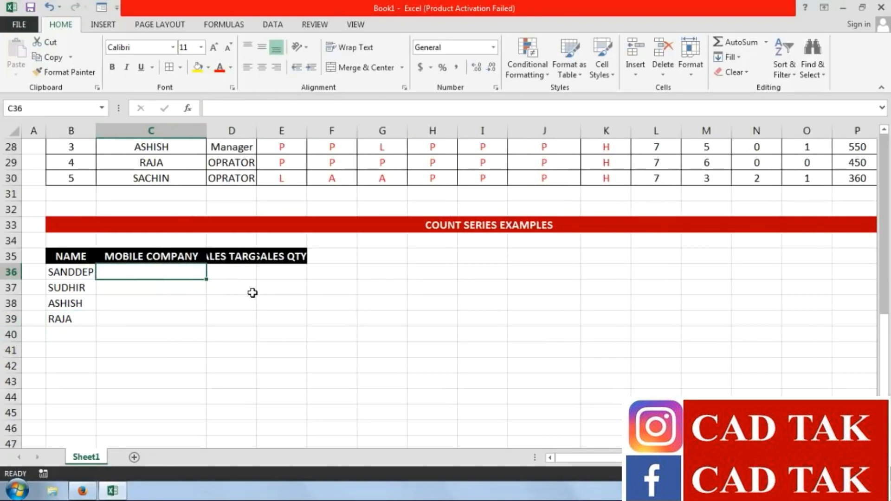
pyautogui.write('NOKIA')
pyautogui.press('Return')
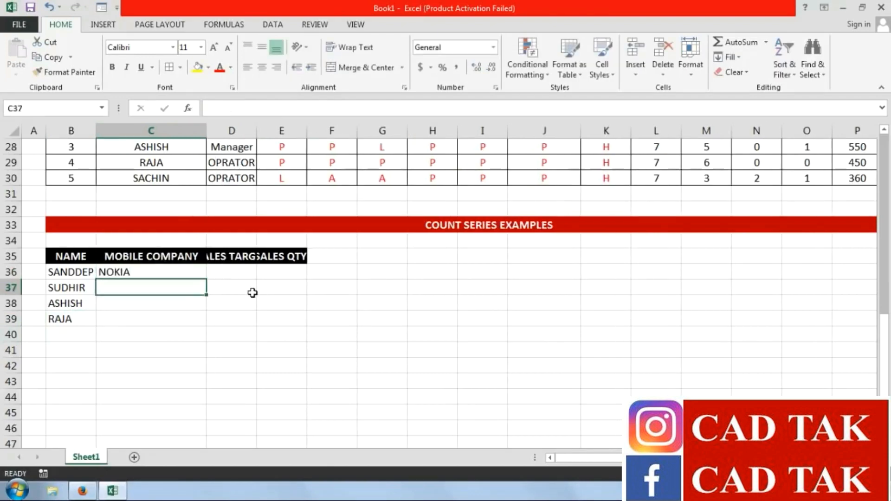
pyautogui.write('SAMSUNG')
pyautogui.press('Return')
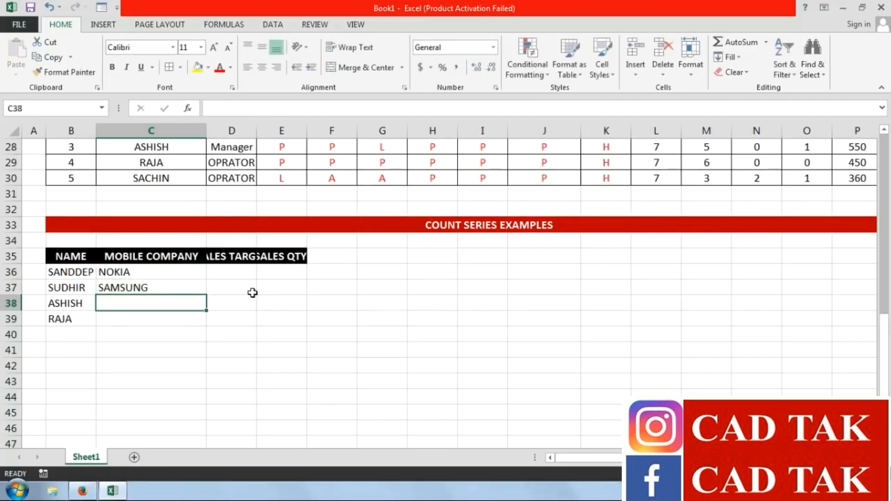
pyautogui.write('BLACKBERRY')
pyautogui.press('Return')
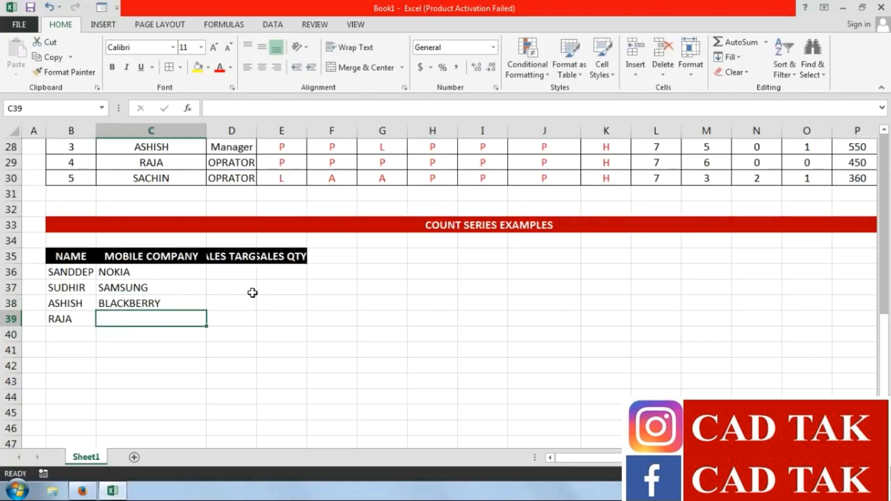
pyautogui.write('APPLE')
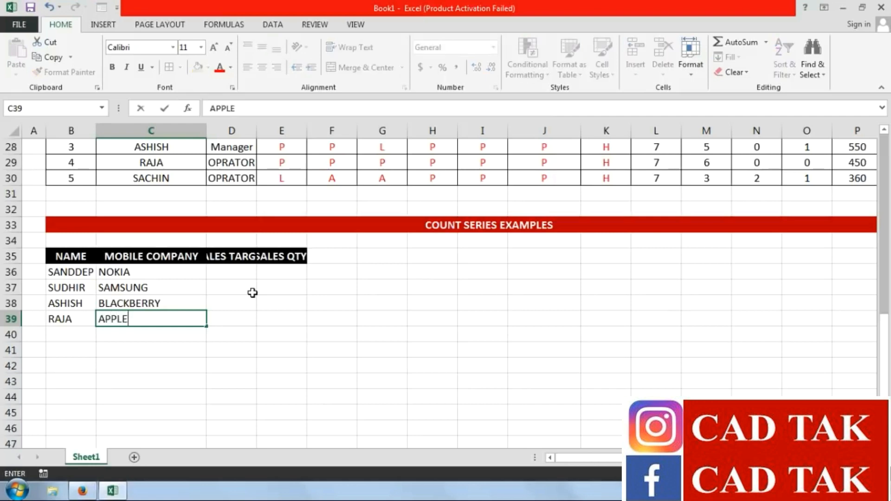
pyautogui.press('Return')
pyautogui.click(67, 335)
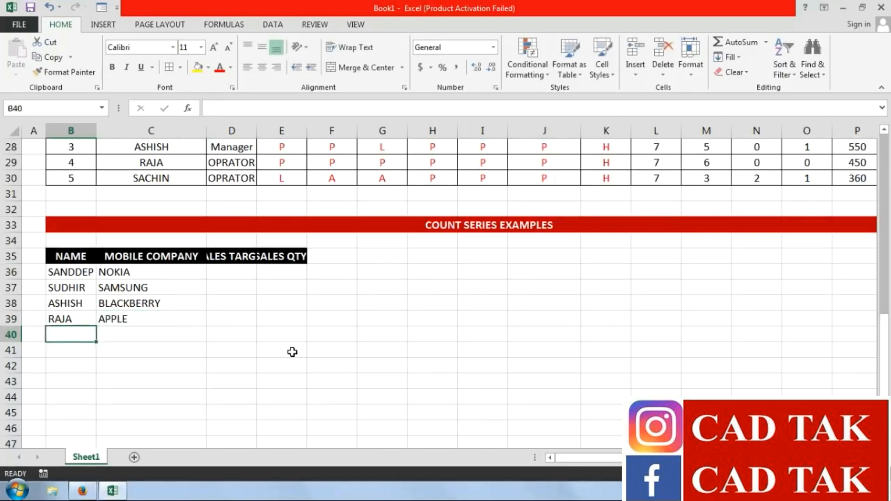
pyautogui.write('SANDDEP')
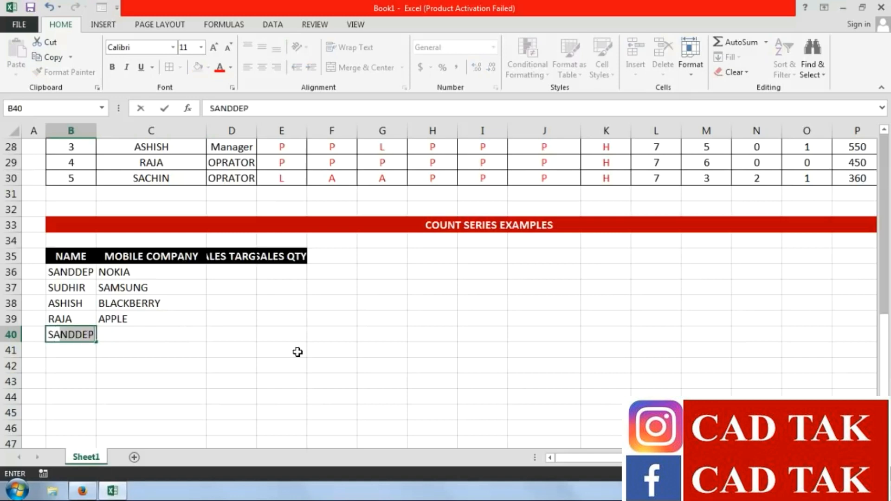
pyautogui.press('Tab')
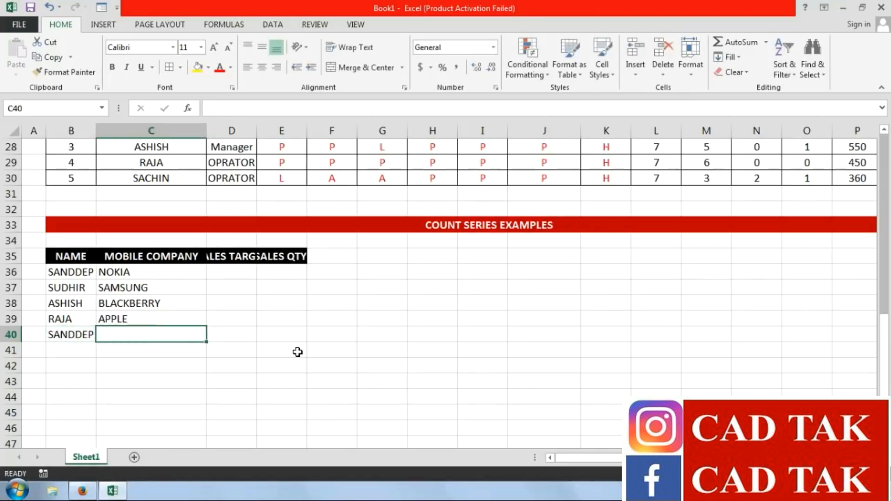
# Correct the spelling of the first salesperson's name in B36
pyautogui.doubleClick(77, 272)
pyautogui.press('BackSpace')
pyautogui.write('E')
pyautogui.press('Return')
# Enter the first salesperson's correctly spelled name in B40 with NOKIA as the mobile company in C40
pyautogui.click(65, 337)
pyautogui.write('SANDEEP')
pyautogui.press('Return')
pyautogui.press('Right')
pyautogui.press('Up')
pyautogui.write('NOKIA')
pyautogui.press('Return')
pyautogui.press('Left')
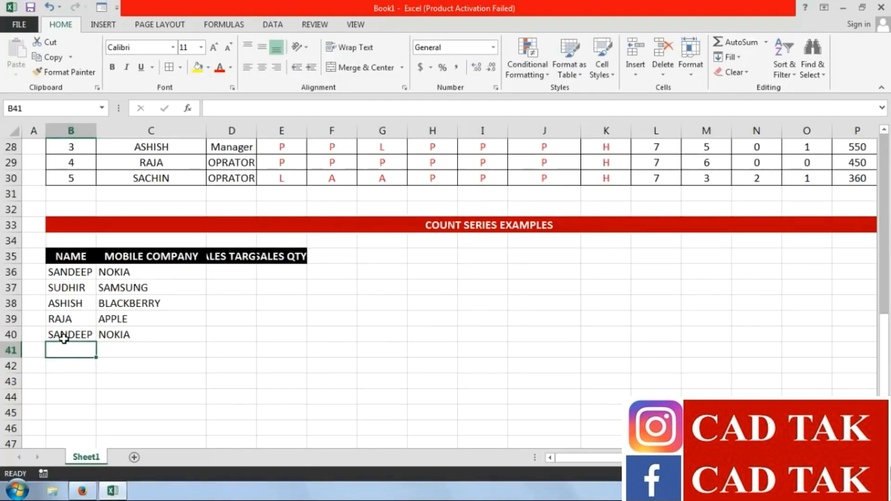
# Enter the second salesperson's name in B41 with SAMSUNG as the mobile company in C41
pyautogui.write('S')
pyautogui.write('IU')
pyautogui.write('UDHIR')
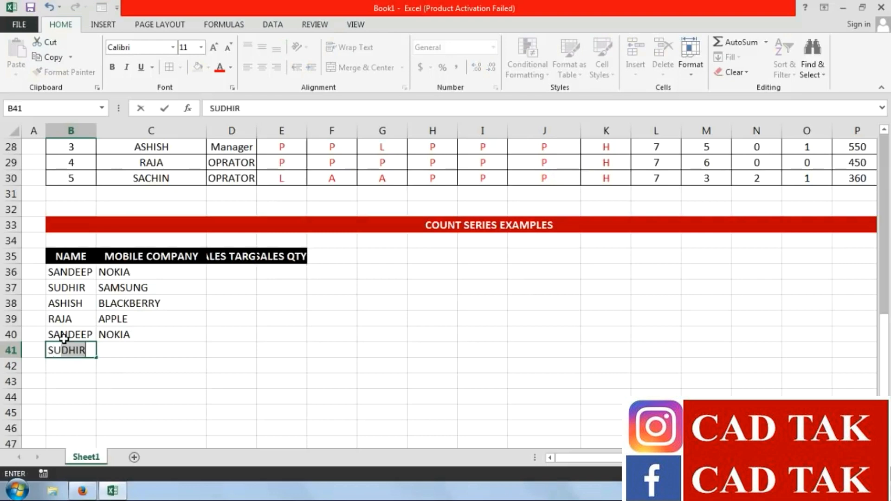
pyautogui.press('Tab')
pyautogui.write('S')
pyautogui.press('Return')
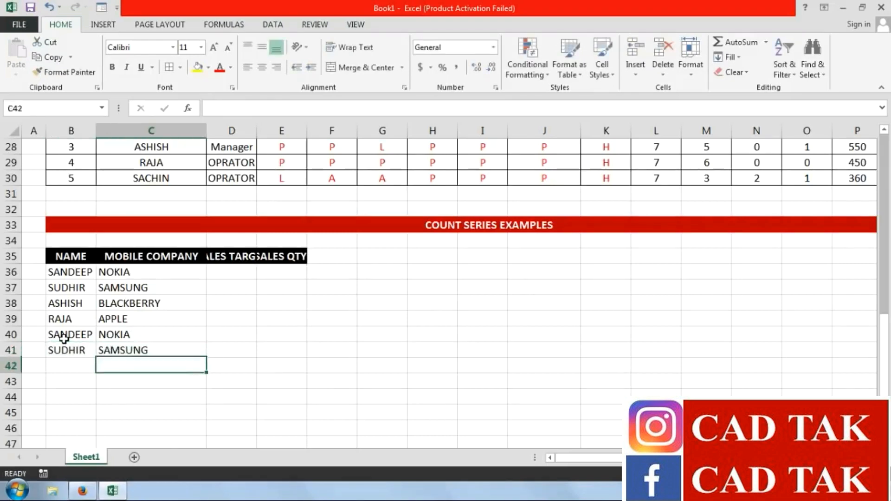
# Enter the fourth salesperson's name in B42 with APPLE as the mobile company in C42
pyautogui.write('RAJA')
pyautogui.press('Tab')
pyautogui.write('APPLE')
pyautogui.press('Return')
pyautogui.press('Return')
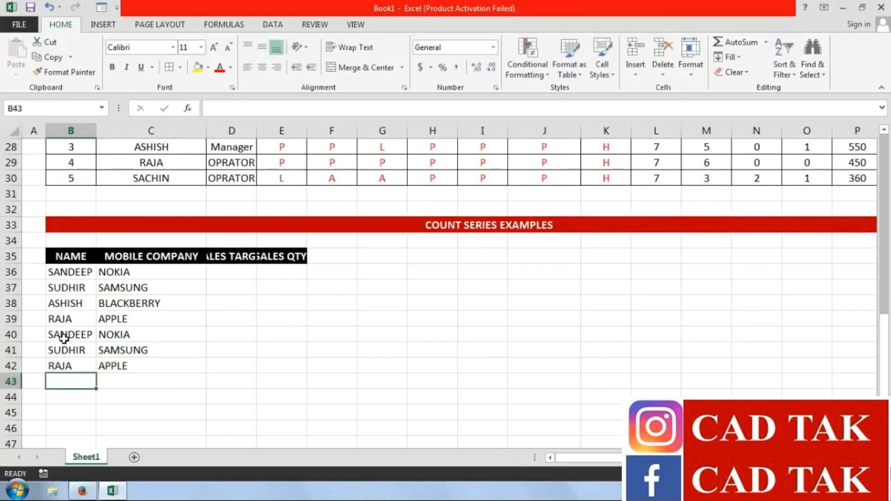
# Repeat the first, second and first salesperson's names in B43:B45, with NOKIA, SAMSUNG and NOKIA in C43:C45
pyautogui.write('SA')
pyautogui.press('Tab')
pyautogui.write('N')
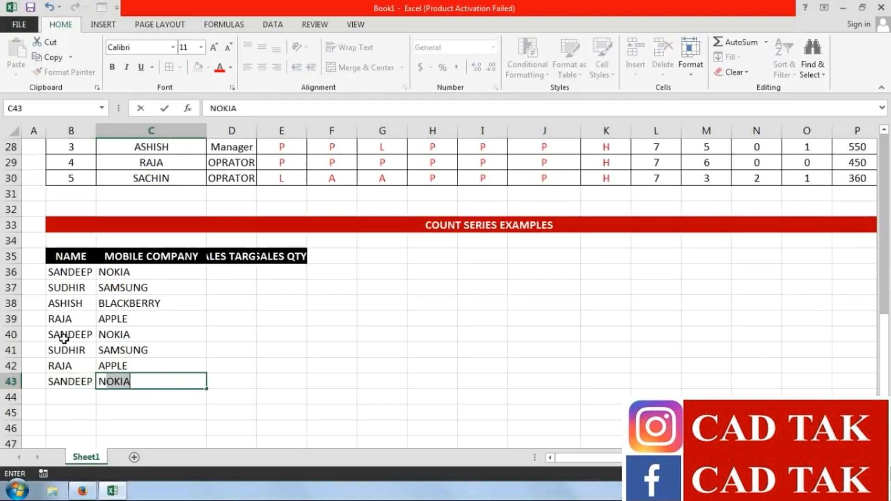
pyautogui.press('Return')
pyautogui.write('SU')
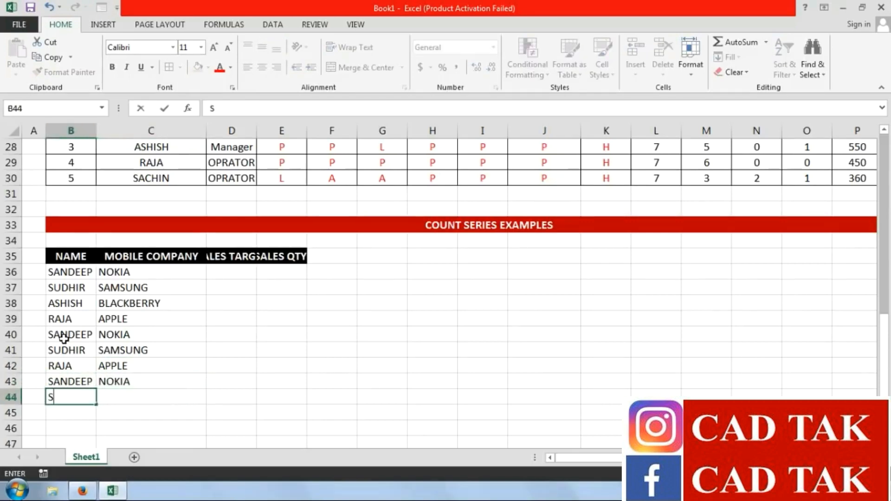
pyautogui.press('Tab')
pyautogui.write('SA')
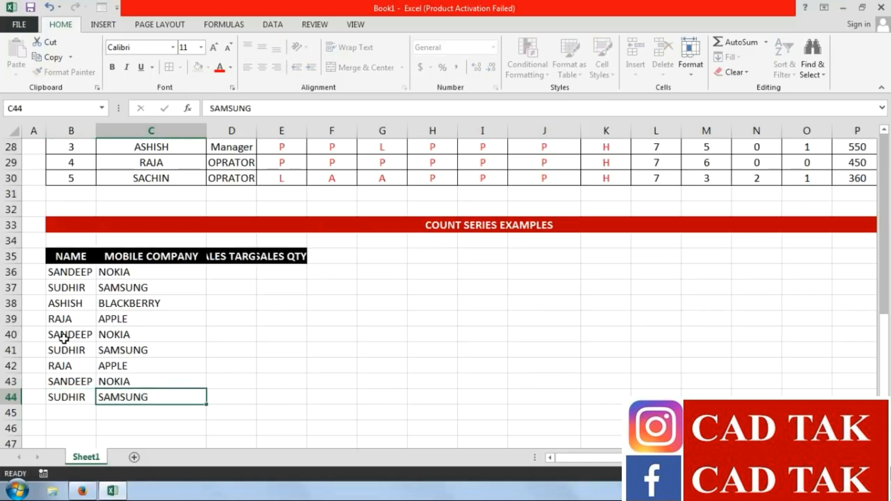
pyautogui.press('Return')
pyautogui.write('SA')
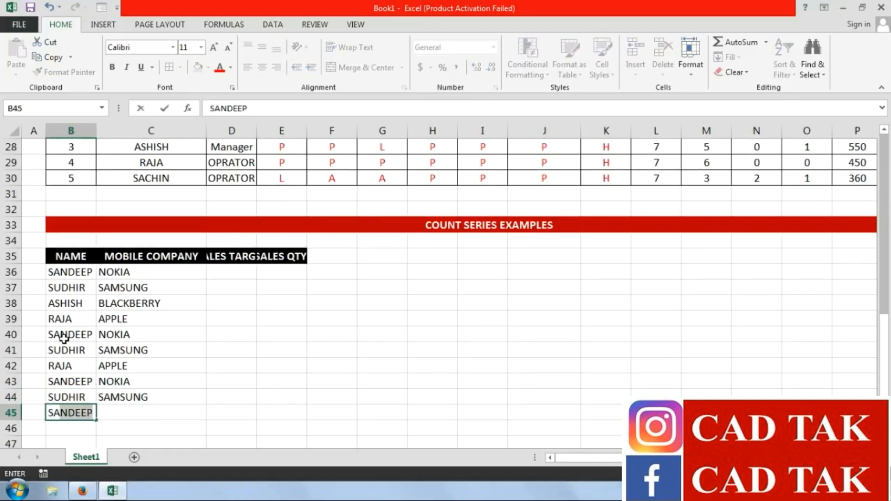
pyautogui.press('Tab')
pyautogui.write('N')
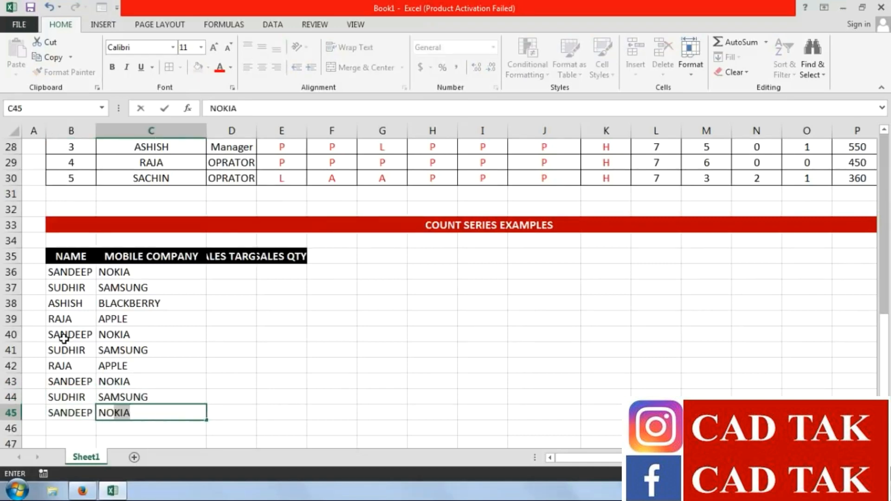
pyautogui.click(218, 292)
# Autofit columns D and E to the SALES TARGET and SALES QTY. headings
pyautogui.moveTo(254, 133); pyautogui.dragTo(255, 133)
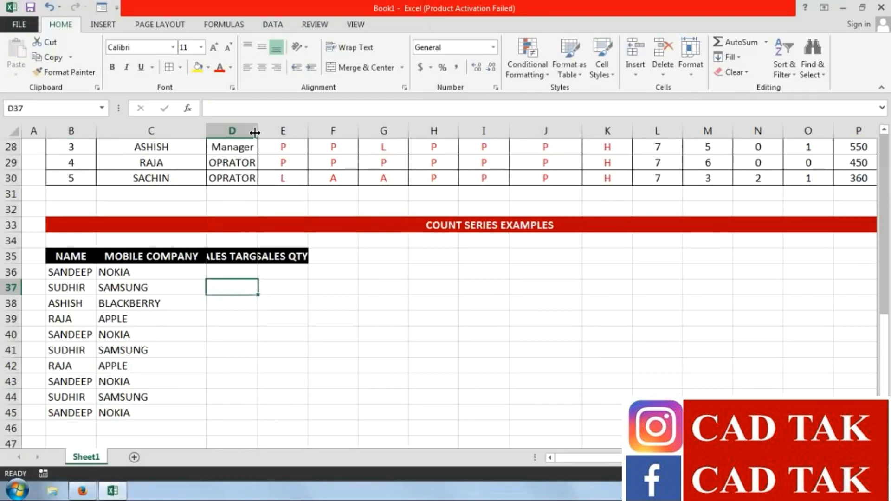
pyautogui.doubleClick(255, 133)
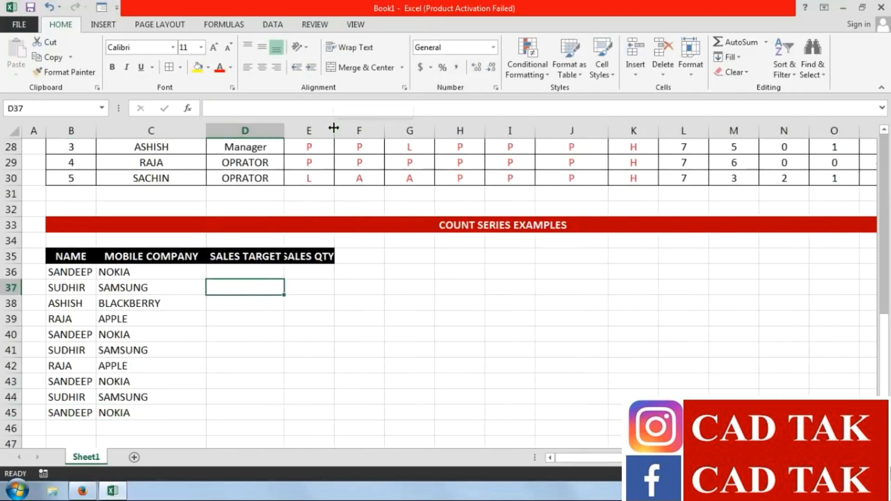
pyautogui.doubleClick(334, 127)
# Enter a sales target of 35 in D36 and fill it down through D45
pyautogui.click(250, 269)
pyautogui.write('35')
pyautogui.press('Return')
pyautogui.moveTo(260, 273); pyautogui.dragTo(254, 414)
pyautogui.hotkey('ctrl', 'd')
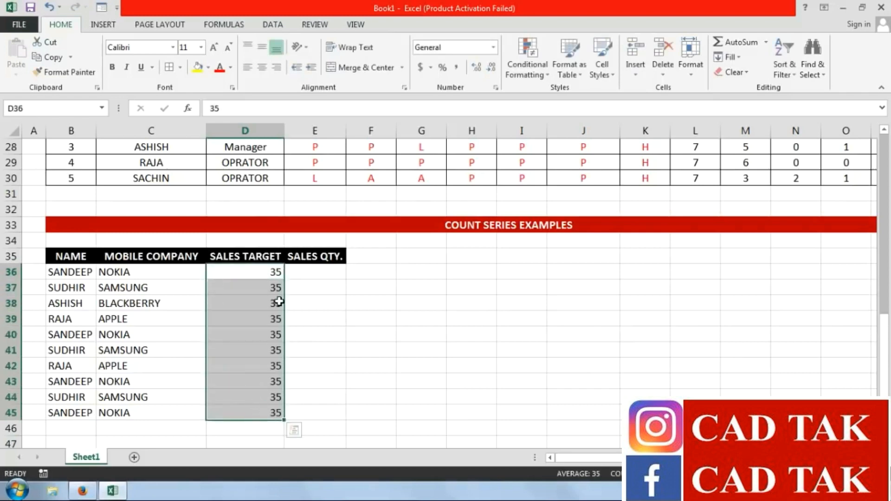
# Enter the sales quantities 20, 30, 45, 25, 63, 33, 32, 36, 38 and 32 in E36:E45
pyautogui.click(325, 277)
pyautogui.write('20')
pyautogui.press('Return')
pyautogui.write('30')
pyautogui.press('Return')
pyautogui.write('45')
pyautogui.press('Return')
pyautogui.write('25')
pyautogui.press('Return')
pyautogui.write('63')
pyautogui.press('Return')
pyautogui.write('33')
pyautogui.press('Return')
pyautogui.write('32')
pyautogui.press('Return')
pyautogui.write('36')
pyautogui.press('Return')
pyautogui.write('38')
pyautogui.press('Return')
pyautogui.write('32')
pyautogui.press('Return')
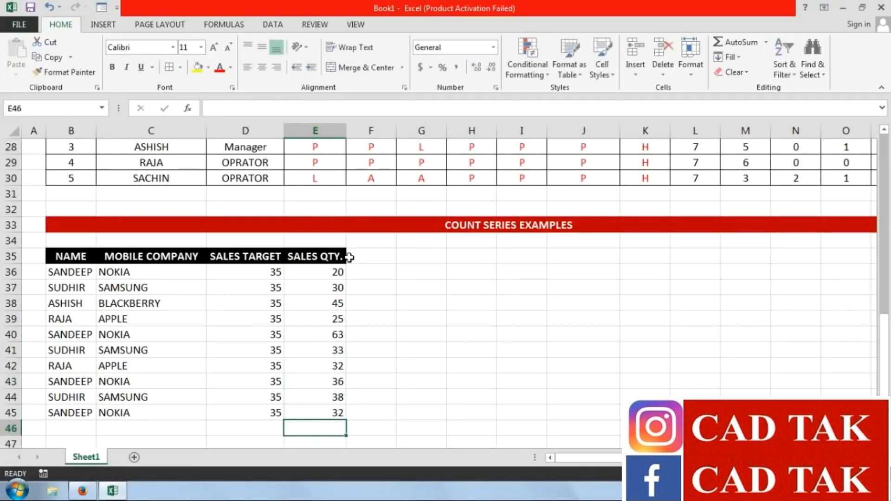
# Center the contents of the sales table B35:E45 and apply borders to all its cells
pyautogui.moveTo(318, 412); pyautogui.dragTo(46, 254)
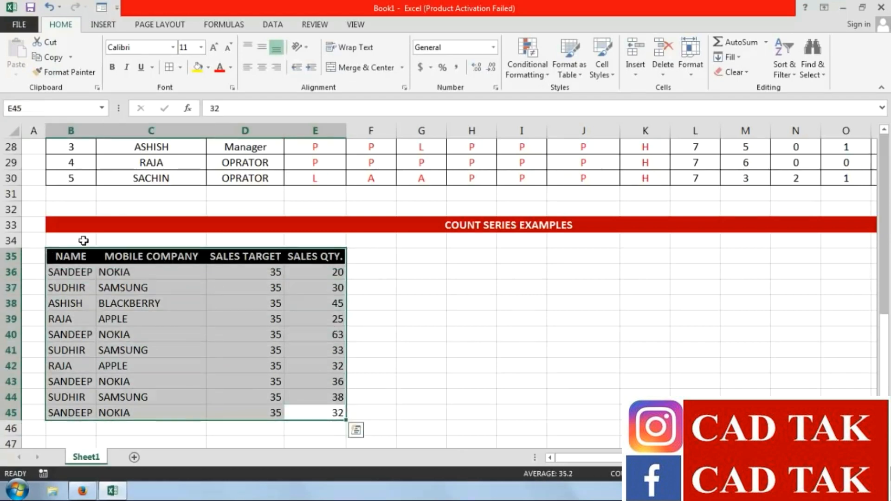
pyautogui.click(262, 68)
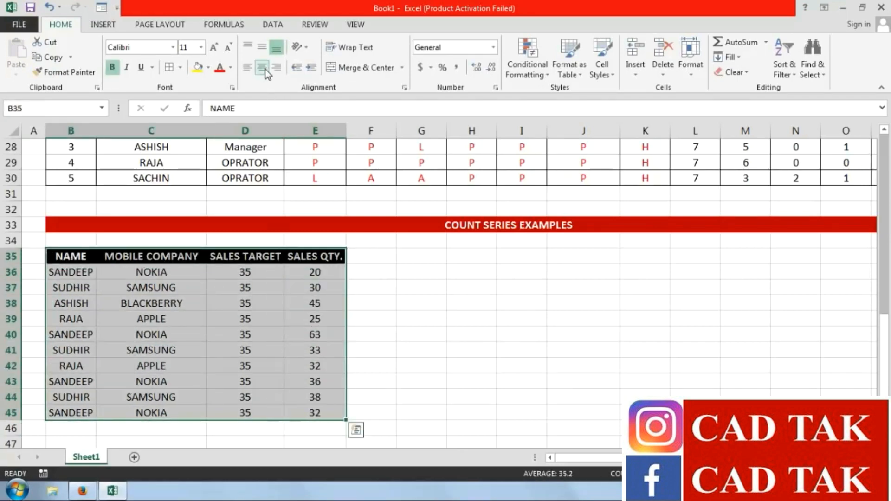
pyautogui.click(171, 68)
pyautogui.click(424, 322)
# Enter the heading NAME in G35
pyautogui.click(420, 257)
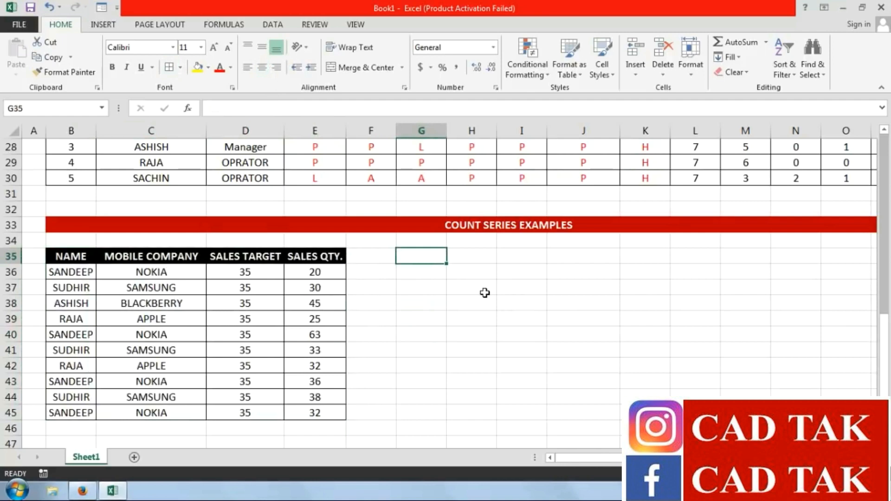
pyautogui.write('NAME')
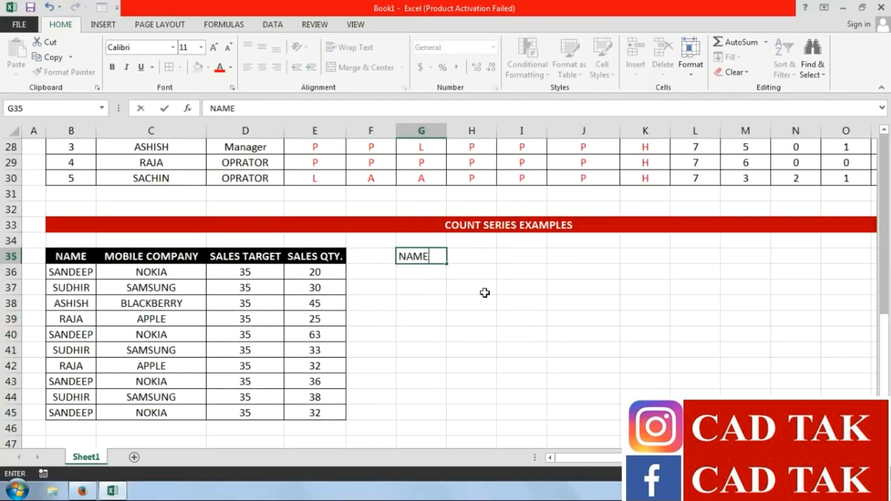
pyautogui.click(485, 293)
# Copy the names and mobile companies in B35:C39 to G35 and autofit column H
pyautogui.moveTo(85, 258); pyautogui.dragTo(173, 323)
pyautogui.click(47, 57)
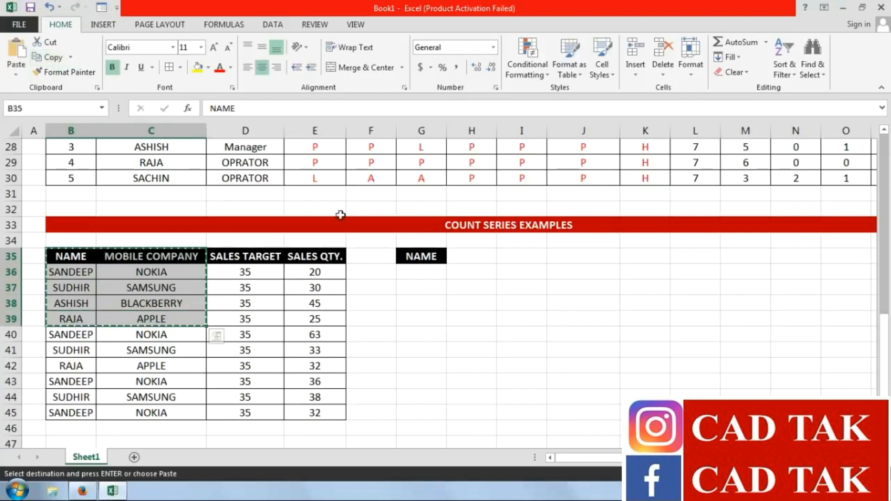
pyautogui.click(411, 256)
pyautogui.click(17, 51)
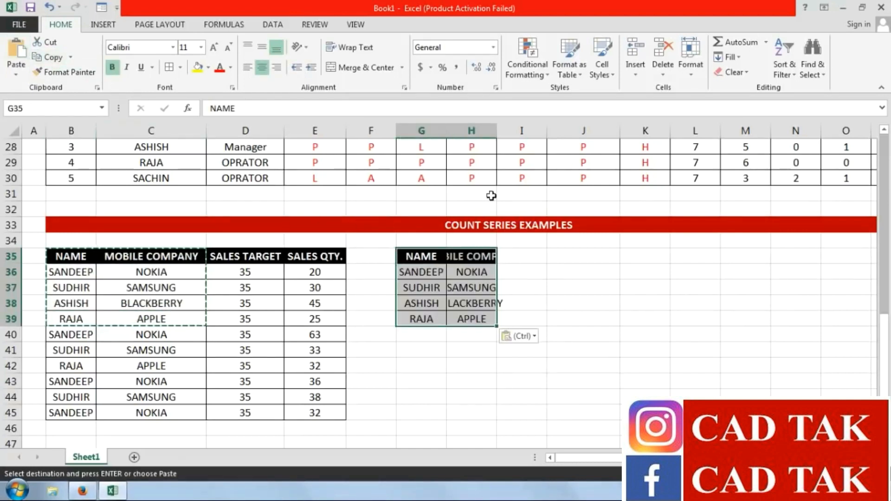
pyautogui.doubleClick(497, 134)
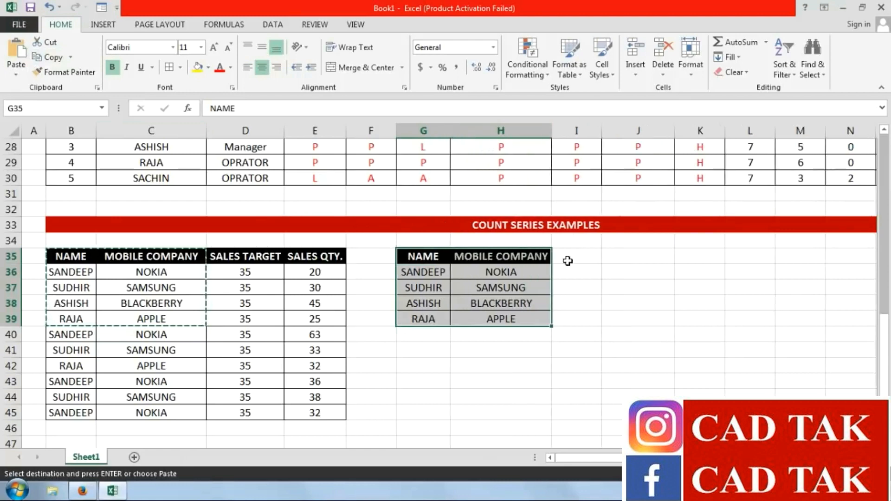
# Enter the headings TOTAL QTY., TARGET ACHIEVE and NON ACHIEVE in I35:K35
pyautogui.click(567, 257)
pyautogui.write('TO')
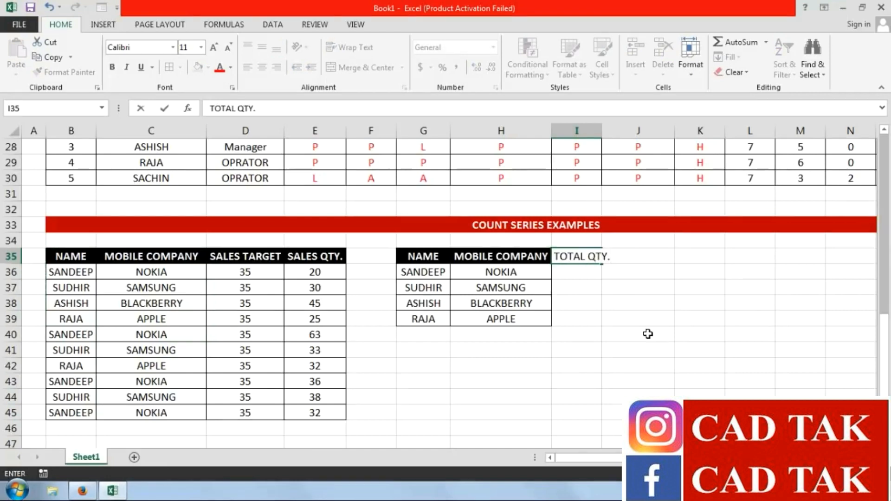
pyautogui.write('TAL QTY.')
pyautogui.press('Tab')
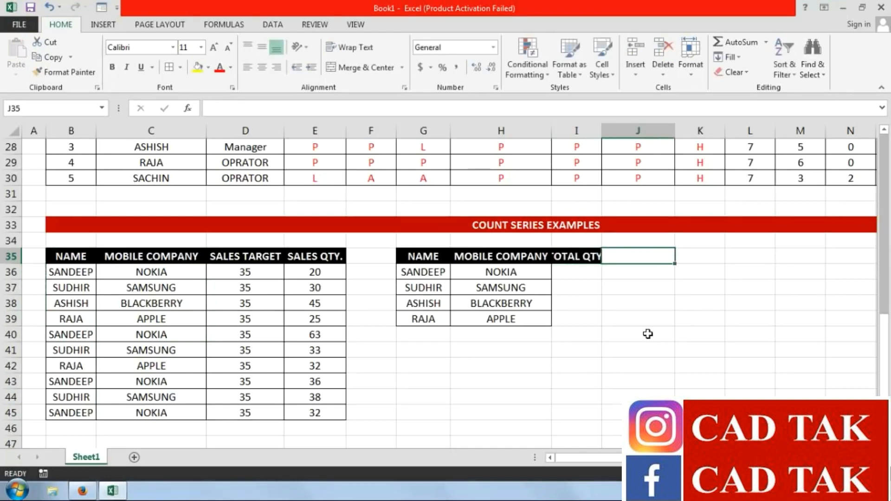
pyautogui.write('TARGET ACH')
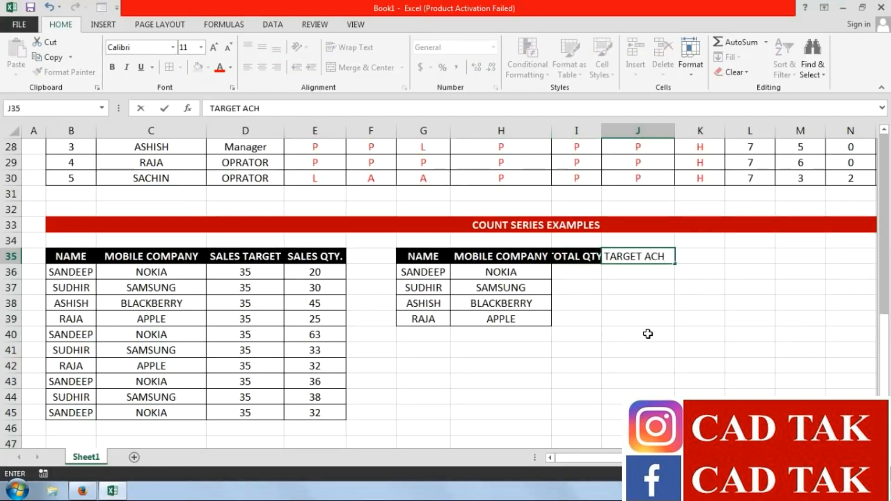
pyautogui.write('IEVE')
pyautogui.press('Tab')
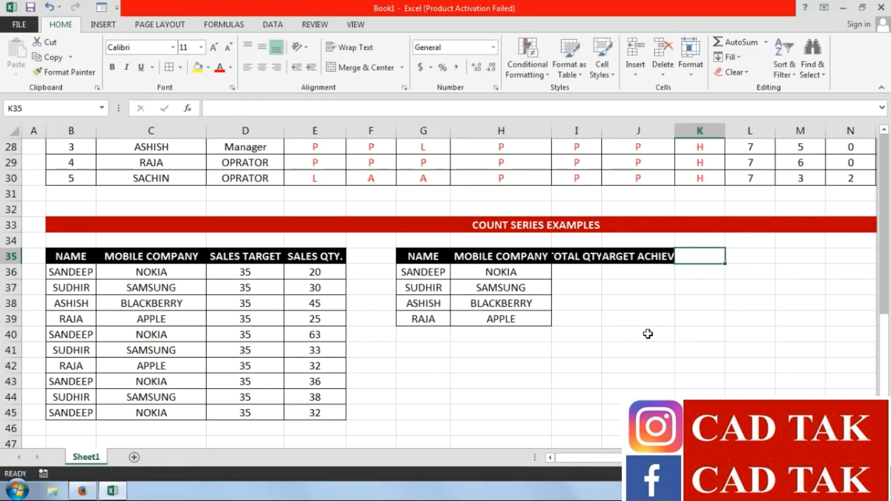
pyautogui.write('NON A')
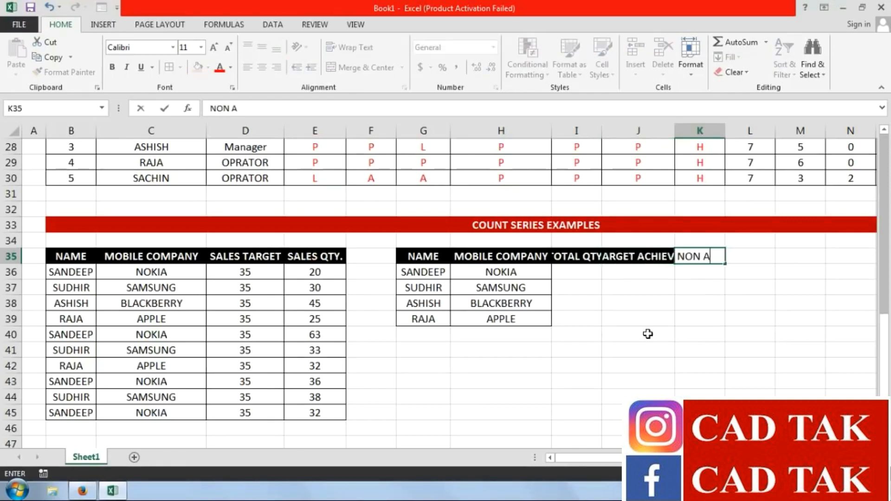
pyautogui.write('CHE')
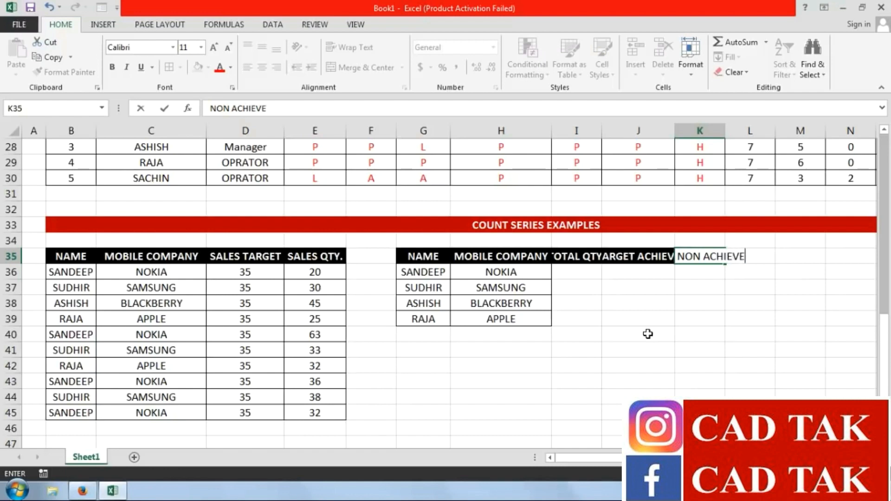
pyautogui.click(589, 351)
# Autofit columns G to K to the headings in row 35 and apply borders to all cells in H35:K39
pyautogui.moveTo(706, 260); pyautogui.dragTo(433, 255)
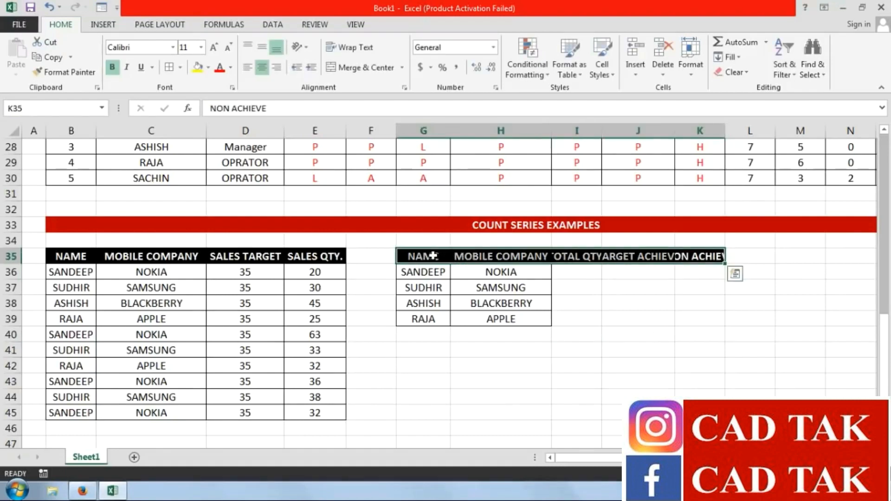
pyautogui.click(690, 65)
pyautogui.click(722, 159)
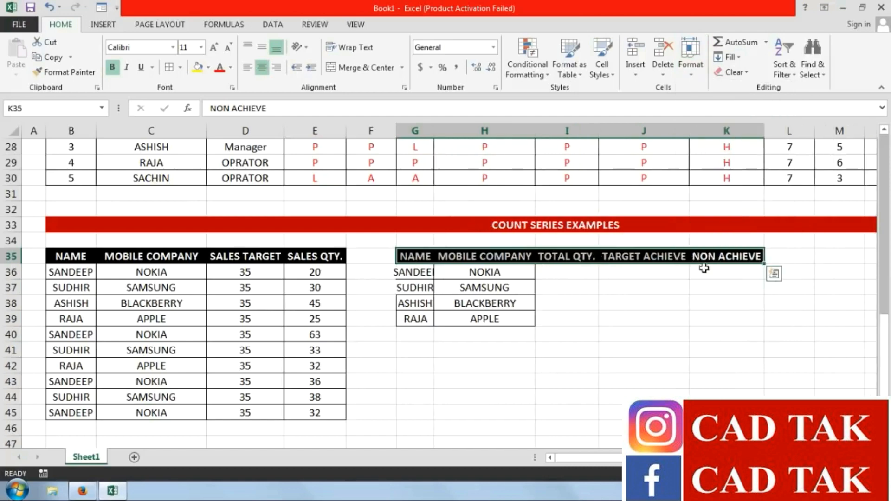
pyautogui.click(644, 335)
pyautogui.moveTo(733, 258); pyautogui.dragTo(493, 315)
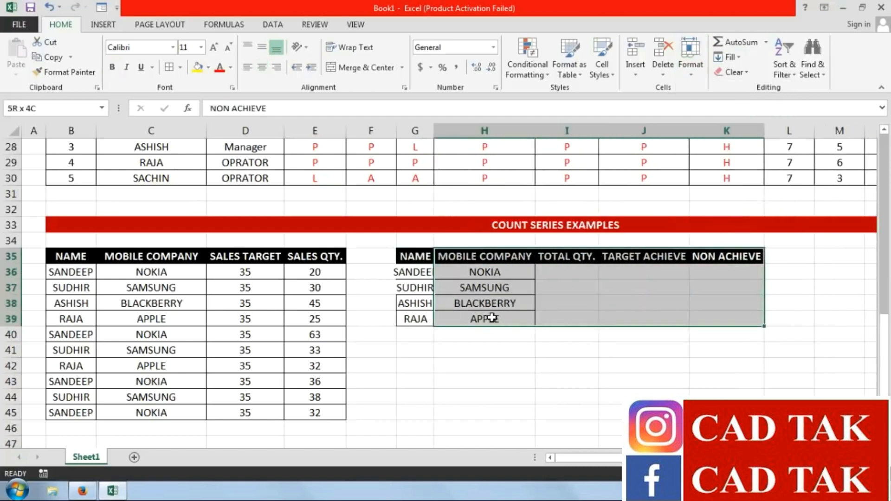
pyautogui.click(169, 67)
# Total the first salesperson's sales quantity in I36 with =SUMIF(B36:B45,G36,E36:E45)
pyautogui.click(569, 271)
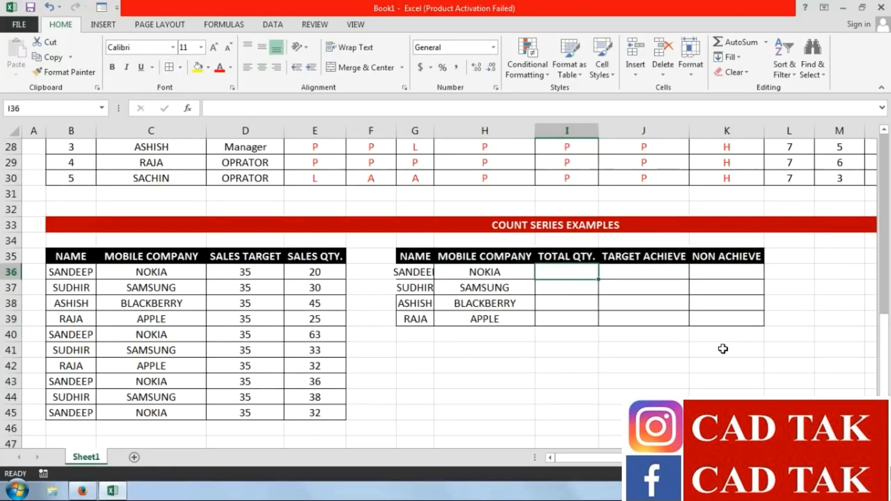
pyautogui.write('=SUMI')
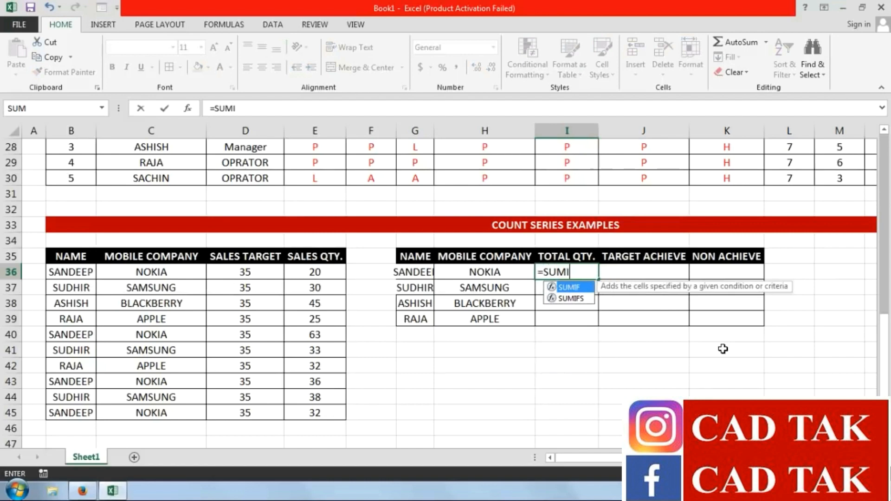
pyautogui.write('F(')
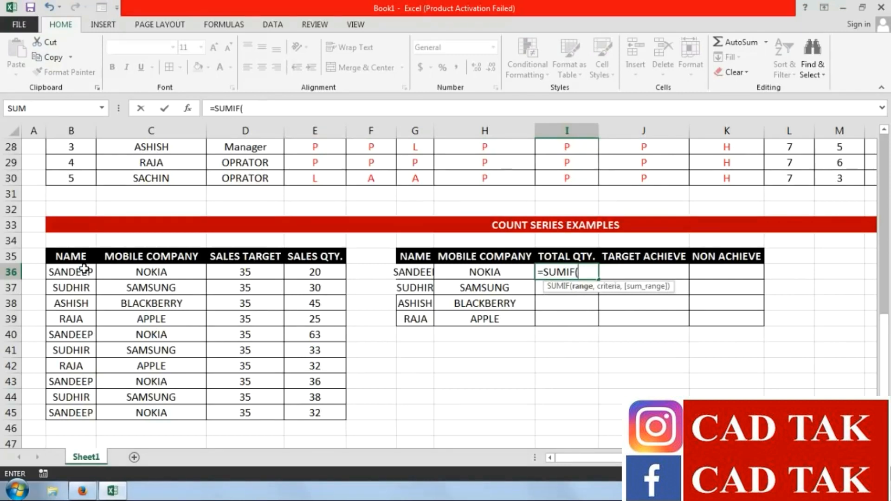
pyautogui.moveTo(82, 270); pyautogui.dragTo(78, 417)
pyautogui.write(',')
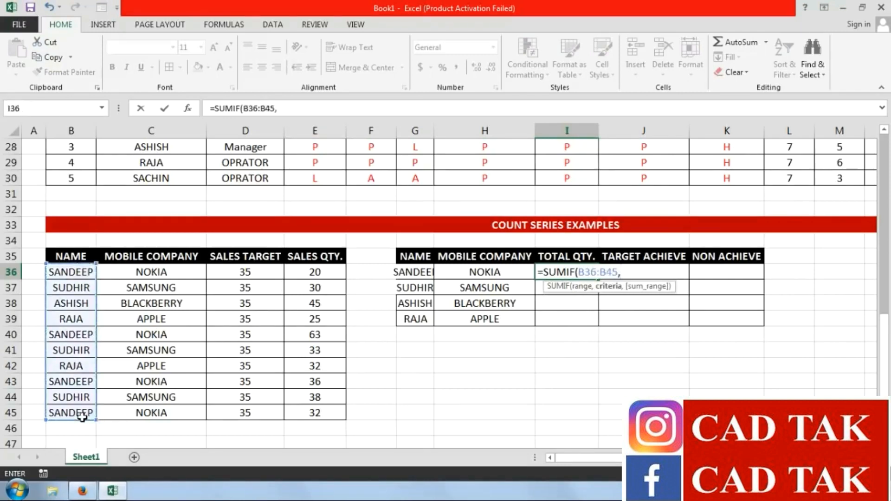
pyautogui.click(414, 274)
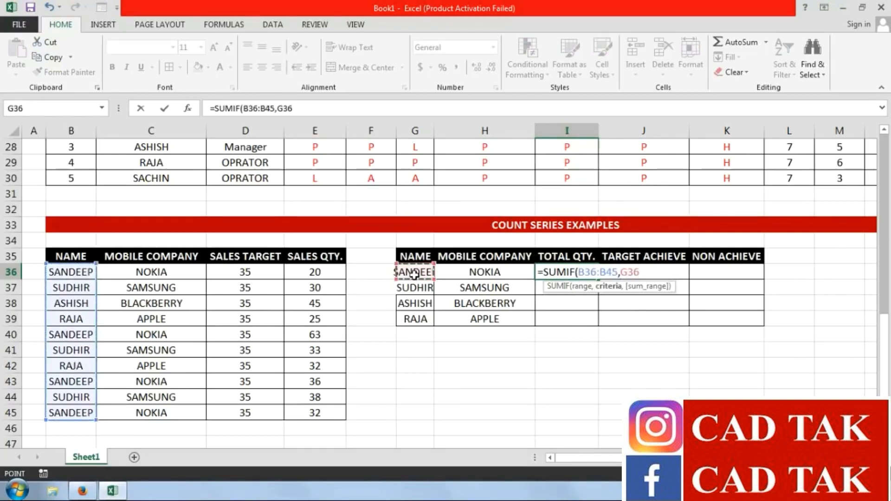
pyautogui.write(',')
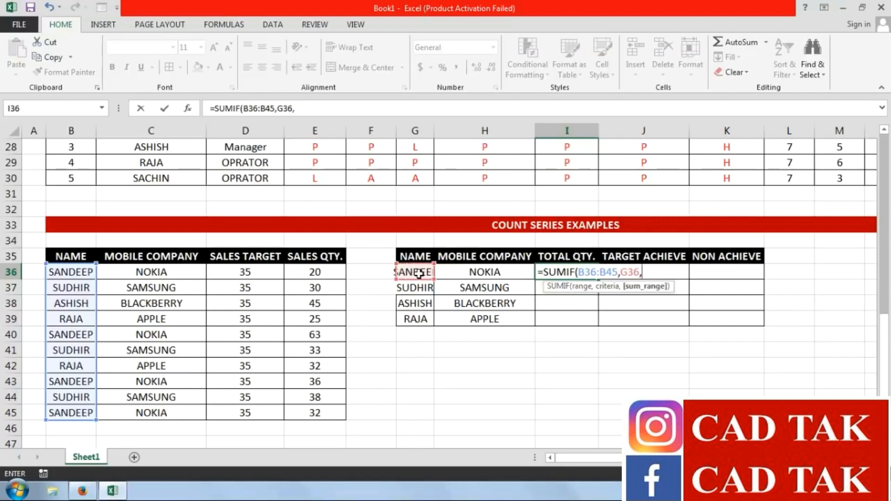
pyautogui.moveTo(316, 272); pyautogui.dragTo(327, 415)
pyautogui.write(')')
pyautogui.press('Return')
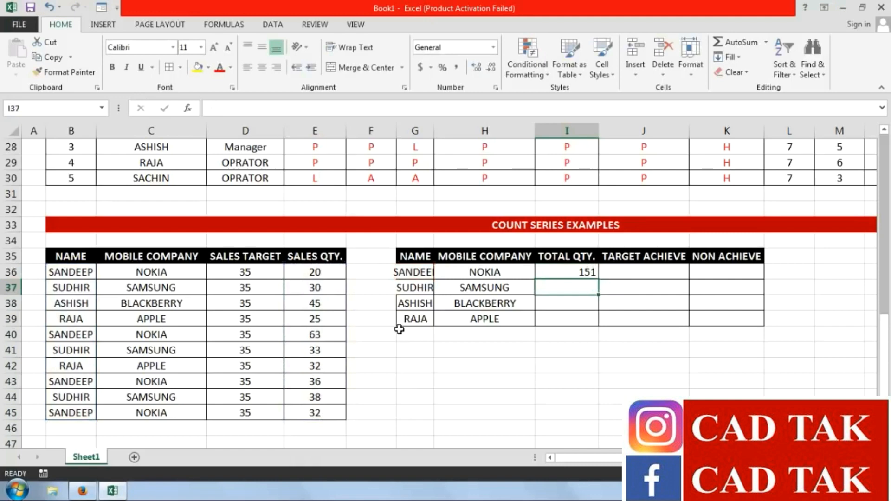
# Autofit column G to the salesperson names in the summary table
pyautogui.doubleClick(434, 130)
pyautogui.click(575, 272)
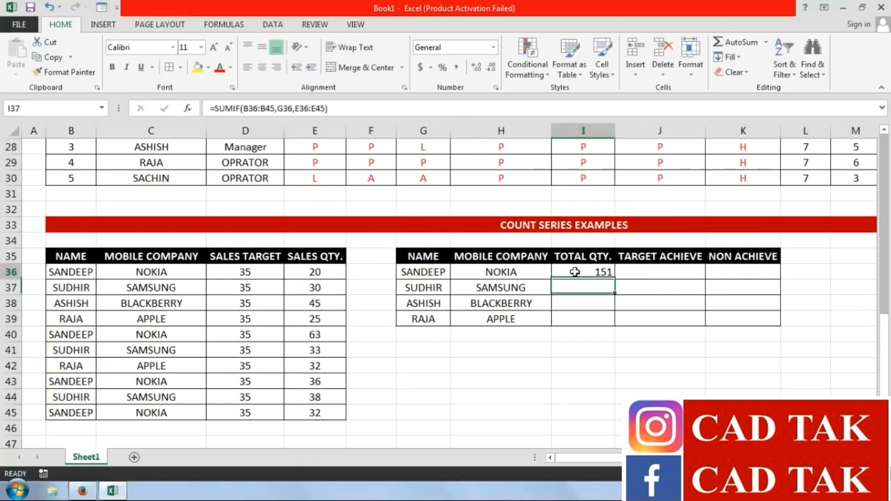
# Cross-check the first salesperson's total quantity in G43 with =E36+E40+E43+E45, and clear the cell
pyautogui.click(423, 382)
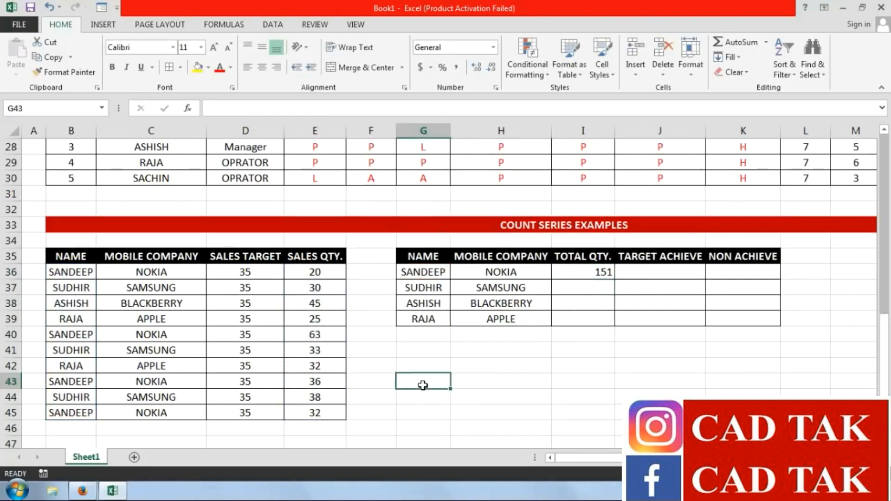
pyautogui.write('=')
pyautogui.click(294, 272)
pyautogui.write('+')
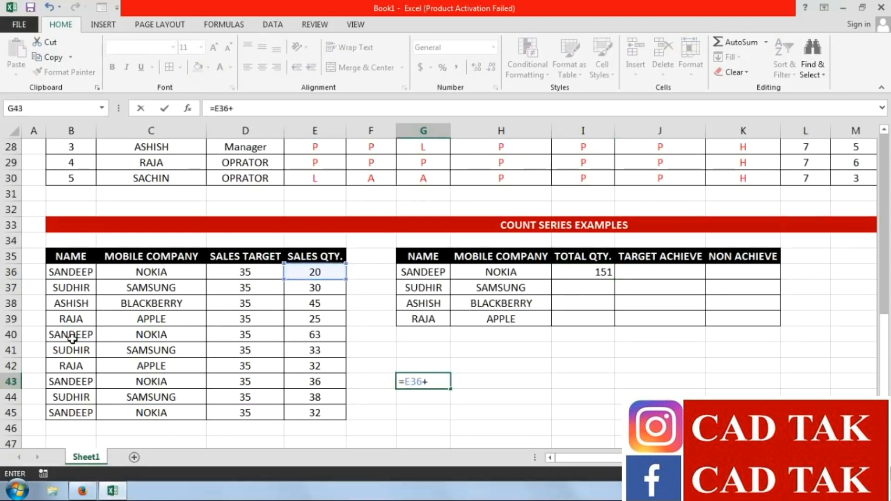
pyautogui.click(318, 336)
pyautogui.write('+')
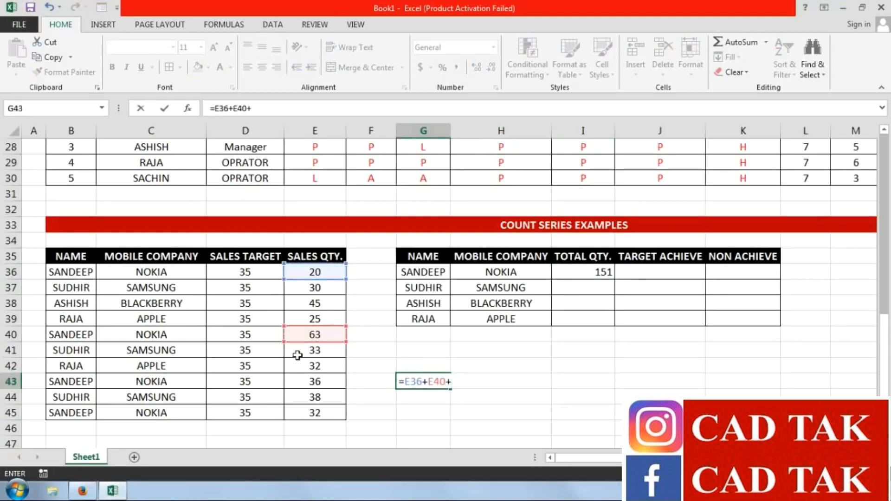
pyautogui.click(316, 383)
pyautogui.write('+')
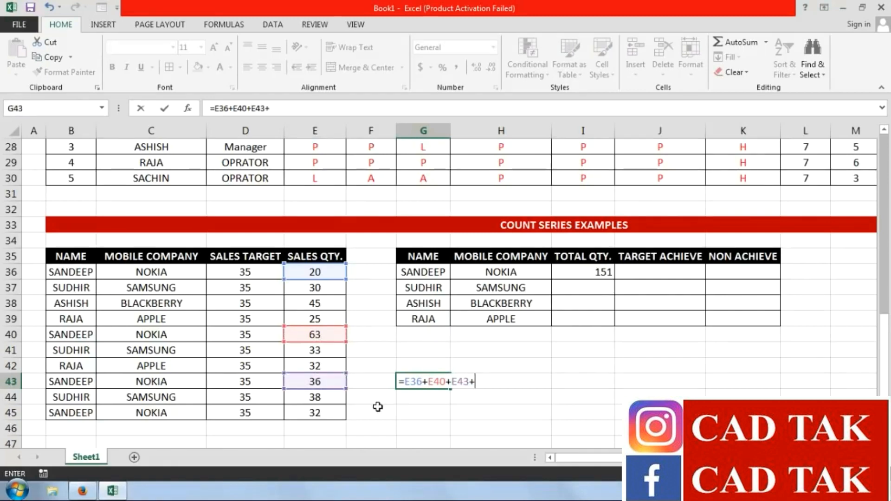
pyautogui.click(339, 416)
pyautogui.press('Return')
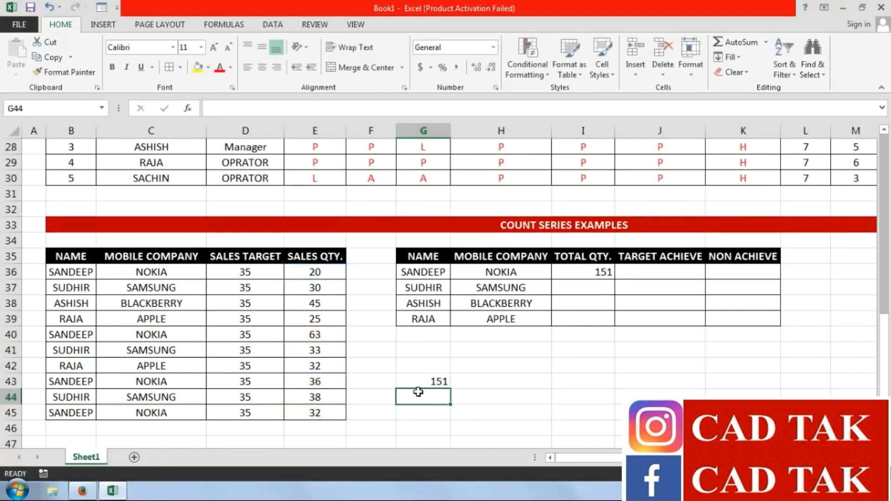
pyautogui.click(420, 383)
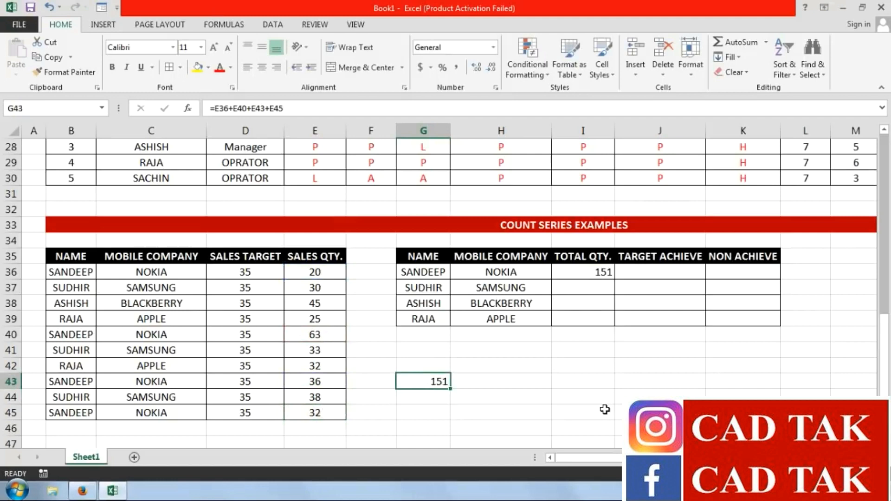
# Set the sales quantity in E36 to 25 and fill the SUMIF formula from I36 down to I39
pyautogui.click(325, 278)
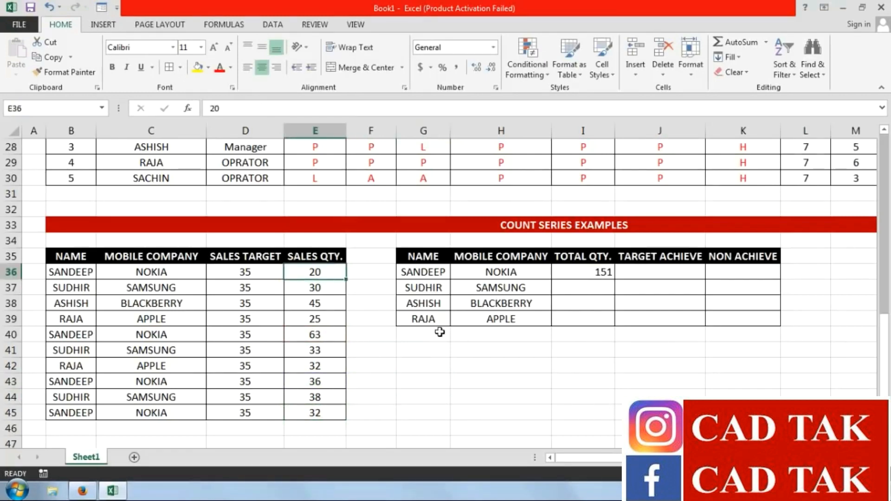
pyautogui.write('25')
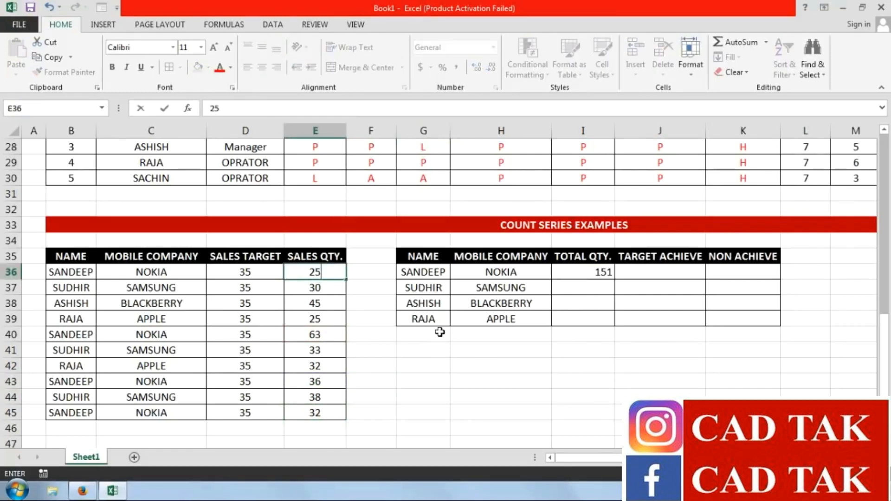
pyautogui.press('Return')
pyautogui.click(588, 278)
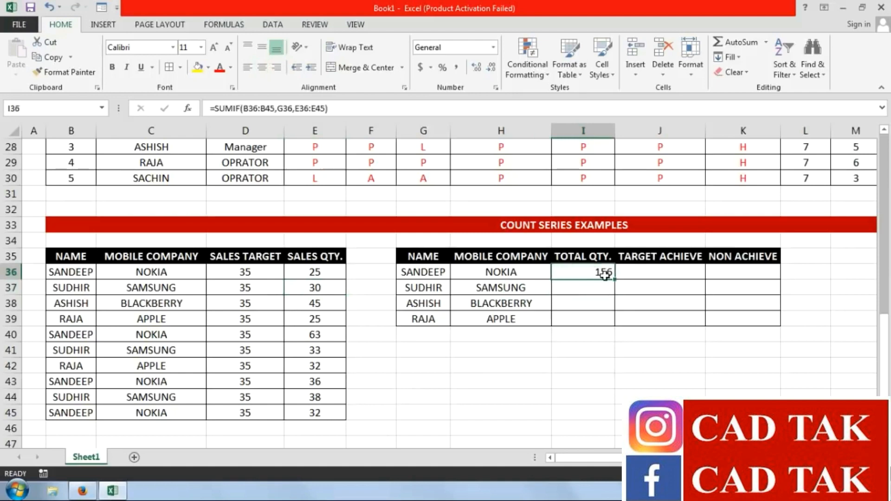
pyautogui.moveTo(615, 281); pyautogui.dragTo(615, 326)
# Count the first salesperson's sales above 35 in J36 with =COUNTIFS(B36:B45,G36,C36:C45,H36,E36:E45,">35")
pyautogui.press('Right')
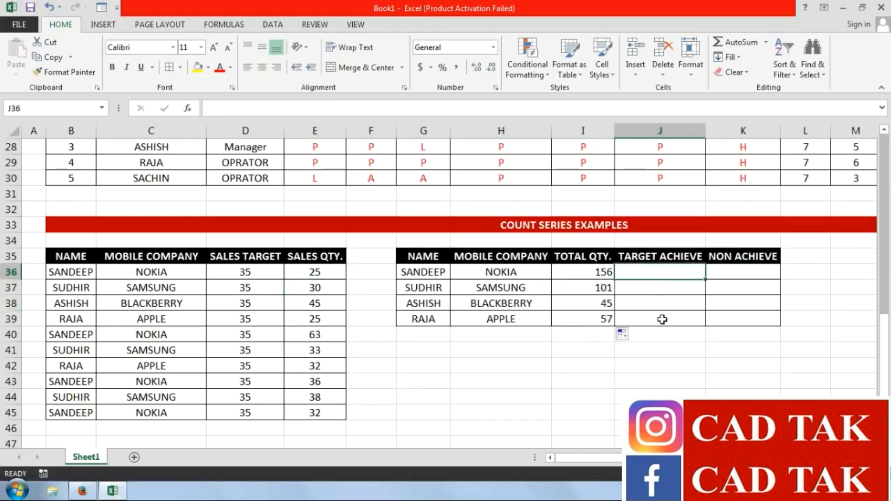
pyautogui.write('=')
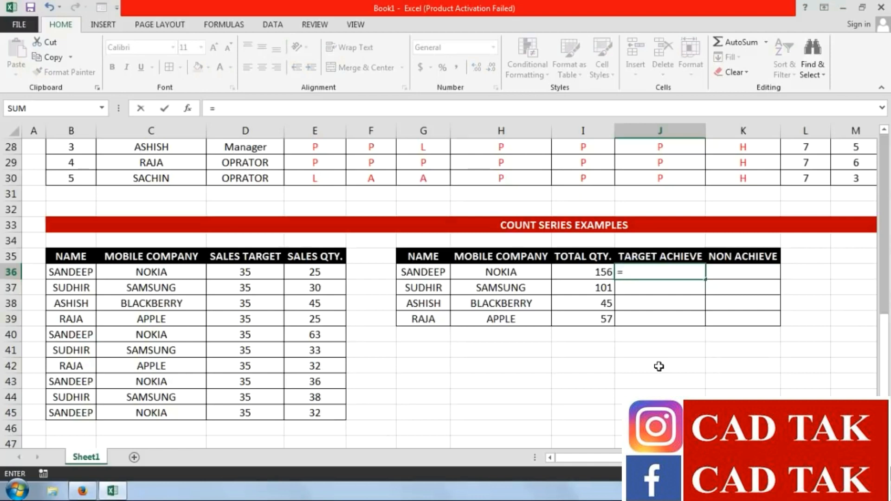
pyautogui.write('COUNTIFS')
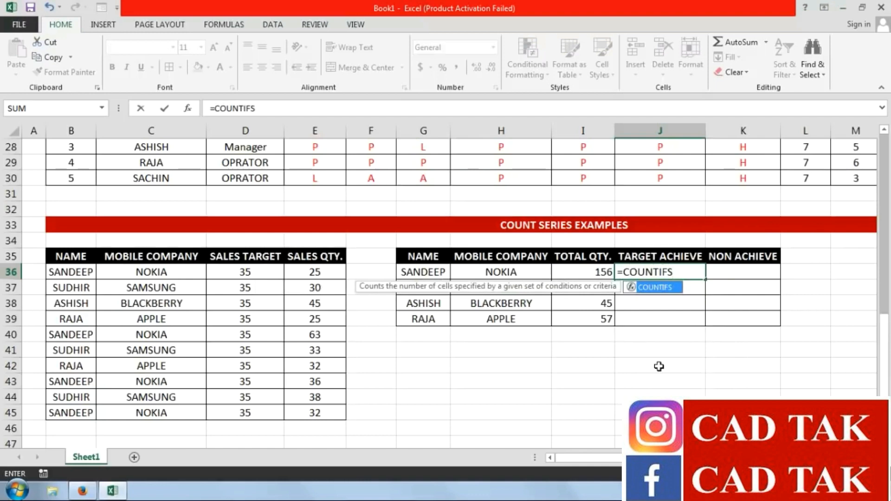
pyautogui.write('(')
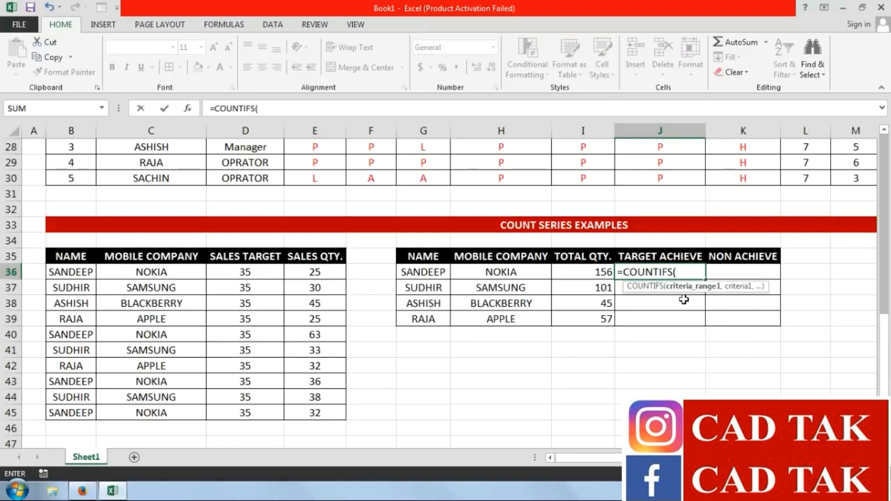
pyautogui.moveTo(78, 412); pyautogui.dragTo(84, 277)
pyautogui.write(',')
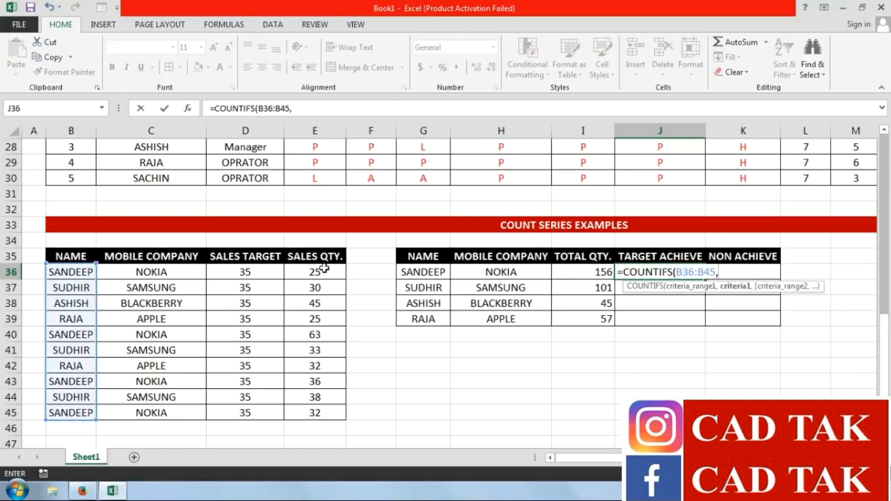
pyautogui.click(404, 273)
pyautogui.write(',')
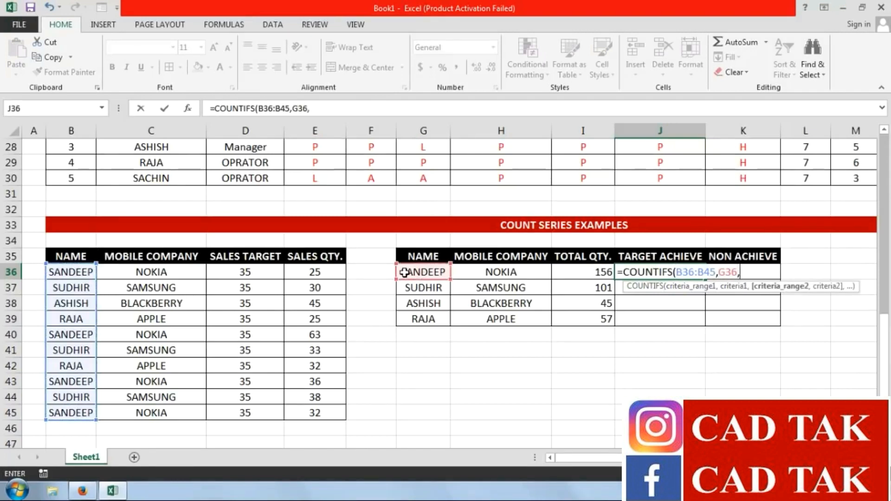
pyautogui.moveTo(193, 407); pyautogui.dragTo(187, 273)
pyautogui.write(',')
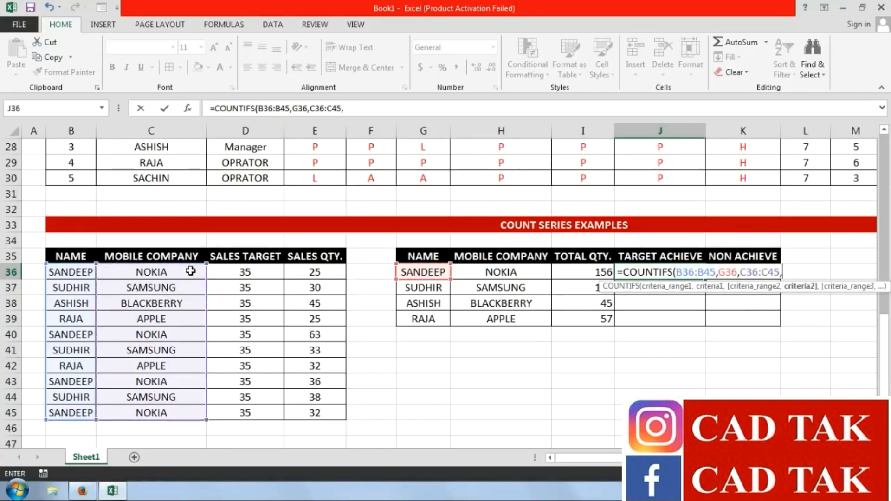
pyautogui.click(481, 273)
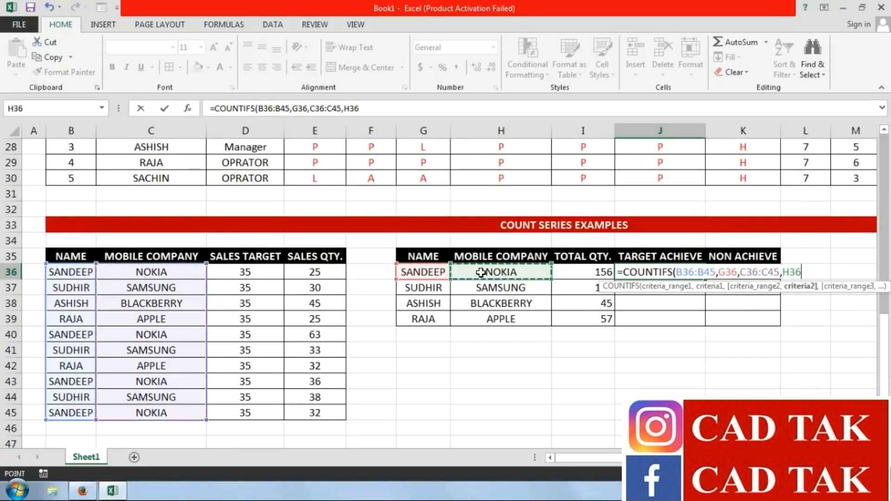
pyautogui.write(',')
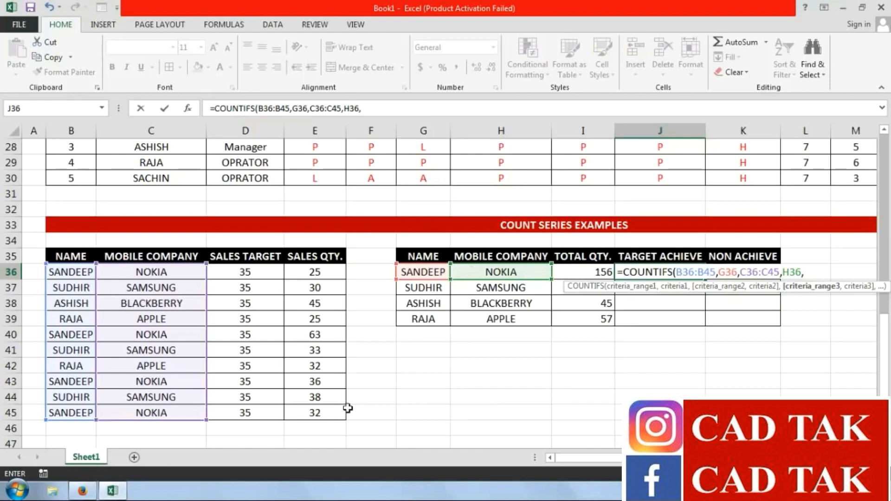
pyautogui.moveTo(333, 410); pyautogui.dragTo(330, 275)
pyautogui.write(',">35')
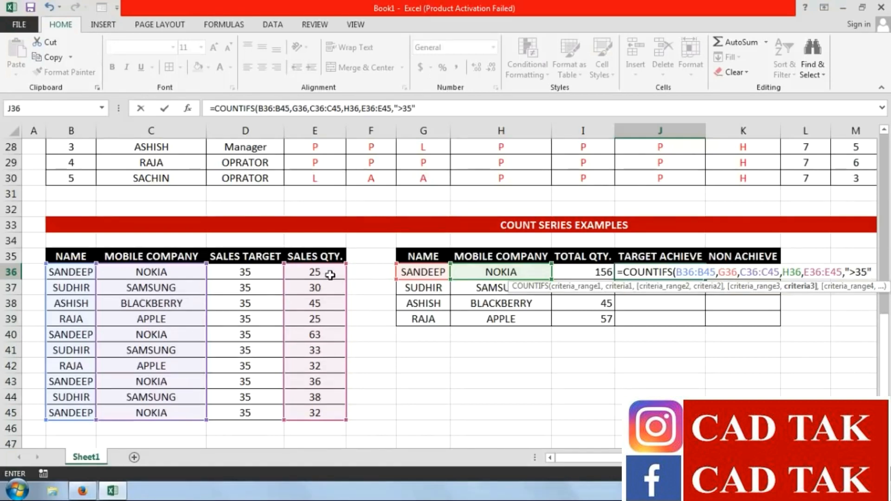
pyautogui.press('Return')
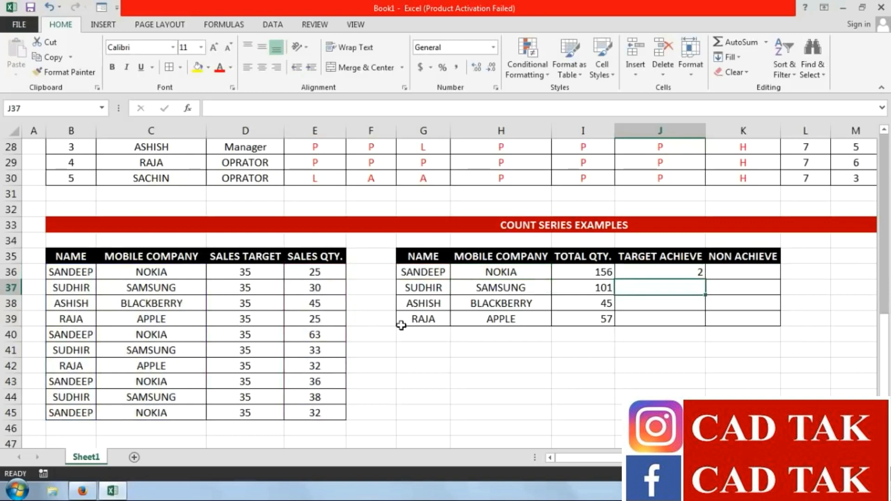
# Count the second salesperson's sales above 35 in J37 with =COUNTIFS(B36:B45,G37,C36:C45,H37,E36:E45,">35")
pyautogui.click(628, 276)
pyautogui.click(682, 287)
pyautogui.write('=COUNT')
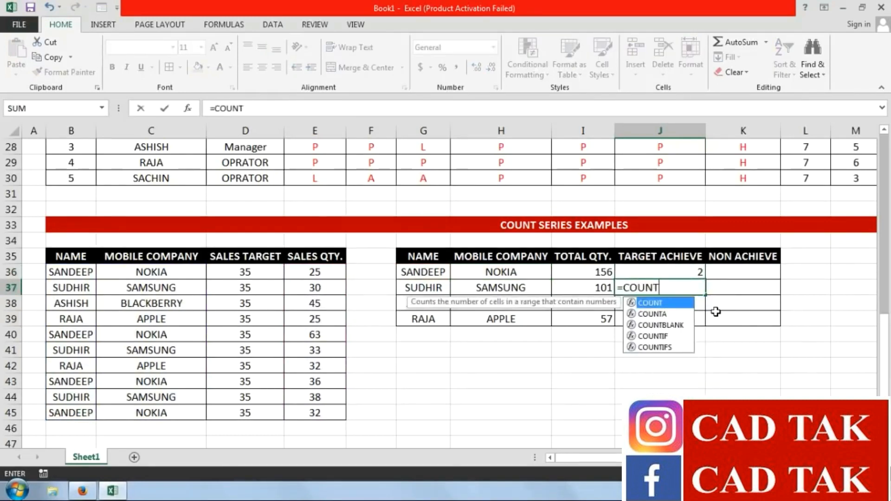
pyautogui.write('IFS(')
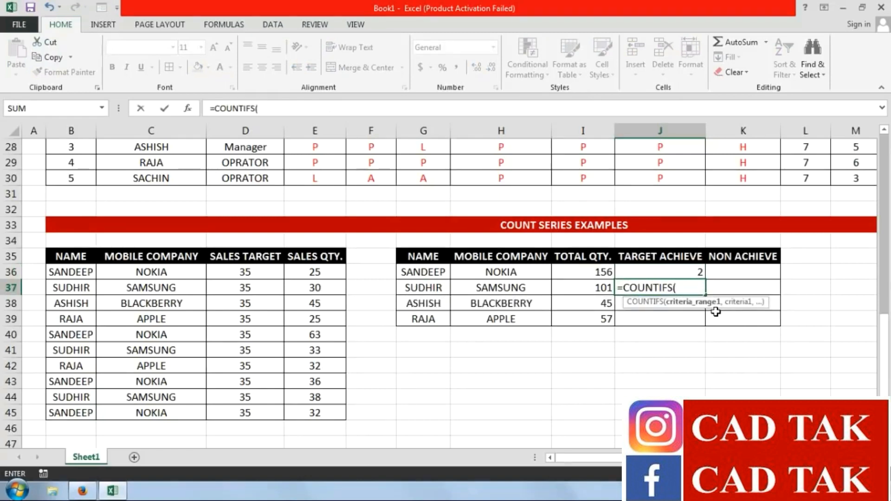
pyautogui.moveTo(72, 413); pyautogui.dragTo(76, 274)
pyautogui.write(',')
pyautogui.click(413, 287)
pyautogui.write(',')
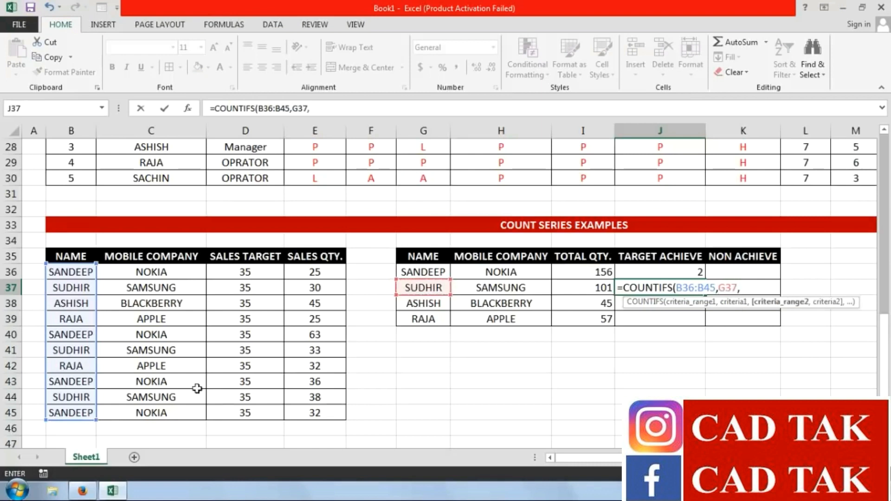
pyautogui.moveTo(175, 413); pyautogui.dragTo(178, 276)
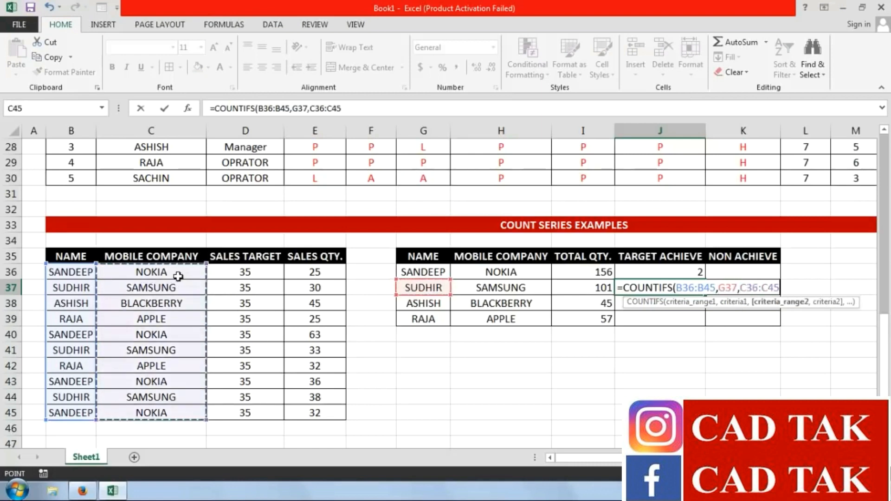
pyautogui.write(',')
pyautogui.click(487, 287)
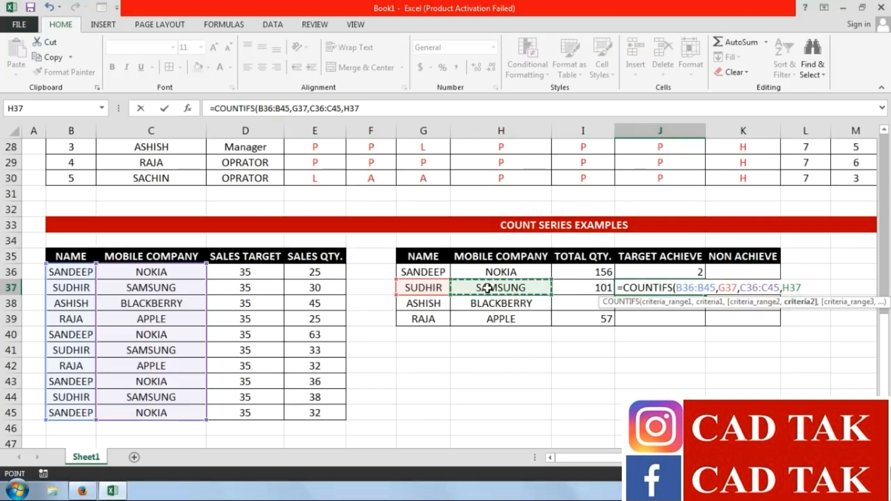
pyautogui.write(',')
pyautogui.moveTo(325, 412); pyautogui.dragTo(324, 275)
pyautogui.write(',')
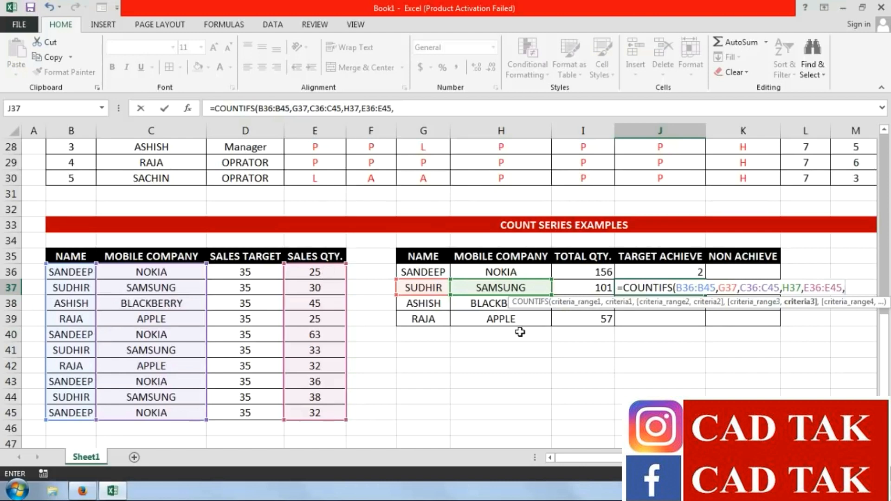
pyautogui.write('">35')
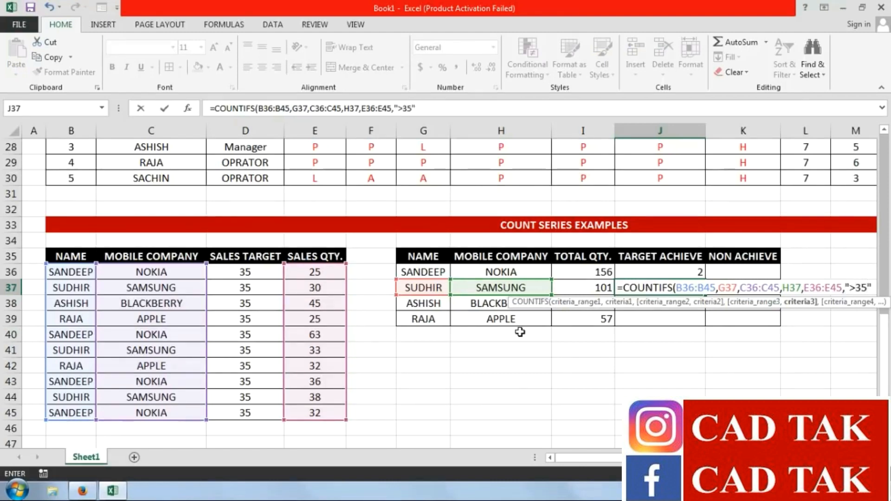
pyautogui.press('Return')
# Fill the TARGET ACHIEVE formula from J36 down to J39
pyautogui.moveTo(682, 273); pyautogui.dragTo(704, 320)
pyautogui.click(687, 386)
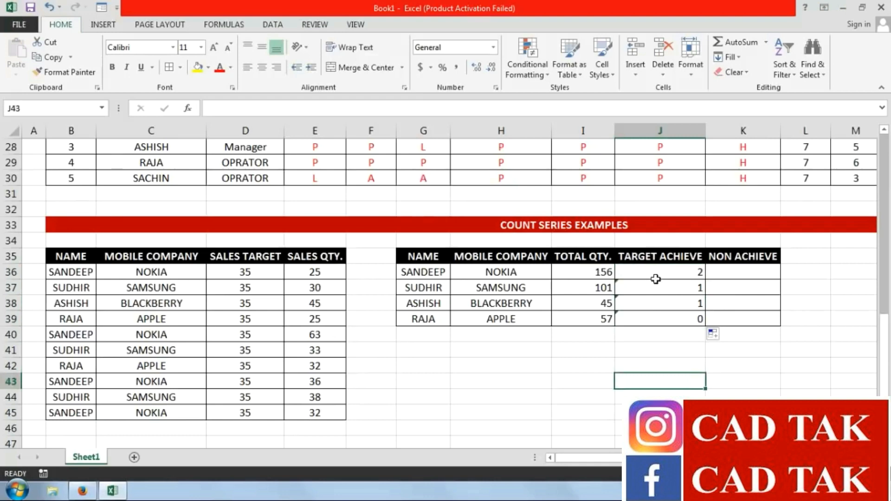
# Compare the sales target with the sales quantity in the first salesperson's NOKIA rows 36, 40, 43 and 45
pyautogui.moveTo(229, 275); pyautogui.dragTo(303, 273)
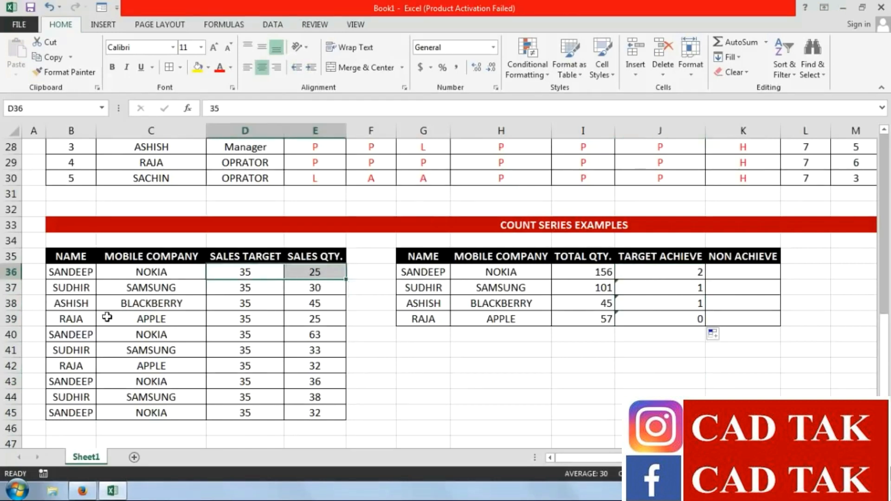
pyautogui.moveTo(103, 334); pyautogui.dragTo(300, 334)
pyautogui.moveTo(97, 381); pyautogui.dragTo(302, 382)
pyautogui.moveTo(278, 413); pyautogui.dragTo(329, 414)
pyautogui.moveTo(249, 335); pyautogui.dragTo(293, 334)
pyautogui.moveTo(248, 382); pyautogui.dragTo(306, 381)
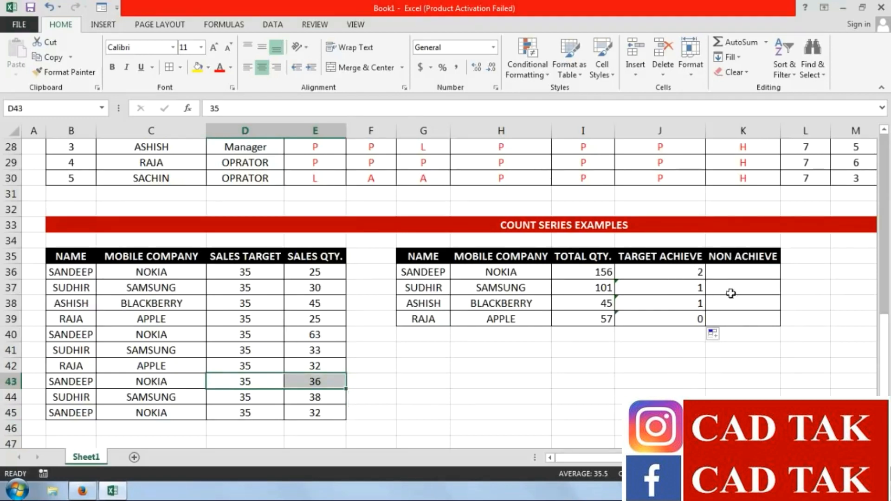
# Select K36, the first salesperson's NON ACHIEVE cell
pyautogui.click(754, 270)
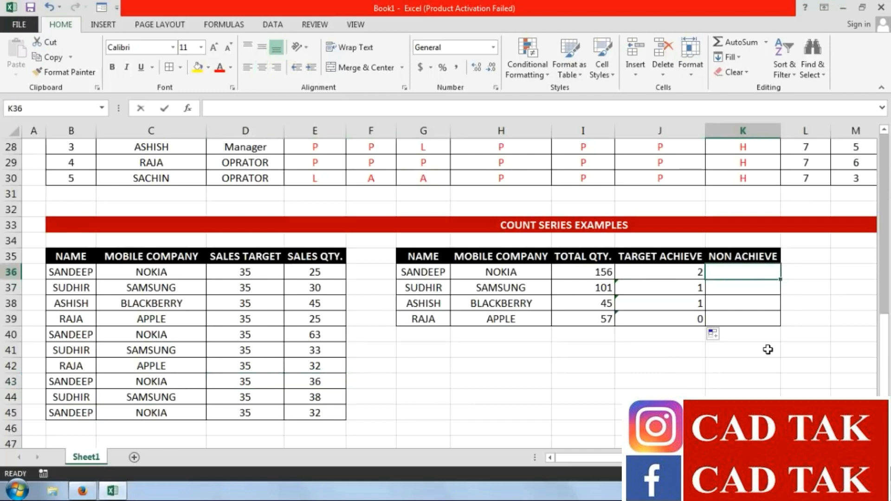
# Start a COUNTIFS formula in K36 that matches the name range B36:B45 against the name in G36
pyautogui.write('=COUNTIF')
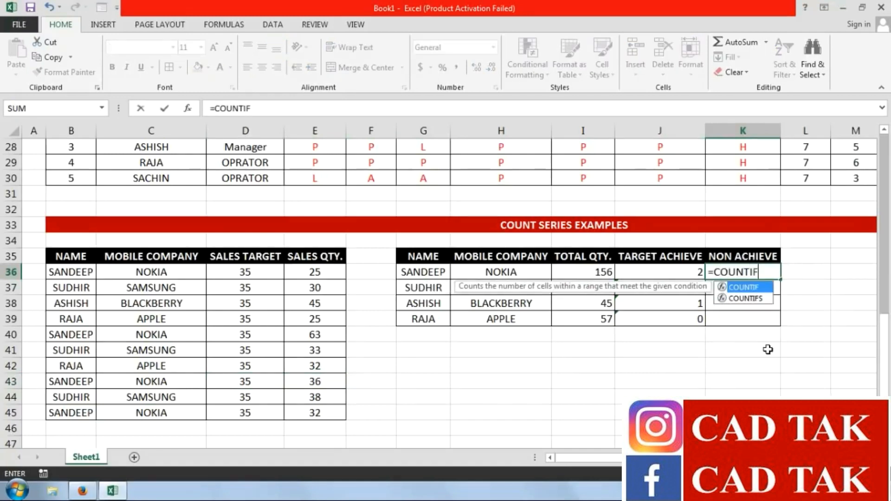
pyautogui.write('S')
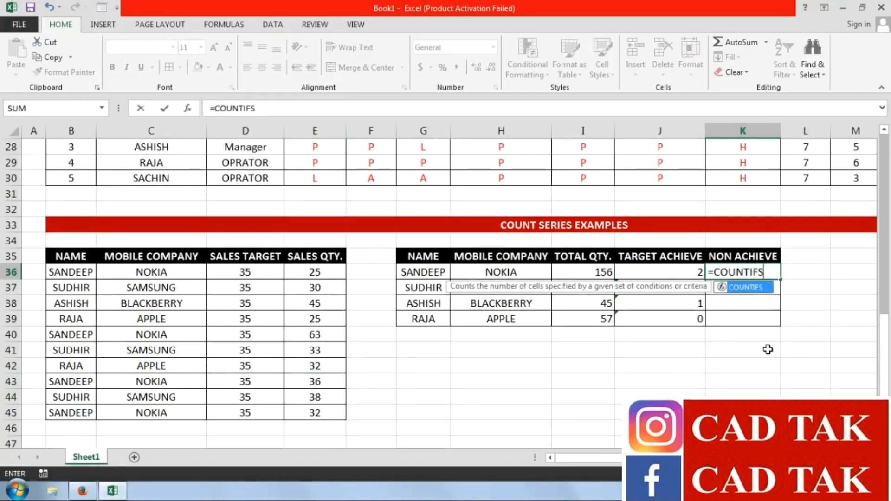
pyautogui.write('(')
pyautogui.click(87, 411)
pyautogui.moveTo(87, 365); pyautogui.dragTo(84, 274)
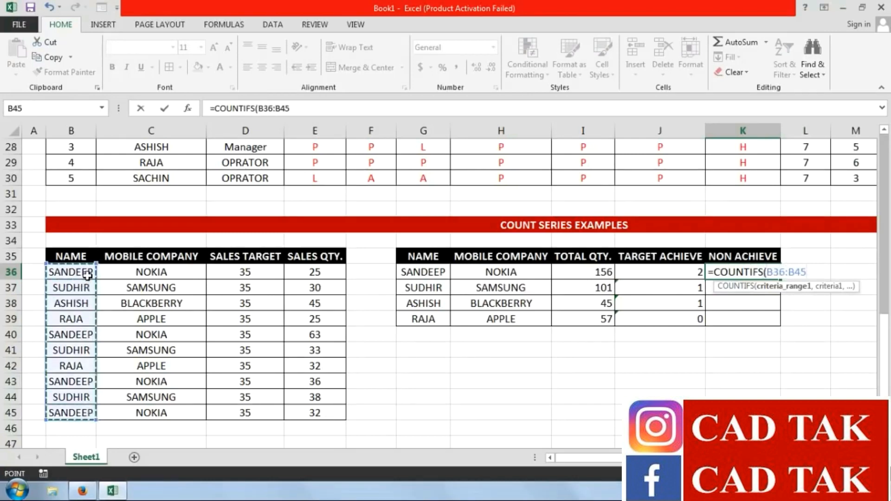
pyautogui.write(',')
pyautogui.click(431, 276)
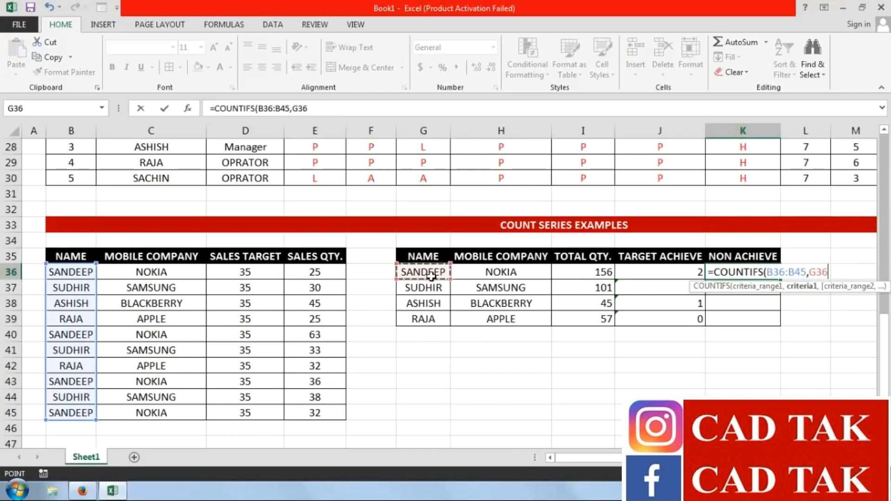
# Add a second condition to the COUNTIFS formula matching company range C36:C45 against H36
pyautogui.write(',')
pyautogui.click(188, 413)
pyautogui.moveTo(189, 379); pyautogui.dragTo(186, 272)
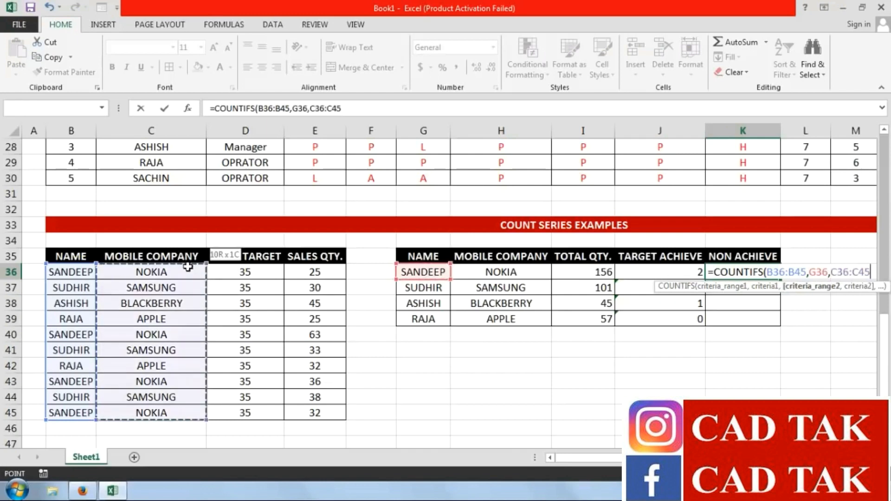
pyautogui.write(',')
pyautogui.click(486, 274)
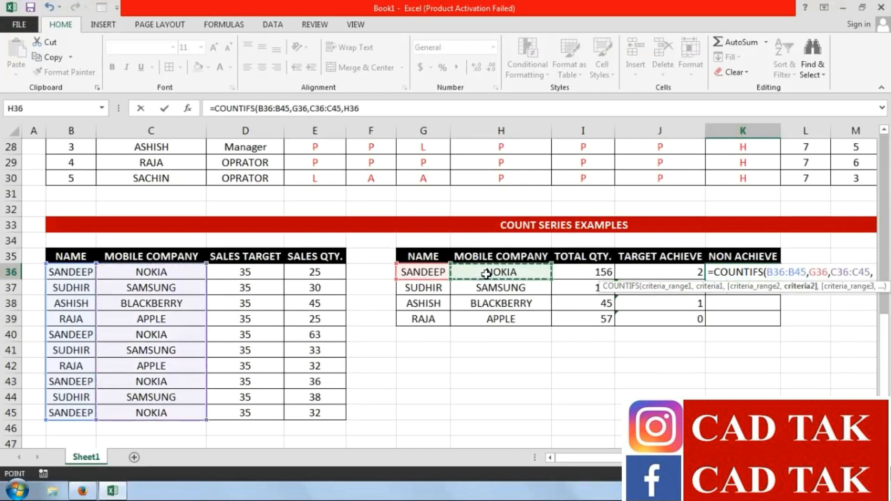
# Complete the COUNTIFS formula with sales quantity range E36:E45 and the criterion "<35"
pyautogui.write(',')
pyautogui.click(335, 411)
pyautogui.moveTo(335, 387); pyautogui.dragTo(333, 279)
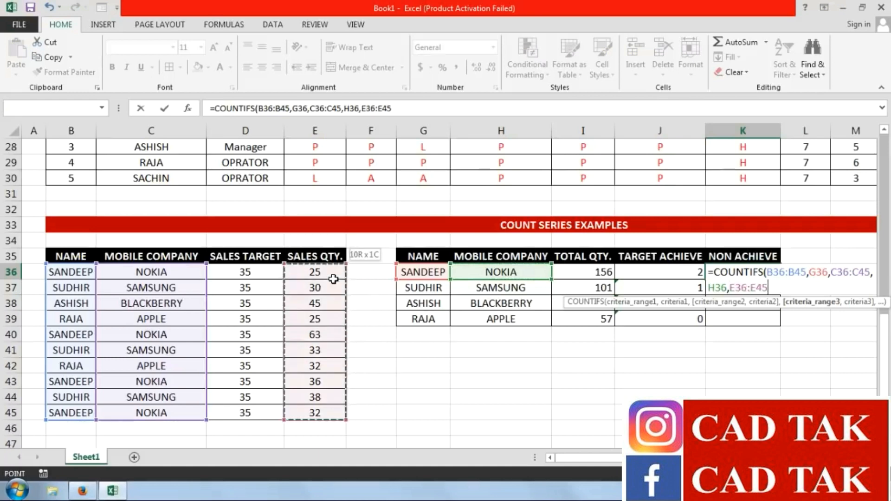
pyautogui.write(',')
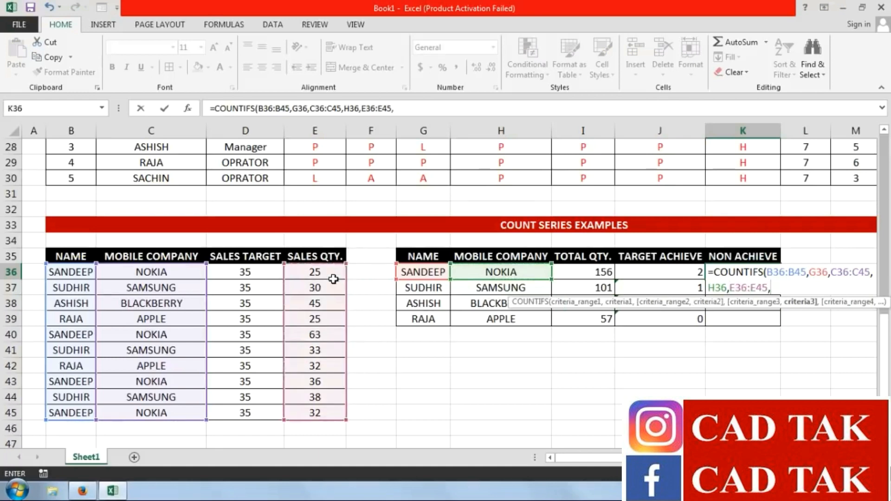
pyautogui.write('"<35')
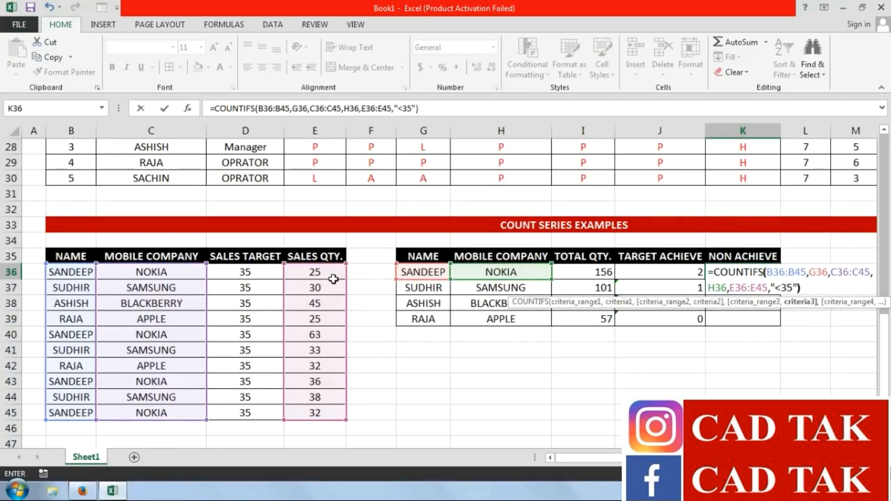
pyautogui.press('Return')
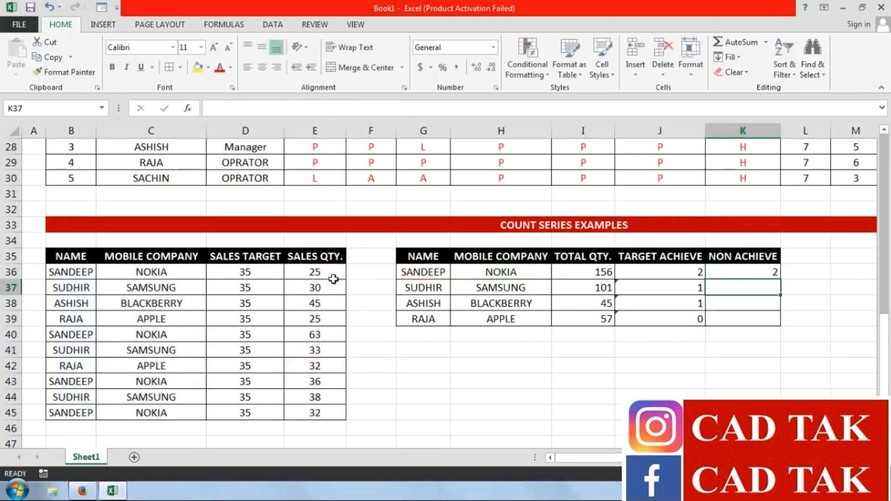
# Fill the NON ACHIEVE formula from K36 down to K39
pyautogui.click(754, 273)
pyautogui.moveTo(779, 279); pyautogui.dragTo(779, 325)
pyautogui.click(749, 364)
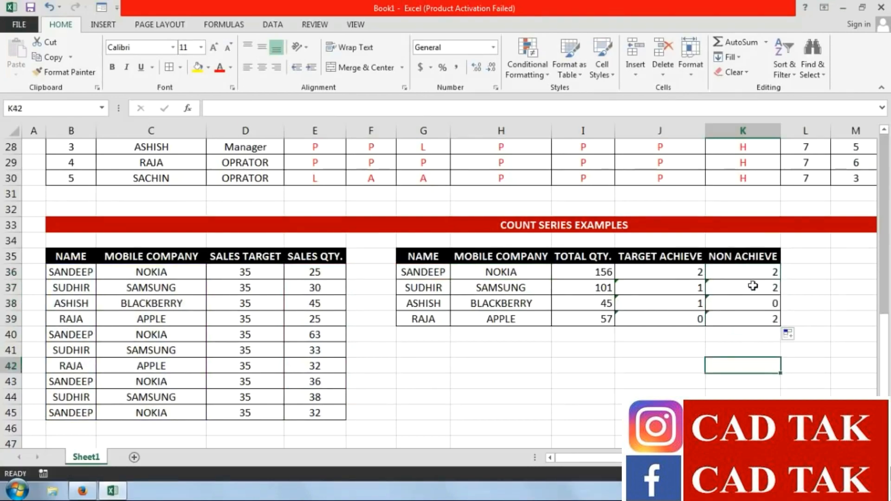
pyautogui.click(672, 387)
# Highlight the COUNTIFS entry in C10 of the formula series list with yellow fill
pyautogui.scroll(8, 186, 195)
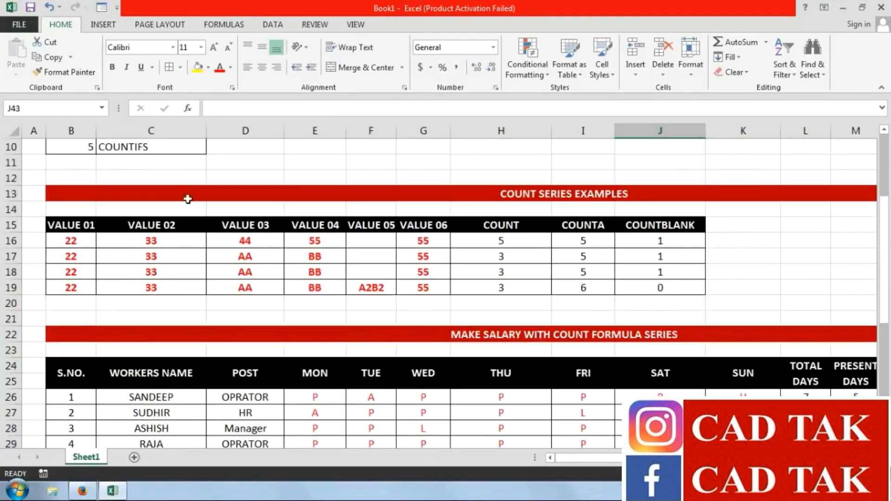
pyautogui.click(163, 243)
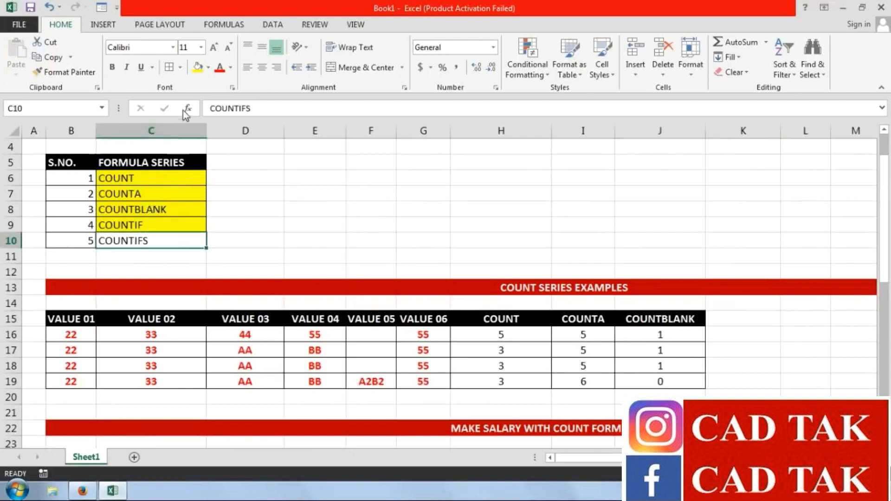
pyautogui.click(197, 67)
pyautogui.click(235, 221)
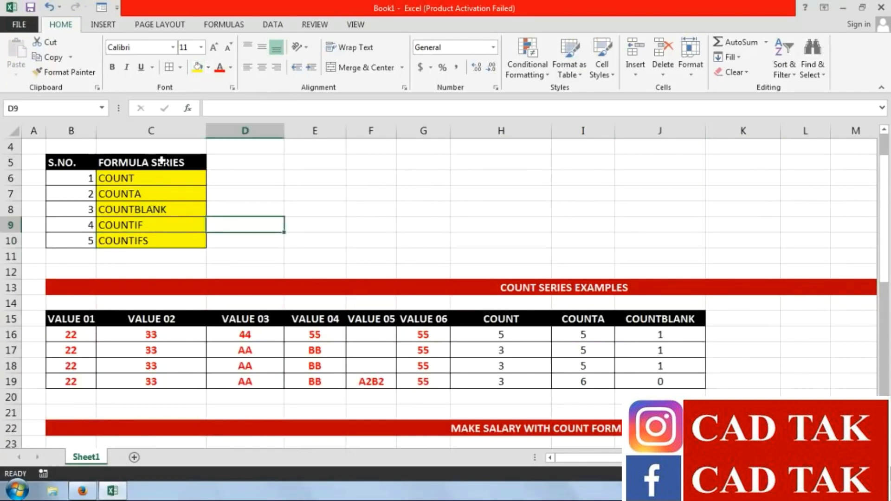
# Review the worksheet's count examples, the salary table and the sales summary table in G35:K39
pyautogui.click(405, 210)
pyautogui.click(569, 212)
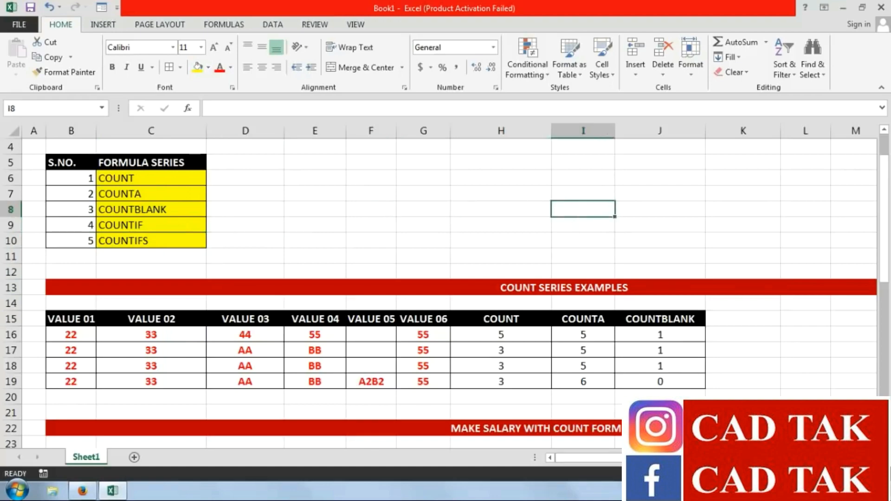
pyautogui.scroll(-2, 445, 279)
pyautogui.click(666, 284)
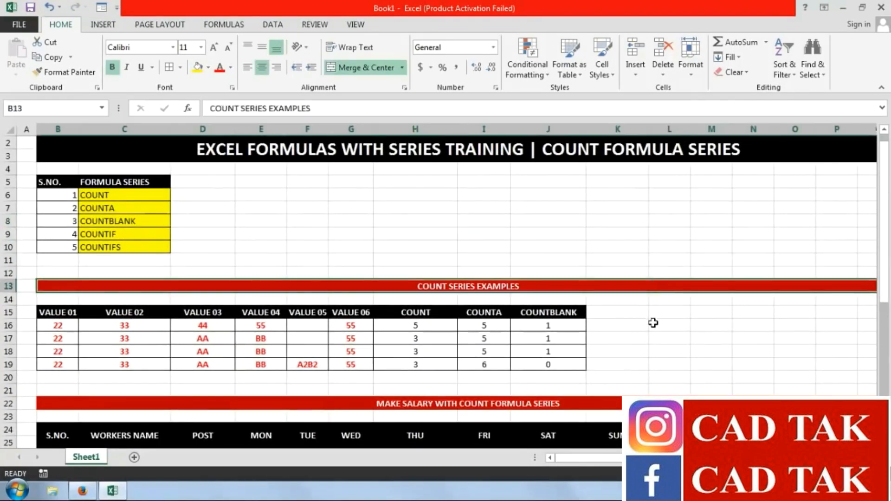
pyautogui.scroll(-5, 652, 323)
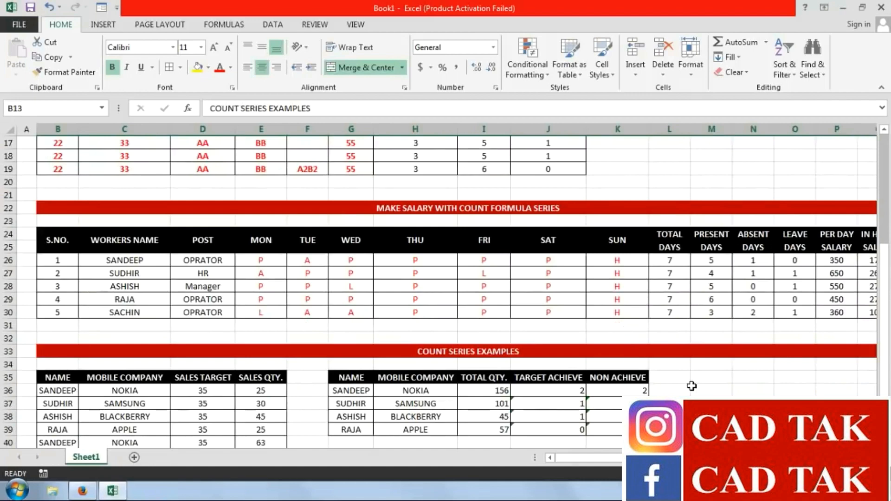
pyautogui.scroll(-2, 692, 386)
pyautogui.moveTo(635, 354); pyautogui.dragTo(332, 301)
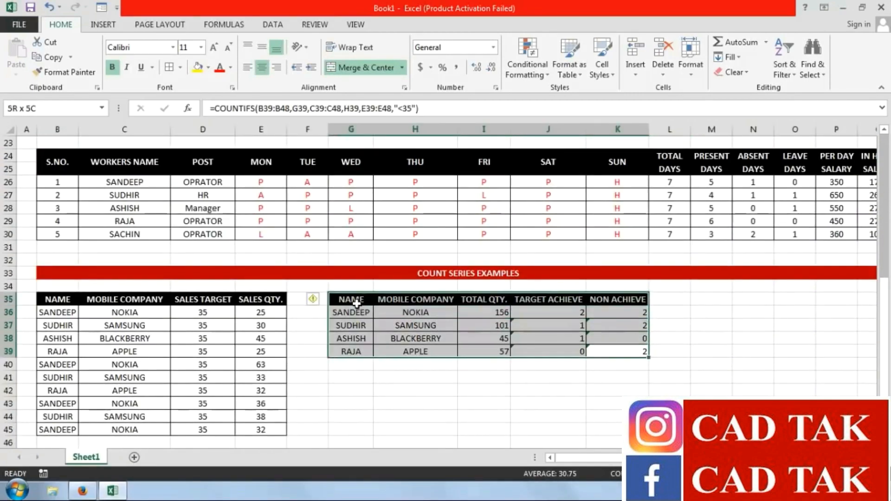
pyautogui.click(540, 378)
pyautogui.click(659, 379)
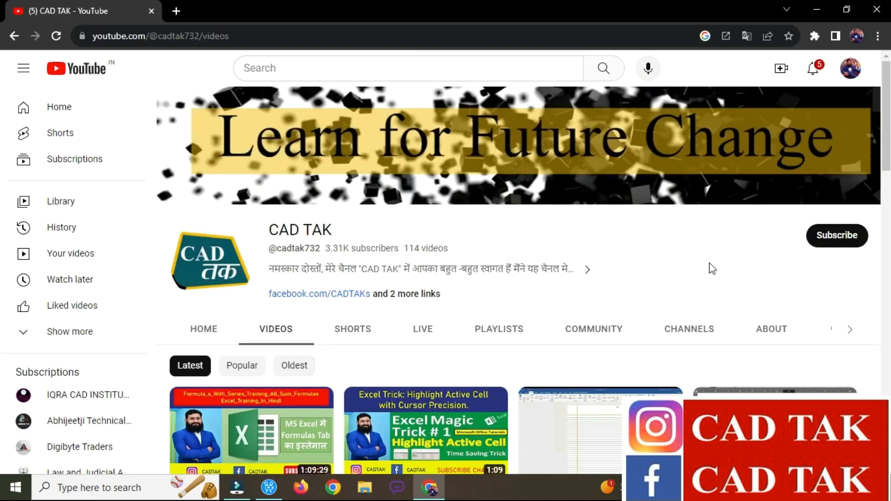
# Subscribe to the CAD TAK channel on YouTube and set its notifications to All
pyautogui.scroll(-5, 634, 280)
pyautogui.scroll(5, 639, 284)
pyautogui.click(830, 239)
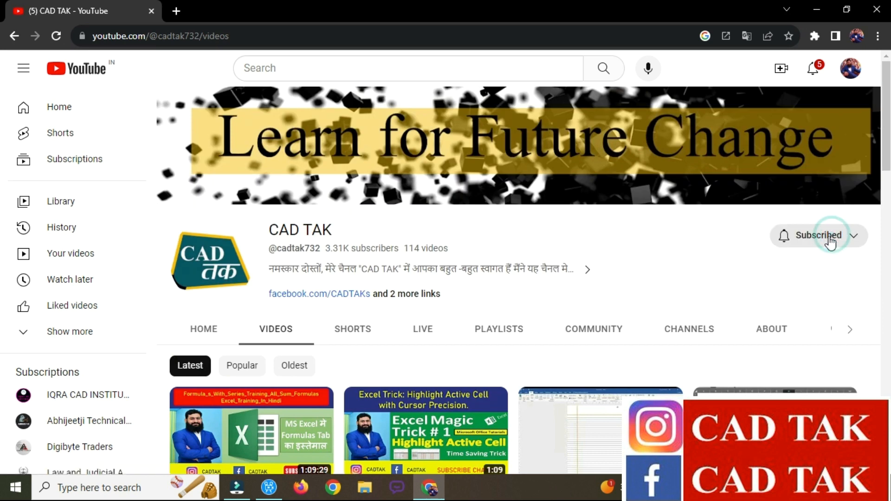
pyautogui.click(788, 243)
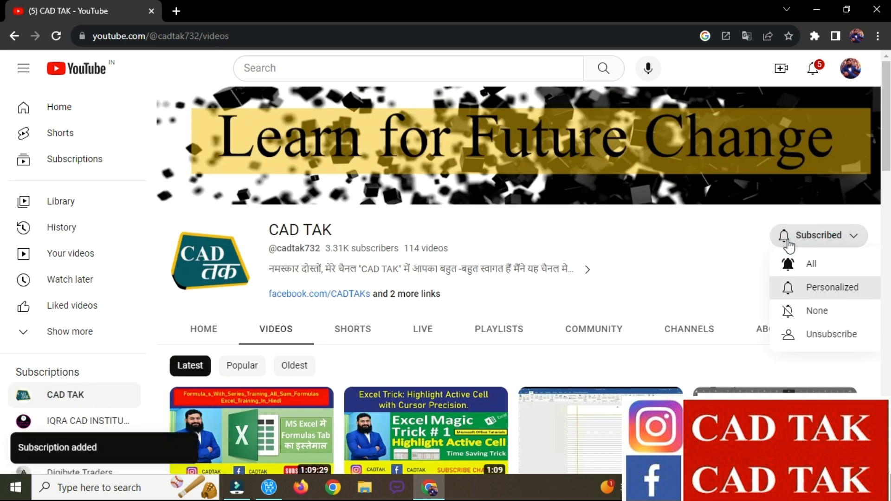
pyautogui.click(806, 268)
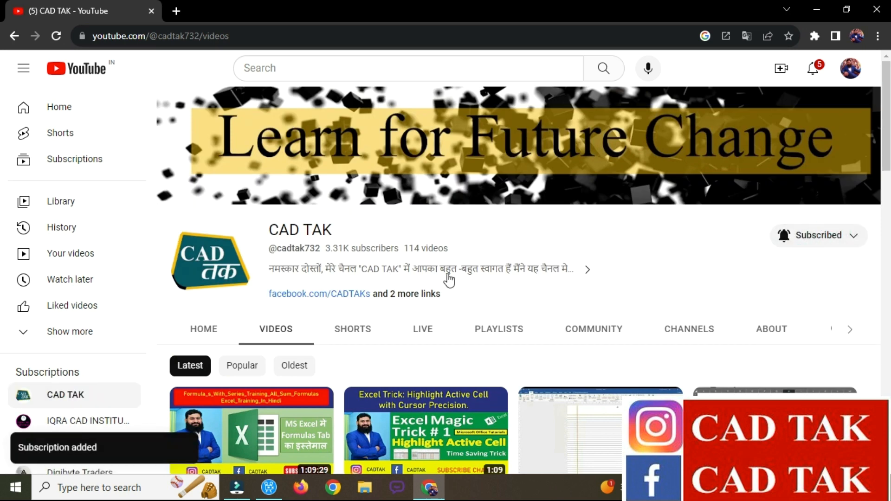
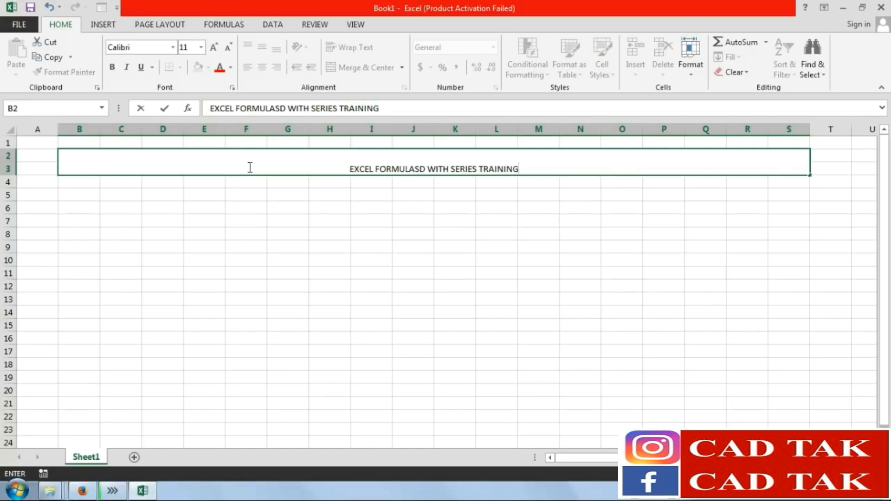
# Complete the merged title in B2 by adding "| AVERAGE FORMULA SERIES" after "TRAINING"
pyautogui.write('| AVERAGE')
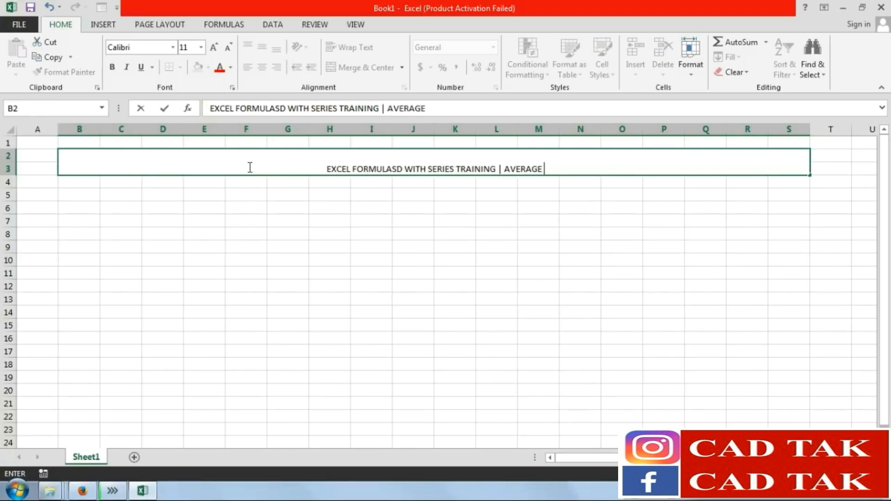
pyautogui.write(' FORMUL')
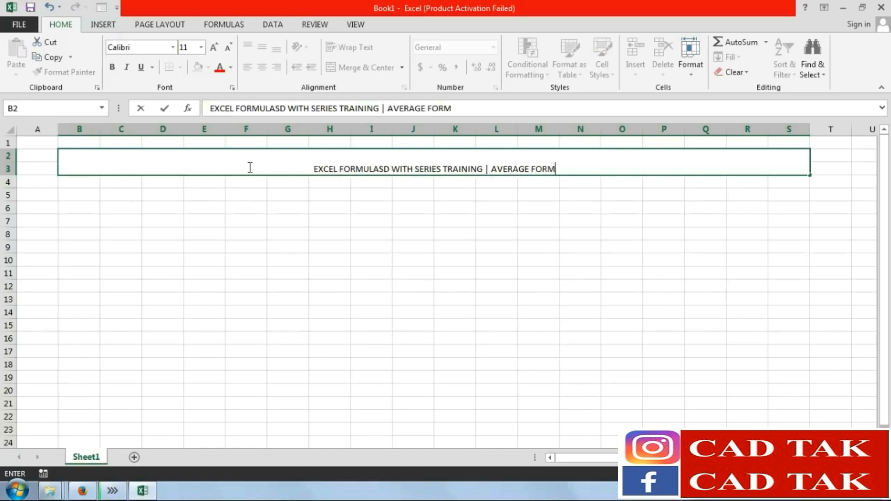
pyautogui.write('A SERIES')
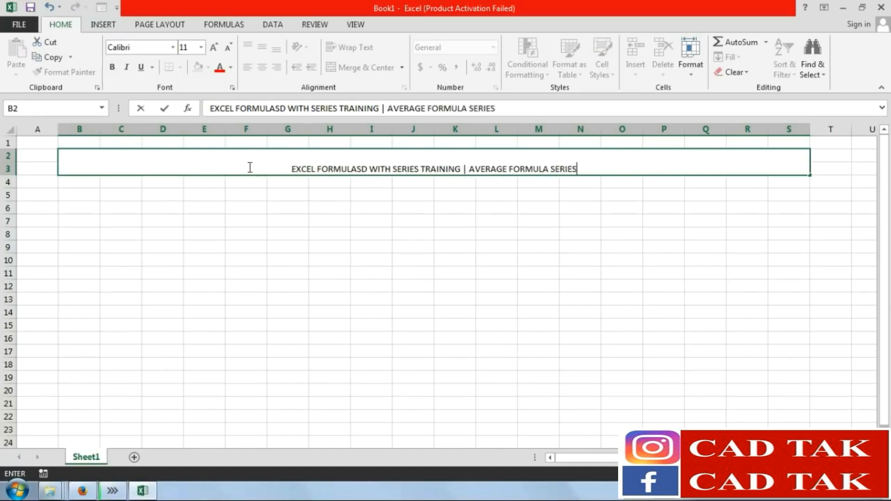
pyautogui.press('Return')
# Vertically center the title in B2, make it bold and enlarge its font to size 22
pyautogui.click(196, 172)
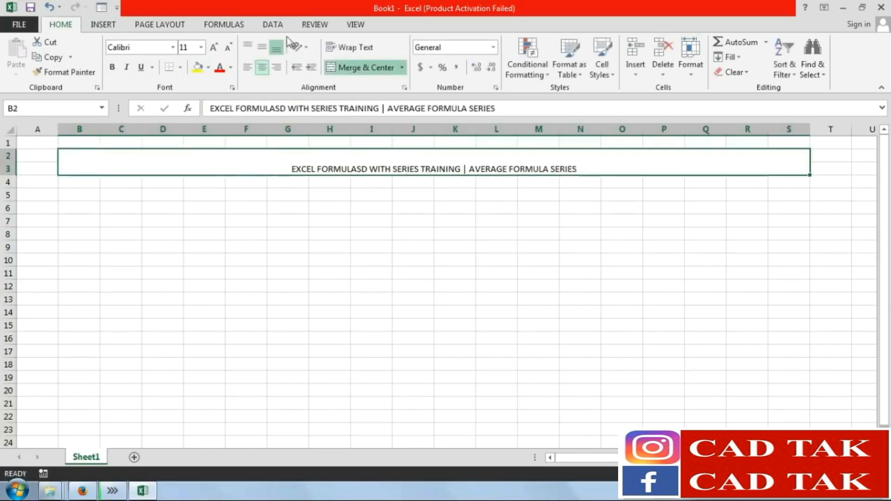
pyautogui.click(261, 47)
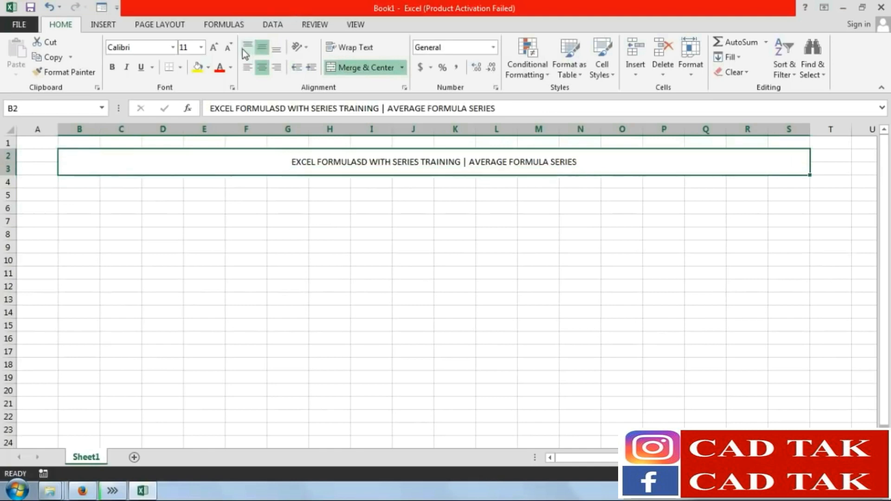
pyautogui.click(113, 68)
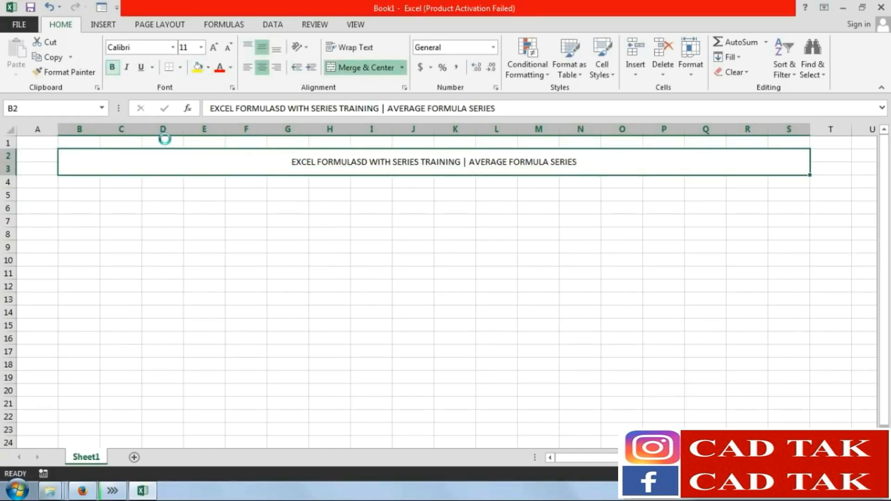
pyautogui.click(213, 48)
pyautogui.click(214, 48)
pyautogui.click(214, 48)
pyautogui.click(213, 48)
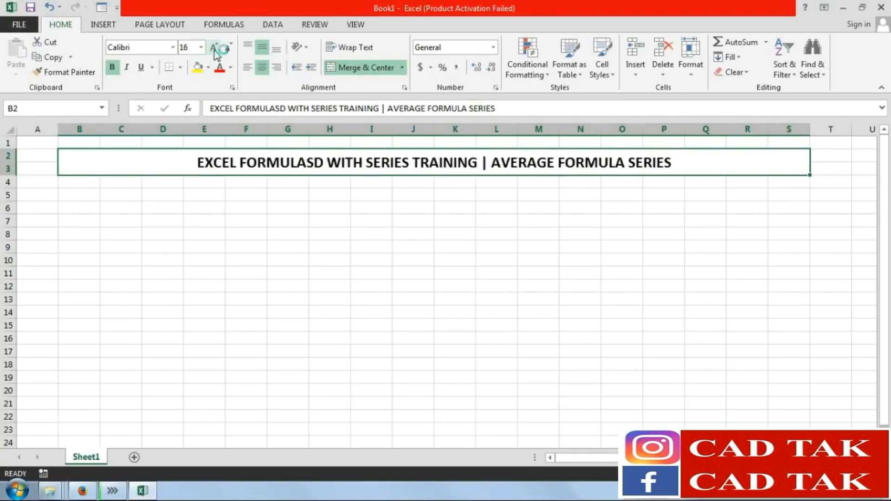
pyautogui.click(214, 48)
pyautogui.click(214, 48)
# Give the title cell a black fill and white font color
pyautogui.click(207, 68)
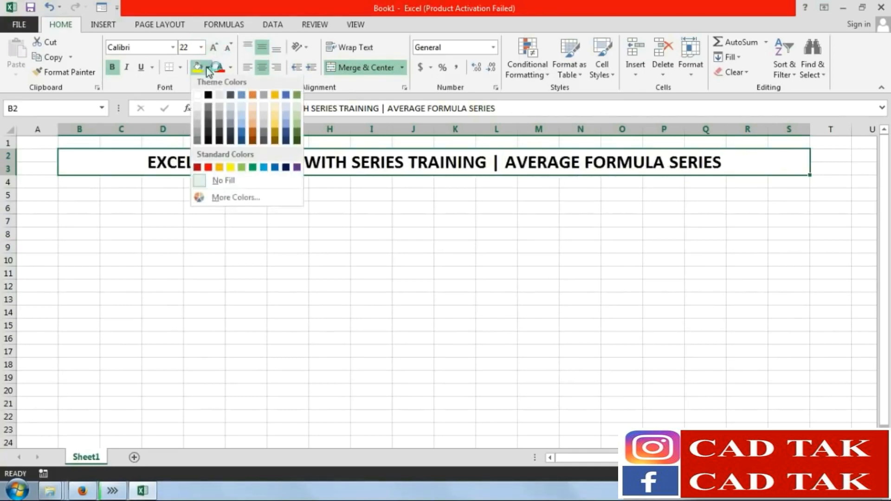
pyautogui.click(208, 95)
pyautogui.click(230, 68)
pyautogui.click(220, 112)
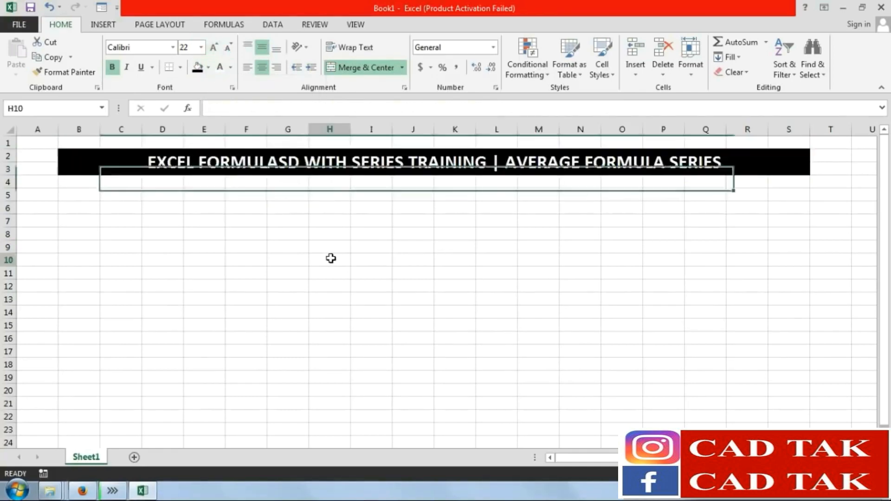
# Narrow column A to a slim margin beside the title
pyautogui.click(330, 257)
pyautogui.click(268, 243)
pyautogui.moveTo(58, 131); pyautogui.dragTo(33, 132)
# Enter the header "S.NO." in B5 and move on to C5
pyautogui.click(69, 199)
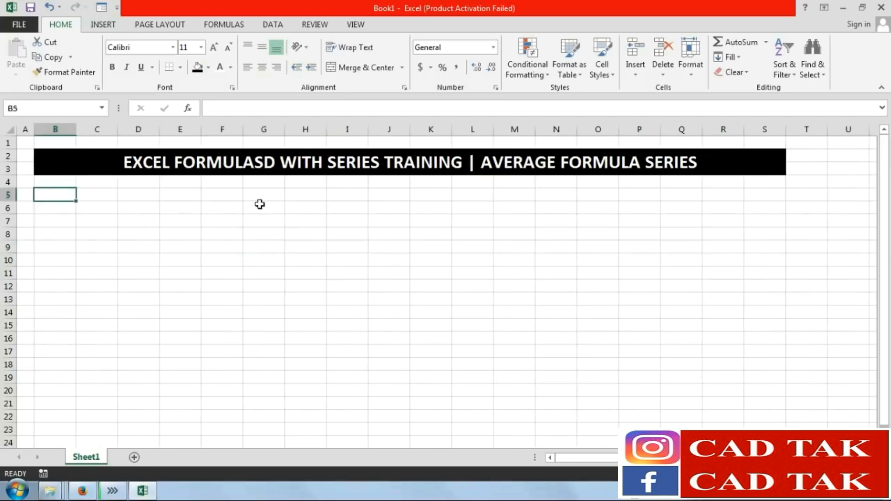
pyautogui.write('S.NO.')
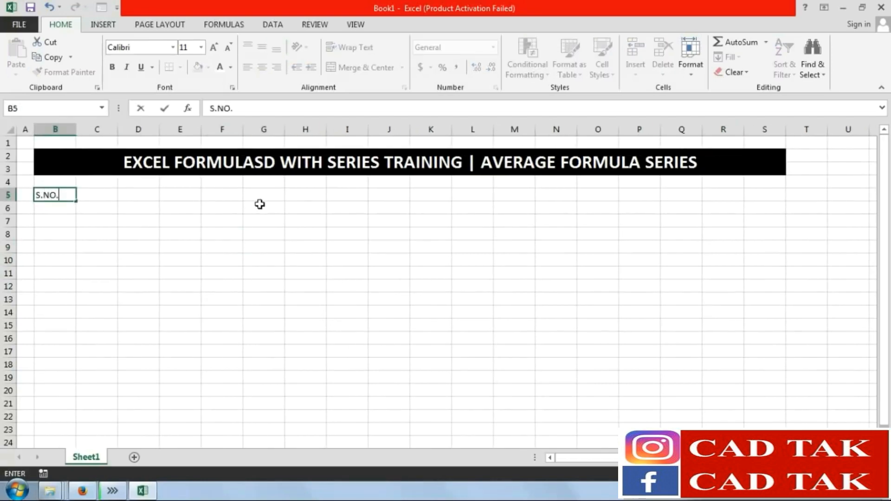
pyautogui.press('Tab')
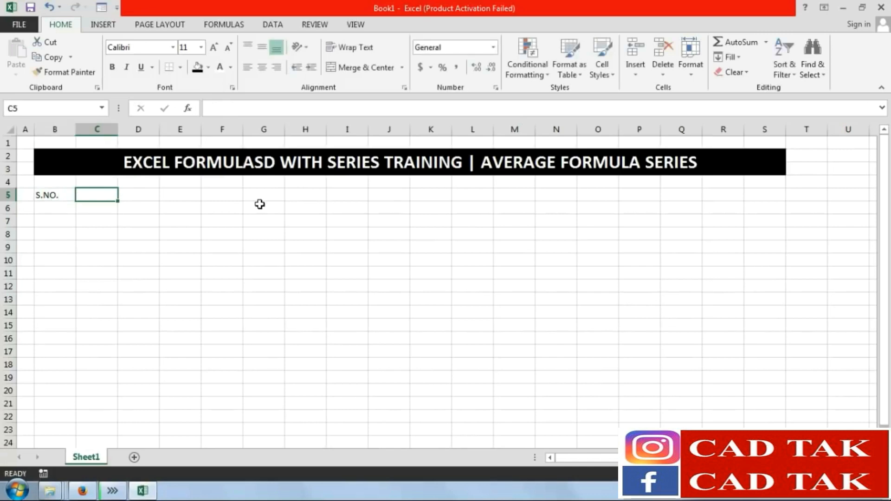
# Enter the header "FORMULAS SERIES" in C5 and widen column C to fit it
pyautogui.write('SORM')
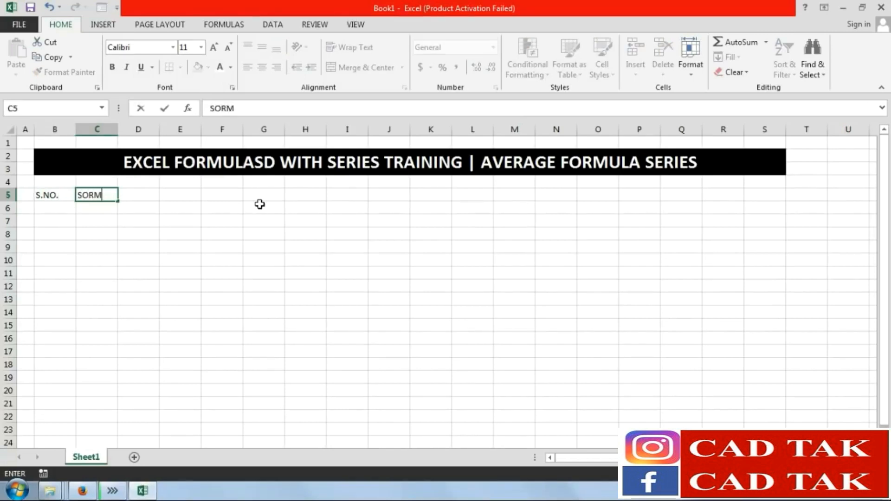
pyautogui.write('ULAS SERIES')
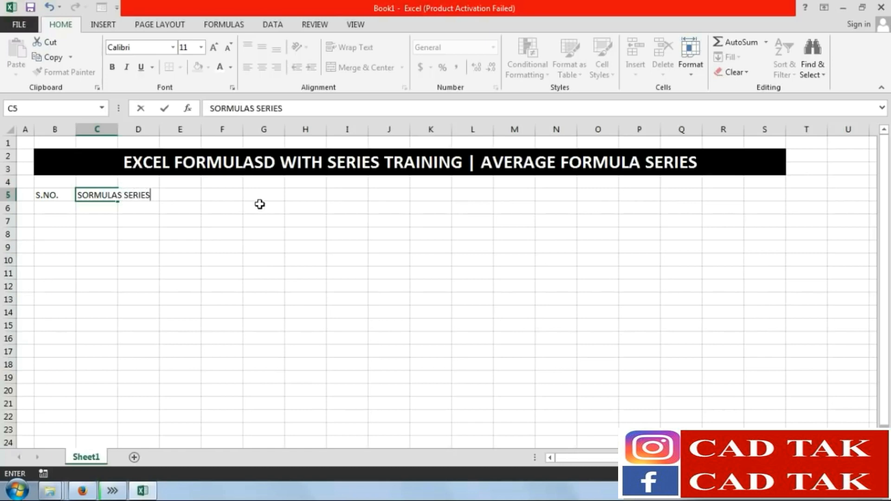
pyautogui.press('Return')
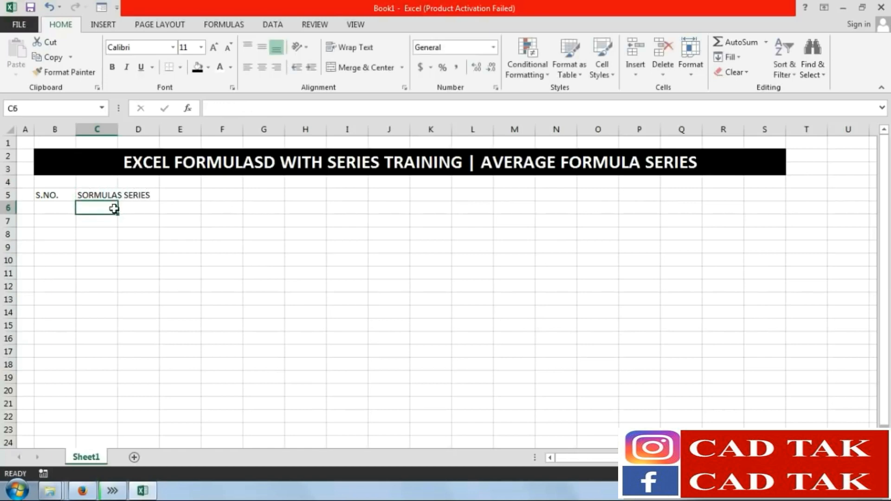
pyautogui.doubleClick(78, 195)
pyautogui.press('Delete')
pyautogui.write('F')
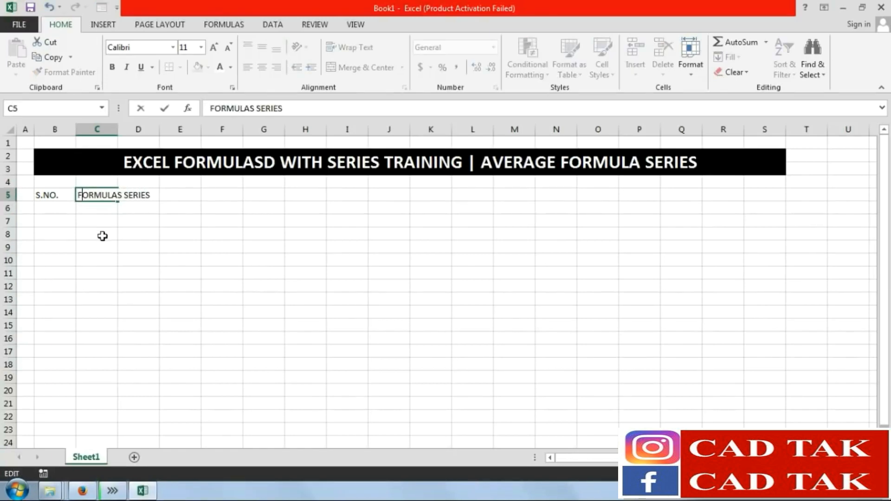
pyautogui.press('Return')
pyautogui.moveTo(117, 129); pyautogui.dragTo(153, 129)
pyautogui.click(159, 256)
# List the function names AVERAGE in C6 and AVERAGEA in C7
pyautogui.click(94, 209)
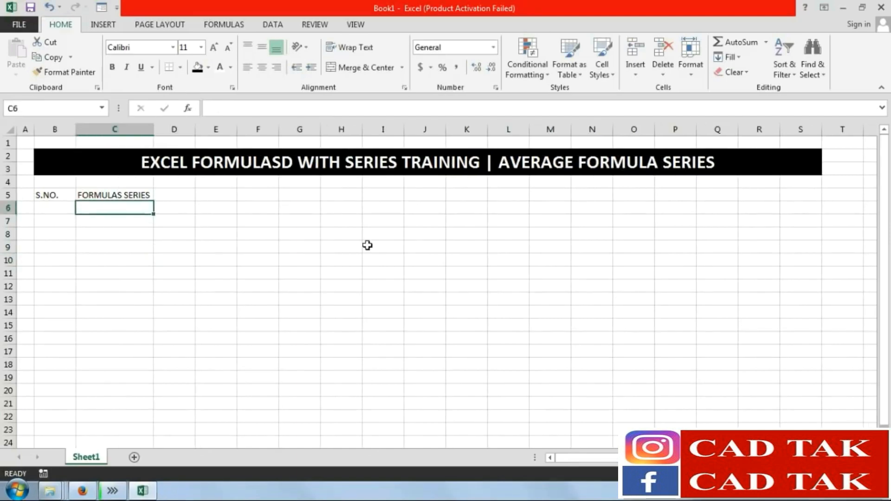
pyautogui.write('A')
pyautogui.click(576, 192)
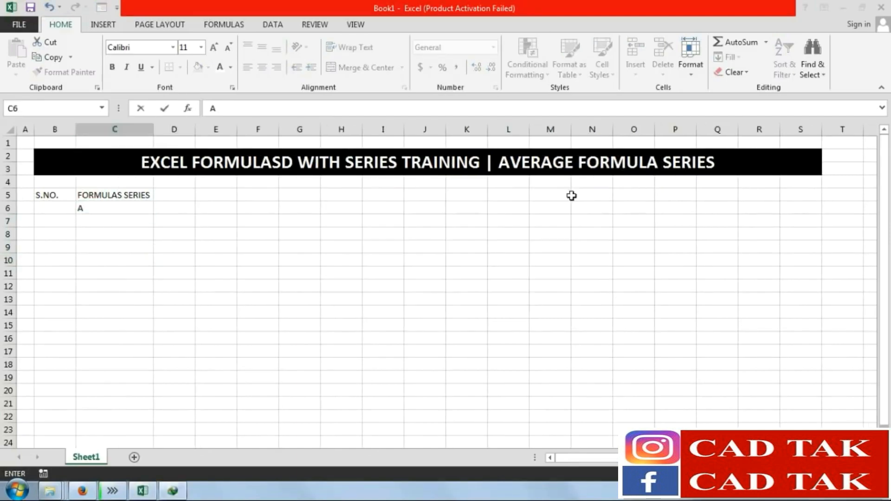
pyautogui.write('VERAGE')
pyautogui.press('Return')
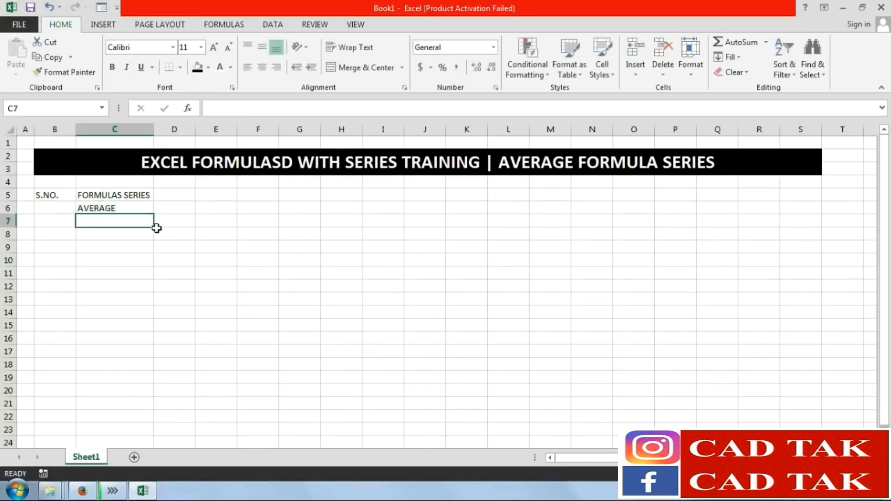
pyautogui.write('AVERAGE')
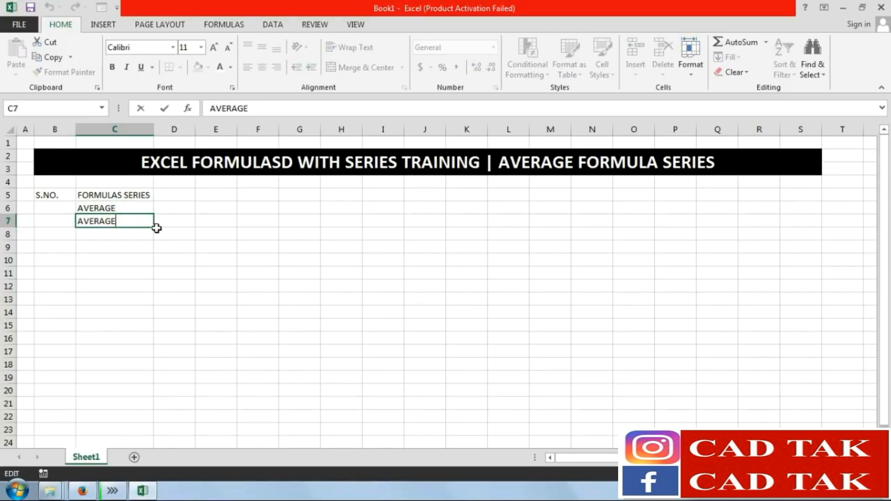
pyautogui.write('A')
pyautogui.press('Return')
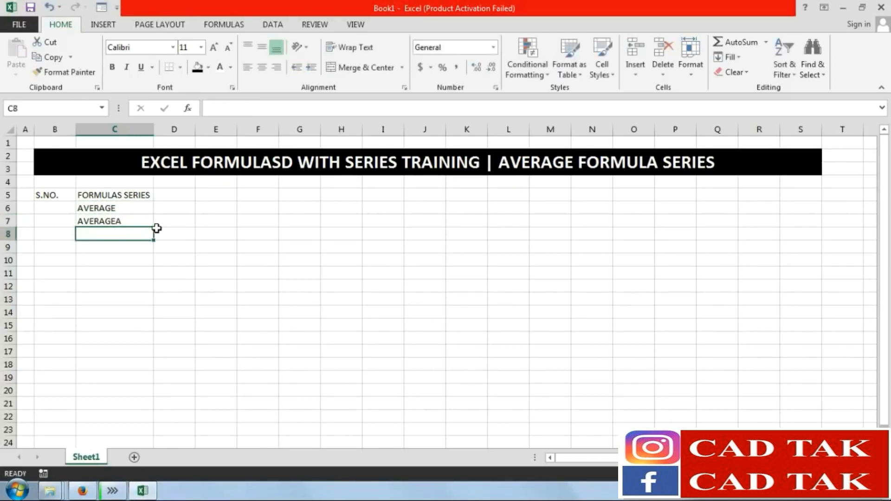
# Add AVERAGEIF in C8 and AVERAGEIFS in C9 to the function list
pyautogui.write('AVERAGEA')
pyautogui.press('BackSpace')
pyautogui.write('I')
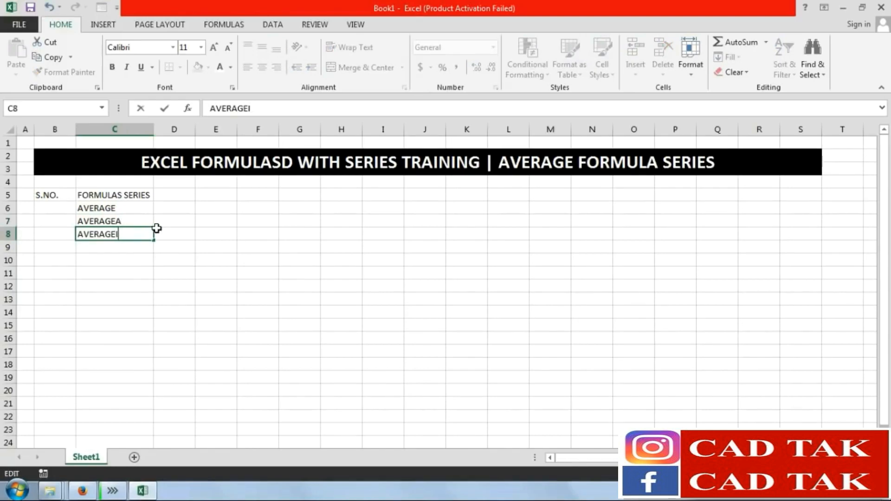
pyautogui.write('F')
pyautogui.press('Return')
pyautogui.hotkey('ctrl', 'd')
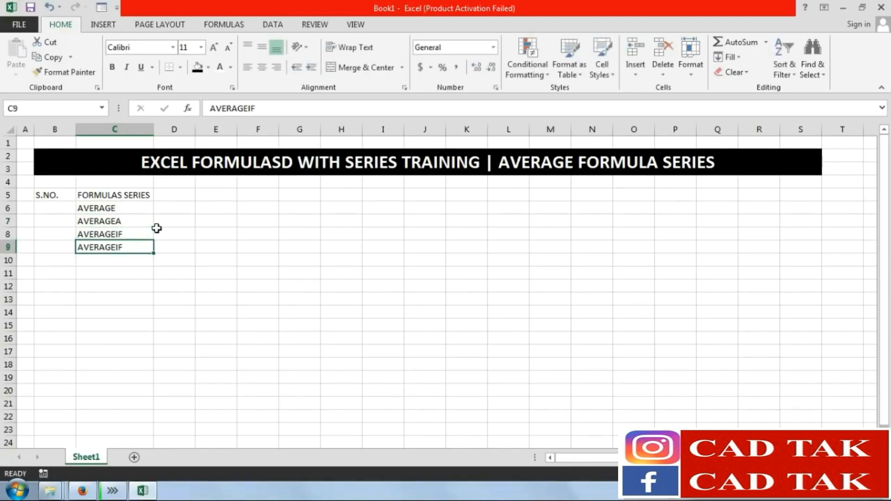
pyautogui.press('F2')
pyautogui.press('Return')
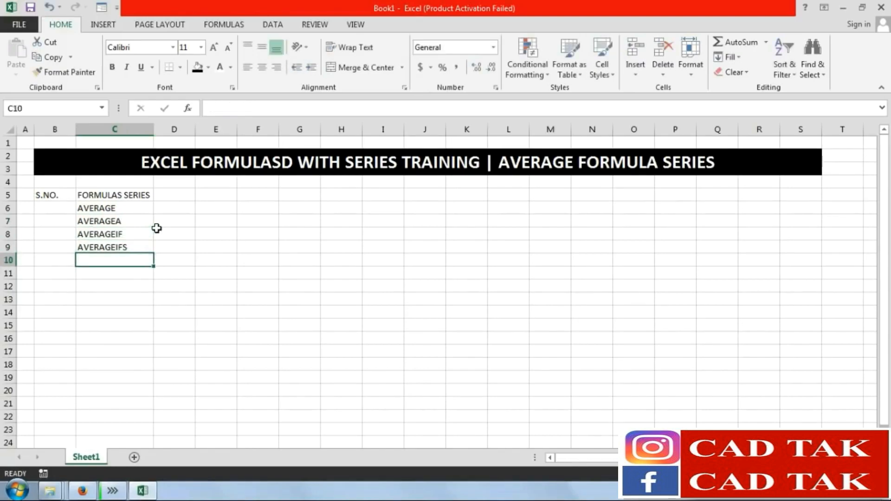
# Number the four listed functions 1 to 4 in B6:B9
pyautogui.click(65, 207)
pyautogui.write('1')
pyautogui.press('Return')
pyautogui.write('2')
pyautogui.press('Return')
pyautogui.write('3')
pyautogui.press('Return')
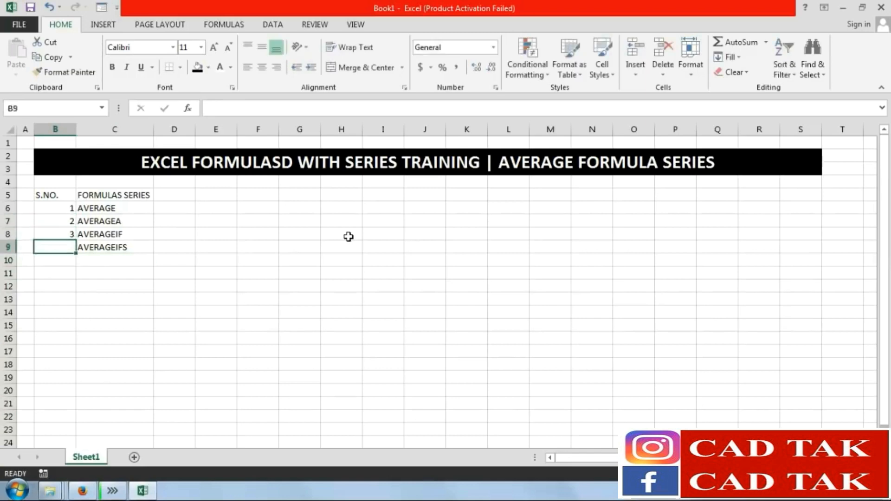
pyautogui.write('4')
pyautogui.press('Return')
# Format the header cells B5:C5 with a black fill and a bold white font
pyautogui.moveTo(64, 194); pyautogui.dragTo(139, 195)
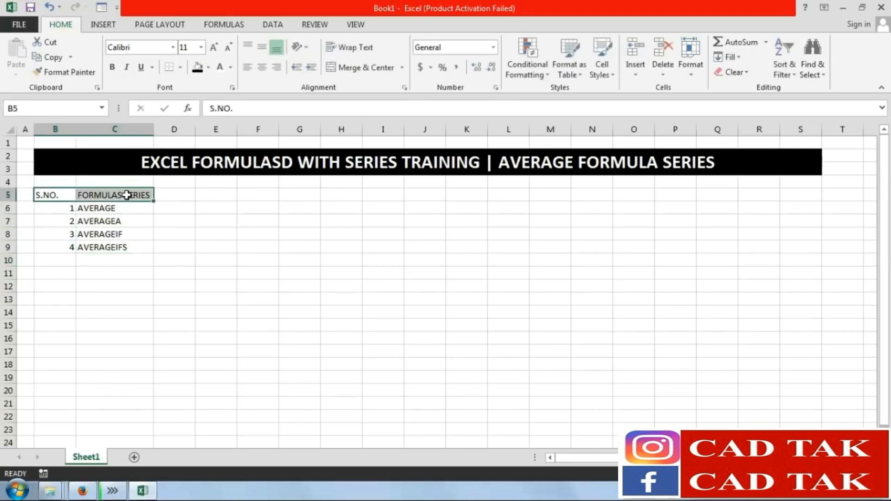
pyautogui.click(197, 67)
pyautogui.click(220, 67)
pyautogui.click(112, 66)
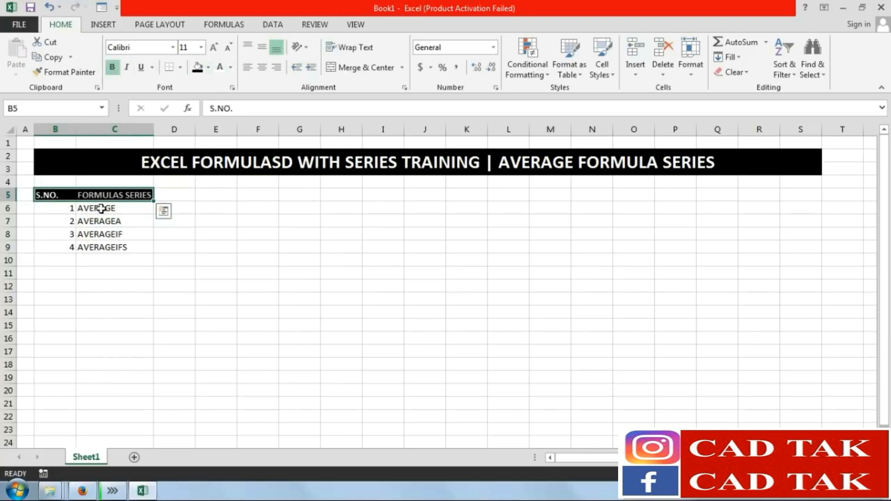
# Apply all borders to the formula list table B5:C9
pyautogui.moveTo(56, 195); pyautogui.dragTo(115, 243)
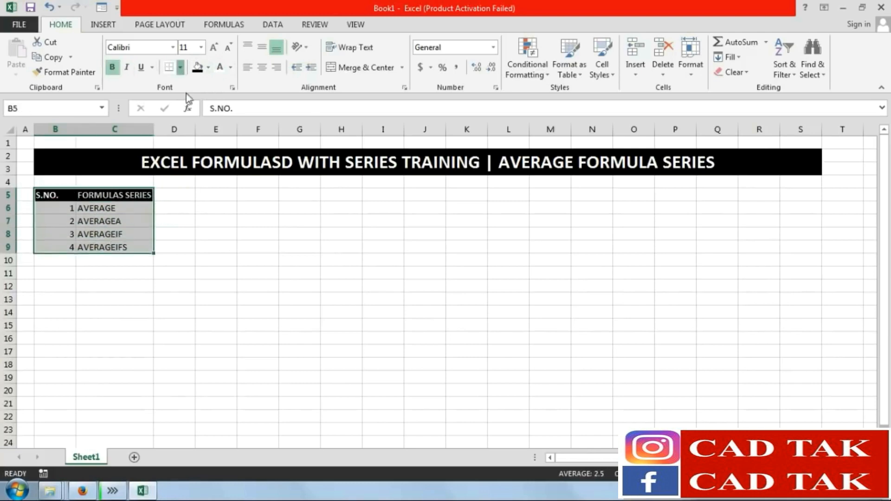
pyautogui.click(180, 67)
pyautogui.click(191, 182)
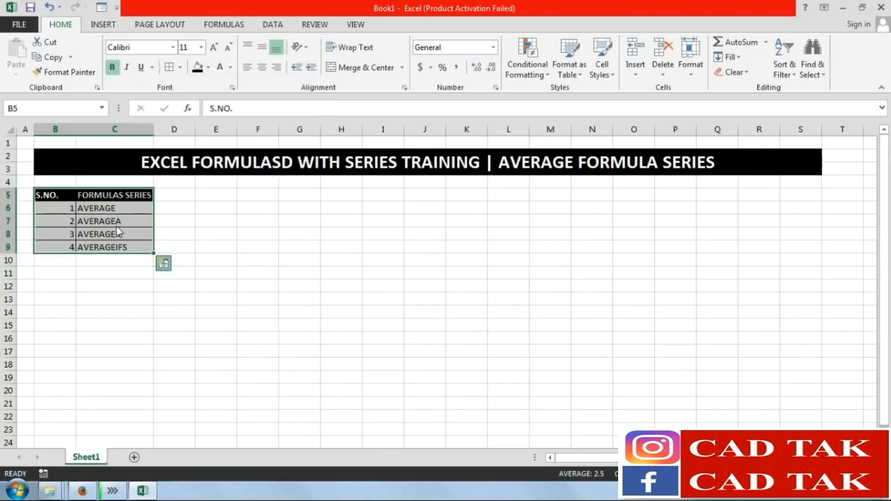
pyautogui.hotkey('ctrl', 'q')
pyautogui.click(130, 231)
pyautogui.click(178, 226)
# Make the serial numbers and function names in B6:C9 bold
pyautogui.click(86, 207)
pyautogui.moveTo(135, 247); pyautogui.dragTo(69, 210)
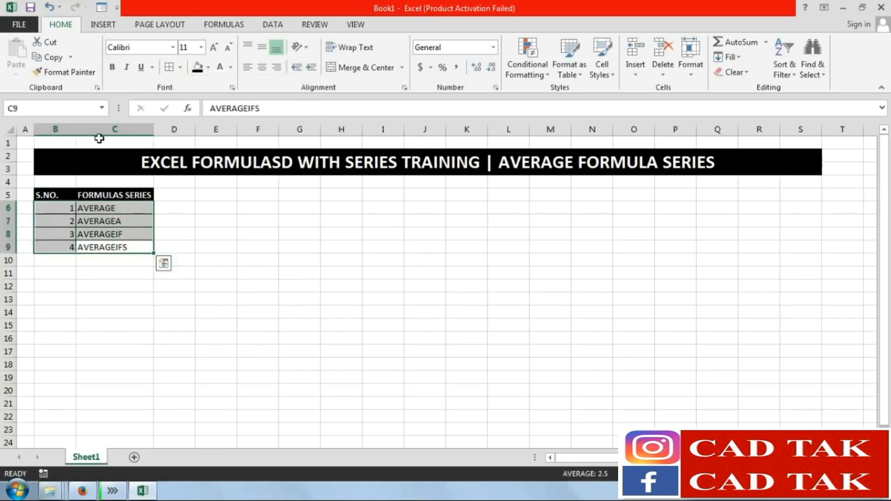
pyautogui.click(115, 69)
pyautogui.click(253, 325)
pyautogui.click(215, 212)
pyautogui.click(231, 245)
# Start the formula =AVER in G7 to view the suggested AVERAGE functions, and discard the entry
pyautogui.click(300, 224)
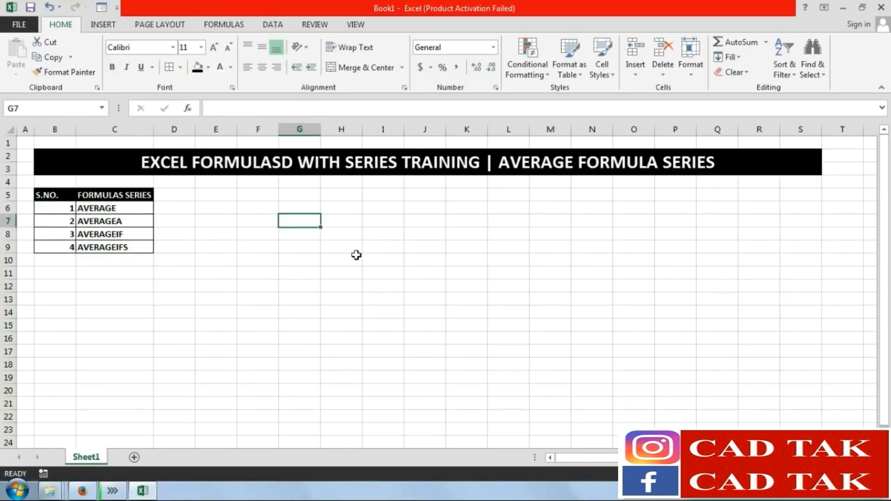
pyautogui.write('=AVER')
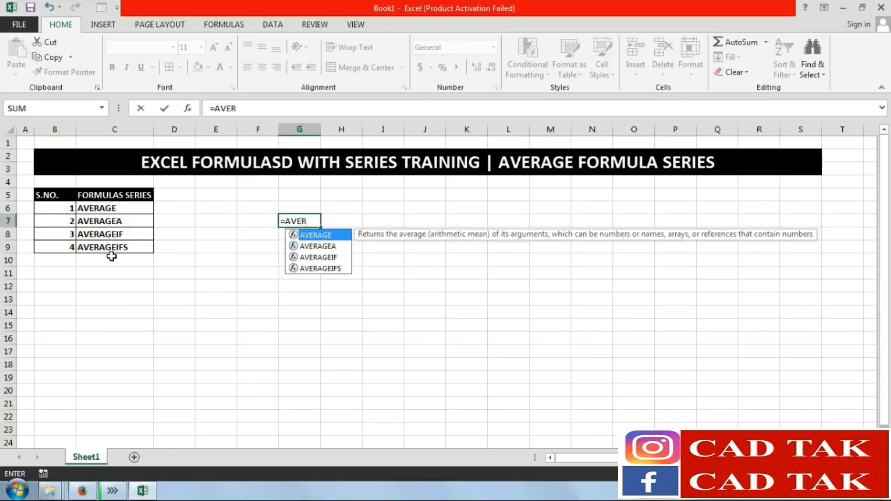
pyautogui.click(317, 222)
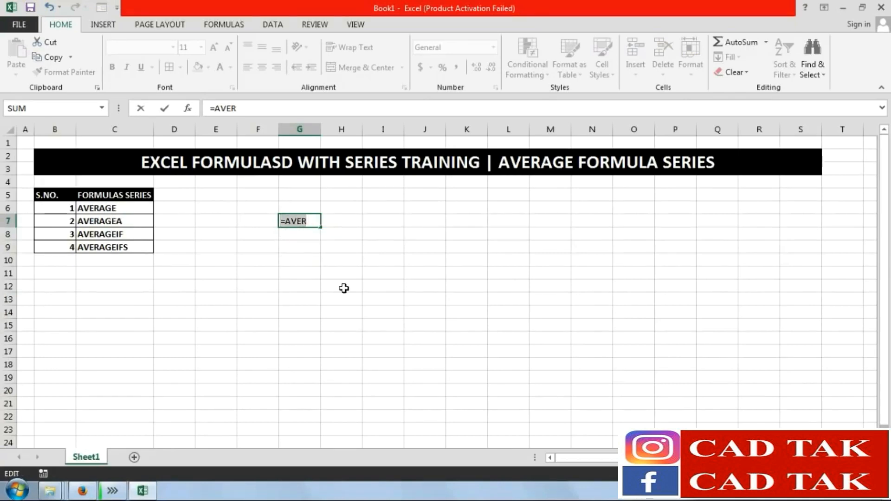
pyautogui.press('Escape')
pyautogui.click(339, 297)
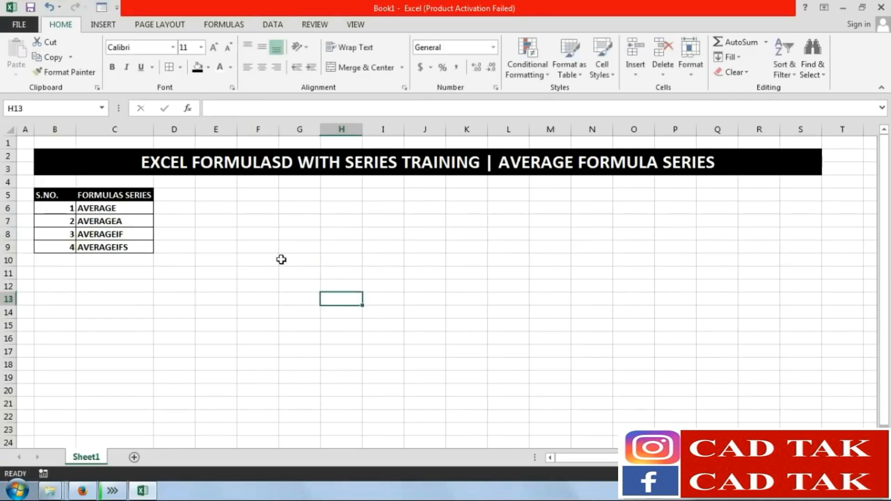
# Narrow column D to a slim spacer beside the formula list table
pyautogui.click(206, 193)
pyautogui.moveTo(195, 129); pyautogui.dragTo(171, 129)
pyautogui.press('Down')
pyautogui.press('Down')
pyautogui.press('Down')
pyautogui.press('Down')
# Enter the data table headers "S.NO.", "MONTHS" and "NAME" in E5:G5
pyautogui.click(202, 196)
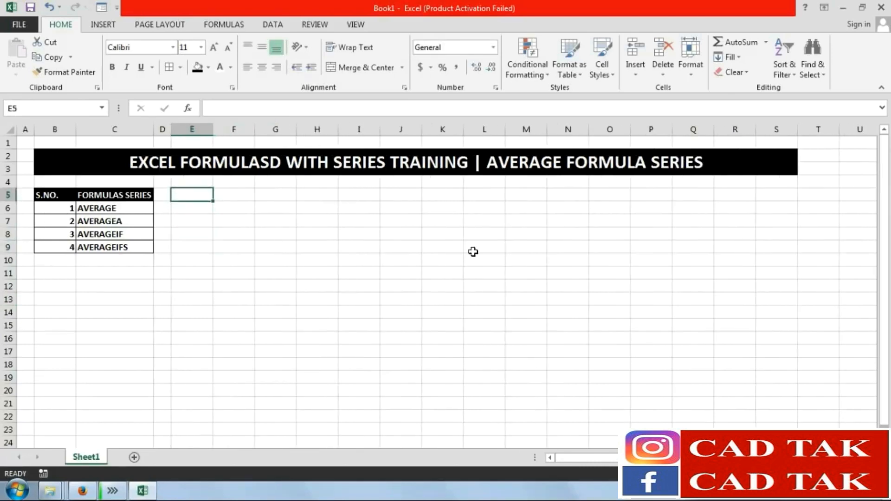
pyautogui.write('S.NO.')
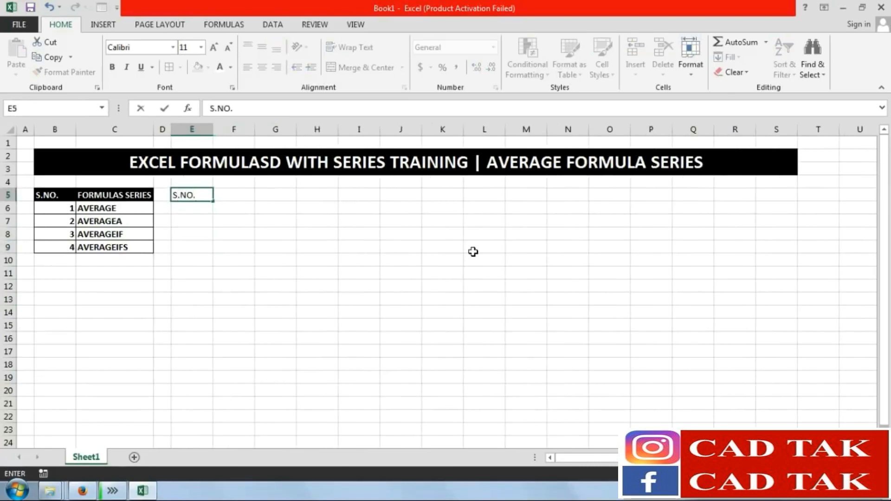
pyautogui.press('Tab')
pyautogui.write('MON')
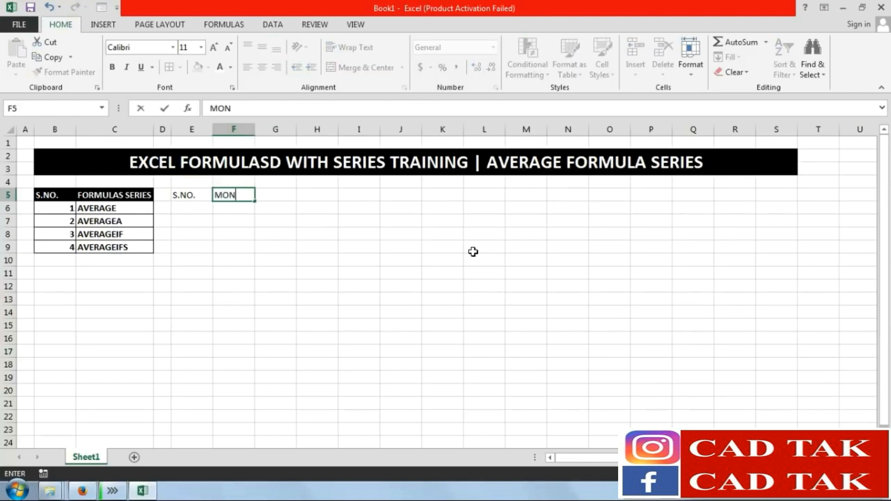
pyautogui.write('THS')
pyautogui.press('Tab')
pyautogui.write('NAME')
pyautogui.press('Tab')
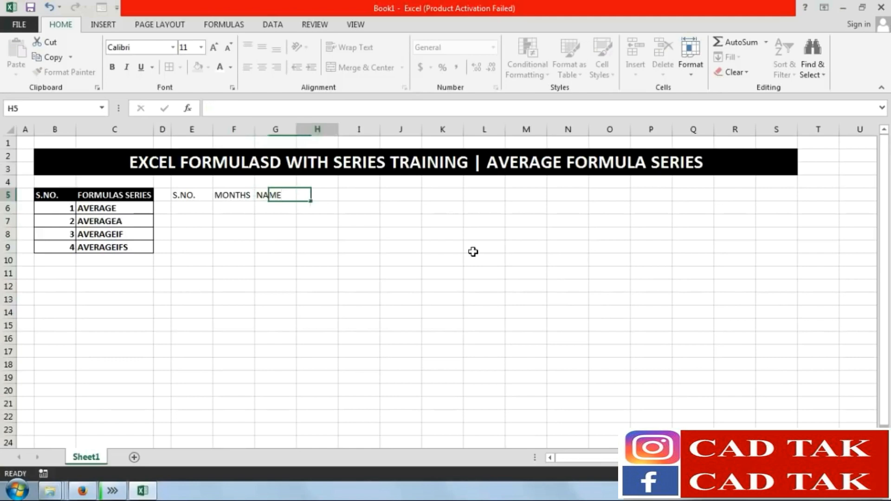
# Enter the headers "PRODUCTS" and "SALES" in H5:I5 and widen column H to fit
pyautogui.write('PROD')
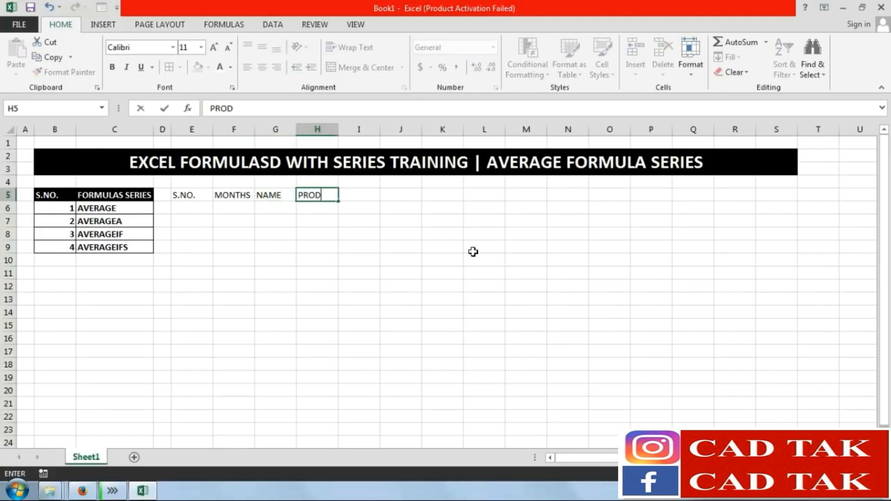
pyautogui.write('UCTS')
pyautogui.press('Tab')
pyautogui.write('SALES')
pyautogui.press('Return')
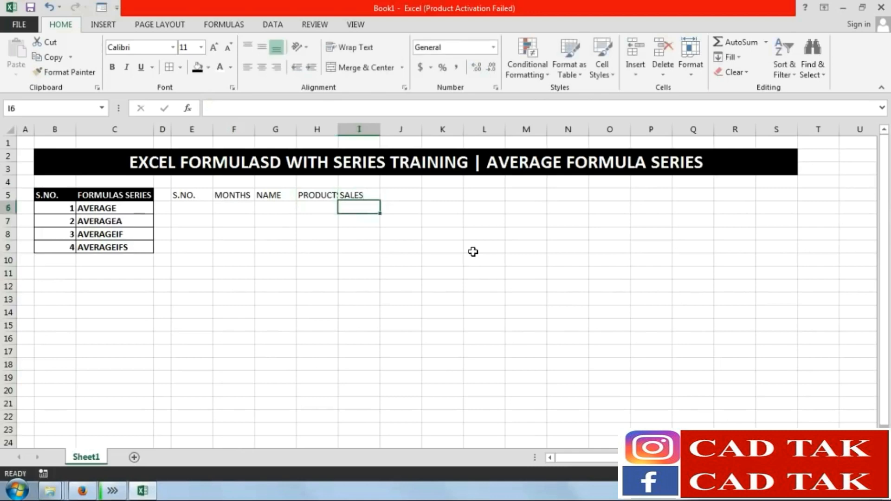
pyautogui.moveTo(336, 129); pyautogui.dragTo(352, 129)
pyautogui.click(372, 312)
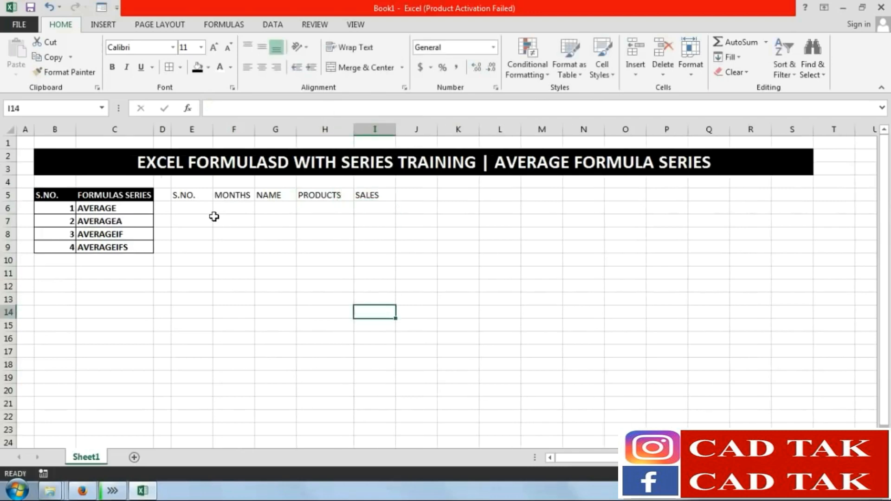
# Begin the first data row with serial number 1 in E6 and the month JAN in F6
pyautogui.click(202, 209)
pyautogui.write('1')
pyautogui.press('Tab')
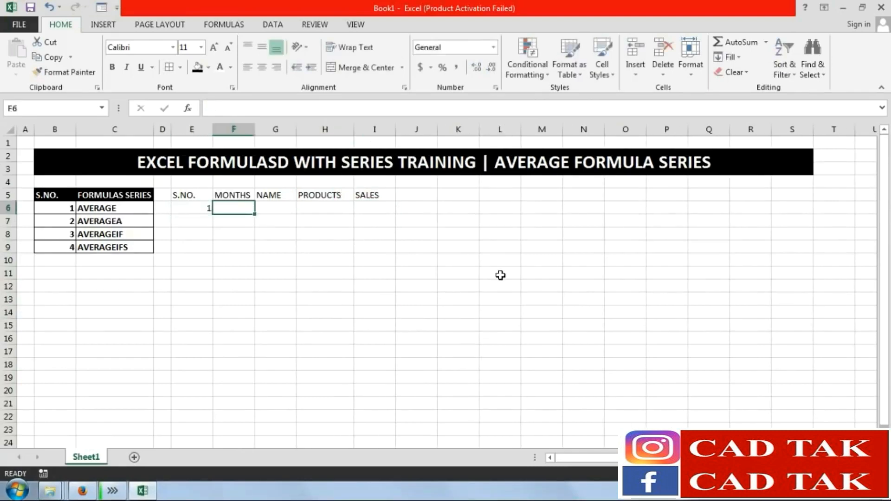
pyautogui.write('J')
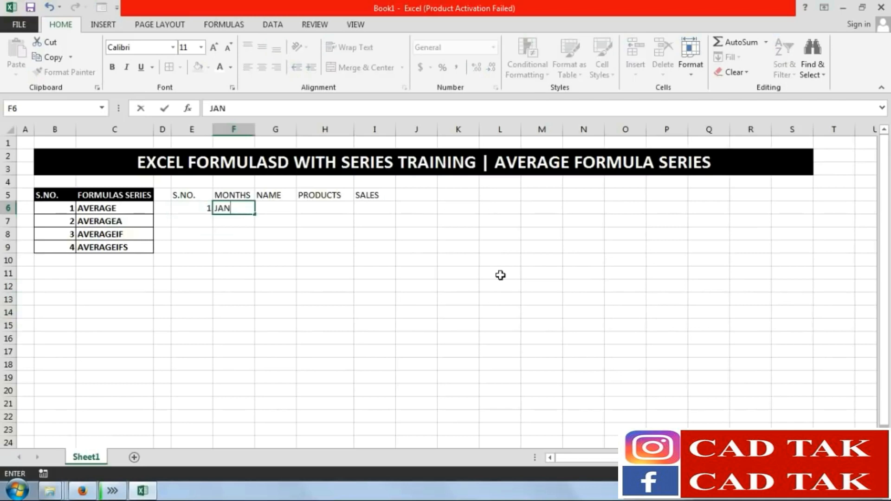
pyautogui.write('AN')
pyautogui.press('Tab')
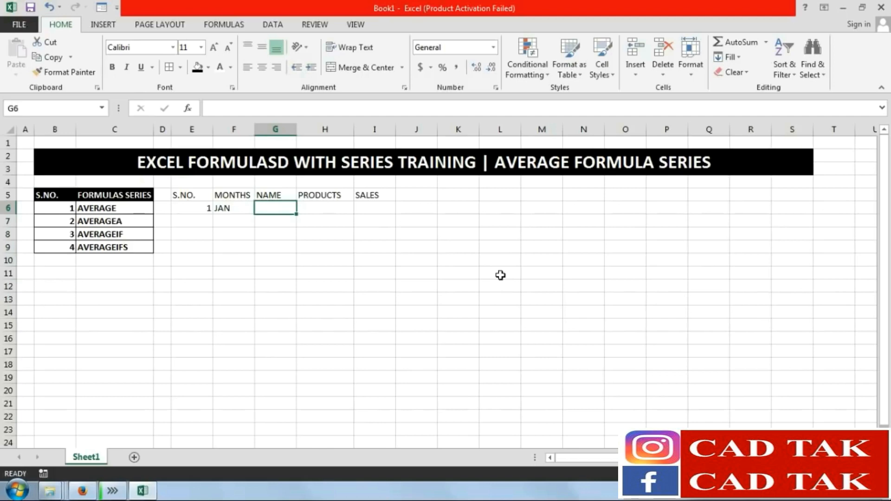
# Enter three salespeople's first names in the NAME column cells G6:G8
pyautogui.write('SANDEEP')
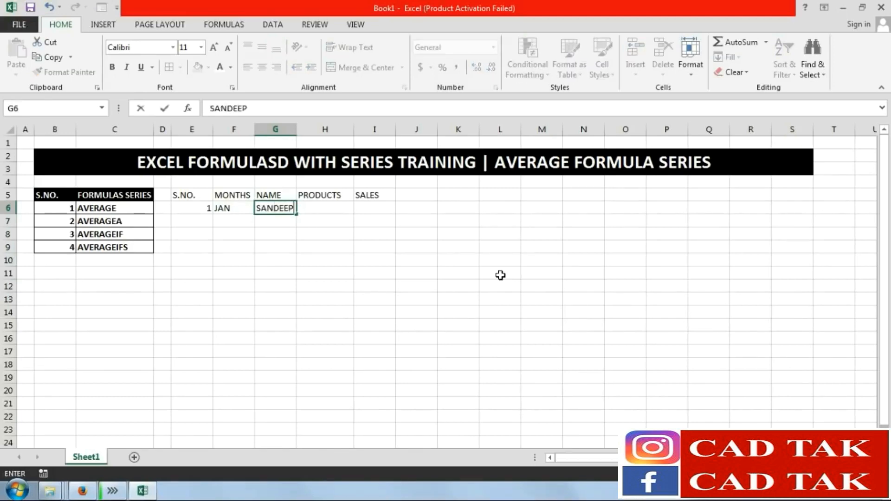
pyautogui.press('Tab')
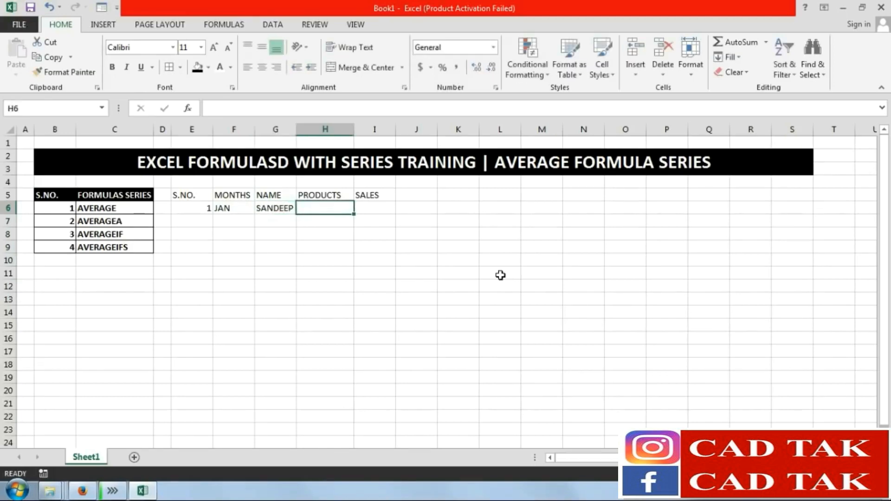
pyautogui.press('Down')
pyautogui.press('Left')
pyautogui.write('SUDHI')
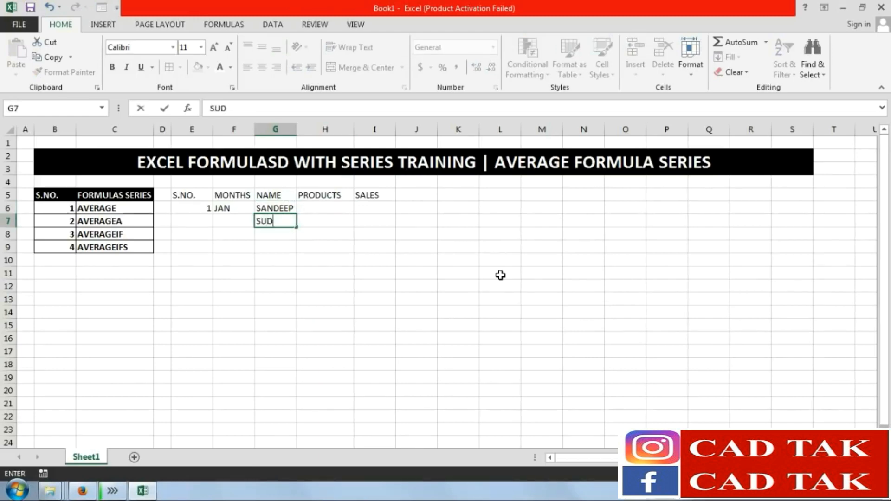
pyautogui.press('Return')
pyautogui.write('A')
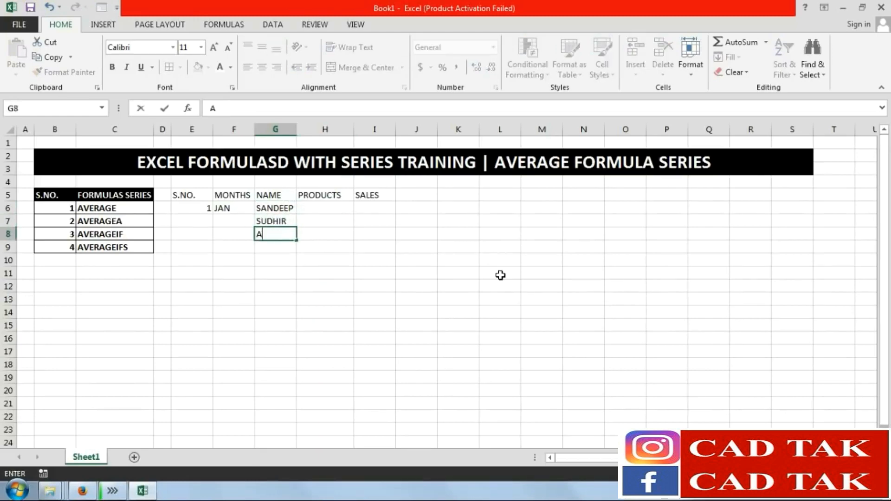
pyautogui.write('SHISH')
pyautogui.press('Return')
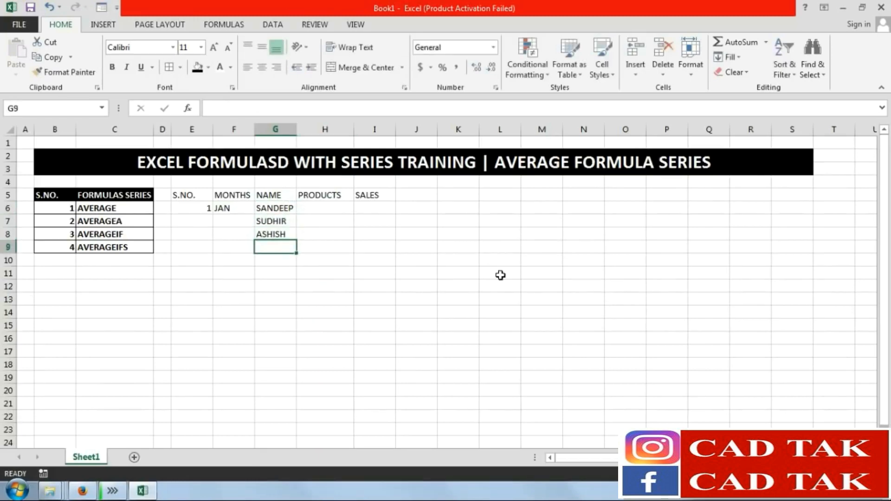
# Fill the E6:G8 block down to row 26, extending the serial numbers to 7, the months to JUL and repeating the names
pyautogui.press('Left')
pyautogui.press('Left')
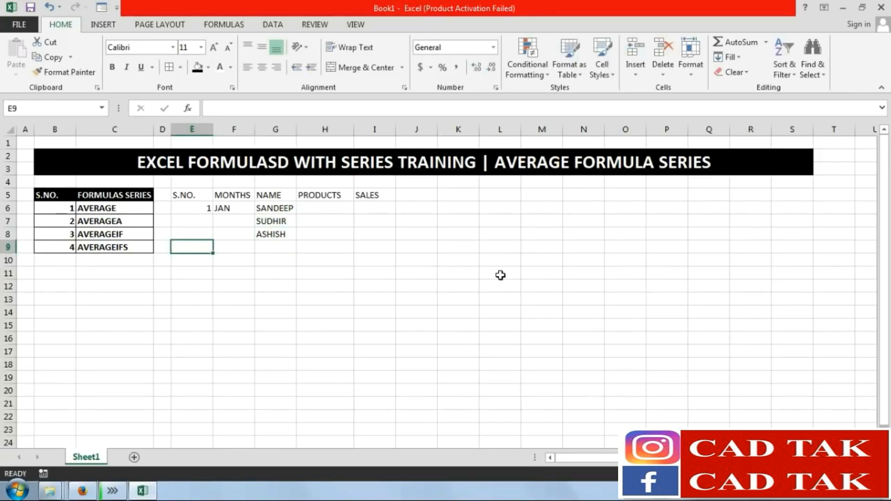
pyautogui.moveTo(200, 206); pyautogui.dragTo(295, 295)
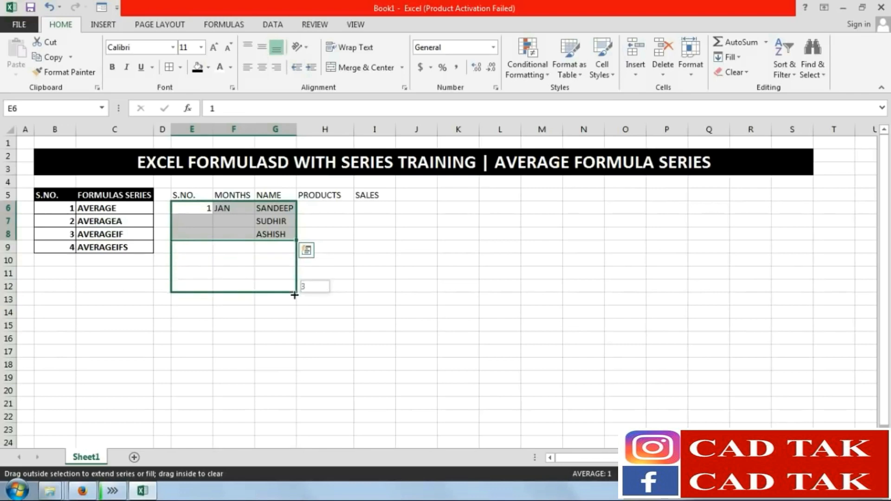
pyautogui.moveTo(294, 295); pyautogui.dragTo(295, 436)
pyautogui.click(325, 325)
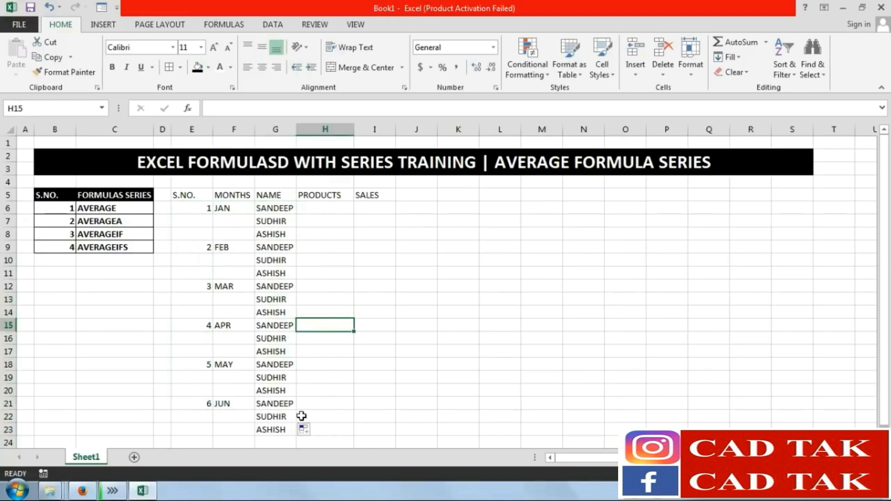
pyautogui.moveTo(185, 209); pyautogui.dragTo(286, 398)
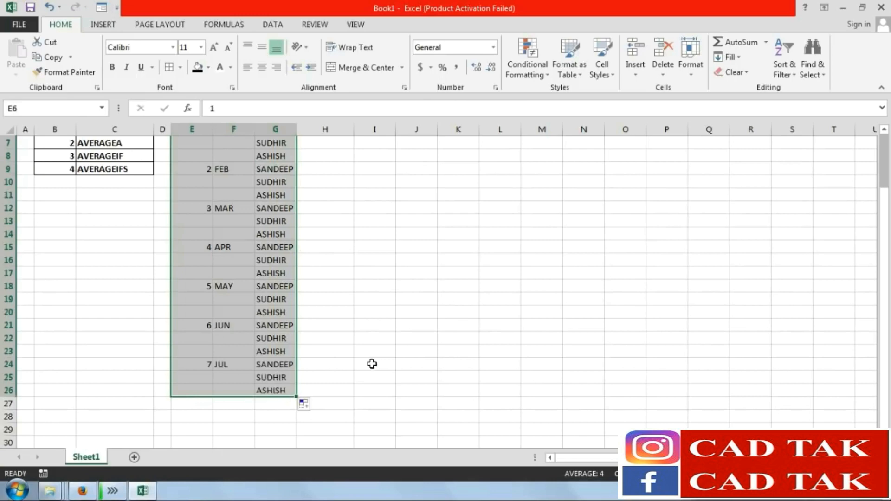
pyautogui.click(373, 364)
# Widen the NAME column G slightly to give the names more room
pyautogui.scroll(2, 302, 276)
pyautogui.moveTo(297, 129); pyautogui.dragTo(307, 130)
pyautogui.click(335, 207)
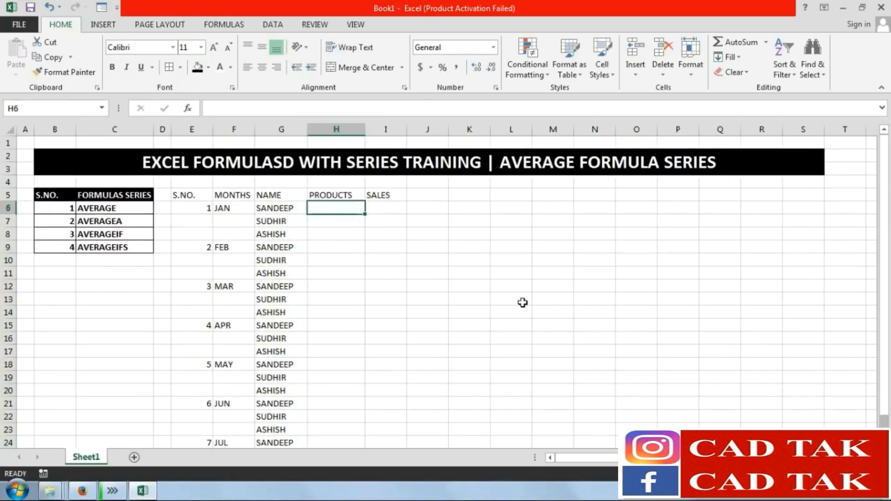
# Format the data table header row E5:I5 with a black fill and bold white text
pyautogui.moveTo(185, 195); pyautogui.dragTo(378, 195)
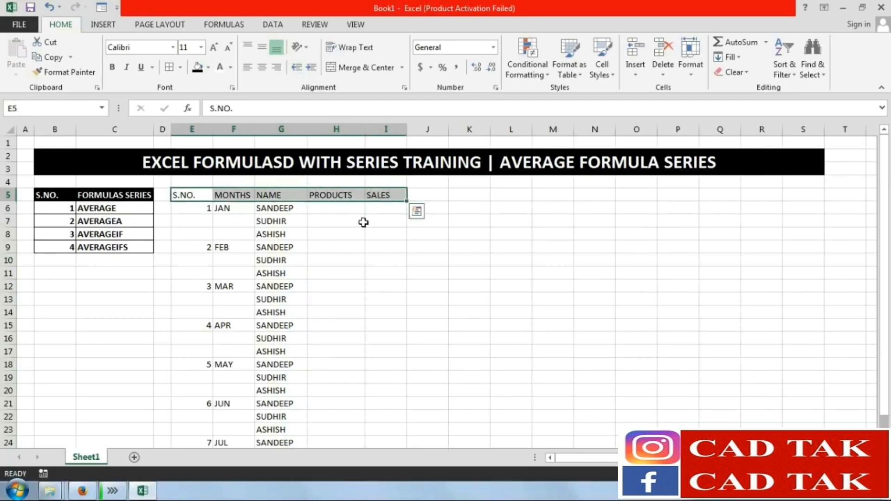
pyautogui.click(197, 67)
pyautogui.click(220, 67)
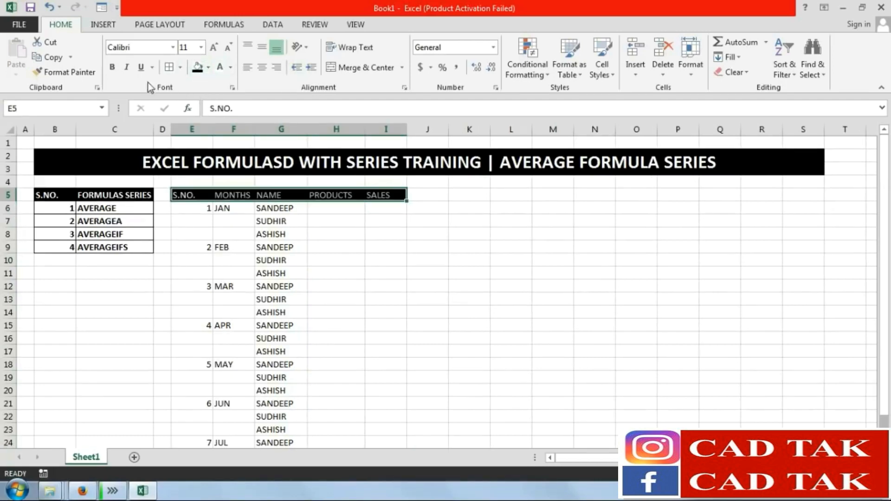
pyautogui.click(114, 68)
pyautogui.click(349, 271)
pyautogui.click(190, 208)
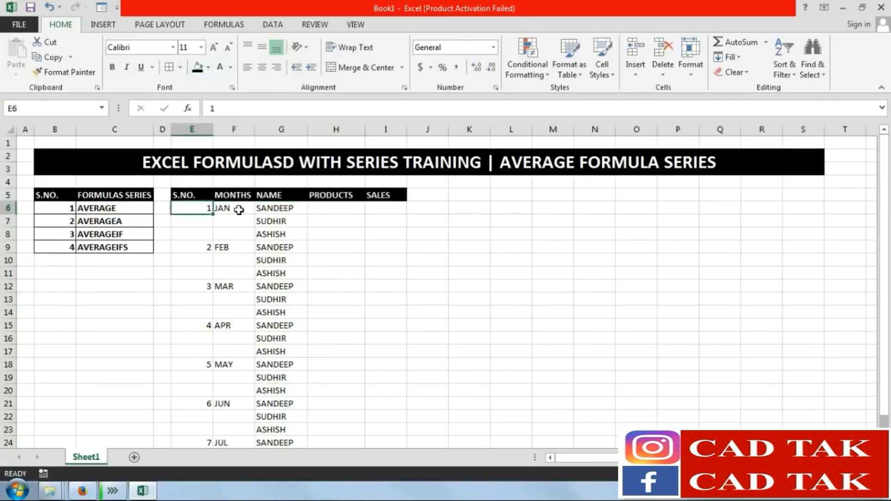
pyautogui.click(287, 209)
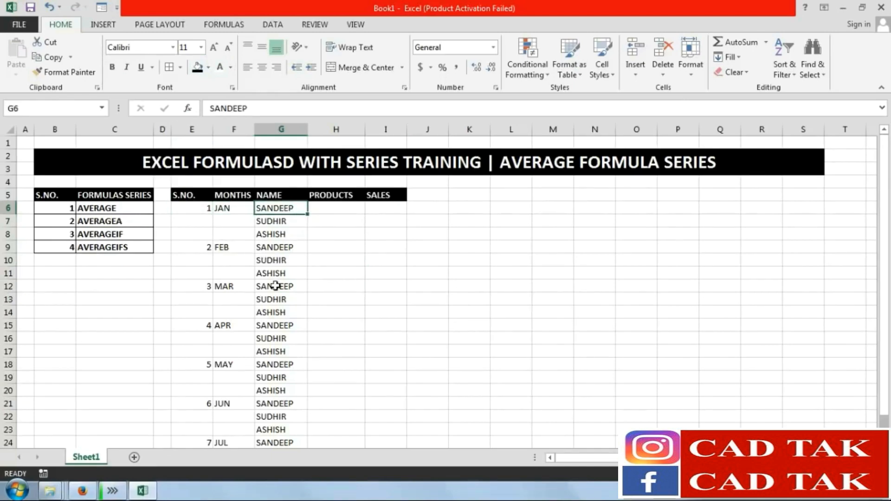
pyautogui.click(350, 238)
# Enter the JAN products BPL, SONY and ONIDA in H6:H8
pyautogui.click(348, 212)
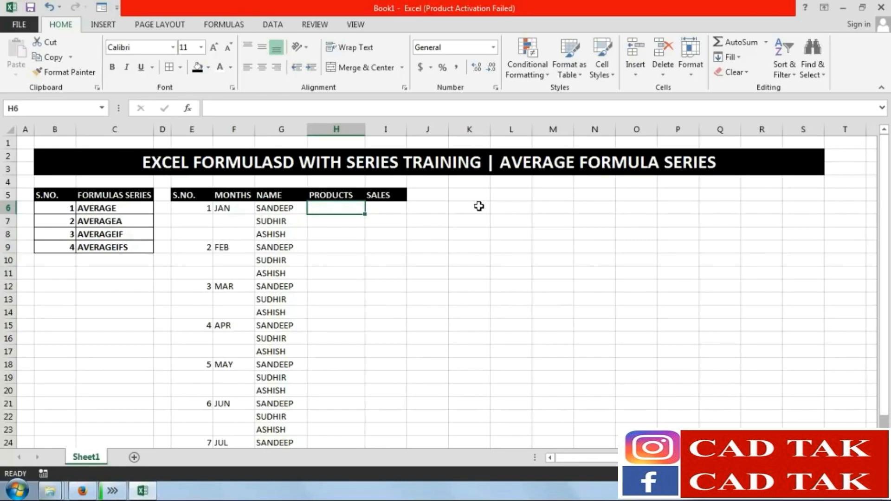
pyautogui.write('BPL')
pyautogui.press('Return')
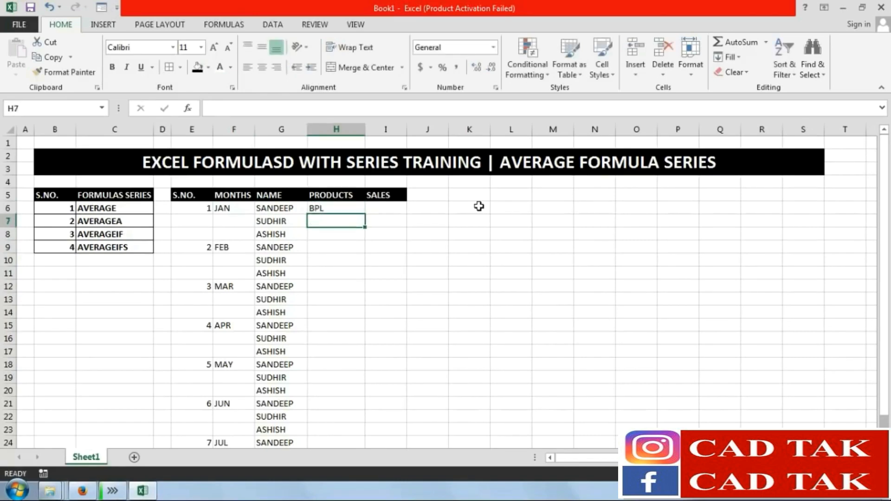
pyautogui.write('SON')
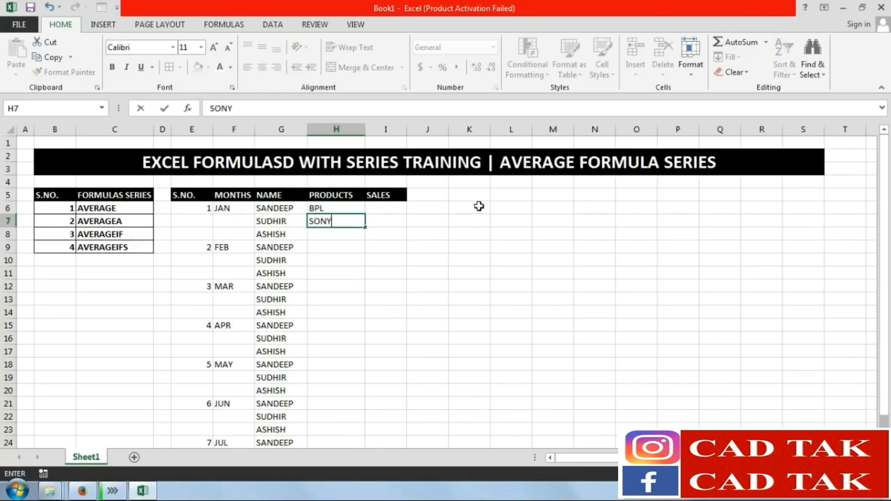
pyautogui.write('Y')
pyautogui.press('Return')
pyautogui.write('ONID')
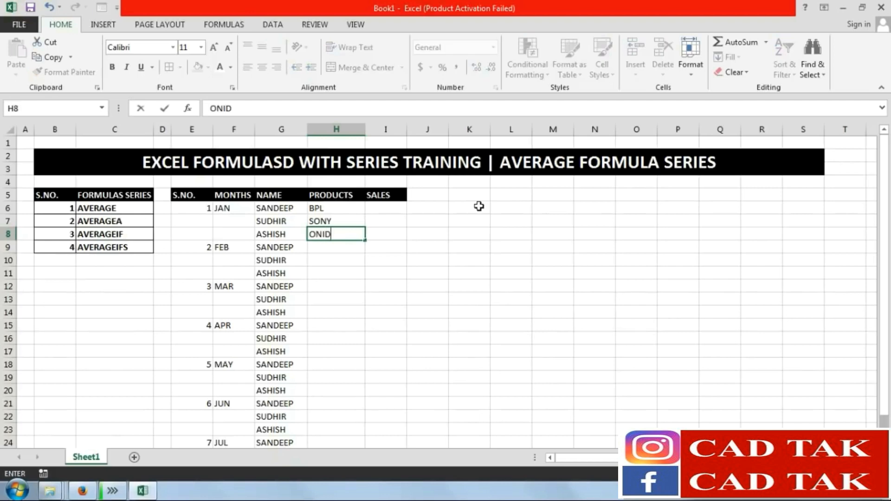
pyautogui.press('Return')
pyautogui.press('Up')
pyautogui.press('Up')
pyautogui.press('Up')
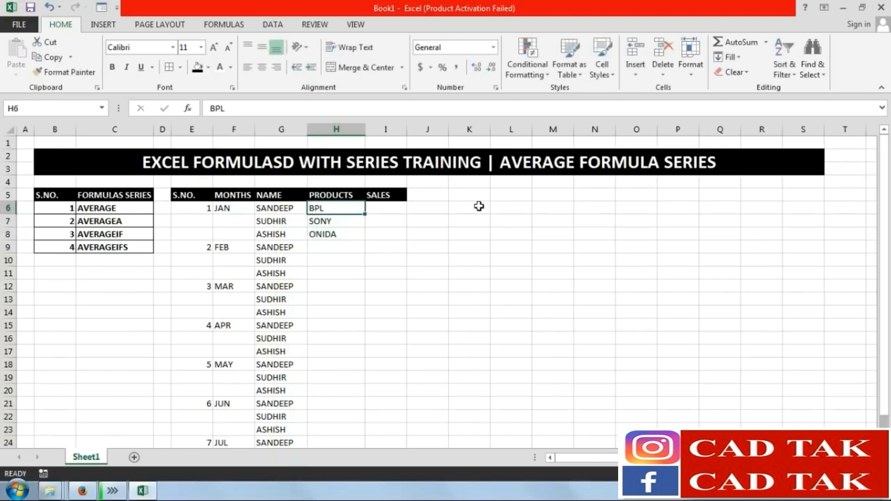
pyautogui.press('Down')
pyautogui.press('Down')
pyautogui.press('Down')
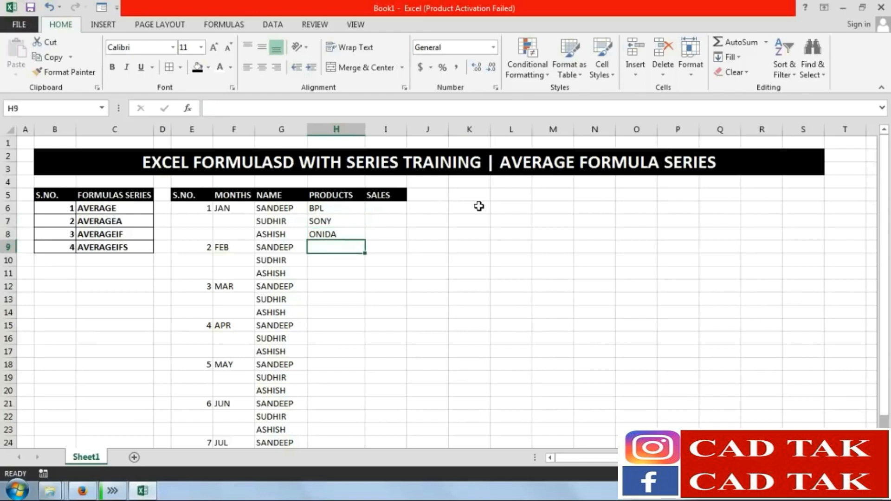
# Enter the FEB products SONY, ONIDA and BPL in H9:H11
pyautogui.write('SONY')
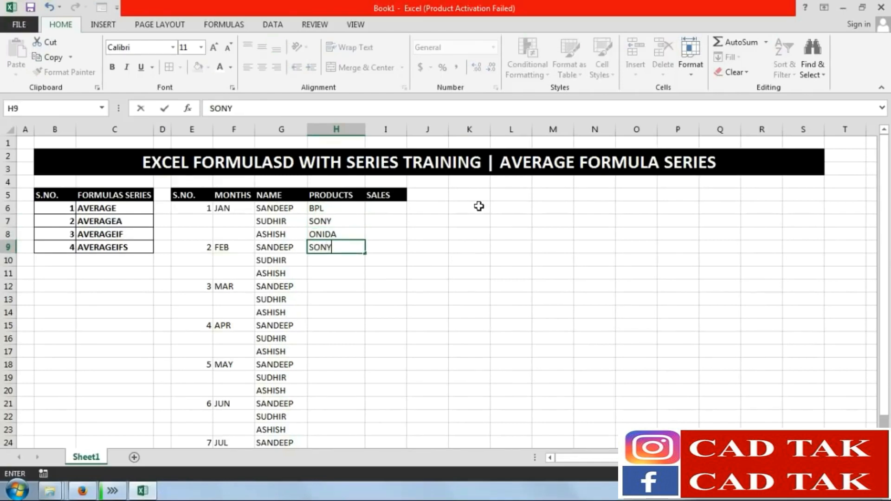
pyautogui.press('Return')
pyautogui.write('ONIDA')
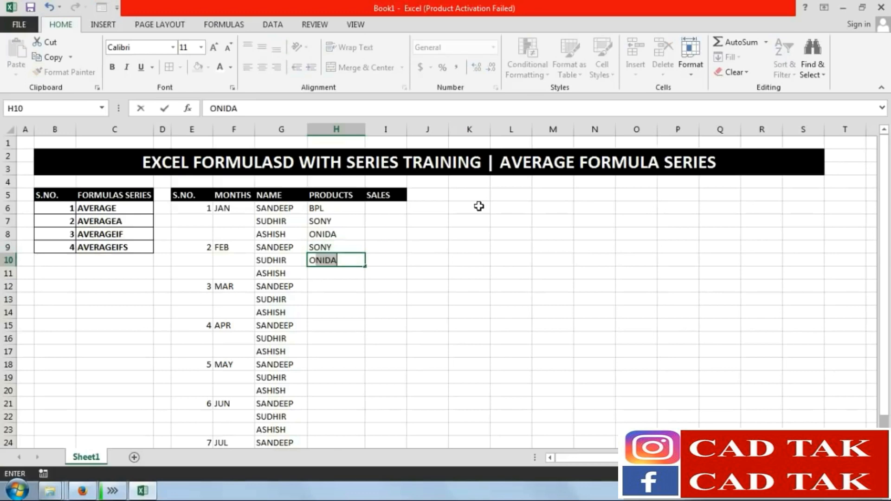
pyautogui.press('Return')
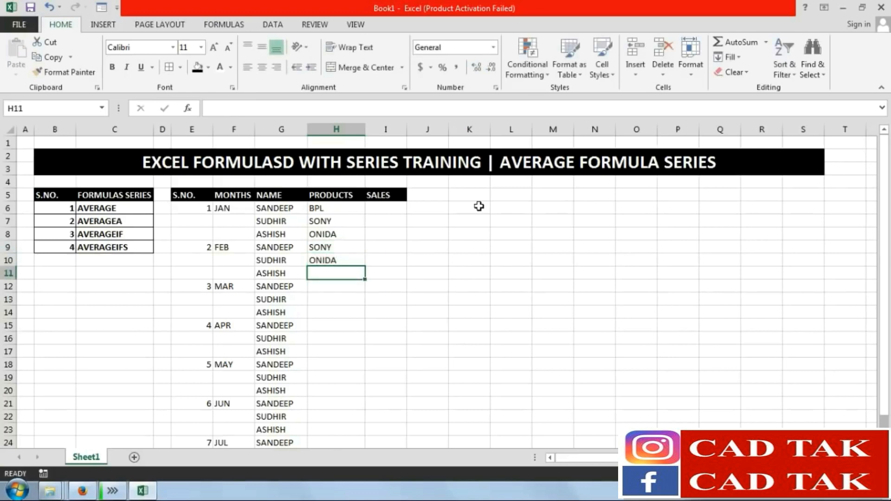
pyautogui.write('BPL')
pyautogui.press('Return')
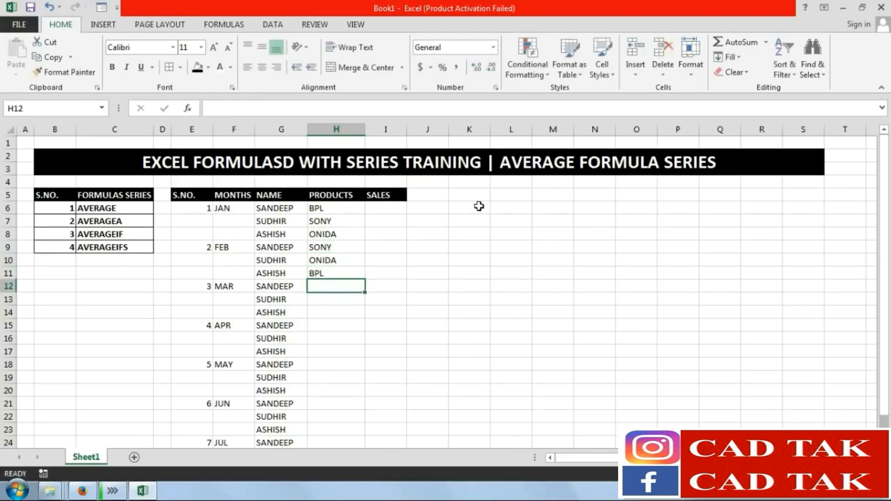
# Enter the MAR products ONIDA, BPL and SONY in H12:H14
pyautogui.write('ONIDA')
pyautogui.press('Return')
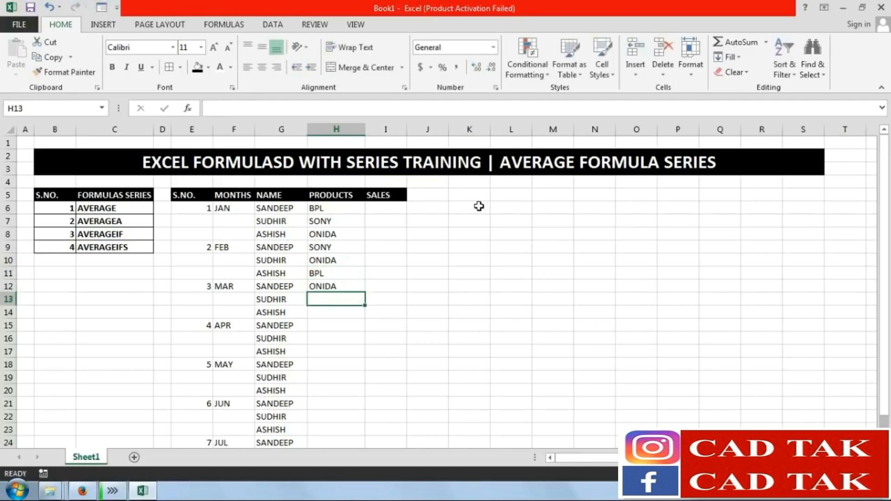
pyautogui.write('BPL')
pyautogui.press('Return')
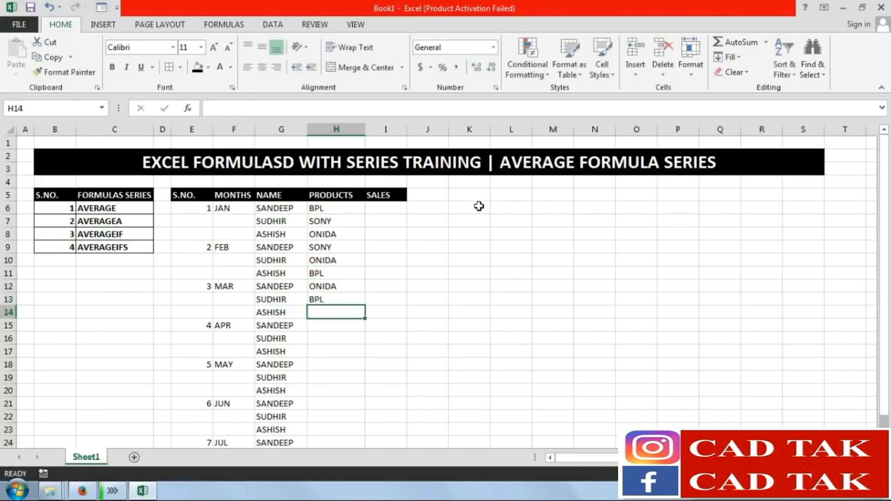
pyautogui.write('SONY')
pyautogui.press('Return')
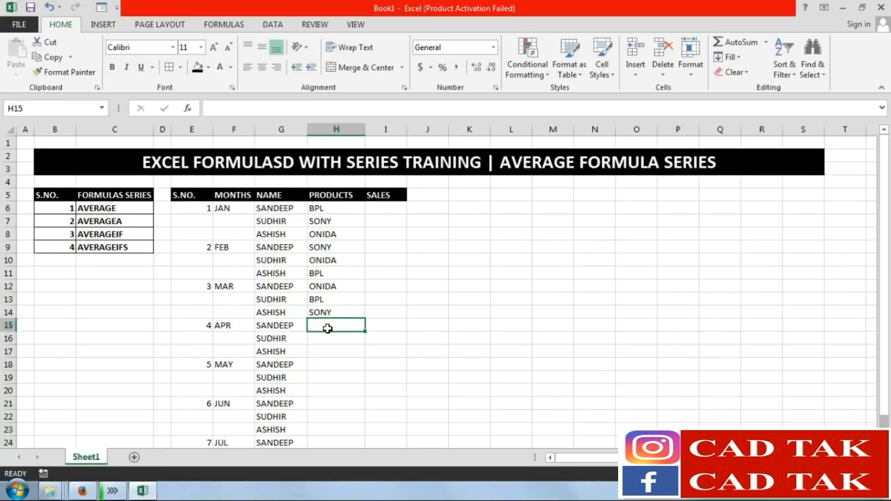
# Enter the APR products BPL, ONIDA and SONY in H15:H17
pyautogui.write('BPL')
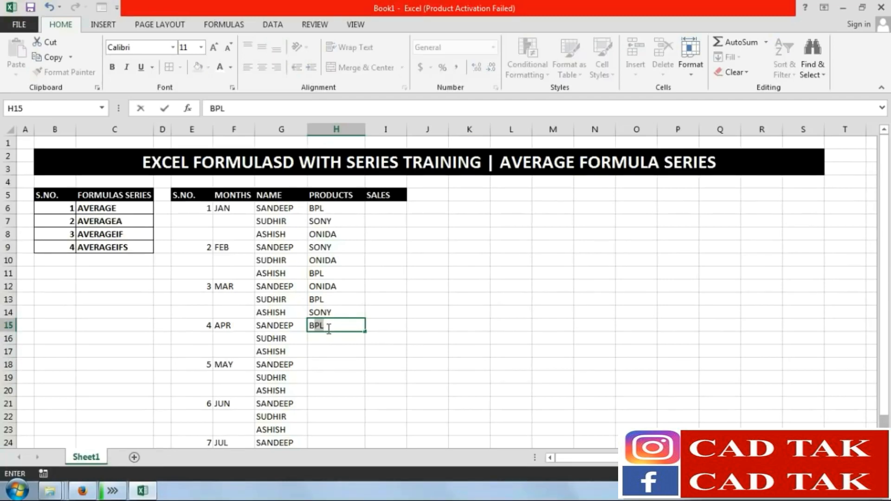
pyautogui.press('Return')
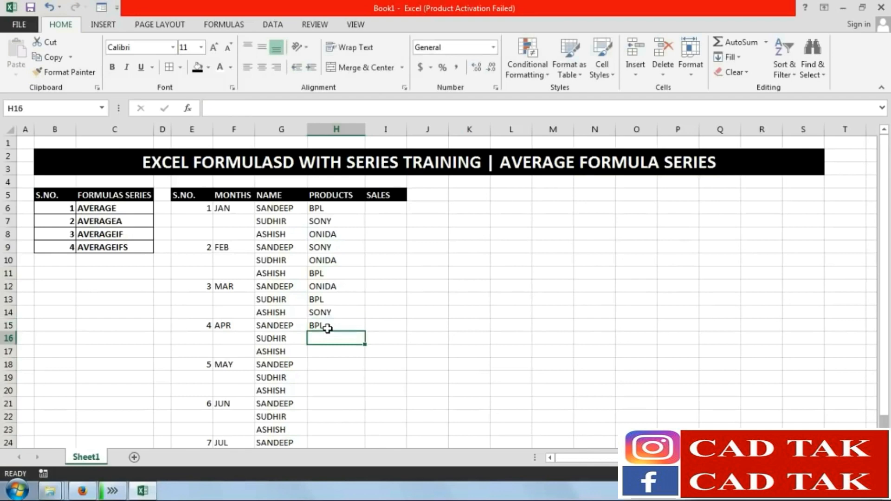
pyautogui.write('ONIDA')
pyautogui.press('Return')
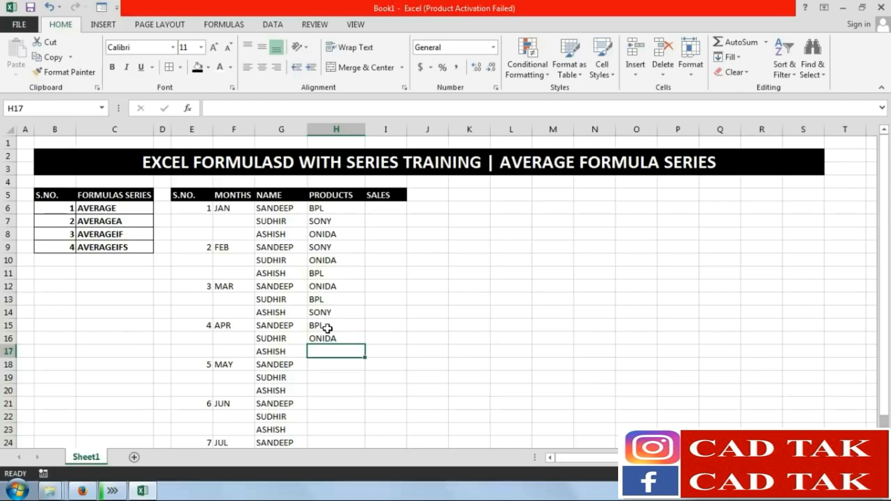
pyautogui.write('SONY')
pyautogui.press('Return')
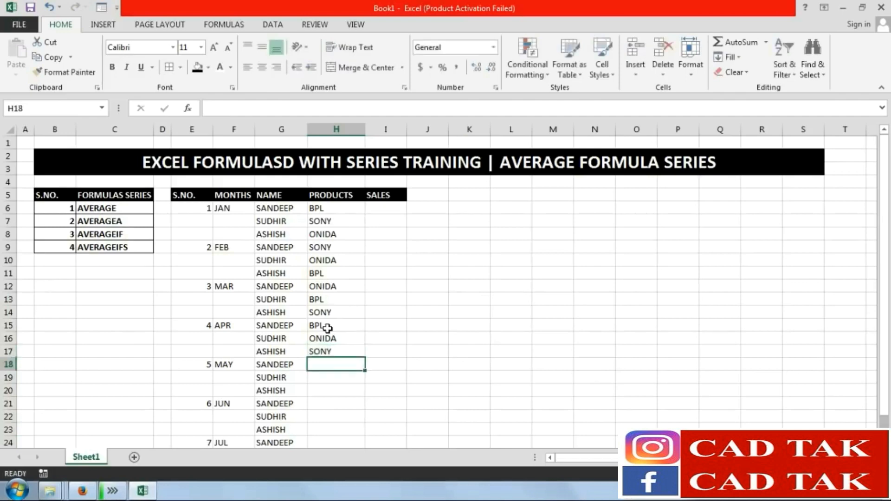
# Enter the MAY products SONY, ONIDA and BPL in H18:H20
pyautogui.write('SONY')
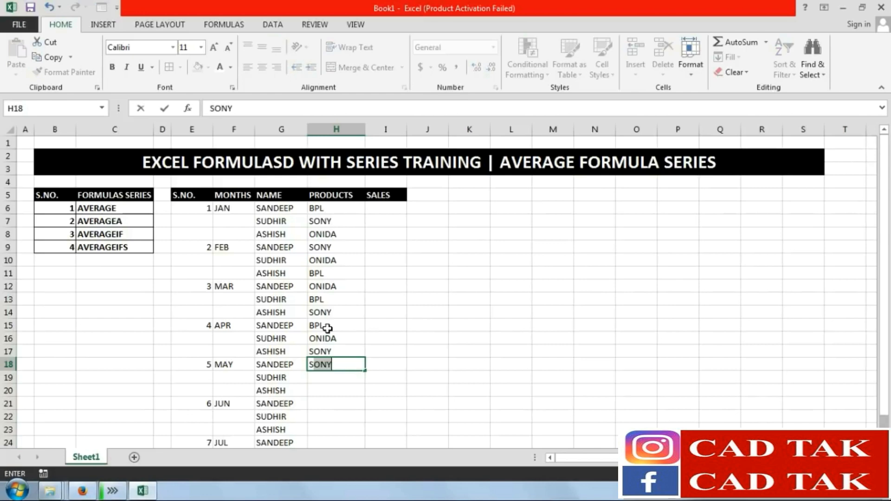
pyautogui.press('Return')
pyautogui.write('ONIDA')
pyautogui.press('Return')
pyautogui.write('BPL')
pyautogui.press('Return')
# Enter the JUN products BPL, SONY and ONIDA in H21:H23
pyautogui.write('BPL')
pyautogui.press('Return')
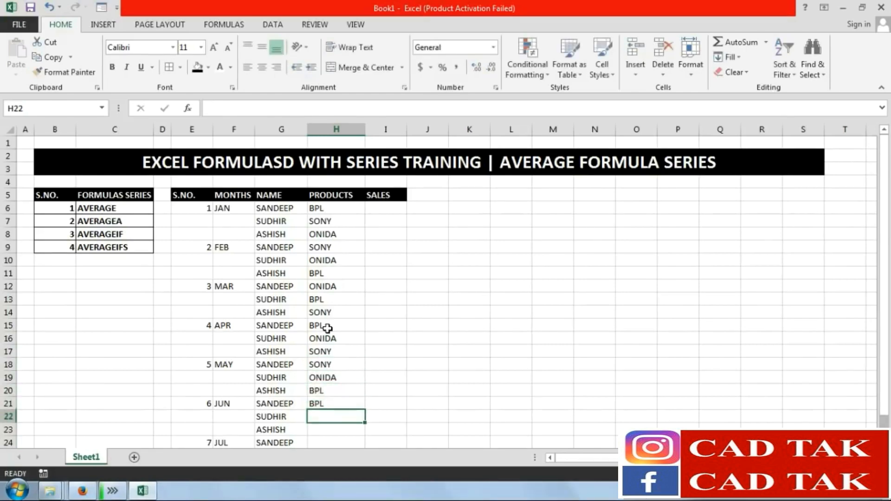
pyautogui.write('SONY')
pyautogui.press('Return')
pyautogui.write('ONIDA')
pyautogui.press('Return')
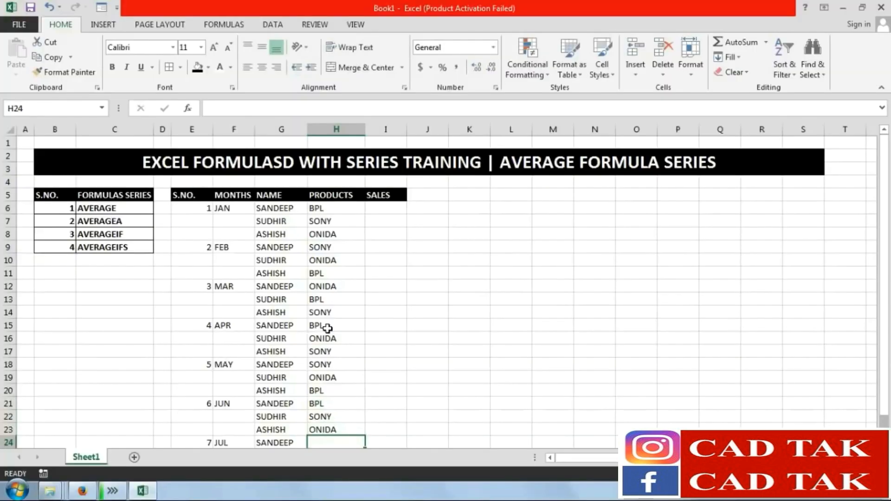
pyautogui.scroll(-2, 338, 276)
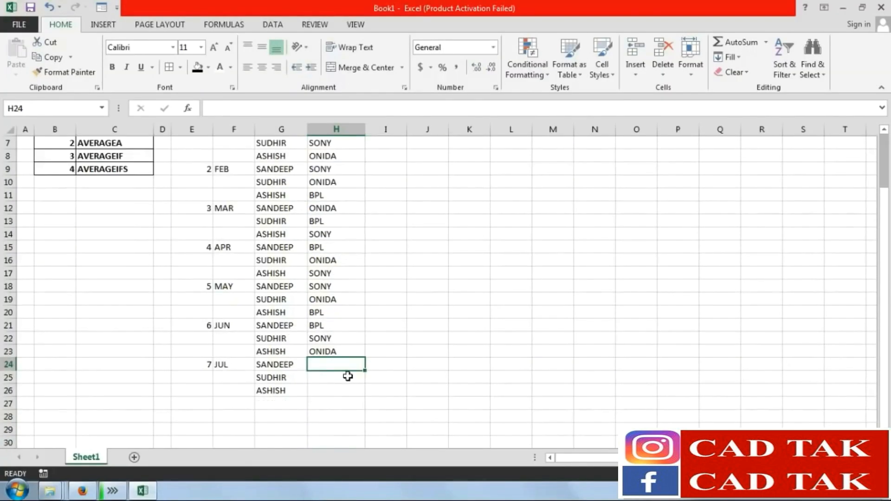
# Enter the JUL products SONY, BPL and ONIDA in H24:H26
pyautogui.write('SONY')
pyautogui.press('Return')
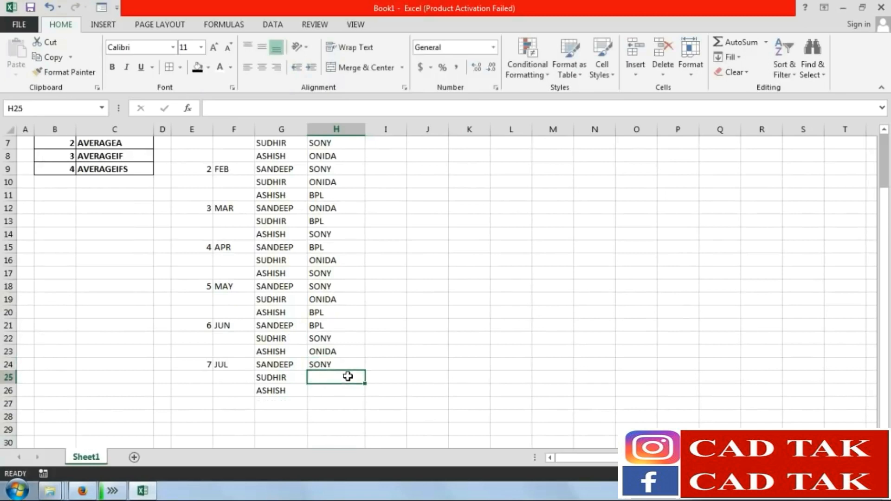
pyautogui.write('BPL')
pyautogui.press('Return')
pyautogui.write('ONIDA')
pyautogui.press('Return')
# Enter the JAN sales 15, 10 and 12 in I6:I8
pyautogui.scroll(2, 340, 189)
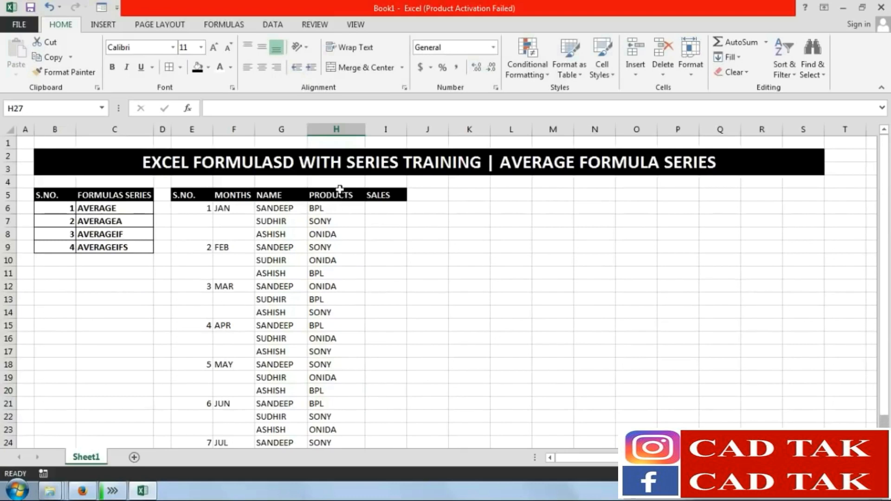
pyautogui.click(387, 207)
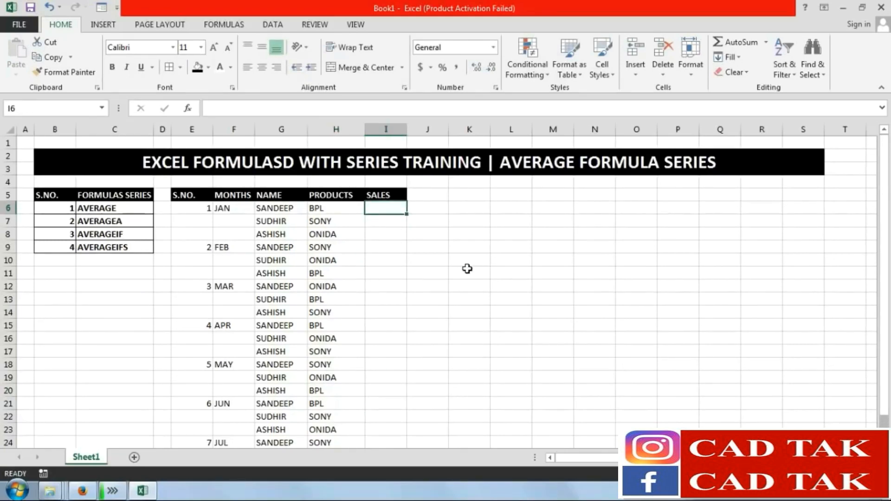
pyautogui.write('15')
pyautogui.press('Return')
pyautogui.write('10')
pyautogui.press('Return')
pyautogui.write('12')
pyautogui.press('Return')
# Enter the FEB sales 10, 15 and 14 in I9:I11
pyautogui.write('10')
pyautogui.press('Return')
pyautogui.write('15')
pyautogui.press('Return')
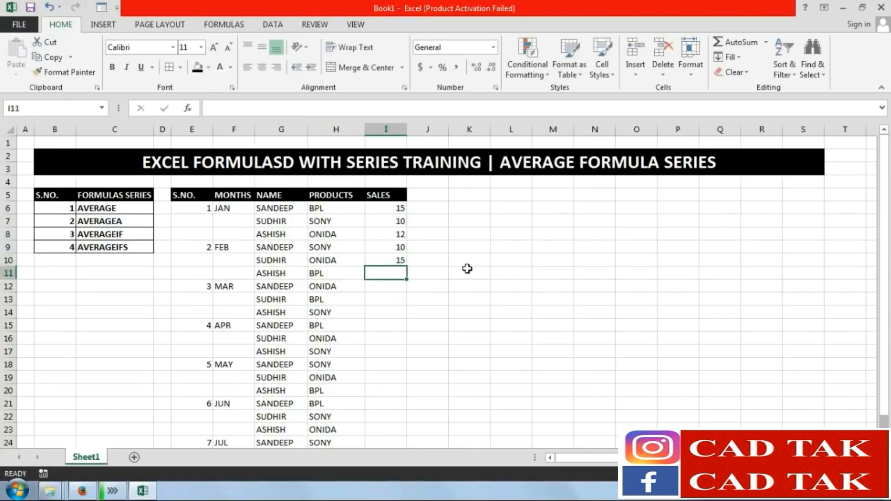
pyautogui.write('14')
pyautogui.press('Return')
# Enter the MAR sales 20, 25 and 30 in I12:I14
pyautogui.write('20')
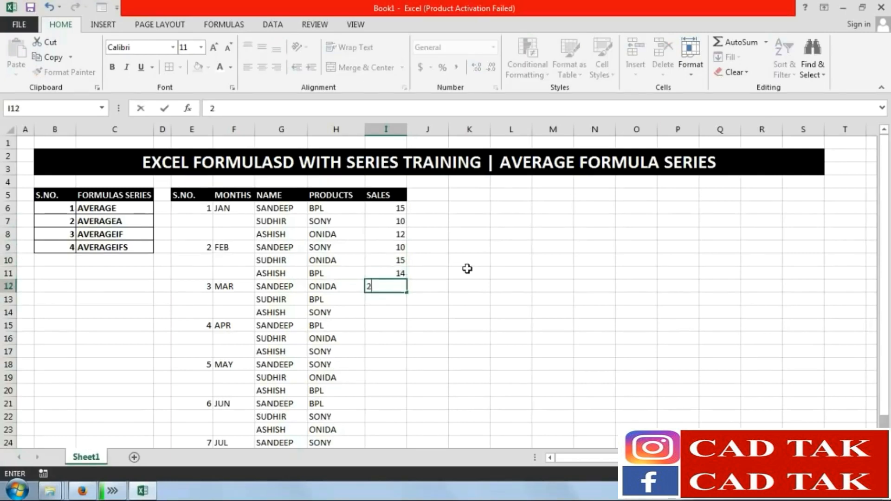
pyautogui.press('Return')
pyautogui.write('25')
pyautogui.press('Return')
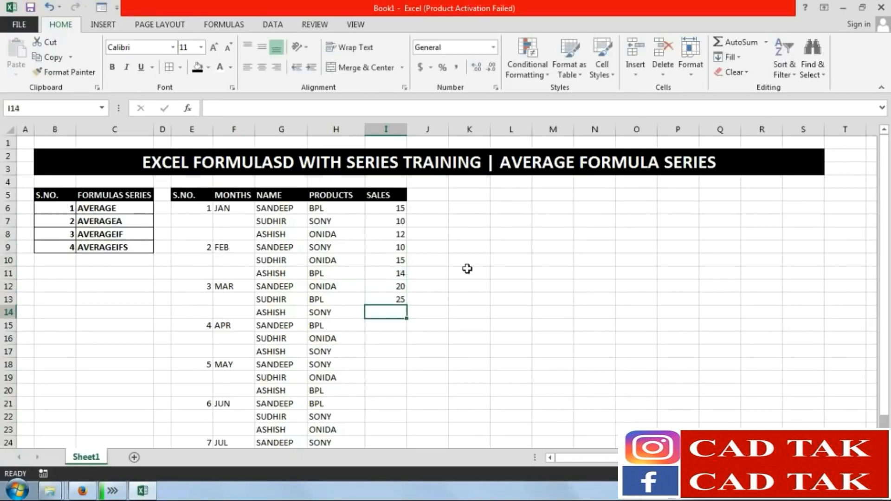
pyautogui.write('30')
pyautogui.press('Return')
# Enter the APR sales 30, 25 and 20 in I15:I17
pyautogui.write('30')
pyautogui.press('Return')
pyautogui.write('25')
pyautogui.press('Return')
pyautogui.write('20')
pyautogui.press('Return')
# Enter the MAY sales 15, 25 and 20 in I18:I20
pyautogui.write('15')
pyautogui.press('Return')
pyautogui.write('25')
pyautogui.press('Return')
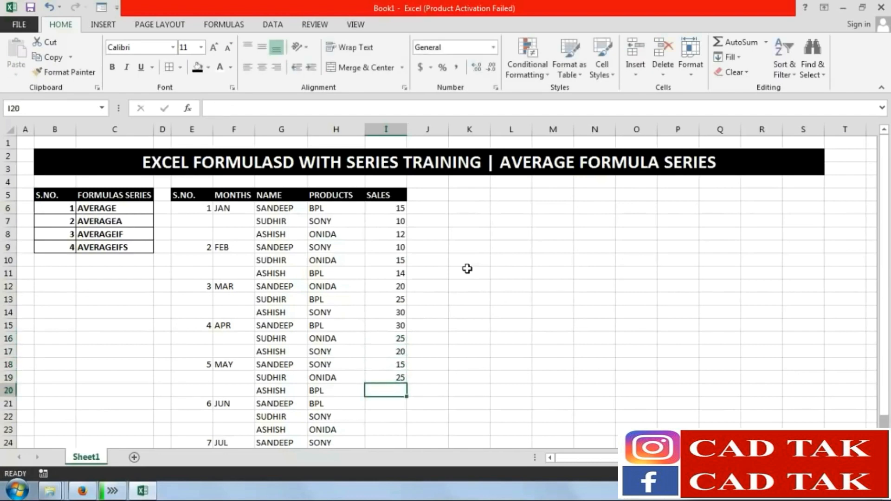
pyautogui.write('20')
pyautogui.press('Return')
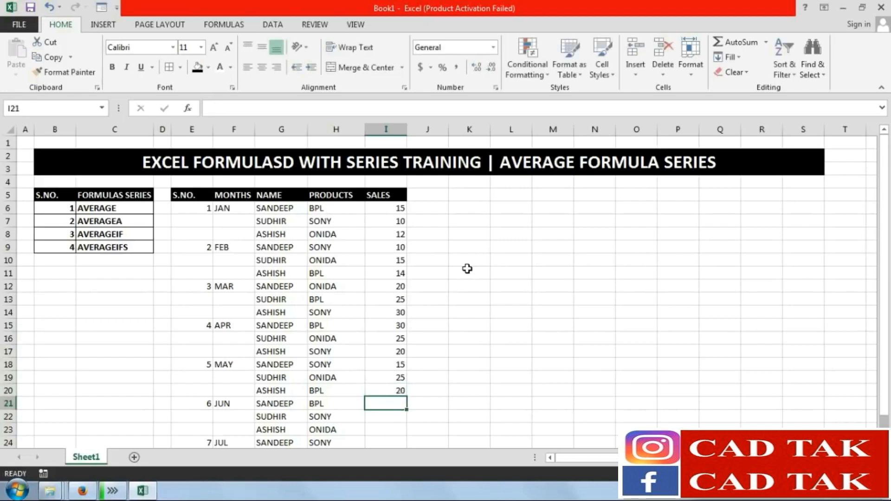
# Enter the JUN sales 15, 25 and 30 in I21:I23
pyautogui.write('15')
pyautogui.press('Return')
pyautogui.write('25')
pyautogui.press('Return')
pyautogui.write('30')
pyautogui.press('Return')
# Enter the JUL sales 15, 20 and 25 in I24:I26
pyautogui.write('15')
pyautogui.hotkey('ctrl', 'Return')
pyautogui.press('Return')
pyautogui.write('20')
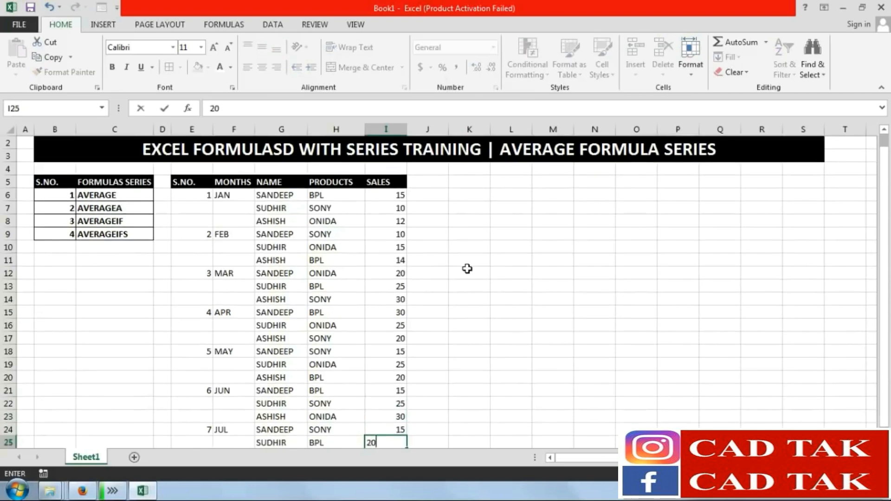
pyautogui.press('Return')
pyautogui.write('25')
pyautogui.press('Return')
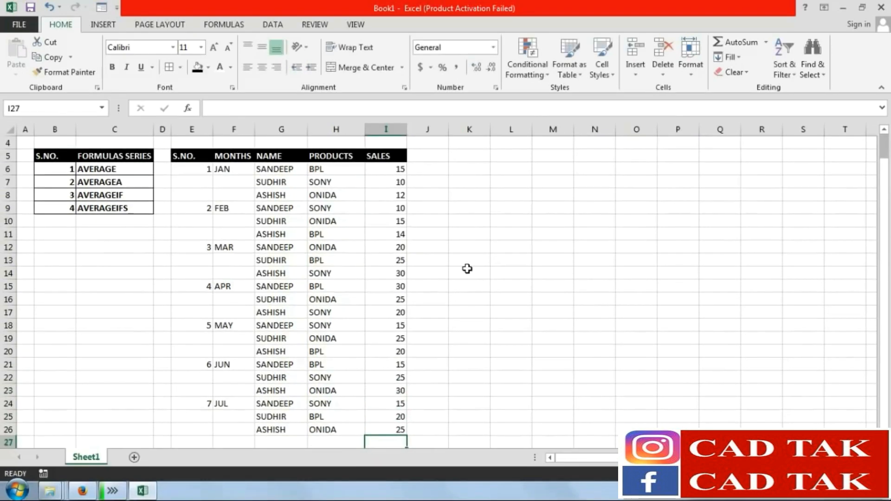
# Apply borders around all cells of the sales table E5:I26 and centre its contents horizontally
pyautogui.moveTo(389, 427); pyautogui.dragTo(208, 154)
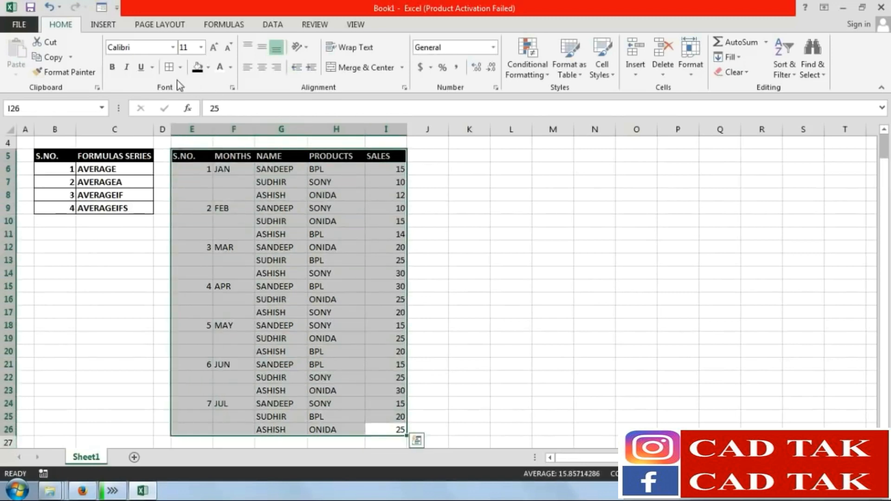
pyautogui.hotkey('ctrl', 'b')
pyautogui.click(263, 69)
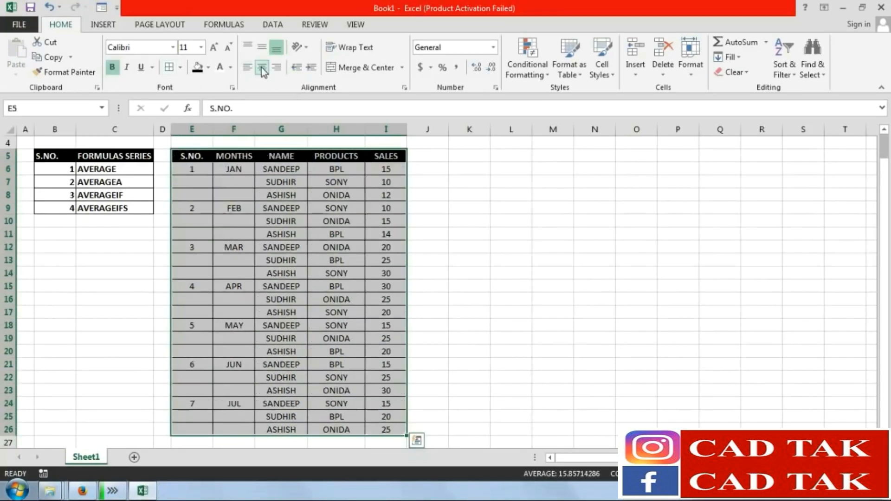
pyautogui.click(504, 238)
pyautogui.click(465, 301)
# Merge and centre the three-row serial number and month cells for JAN and FEB, each separately
pyautogui.moveTo(185, 170); pyautogui.dragTo(190, 197)
pyautogui.click(360, 67)
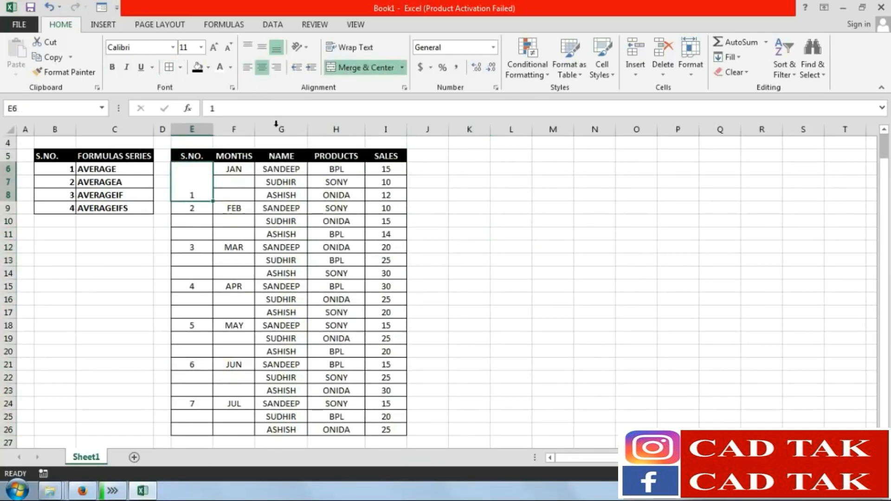
pyautogui.moveTo(242, 169); pyautogui.dragTo(239, 235)
pyautogui.click(359, 67)
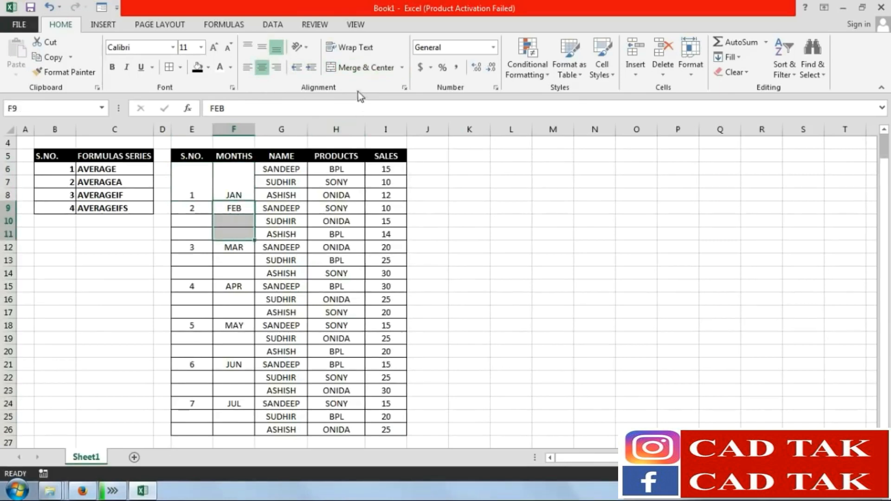
pyautogui.click(360, 67)
pyautogui.moveTo(198, 211); pyautogui.dragTo(198, 233)
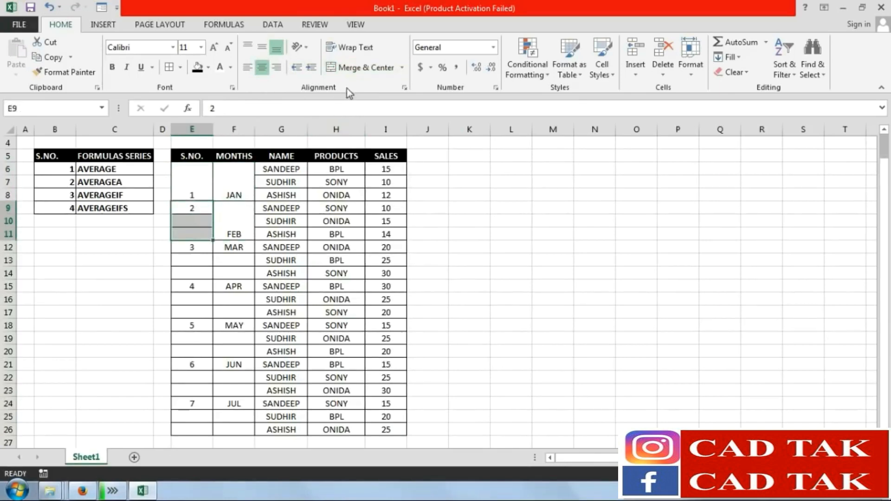
pyautogui.click(356, 69)
# Merge and centre the three-row serial number and month cells for MAR and APR, each separately
pyautogui.moveTo(200, 246); pyautogui.dragTo(200, 273)
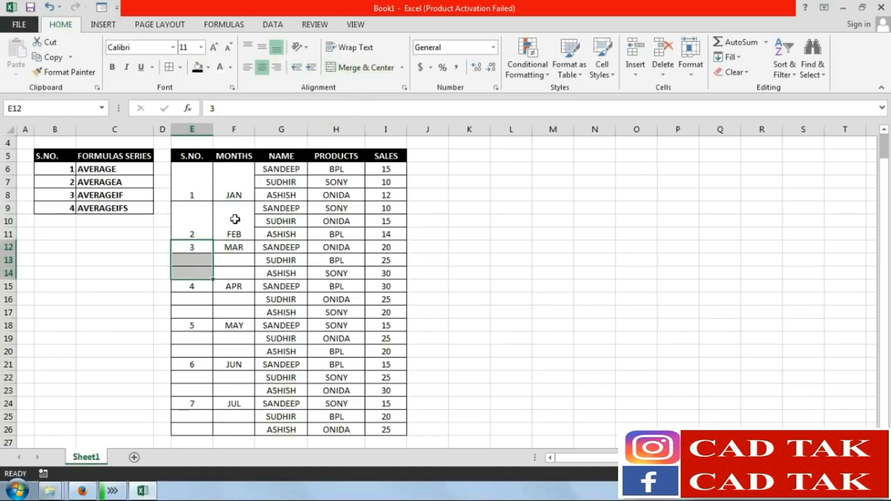
pyautogui.click(378, 67)
pyautogui.moveTo(242, 246); pyautogui.dragTo(239, 314)
pyautogui.click(366, 67)
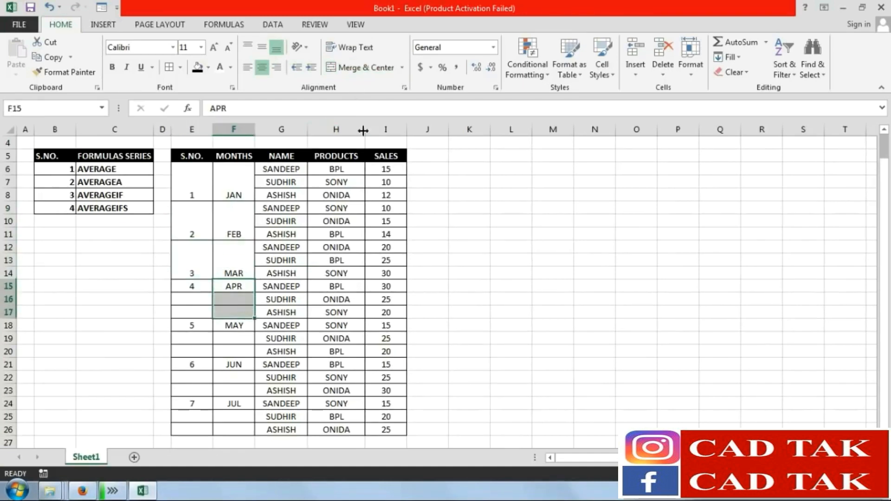
pyautogui.click(365, 68)
pyautogui.moveTo(188, 287); pyautogui.dragTo(190, 353)
pyautogui.click(390, 68)
# Merge and centre the three-row serial number and month cells for MAY and JUN, each separately
pyautogui.click(365, 67)
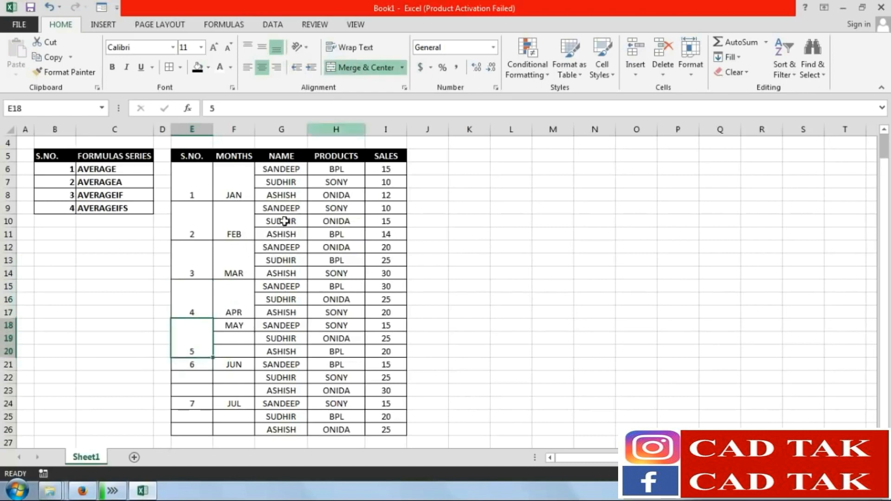
pyautogui.moveTo(235, 325); pyautogui.dragTo(240, 392)
pyautogui.click(366, 67)
pyautogui.click(238, 367)
pyautogui.click(366, 67)
pyautogui.moveTo(204, 366); pyautogui.dragTo(242, 430)
pyautogui.click(366, 68)
# Merge and centre the JUL month cells F24:F26 and the serial number cells E24:E26
pyautogui.click(366, 67)
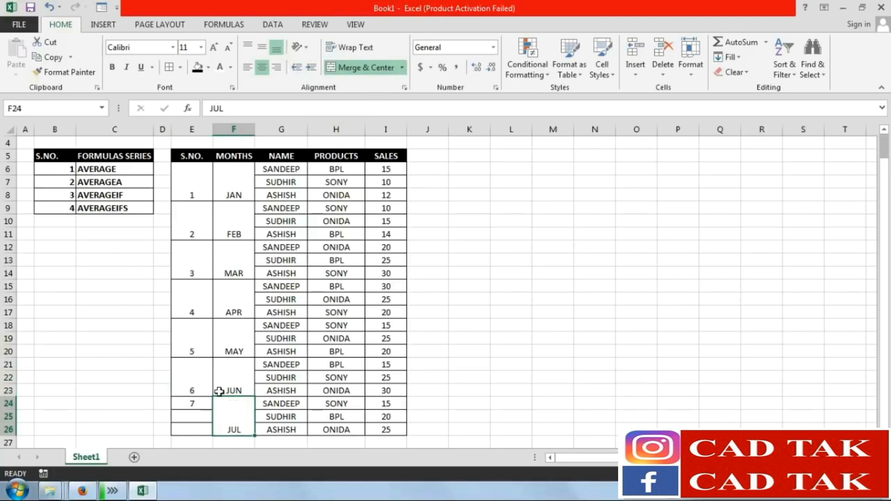
pyautogui.moveTo(201, 405); pyautogui.dragTo(203, 430)
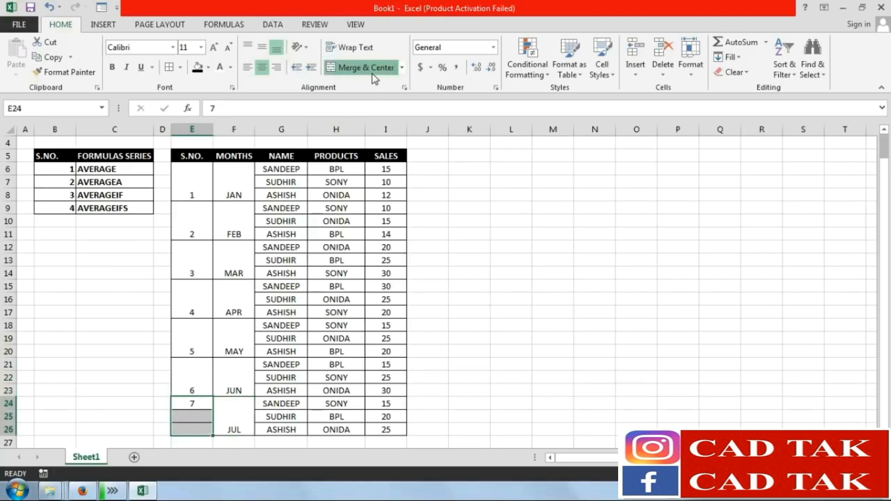
pyautogui.click(369, 68)
pyautogui.click(460, 258)
# Middle-align the merged serial numbers and months in E6:F26 and enlarge their font to size 16
pyautogui.moveTo(201, 174); pyautogui.dragTo(240, 416)
pyautogui.click(262, 47)
pyautogui.click(213, 48)
pyautogui.click(214, 48)
pyautogui.click(214, 48)
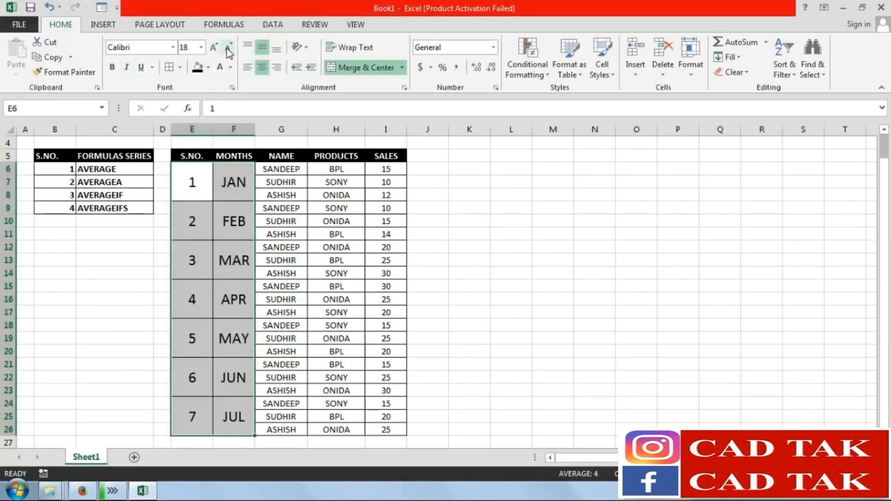
pyautogui.click(512, 337)
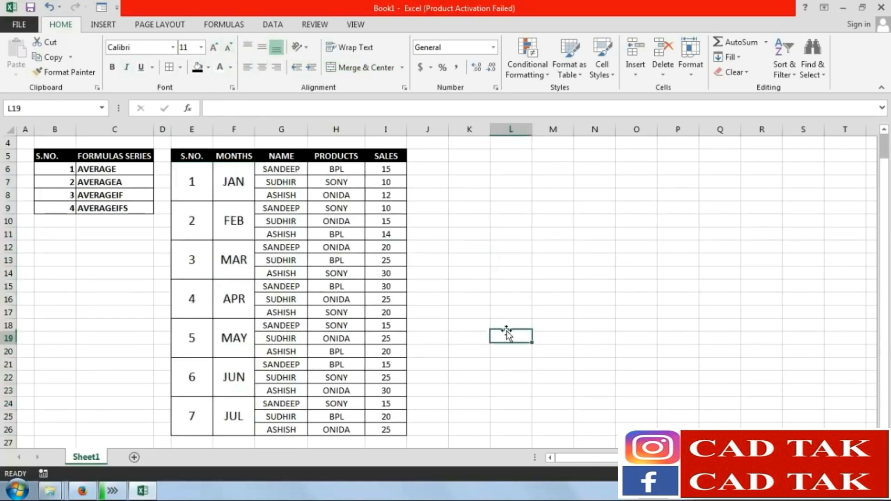
# Examine the January entries and the SALES column of the completed table
pyautogui.click(196, 188)
pyautogui.click(223, 185)
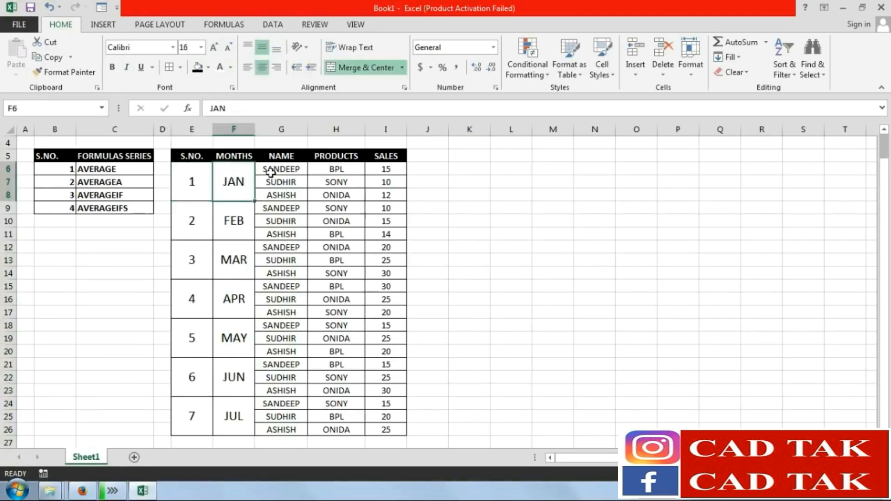
pyautogui.moveTo(274, 169); pyautogui.dragTo(336, 195)
pyautogui.click(511, 221)
pyautogui.click(467, 154)
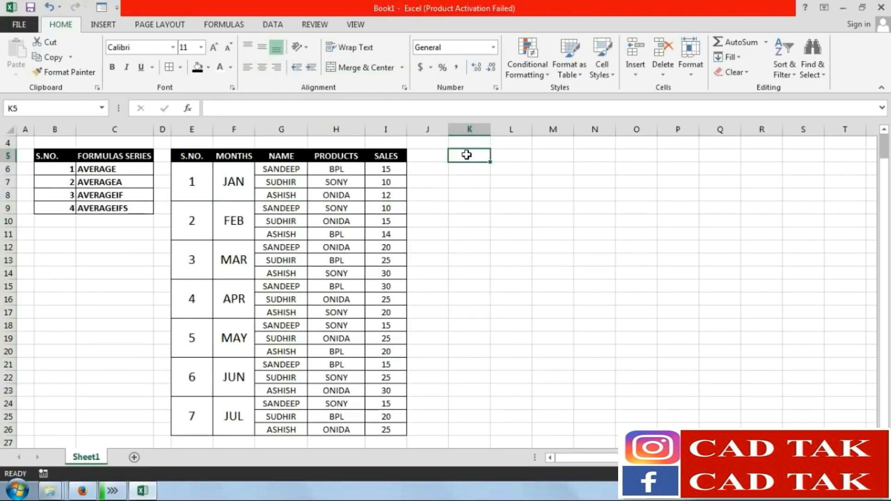
pyautogui.hotkey('ctrl', 'z')
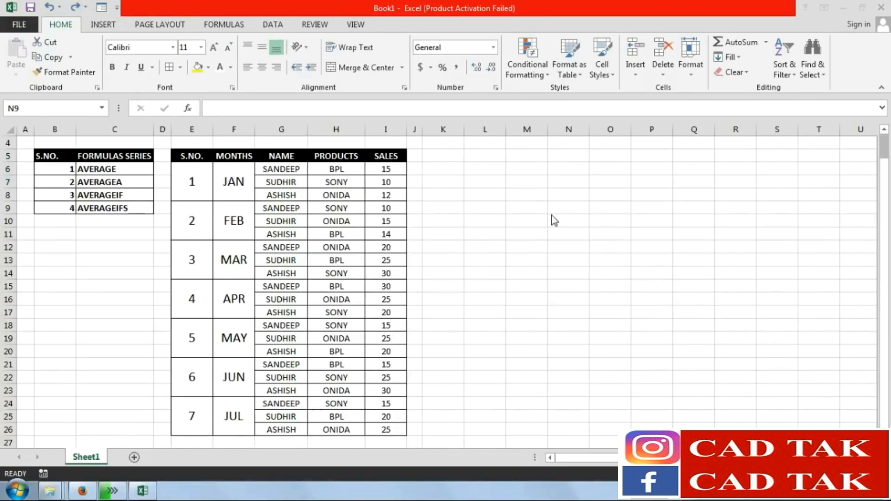
pyautogui.click(392, 160)
pyautogui.press('Down')
pyautogui.press('Down')
pyautogui.click(394, 215)
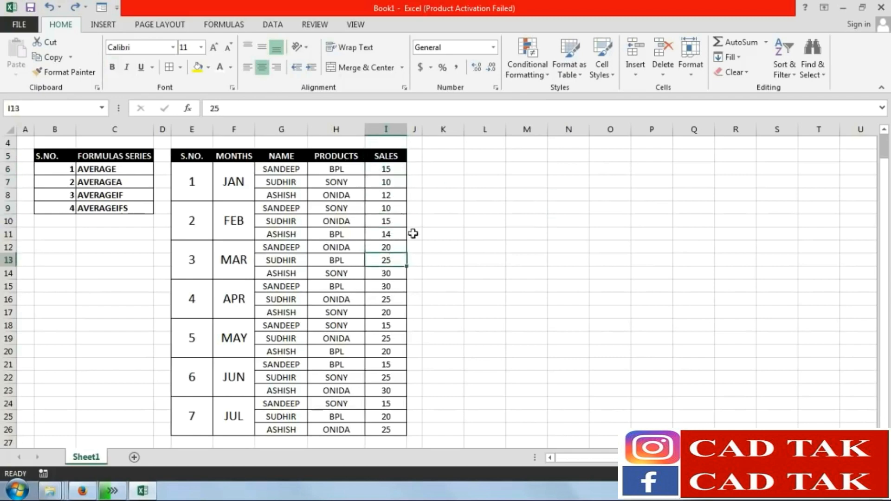
# Enter the heading TOTAL PCS SALE in K5 and fit column K's width to it
pyautogui.click(458, 157)
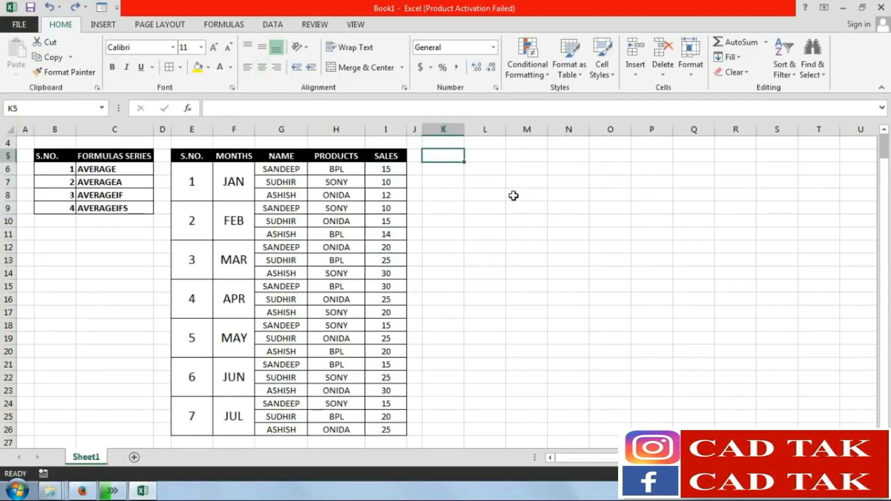
pyautogui.write('TOTAL pC')
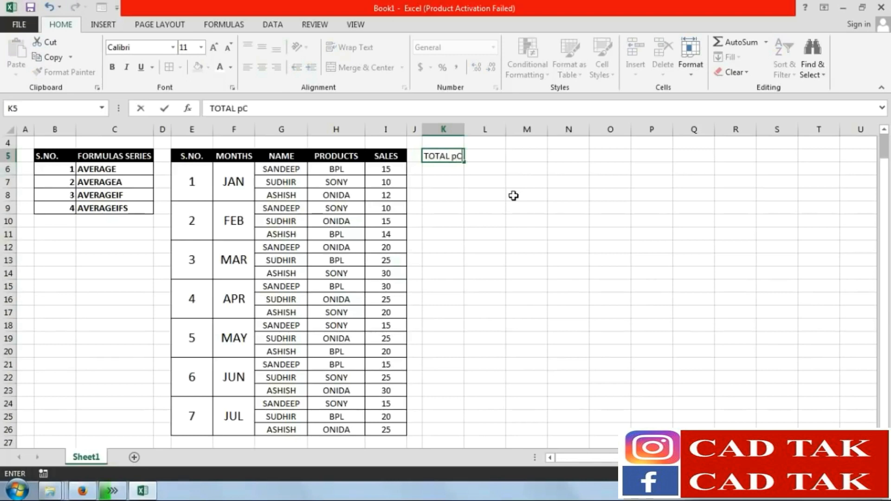
pyautogui.write('S')
pyautogui.press('BackSpace')
pyautogui.press('BackSpace')
pyautogui.press('BackSpace')
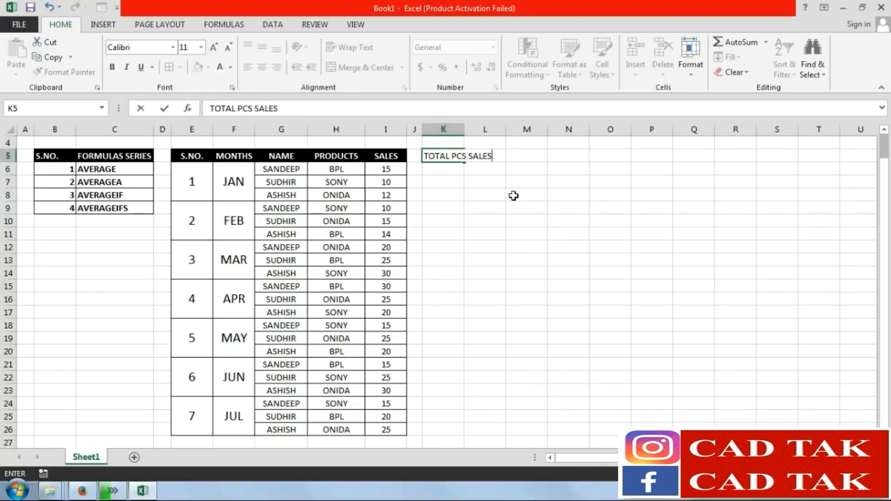
pyautogui.write('PCS SALE')
pyautogui.press('Return')
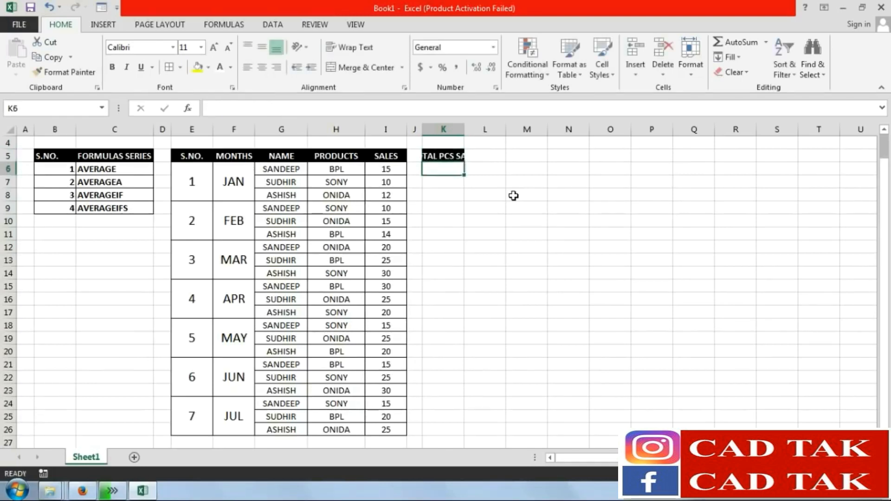
pyautogui.doubleClick(465, 125)
pyautogui.click(493, 246)
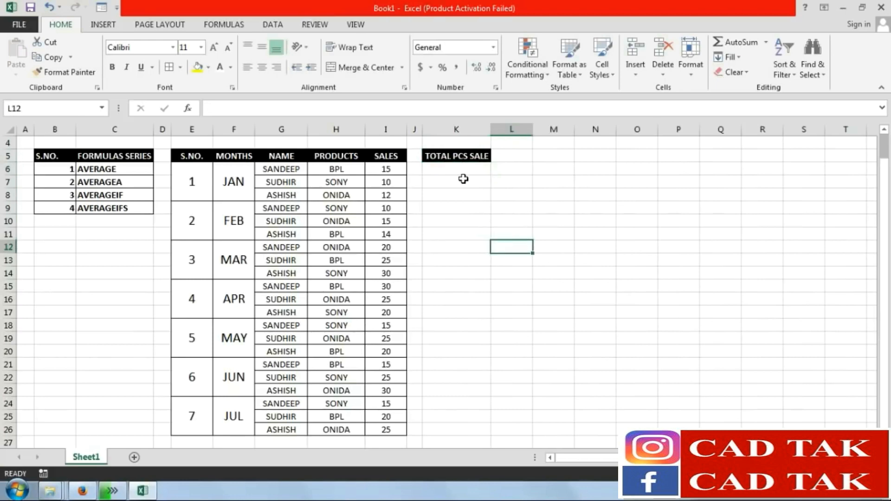
# Total the sales in K6 with the formula =SUM(I6:I26)
pyautogui.click(445, 168)
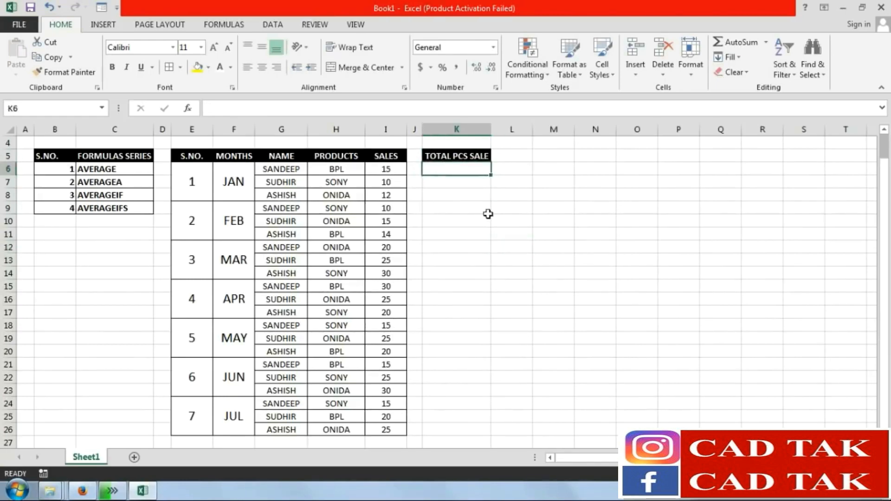
pyautogui.write('=')
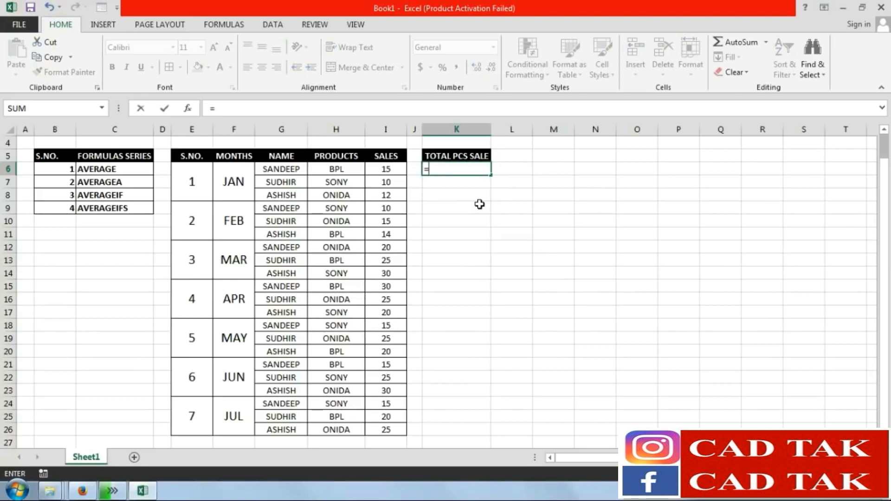
pyautogui.write('SUM')
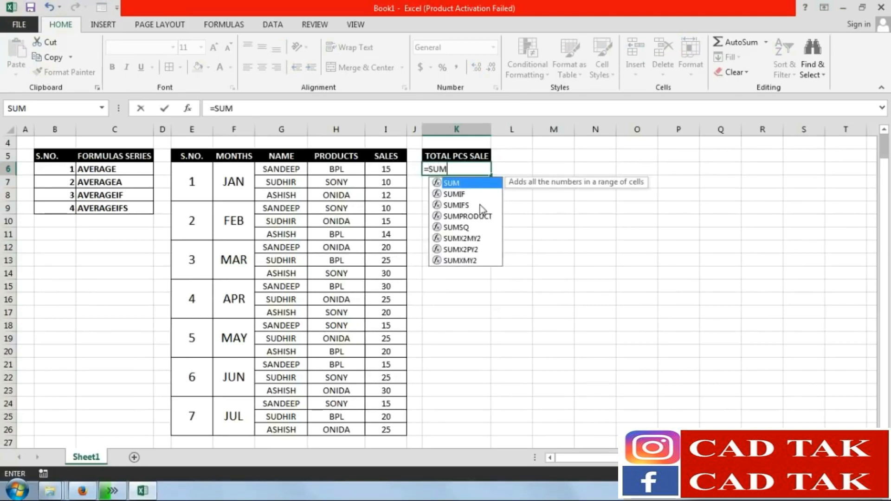
pyautogui.write('(')
pyautogui.click(390, 171)
pyautogui.moveTo(389, 171); pyautogui.dragTo(385, 425)
pyautogui.write(')')
pyautogui.press('Return')
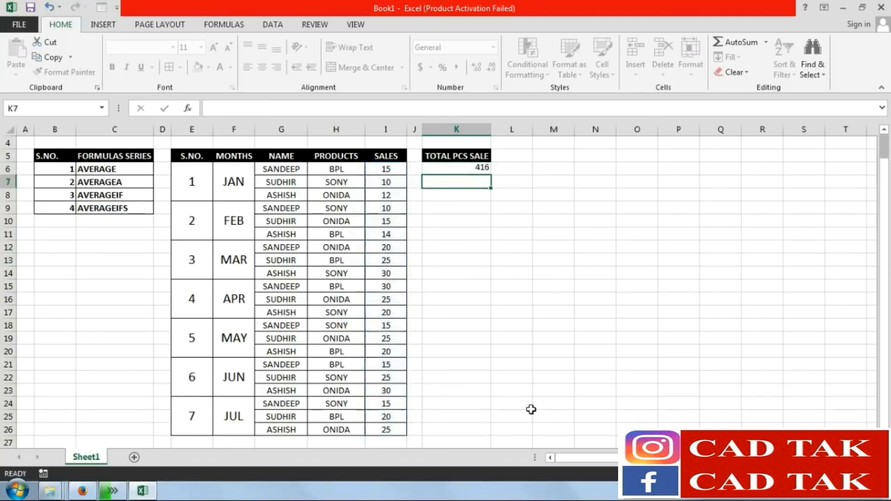
# Clear the total in K6 and re-enter it with the formula =SUM(I6:I26)
pyautogui.press('Up')
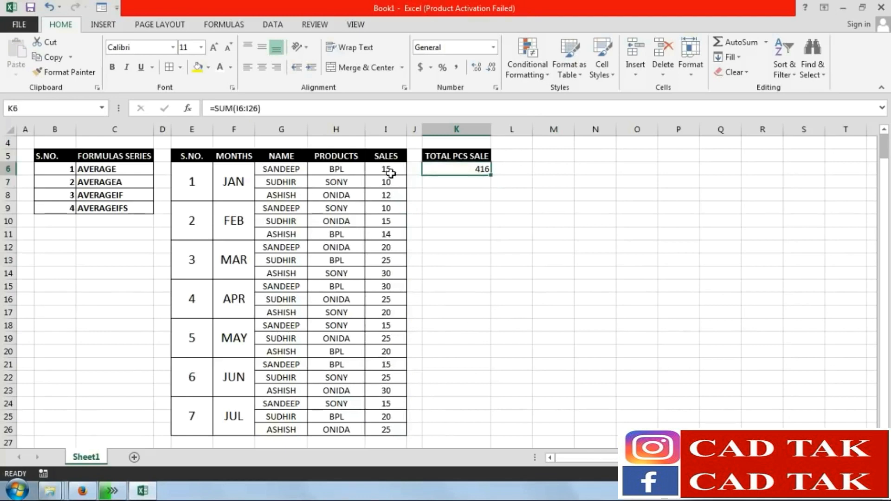
pyautogui.press('Delete')
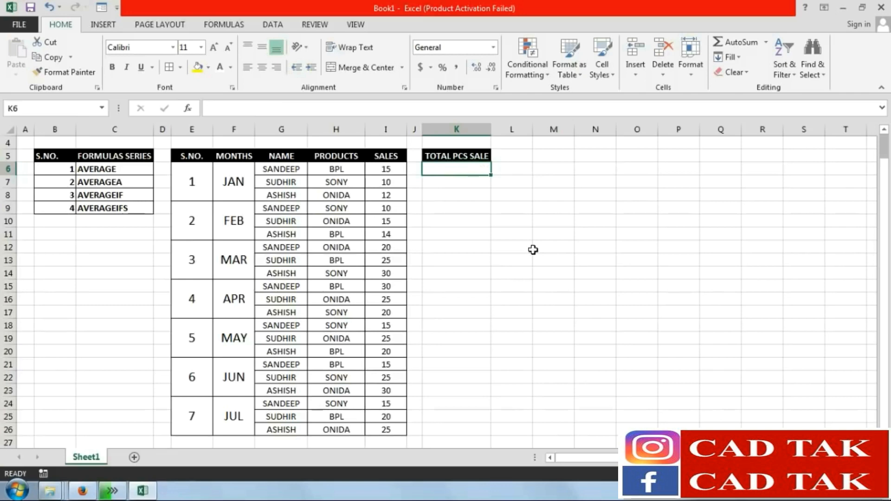
pyautogui.write('=SUM')
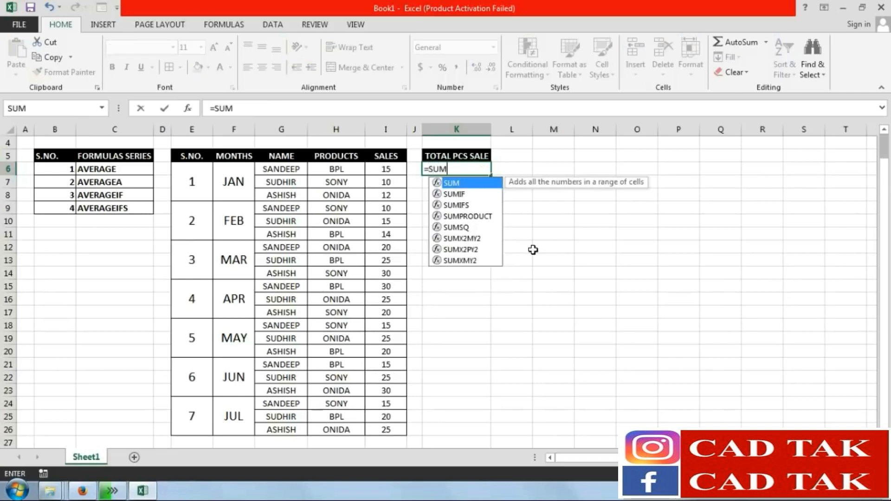
pyautogui.write('(')
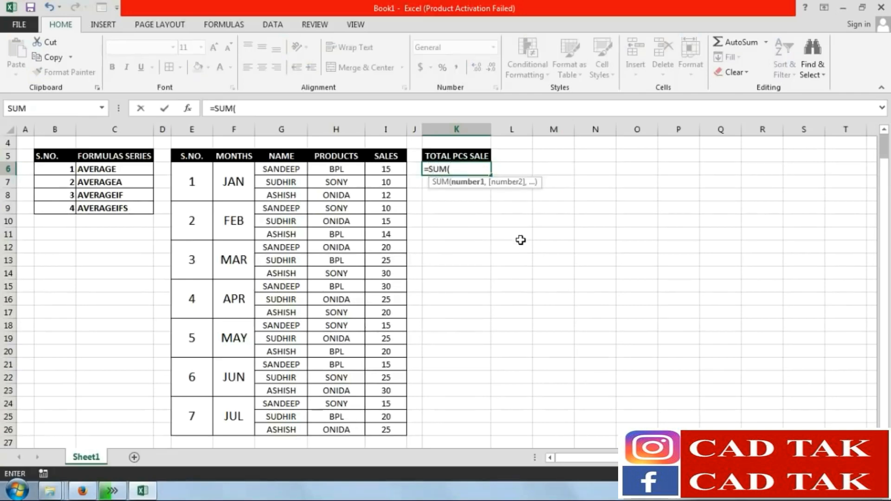
pyautogui.moveTo(387, 168); pyautogui.dragTo(388, 426)
pyautogui.write(')')
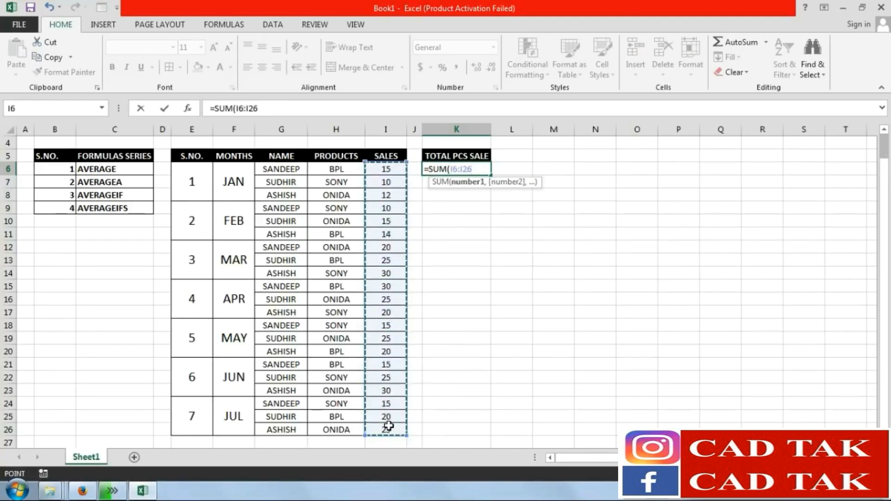
pyautogui.press('Return')
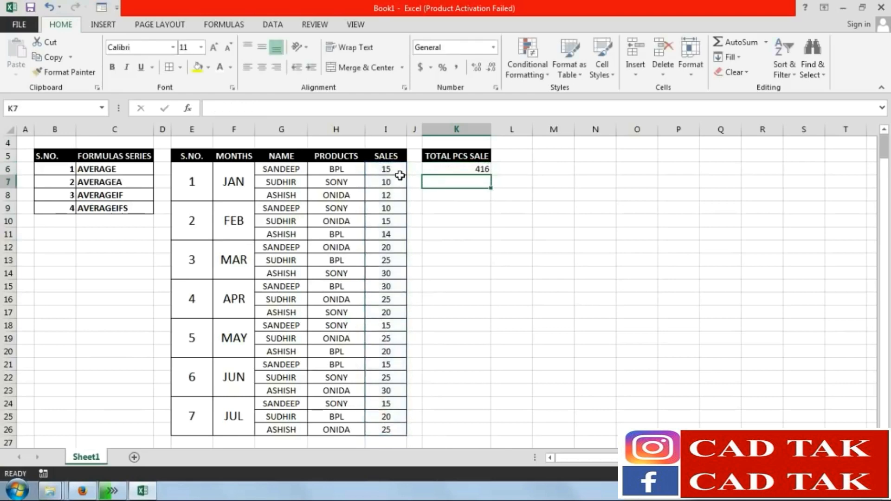
pyautogui.click(466, 168)
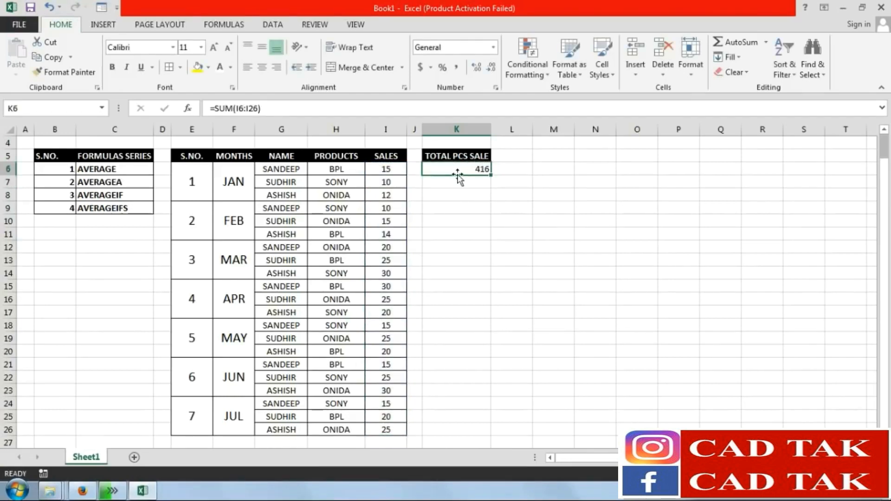
# Enter the heading AVERAGE in L5 and widen column L slightly
pyautogui.click(514, 153)
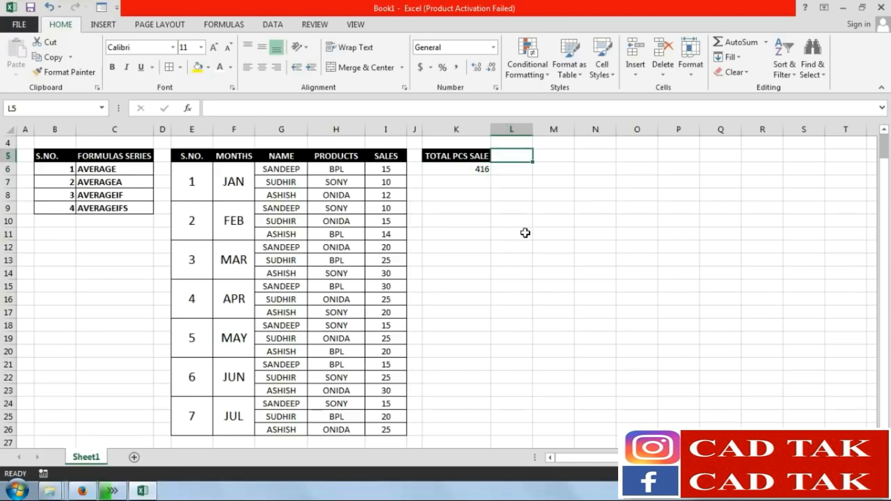
pyautogui.write('AVERAGE')
pyautogui.press('Return')
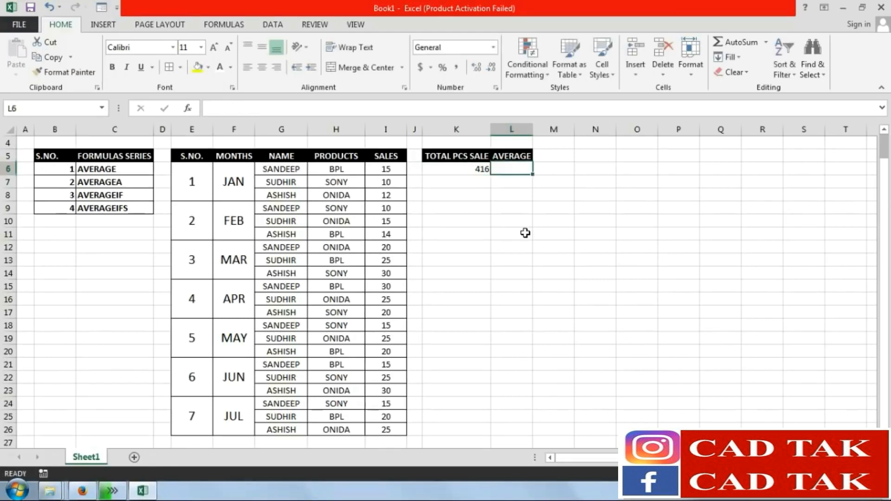
pyautogui.moveTo(533, 132); pyautogui.dragTo(541, 139)
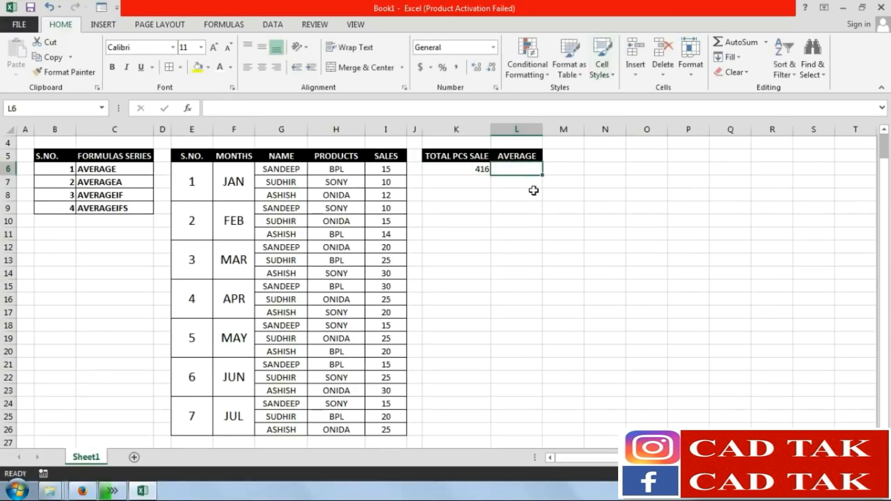
# Calculate the average sales in L6 with the formula =AVERAGE(I6:I26)
pyautogui.write('=AVERAGE')
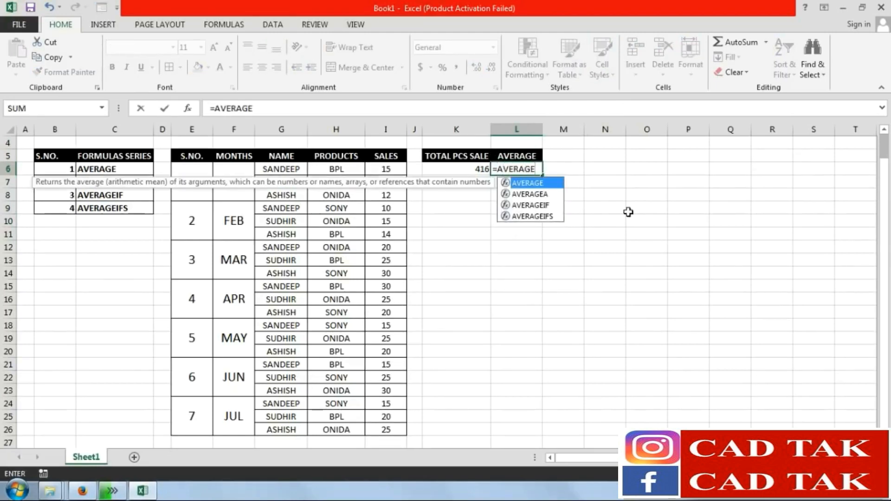
pyautogui.write('(')
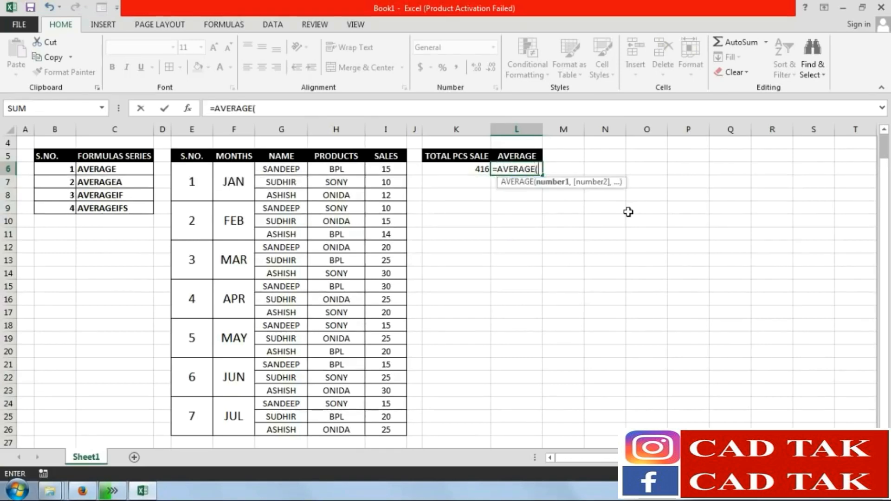
pyautogui.moveTo(387, 170); pyautogui.dragTo(385, 426)
pyautogui.write(')')
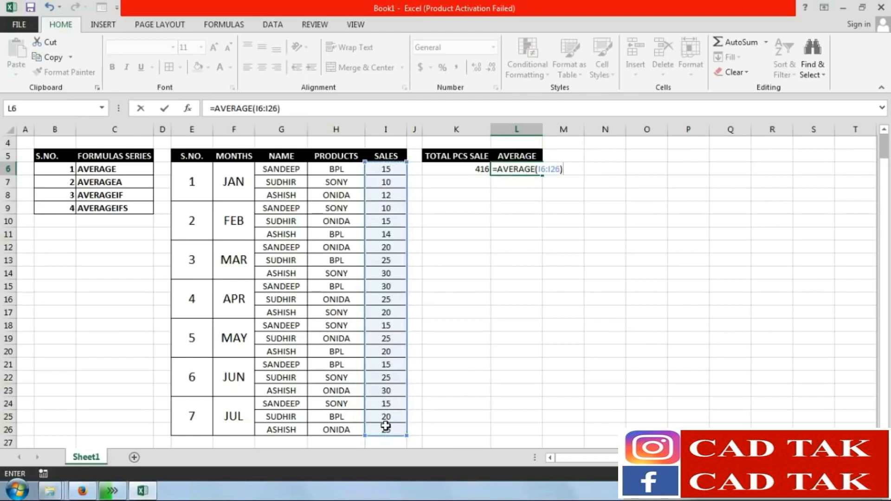
pyautogui.press('Return')
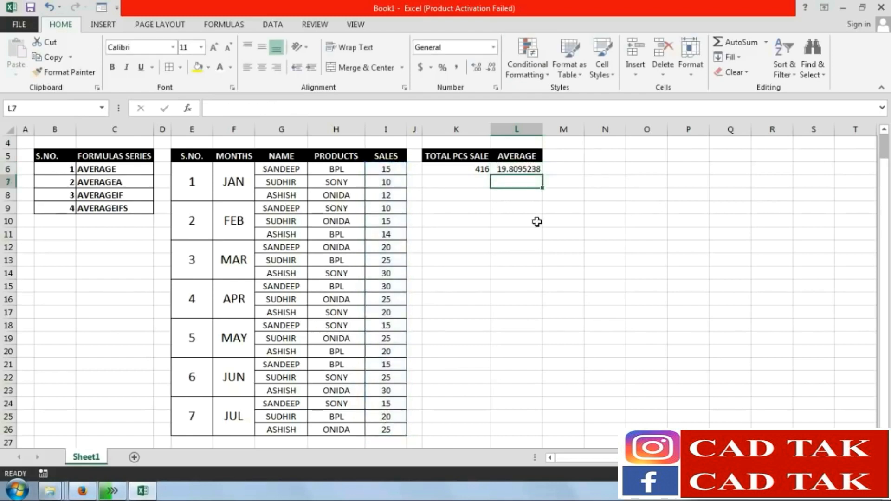
# Examine the individual SALES values and compare them with the total in K6 and the average in L6
pyautogui.click(522, 172)
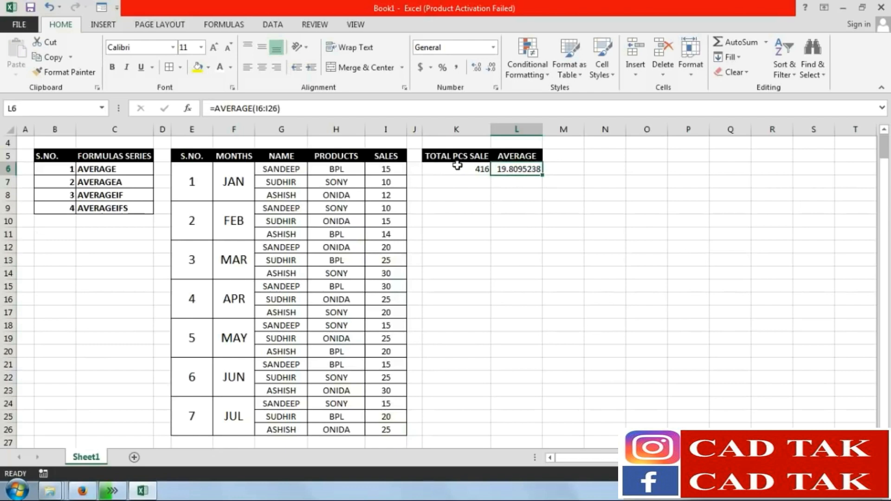
pyautogui.click(517, 233)
pyautogui.click(560, 195)
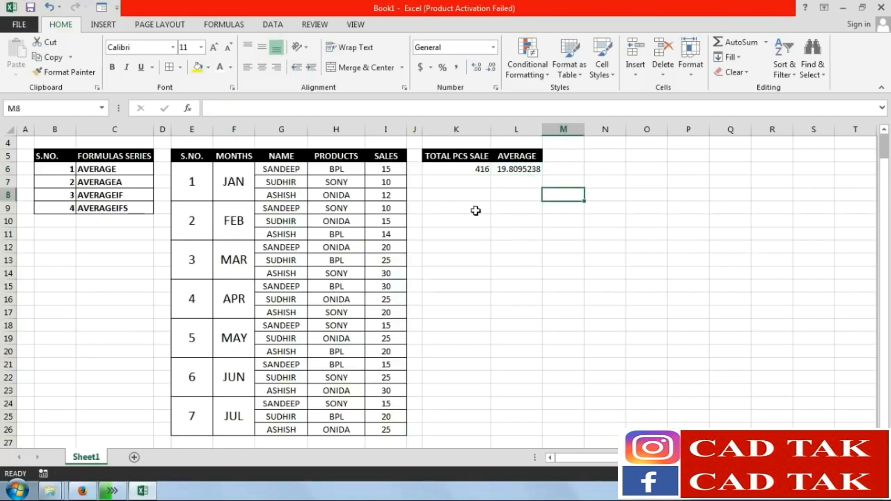
pyautogui.click(388, 171)
pyautogui.click(386, 182)
pyautogui.click(388, 196)
pyautogui.click(388, 208)
pyautogui.click(387, 248)
pyautogui.click(462, 169)
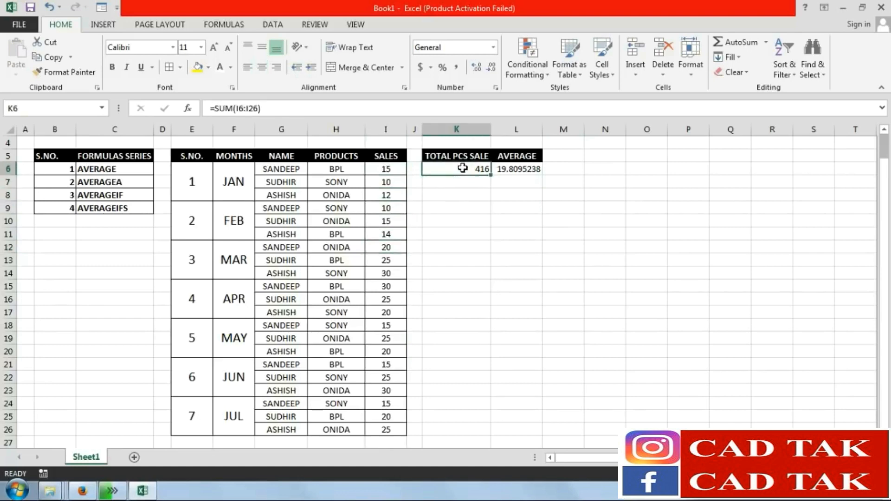
pyautogui.click(534, 170)
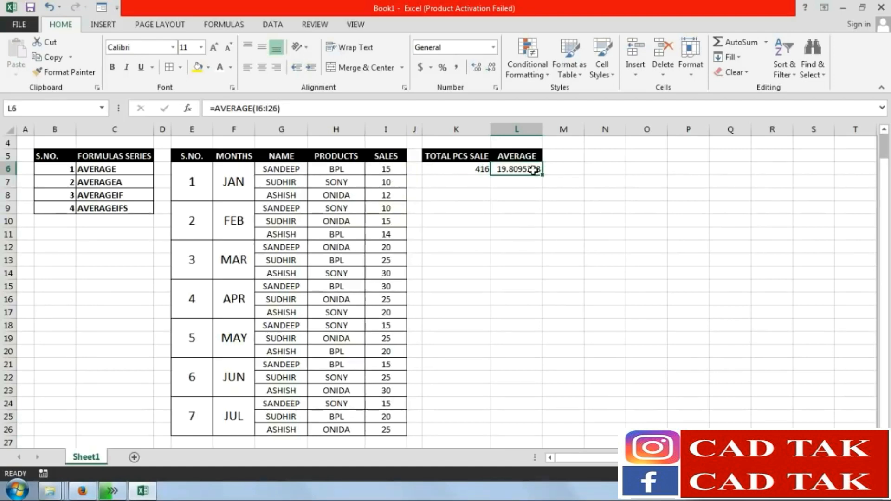
# Cross-check the average in L10 with the formula =K6/21 and clear the cell again
pyautogui.click(509, 219)
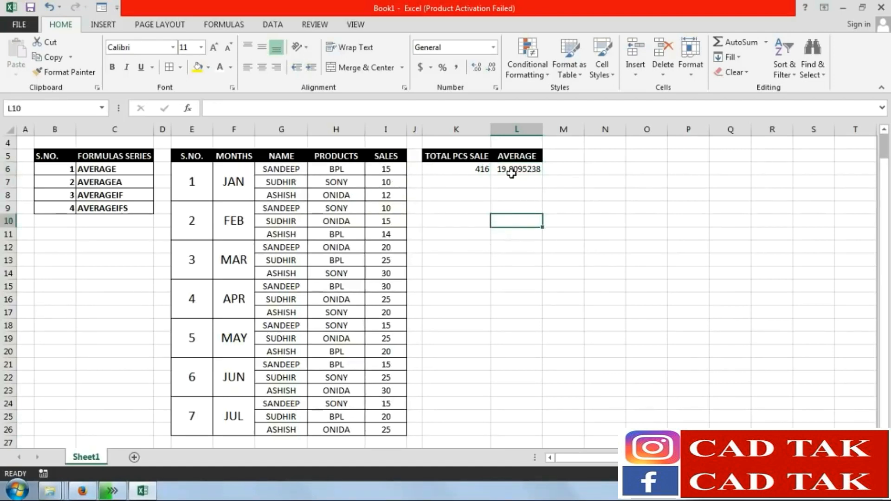
pyautogui.write('=')
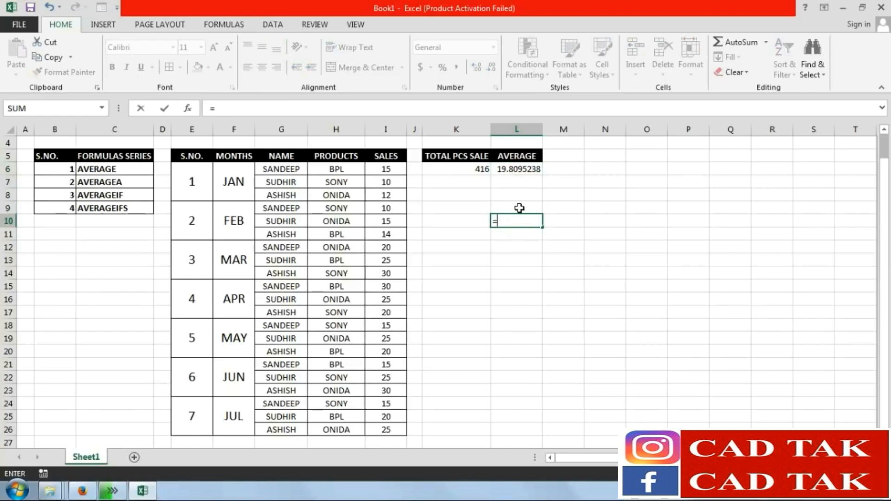
pyautogui.click(469, 168)
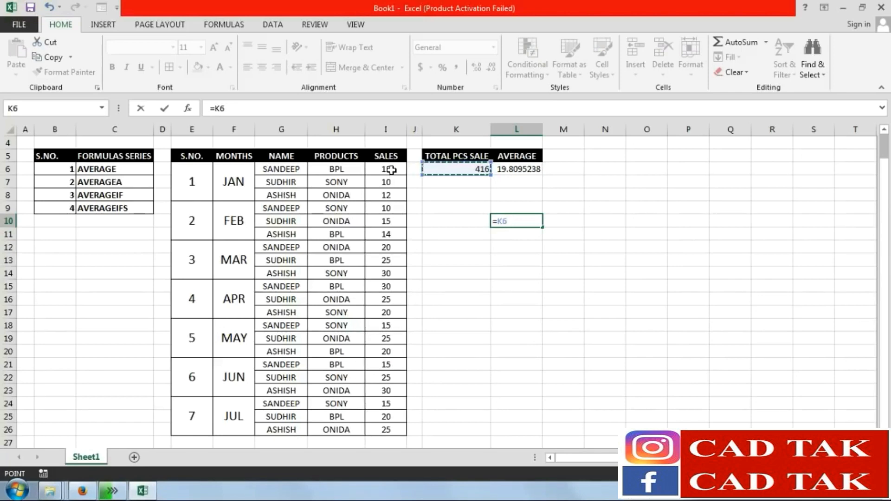
pyautogui.write('/21')
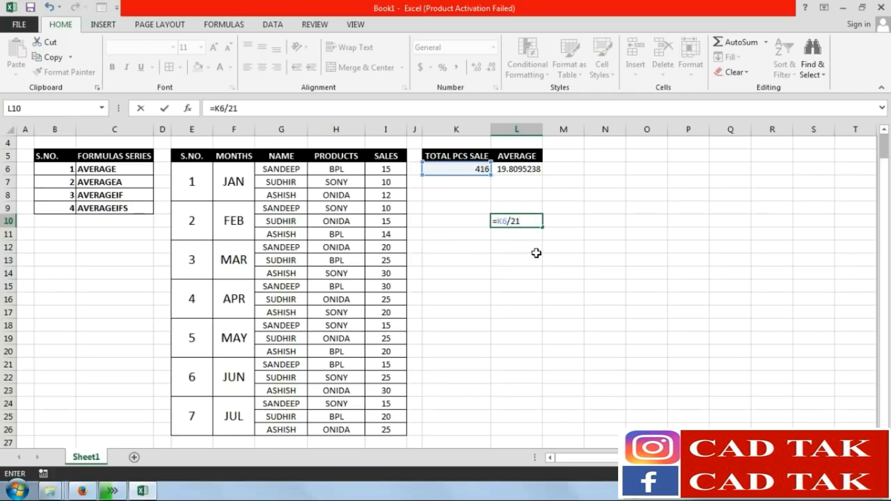
pyautogui.press('Return')
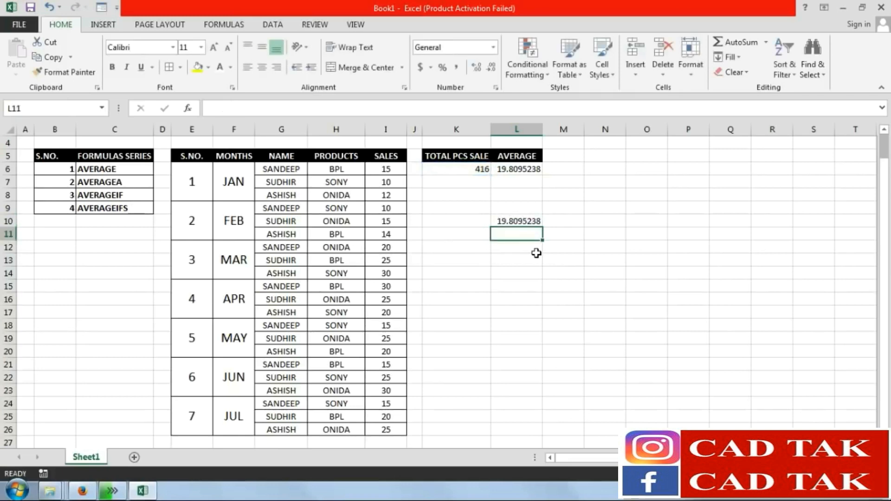
pyautogui.click(533, 222)
pyautogui.press('Delete')
pyautogui.click(528, 195)
# Repeat the manual average check in L12 by dividing K6 by 21, and delete the result
pyautogui.click(534, 242)
pyautogui.write('=')
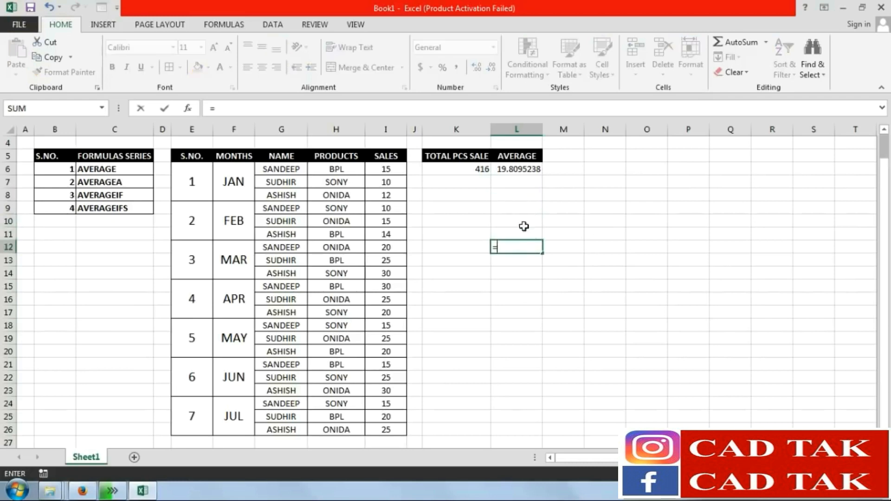
pyautogui.click(469, 170)
pyautogui.write('/')
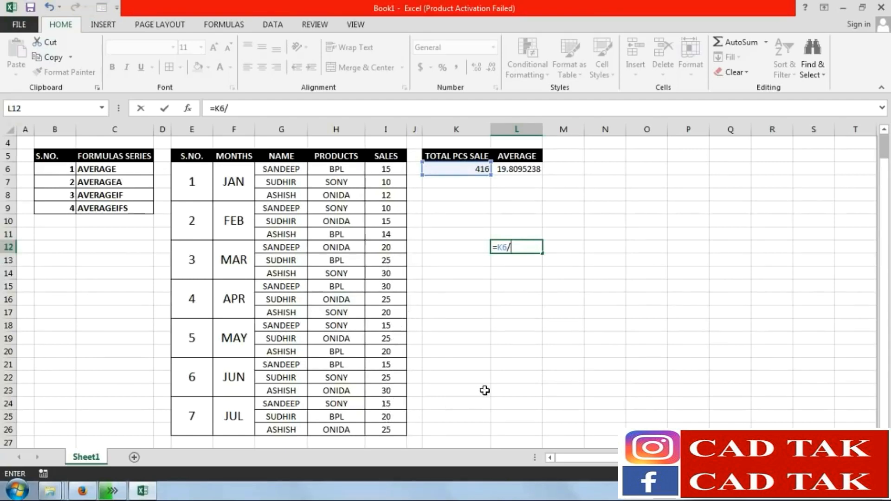
pyautogui.write('2')
pyautogui.press('Return')
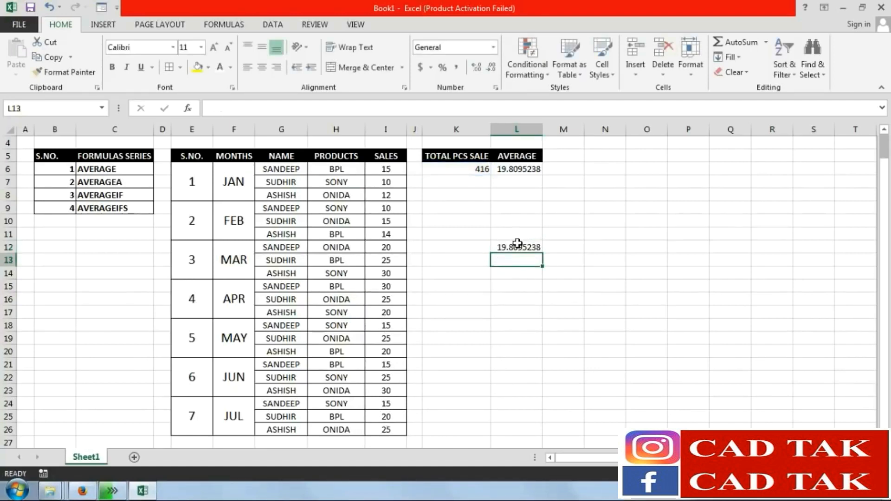
pyautogui.click(518, 244)
pyautogui.press('Delete')
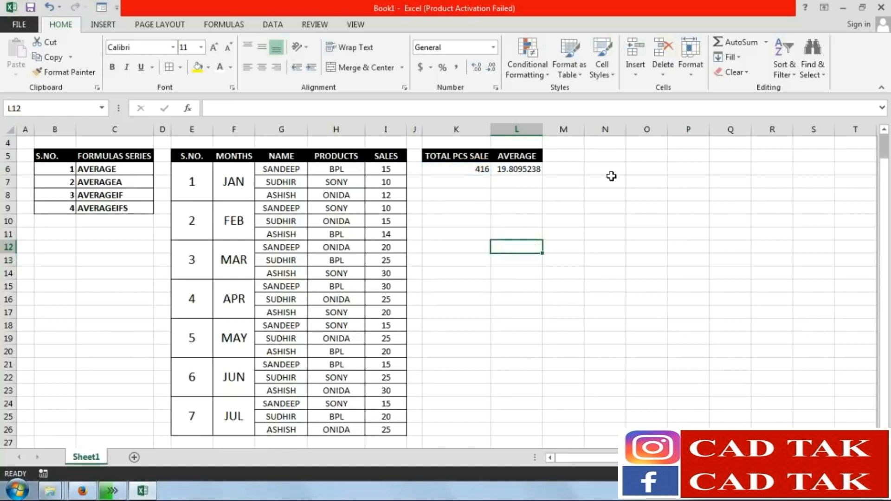
# Add borders to the summary cells K5:L6 and centre their contents horizontally
pyautogui.moveTo(447, 156); pyautogui.dragTo(514, 169)
pyautogui.click(168, 67)
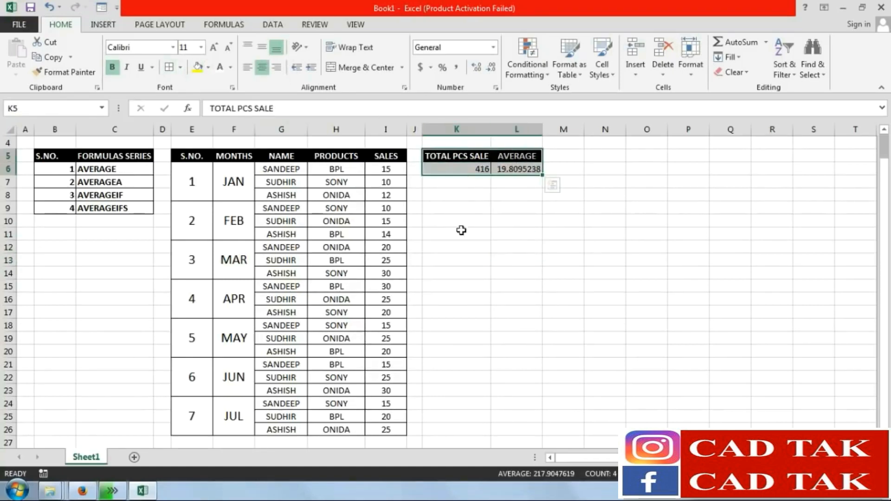
pyautogui.click(515, 246)
pyautogui.moveTo(450, 157); pyautogui.dragTo(515, 169)
pyautogui.click(509, 195)
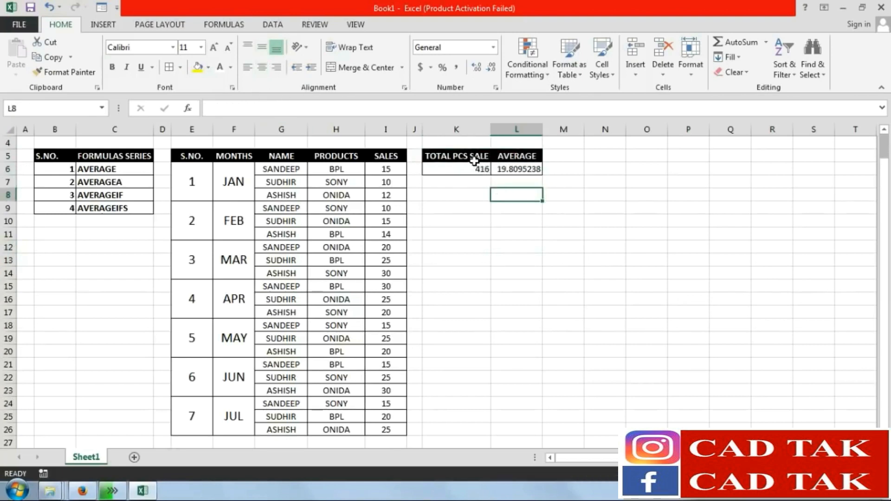
pyautogui.moveTo(473, 158); pyautogui.dragTo(519, 169)
pyautogui.click(262, 67)
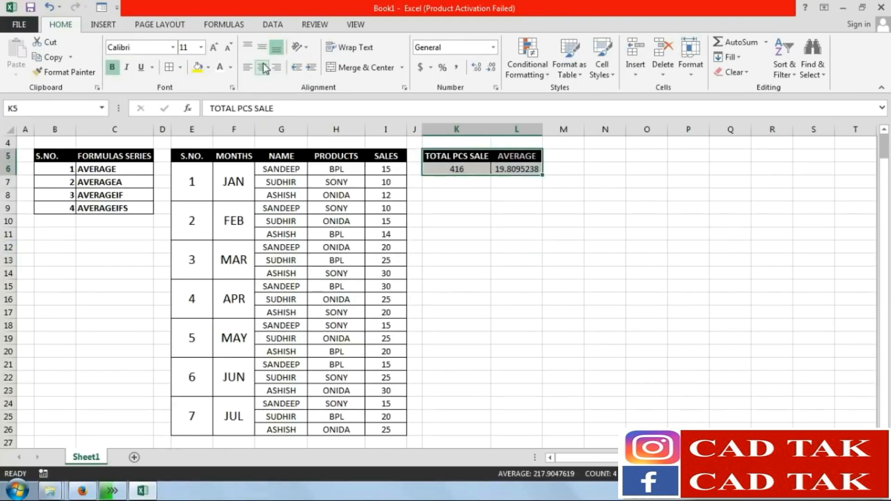
pyautogui.click(516, 299)
# Fill the AVERAGE cell C6 and the AVERAGEIF cell C8 in the formulas series list with yellow
pyautogui.click(116, 168)
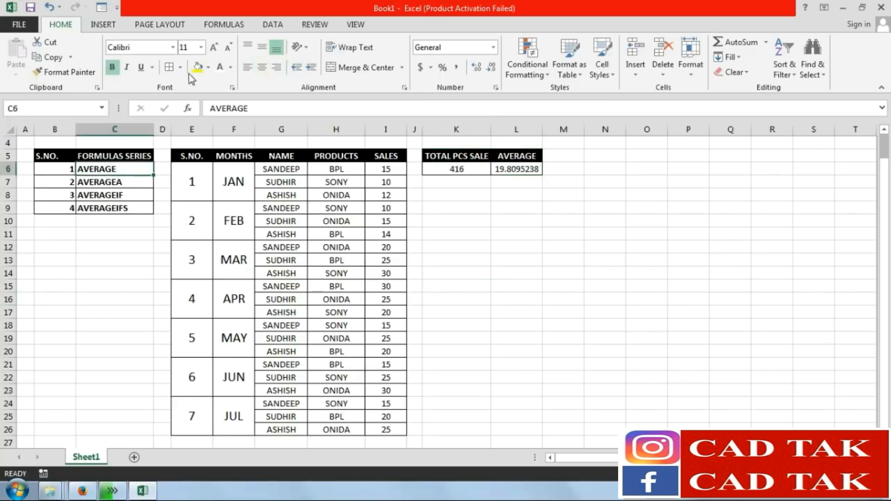
pyautogui.click(198, 66)
pyautogui.click(462, 308)
pyautogui.click(463, 197)
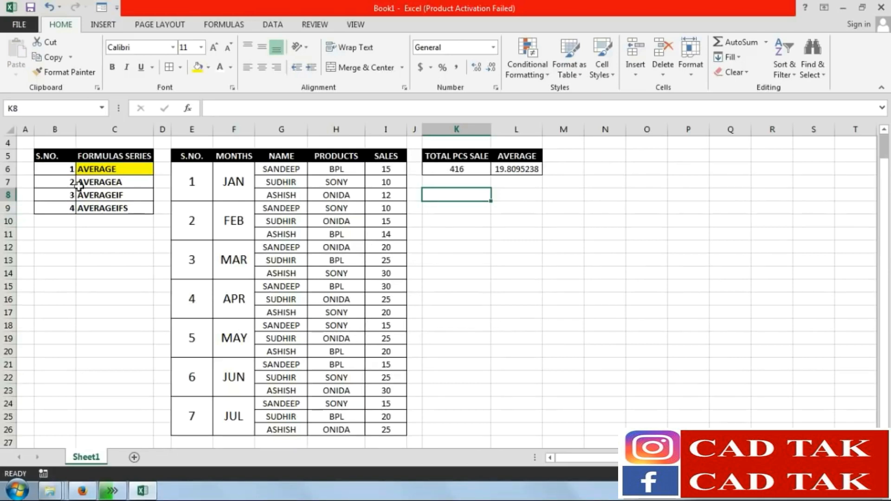
pyautogui.click(108, 194)
pyautogui.click(198, 67)
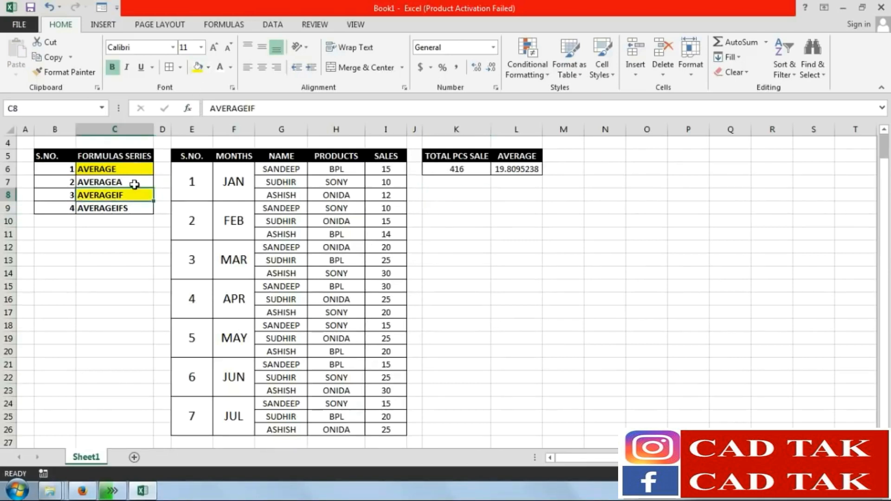
pyautogui.click(453, 219)
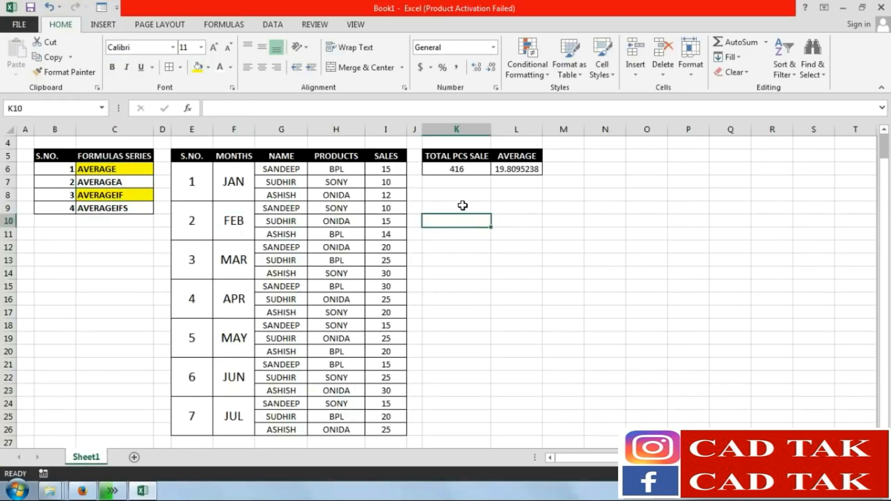
pyautogui.click(462, 206)
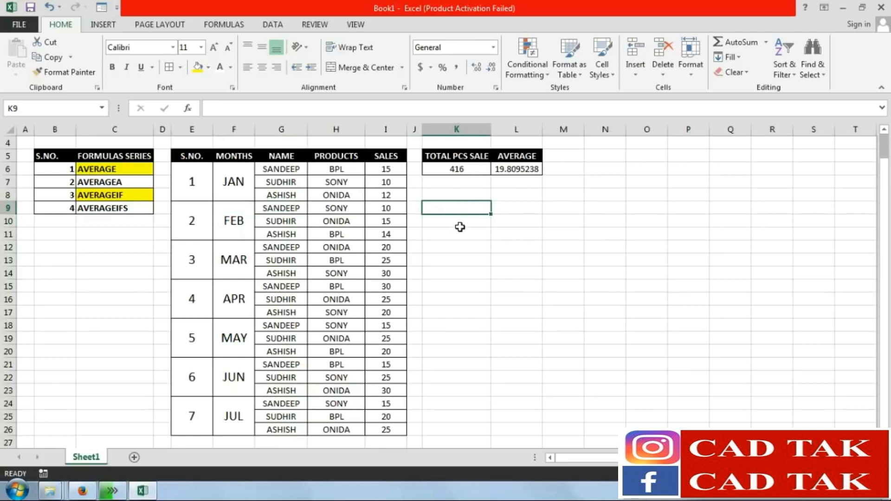
# Enter the headings NAME in K9 and AVERAGEIF in L9, and the first salesperson's name in K10
pyautogui.write('NAME')
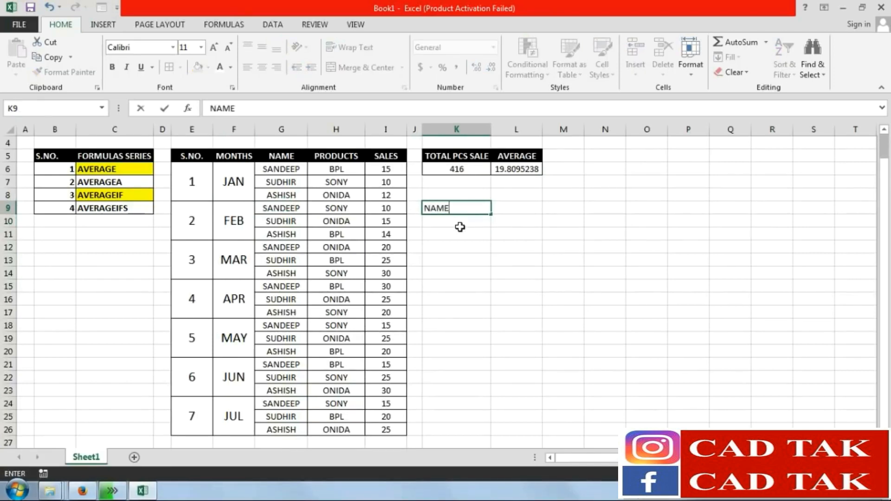
pyautogui.press('Tab')
pyautogui.write('A')
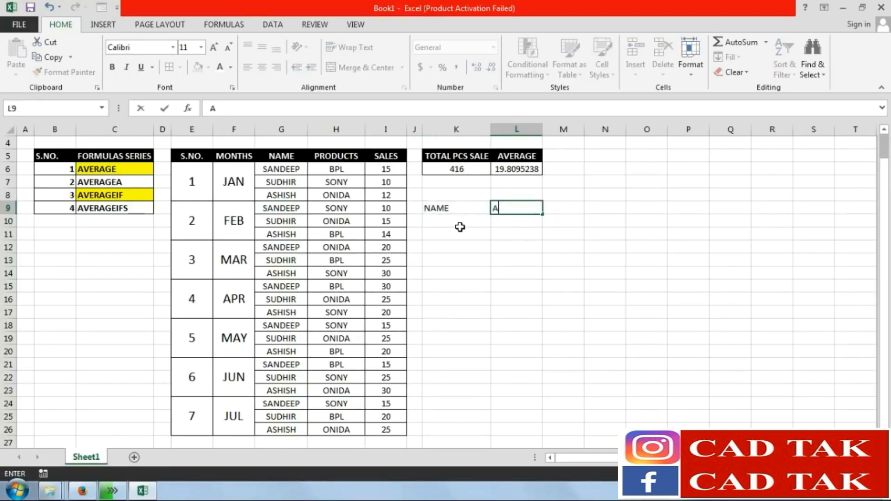
pyautogui.write('VERAGE')
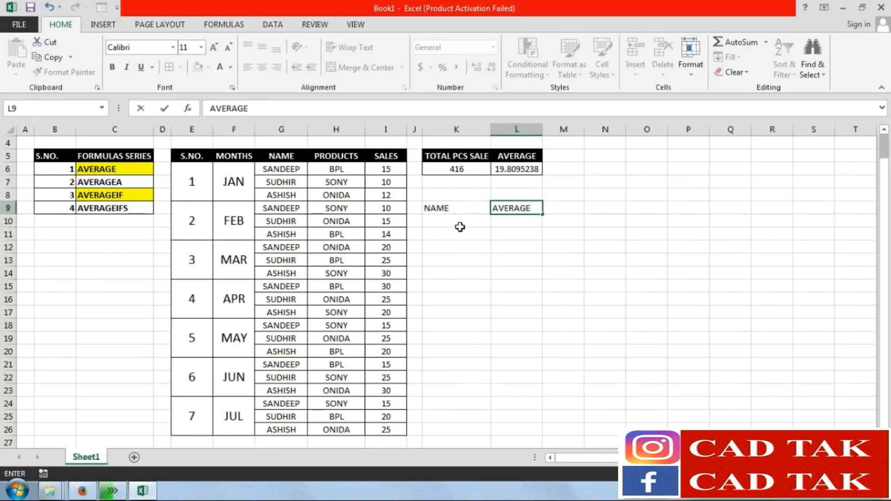
pyautogui.write('IF')
pyautogui.press('Return')
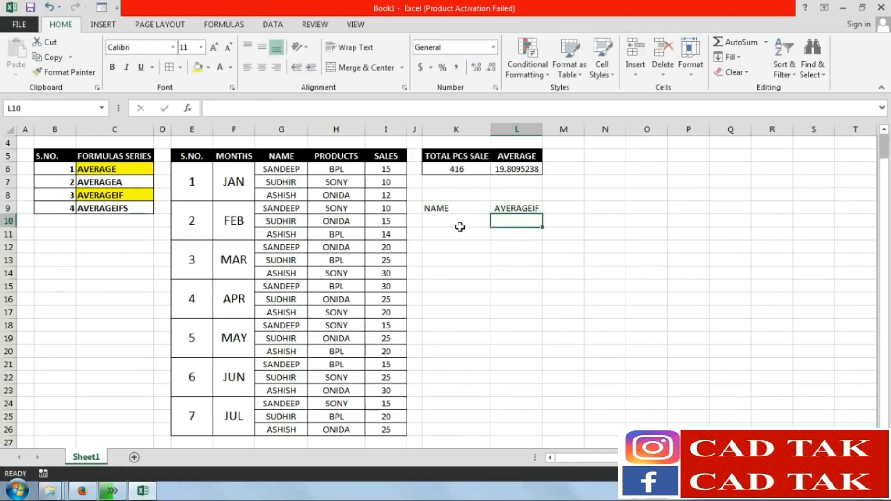
pyautogui.click(446, 220)
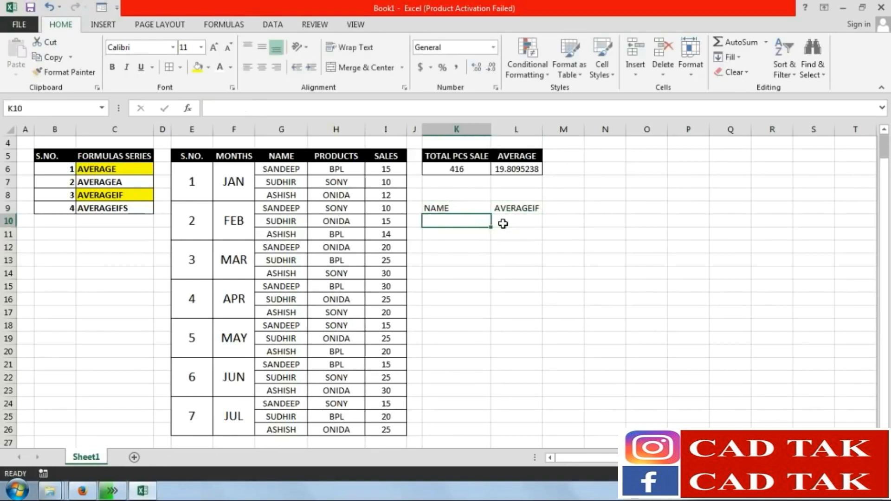
pyautogui.write('SANDEE')
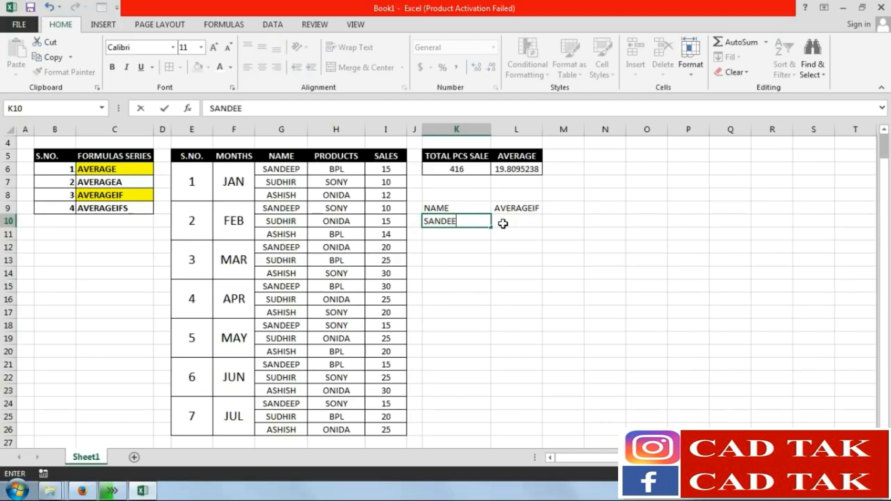
# Calculate the average sales for the salesperson in K10 by entering =AVERAGEIF(G6:G26,K10,I6:I26) in L10
pyautogui.click(503, 223)
pyautogui.write('=AVER')
pyautogui.press('Down')
pyautogui.press('Down')
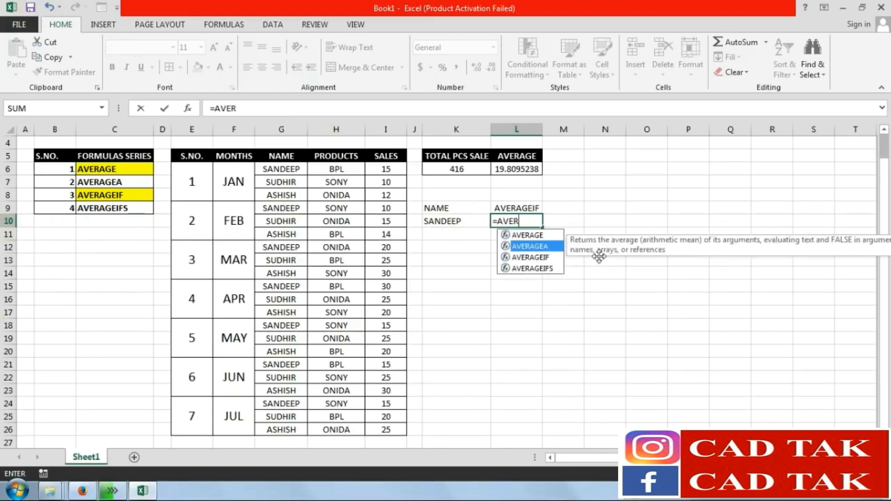
pyautogui.press('Tab')
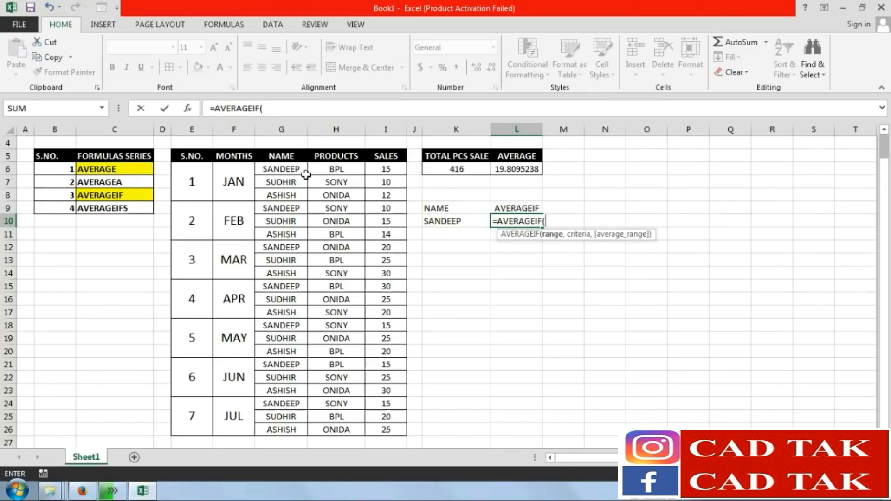
pyautogui.moveTo(294, 167); pyautogui.dragTo(294, 430)
pyautogui.write(',')
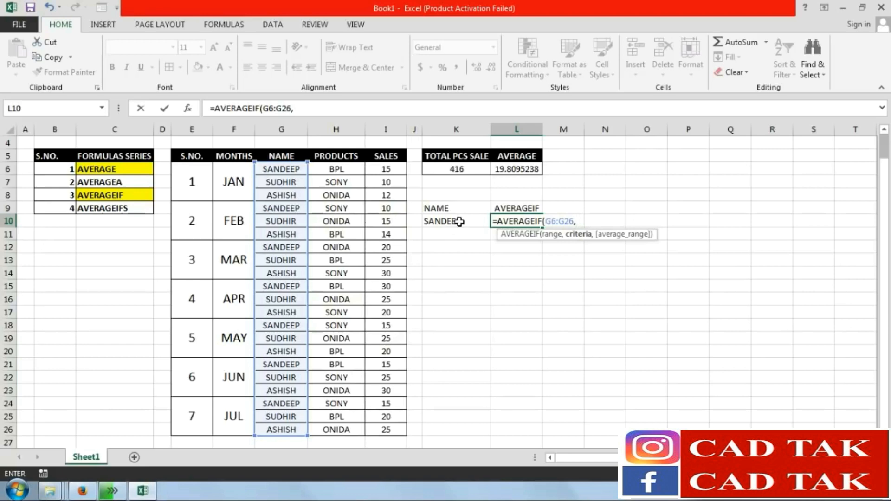
pyautogui.click(459, 222)
pyautogui.write(',')
pyautogui.moveTo(382, 169); pyautogui.dragTo(384, 427)
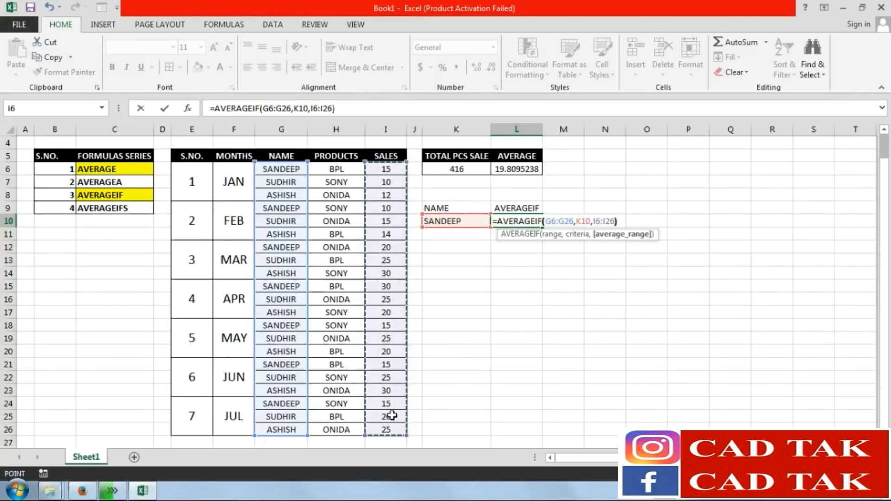
pyautogui.press('Return')
pyautogui.click(523, 222)
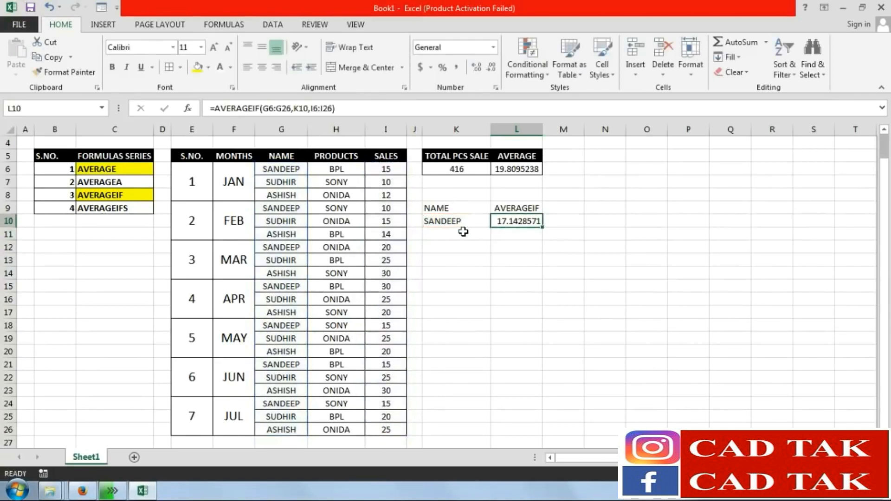
pyautogui.click(467, 222)
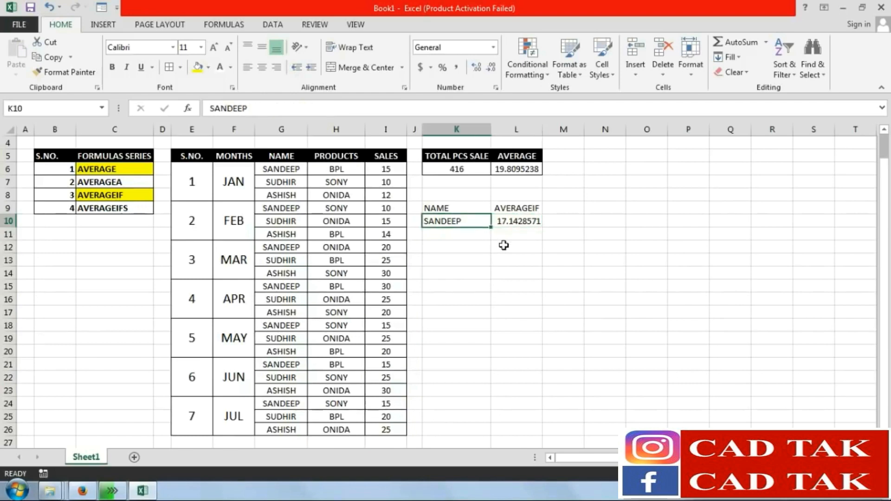
# Clear L10 and rebuild its formula as =AVERAGEIF(G6:G26,K10,I6:I26)
pyautogui.click(517, 218)
pyautogui.press('Delete')
pyautogui.write('=')
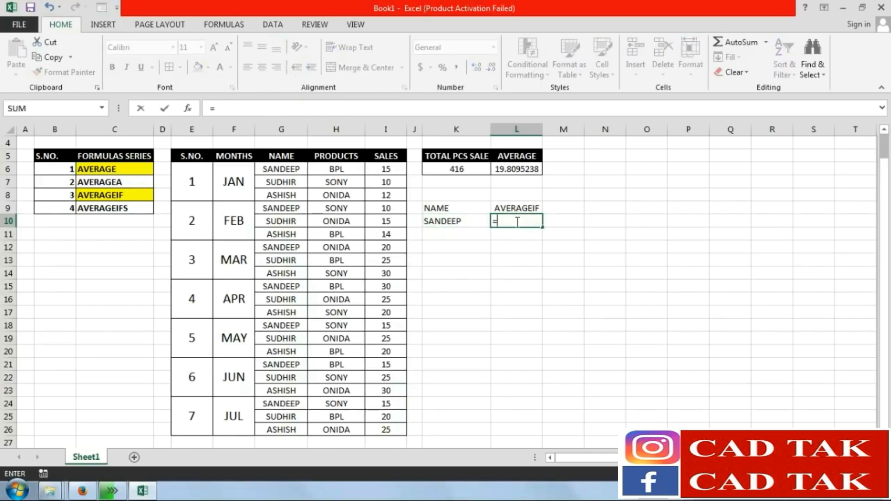
pyautogui.write('AVERAGEIF')
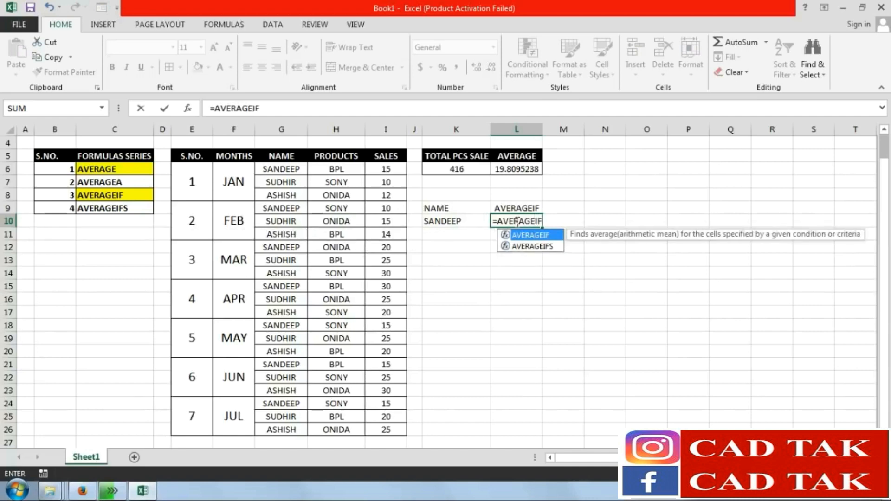
pyautogui.write('(')
pyautogui.moveTo(293, 170); pyautogui.dragTo(285, 424)
pyautogui.write(',')
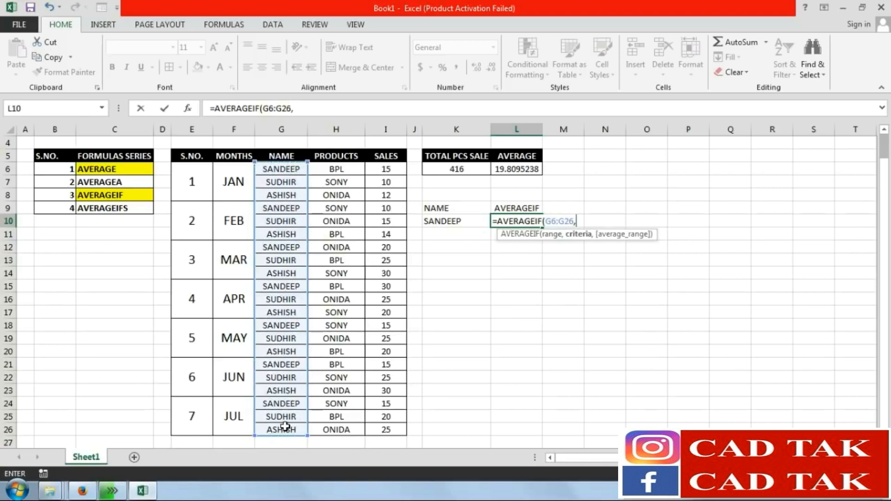
pyautogui.click(447, 223)
pyautogui.write(',')
pyautogui.moveTo(391, 169); pyautogui.dragTo(395, 429)
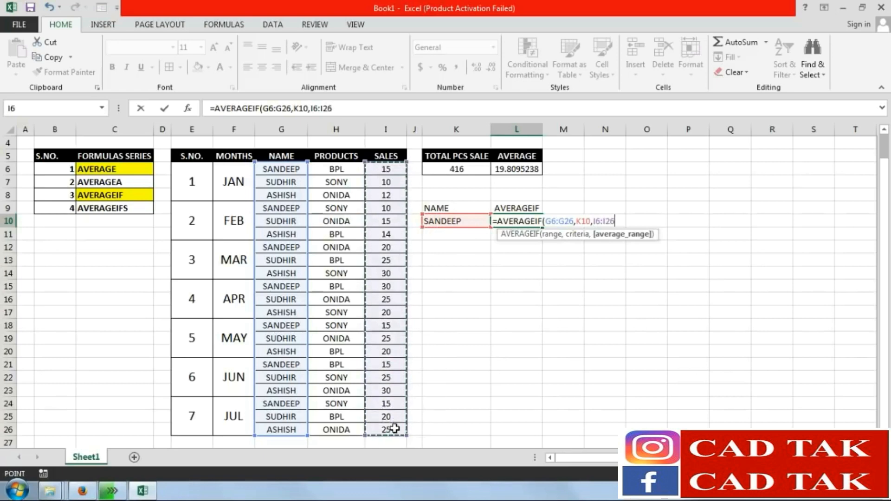
pyautogui.press('Return')
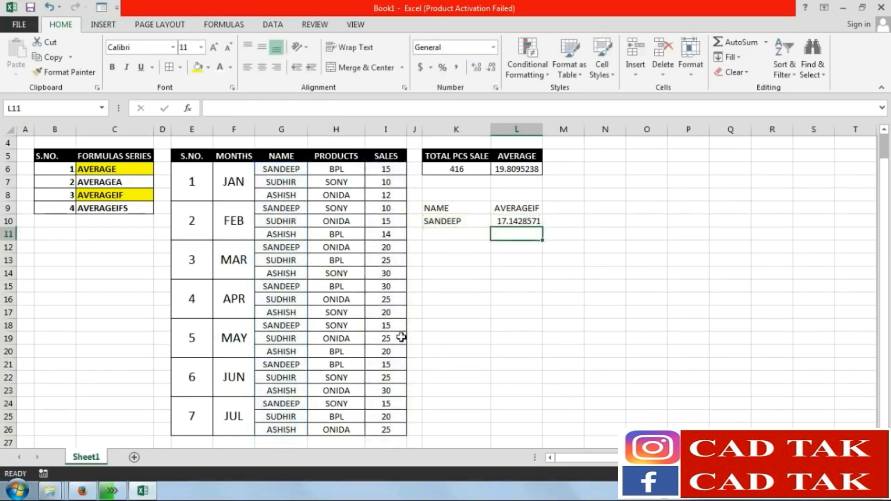
pyautogui.click(519, 220)
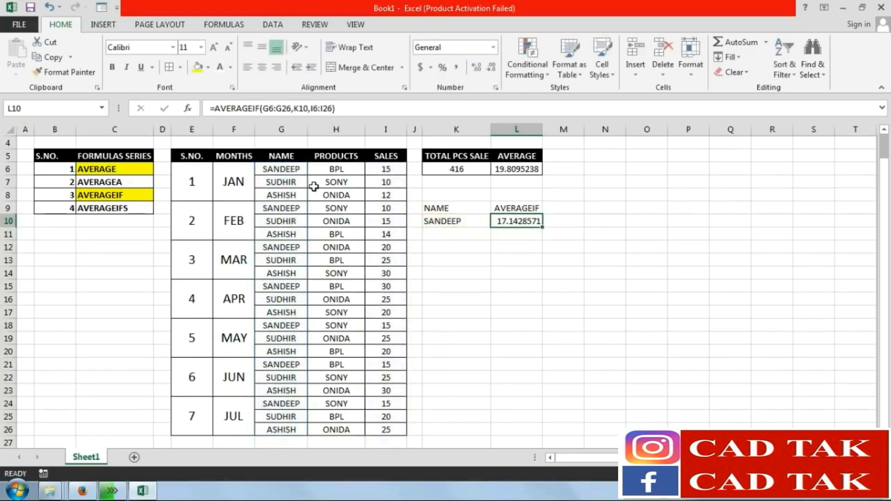
# Add up the first salesperson's monthly sales in O11 with =I6+I9+I12+I15+I18+I21+I24
pyautogui.click(592, 270)
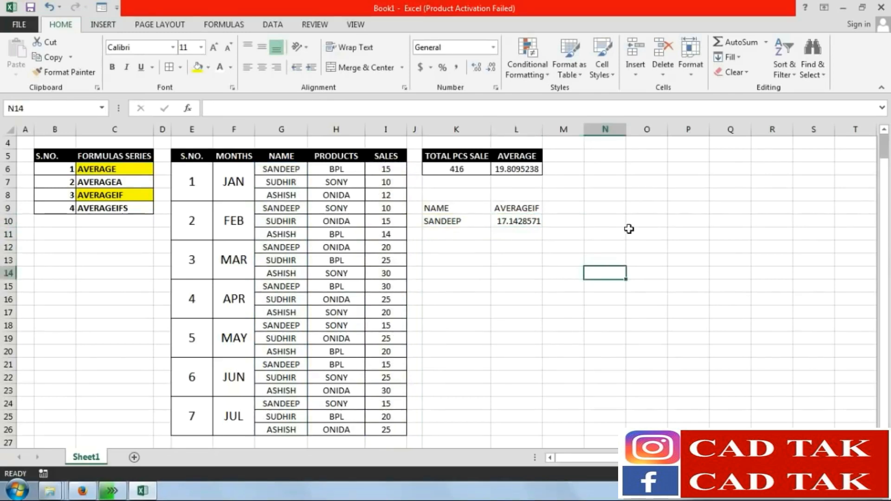
pyautogui.click(631, 230)
pyautogui.write('=')
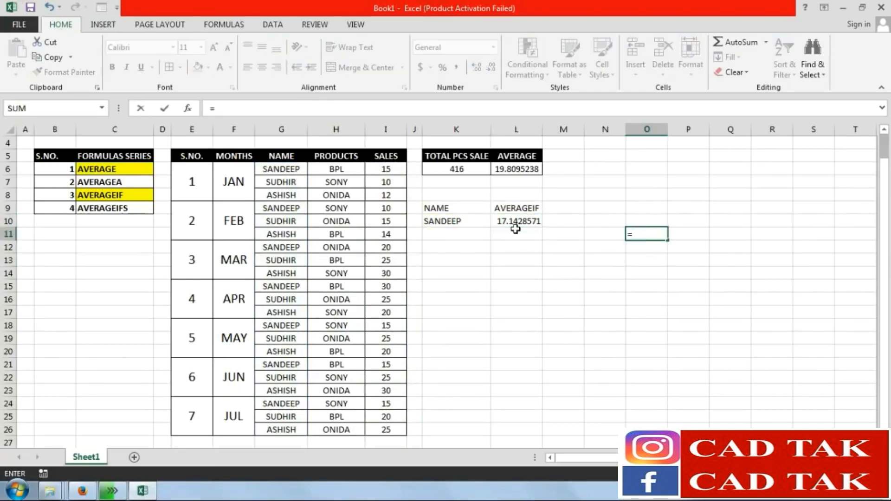
pyautogui.click(394, 170)
pyautogui.write('+')
pyautogui.click(387, 209)
pyautogui.write('+')
pyautogui.click(385, 246)
pyautogui.write('+')
pyautogui.click(385, 286)
pyautogui.write('+')
pyautogui.click(386, 327)
pyautogui.write('+')
pyautogui.click(386, 364)
pyautogui.write('+')
pyautogui.click(391, 405)
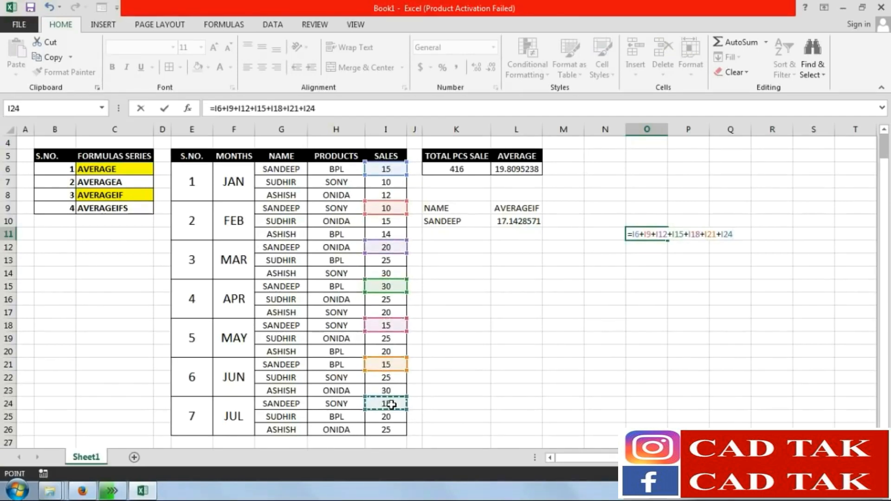
pyautogui.press('Return')
pyautogui.click(641, 320)
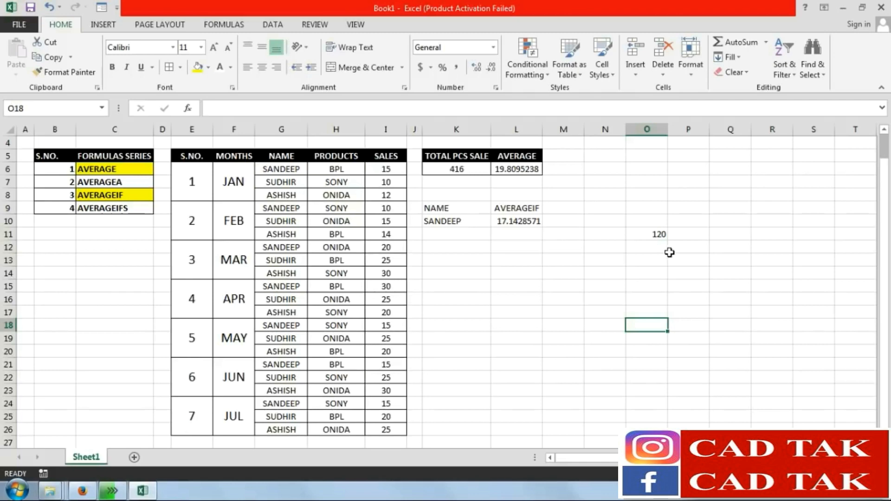
# Cross-check the AVERAGEIF result in O15 with =O11/7, and clear the check cells O11:O15
pyautogui.click(648, 281)
pyautogui.write('=')
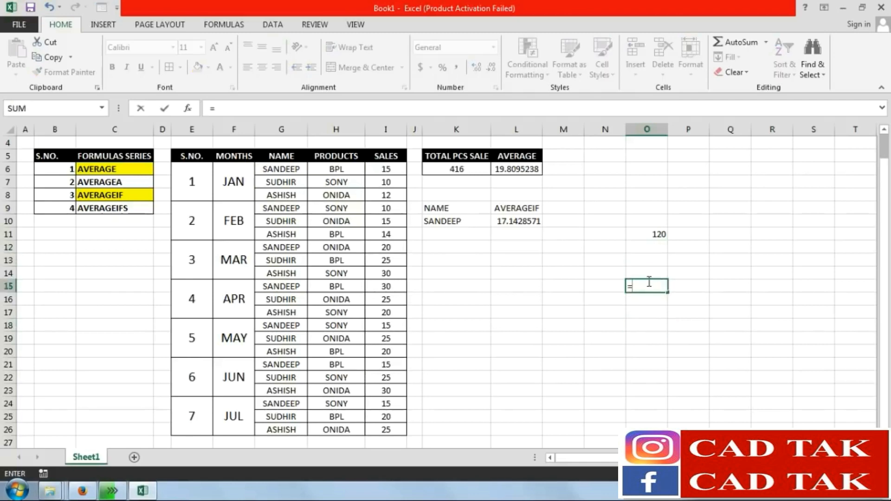
pyautogui.click(652, 237)
pyautogui.write('/')
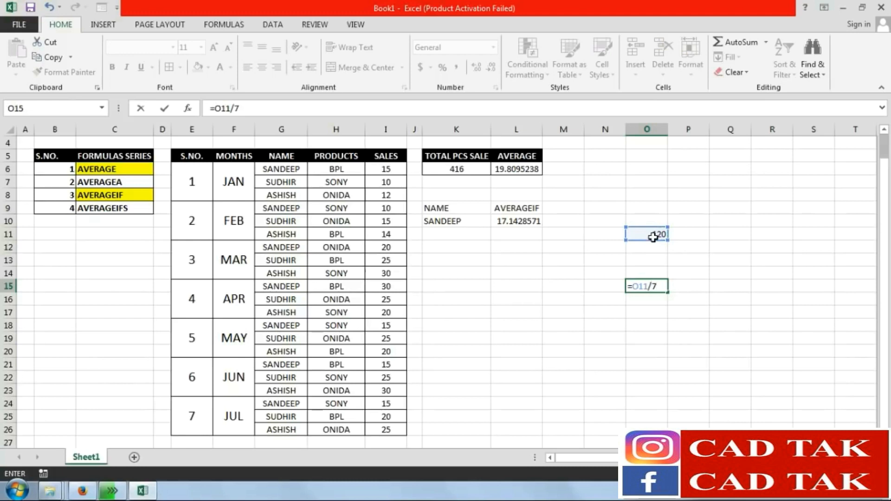
pyautogui.write('7')
pyautogui.press('Return')
pyautogui.click(649, 285)
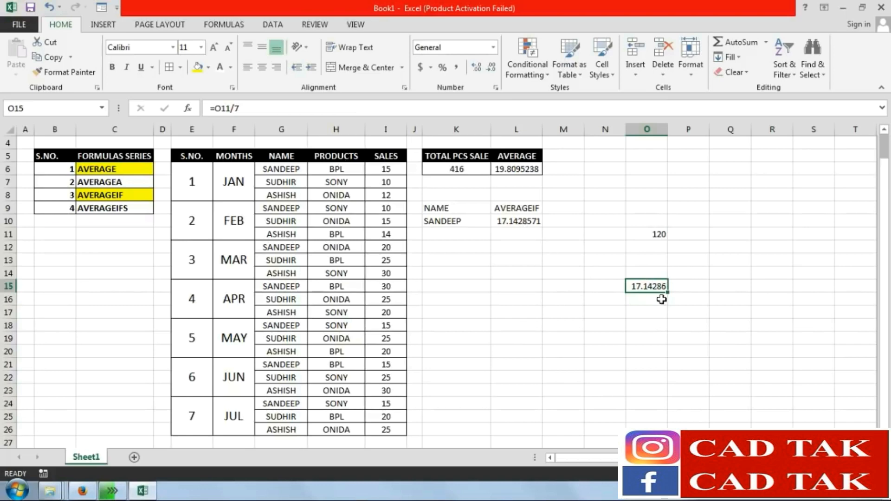
pyautogui.moveTo(656, 230); pyautogui.dragTo(653, 290)
pyautogui.press('Delete')
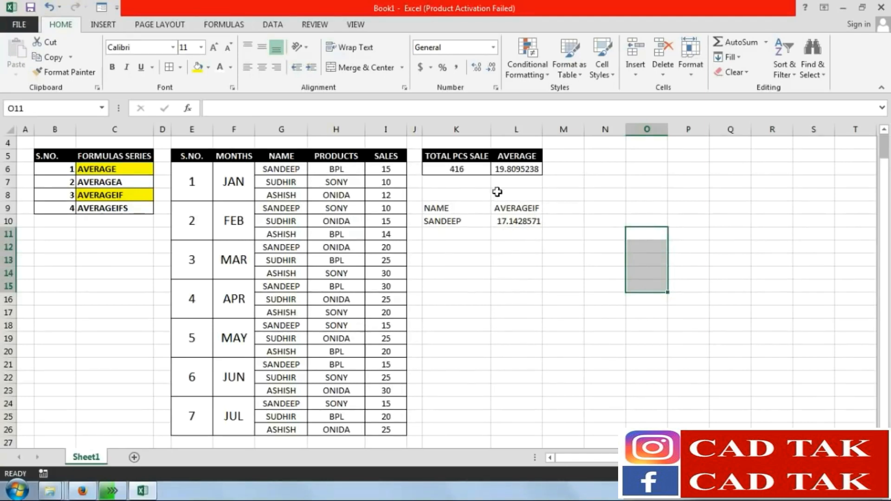
# Replace the name in K10 with the second salesperson's name, dismissing the Internet Download Manager alert
pyautogui.click(442, 223)
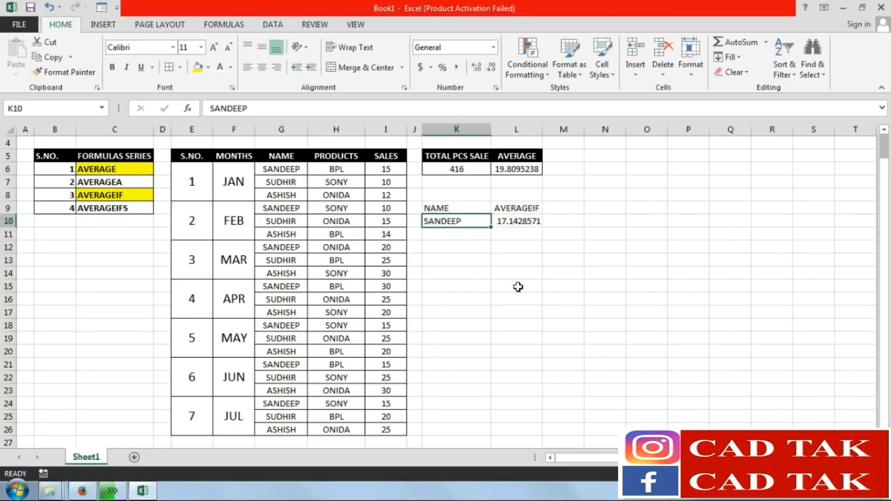
pyautogui.write('SUDHIR')
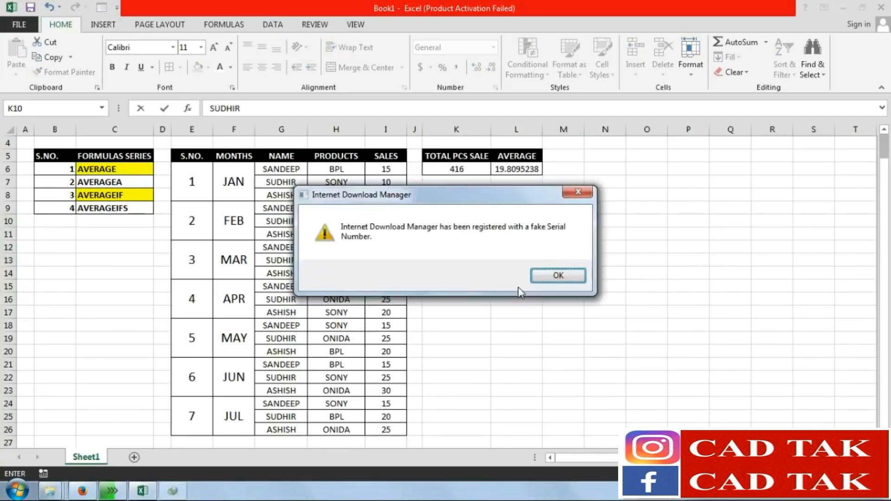
pyautogui.click(579, 192)
pyautogui.press('Return')
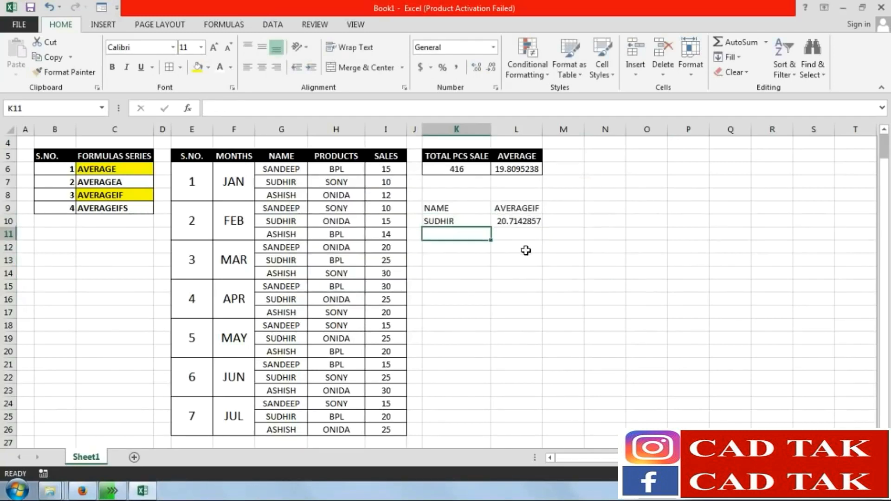
# Reduce the AVERAGEIF result in L10 to two decimal places
pyautogui.click(522, 221)
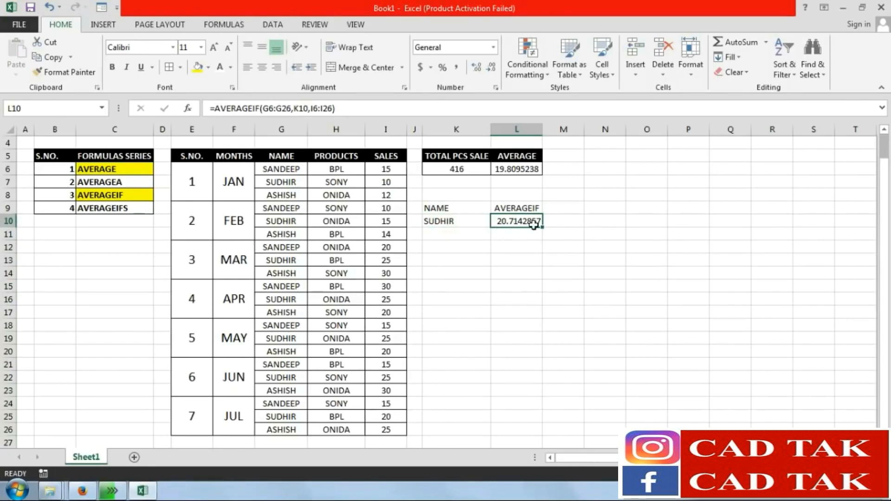
pyautogui.click(476, 67)
pyautogui.click(492, 68)
pyautogui.click(492, 69)
pyautogui.click(492, 68)
pyautogui.click(492, 69)
pyautogui.click(492, 68)
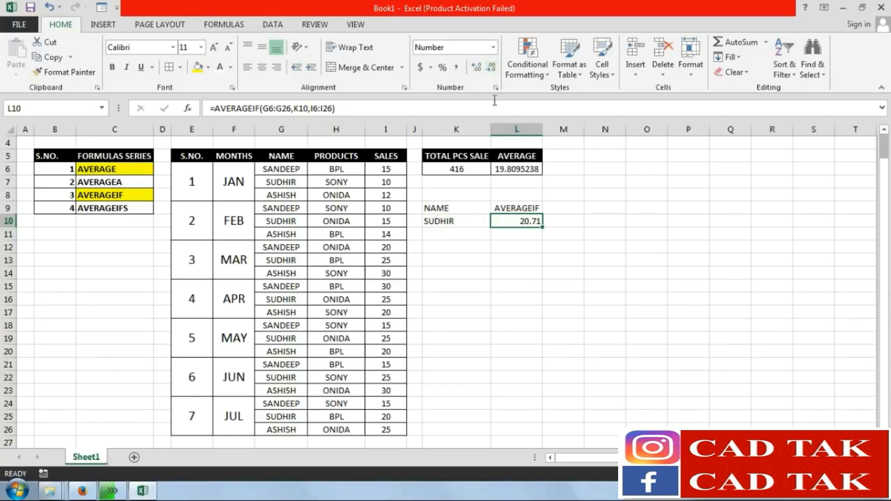
# Reduce the overall average in L6 to two decimal places
pyautogui.click(515, 167)
pyautogui.click(493, 68)
pyautogui.click(493, 68)
pyautogui.click(494, 68)
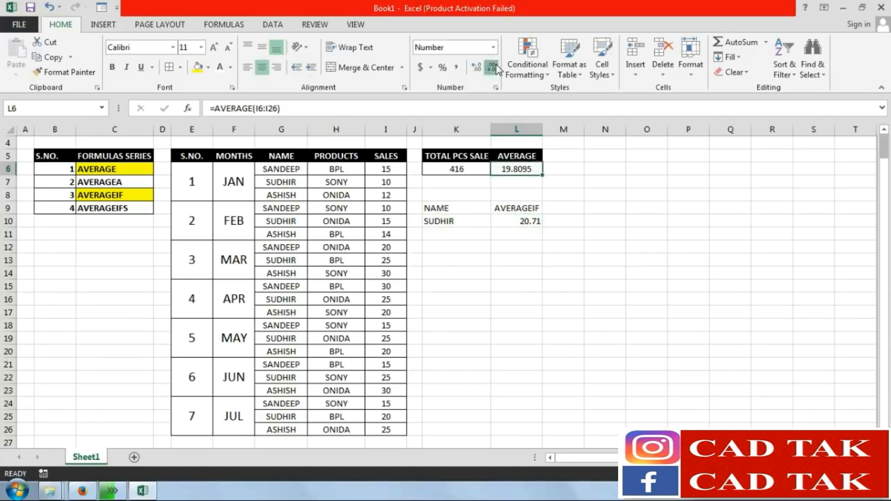
pyautogui.click(494, 68)
pyautogui.click(493, 67)
# Total the second salesperson's monthly sales in O13 with =I7+I10+I13+I16+I19+I22+I25
pyautogui.click(647, 300)
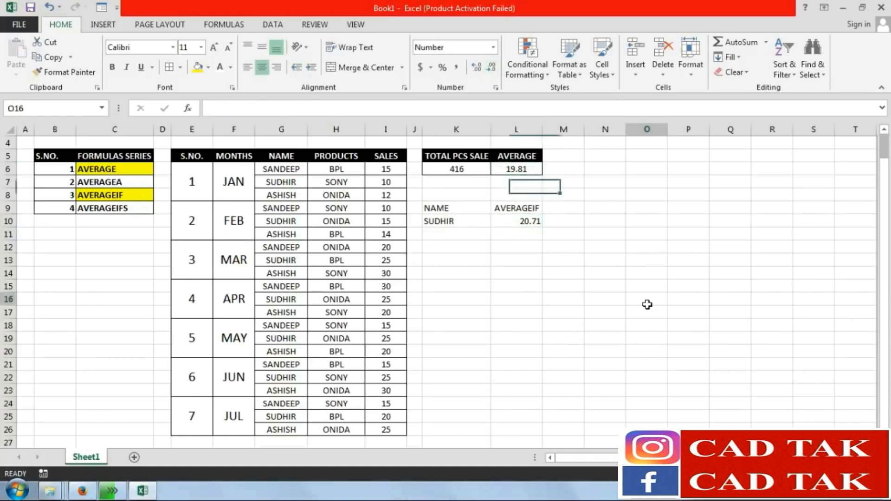
pyautogui.click(650, 255)
pyautogui.write('=')
pyautogui.click(385, 182)
pyautogui.write('+')
pyautogui.click(386, 221)
pyautogui.write('+')
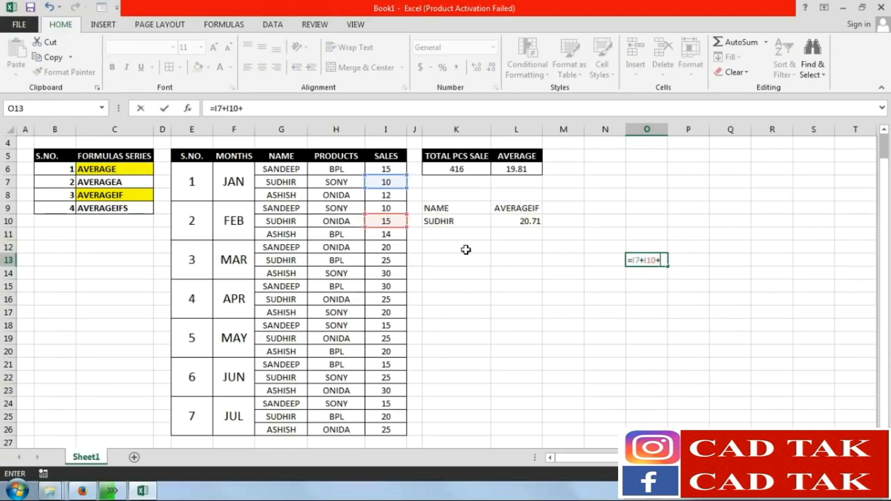
pyautogui.click(391, 261)
pyautogui.write('+')
pyautogui.click(385, 299)
pyautogui.write('+')
pyautogui.click(387, 338)
pyautogui.write('+')
pyautogui.click(397, 378)
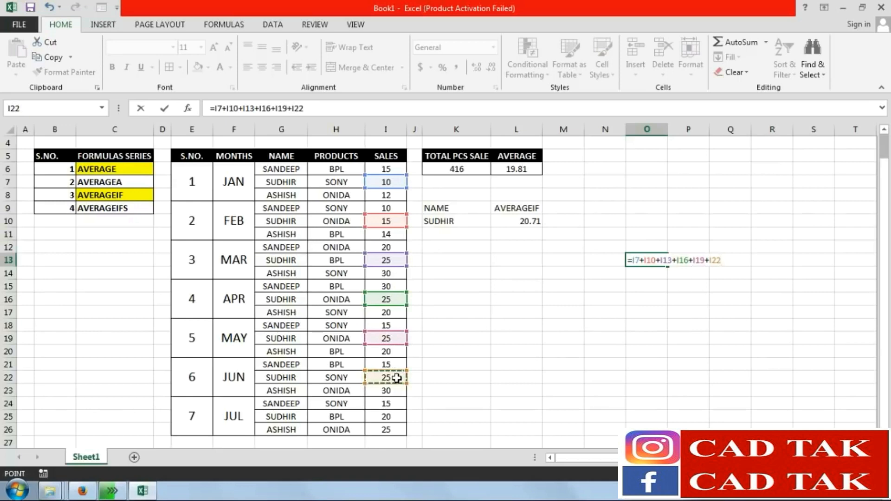
pyautogui.write('+')
pyautogui.click(385, 418)
pyautogui.press('Return')
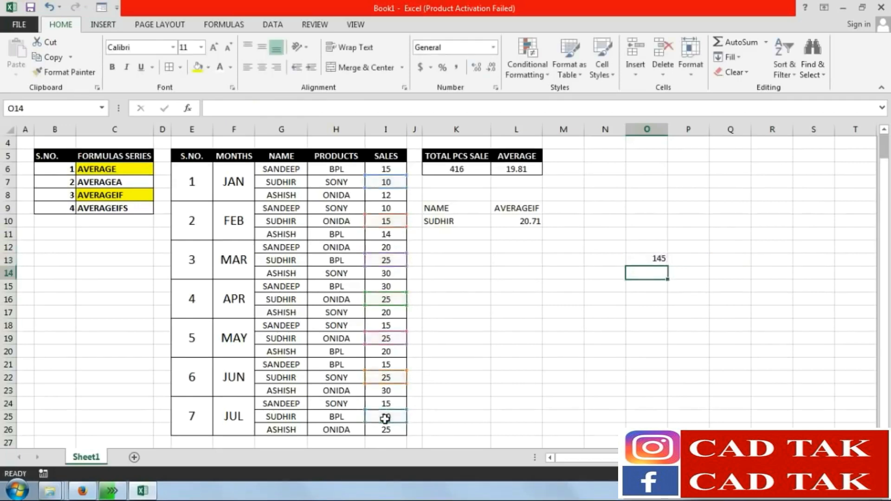
# Cross-check the AVERAGEIF result in O16 with =O13/7, and reduce it to two decimal places
pyautogui.click(653, 302)
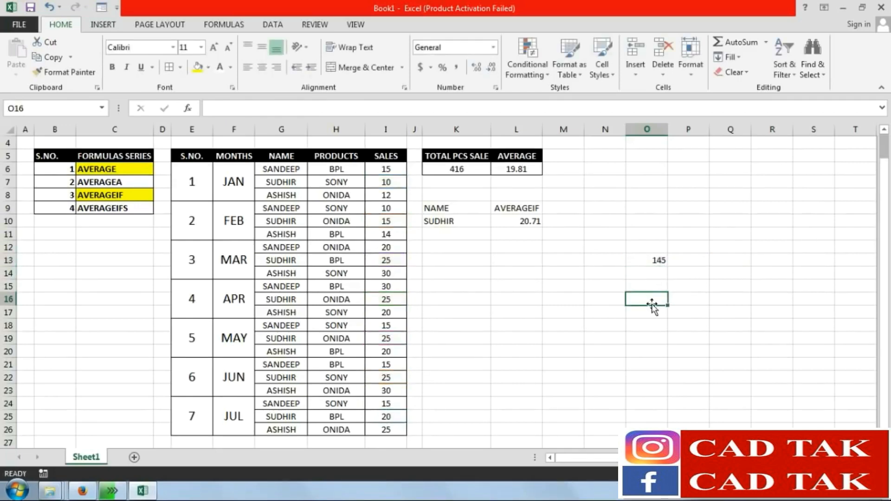
pyautogui.write('=')
pyautogui.click(655, 259)
pyautogui.write('/')
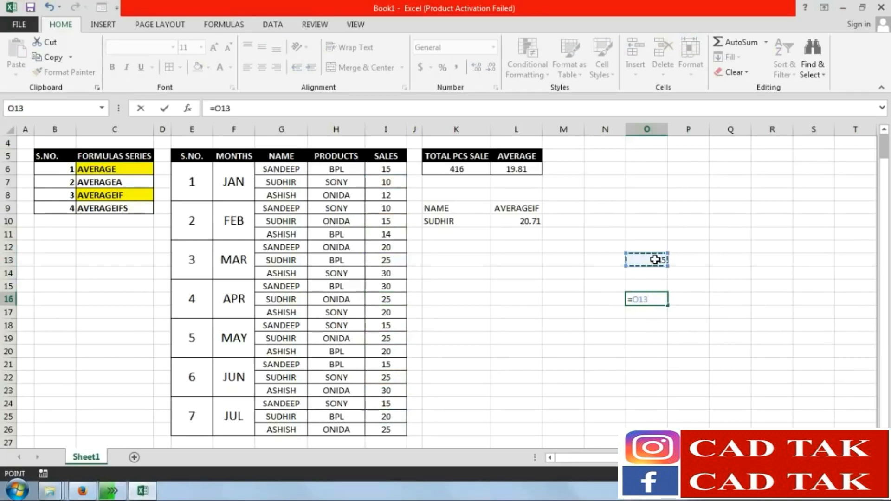
pyautogui.press('Return')
pyautogui.click(649, 297)
pyautogui.moveTo(654, 247); pyautogui.dragTo(648, 303)
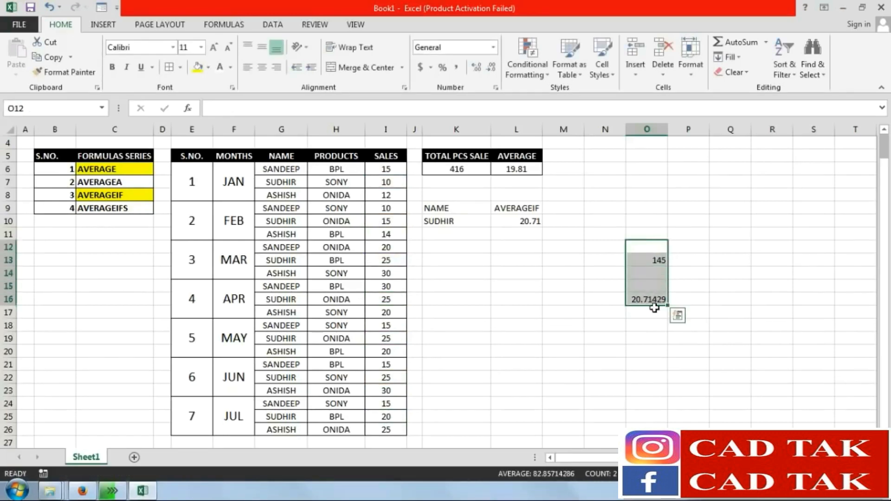
pyautogui.click(654, 301)
pyautogui.click(491, 68)
pyautogui.click(491, 68)
pyautogui.click(491, 68)
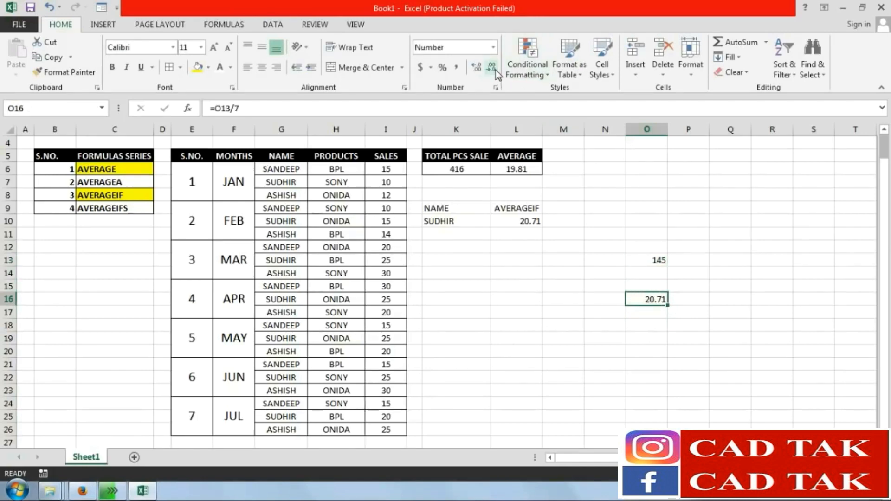
# Clear the manual check calculations from column O
pyautogui.moveTo(647, 247); pyautogui.dragTo(650, 320)
pyautogui.press('Delete')
pyautogui.click(605, 258)
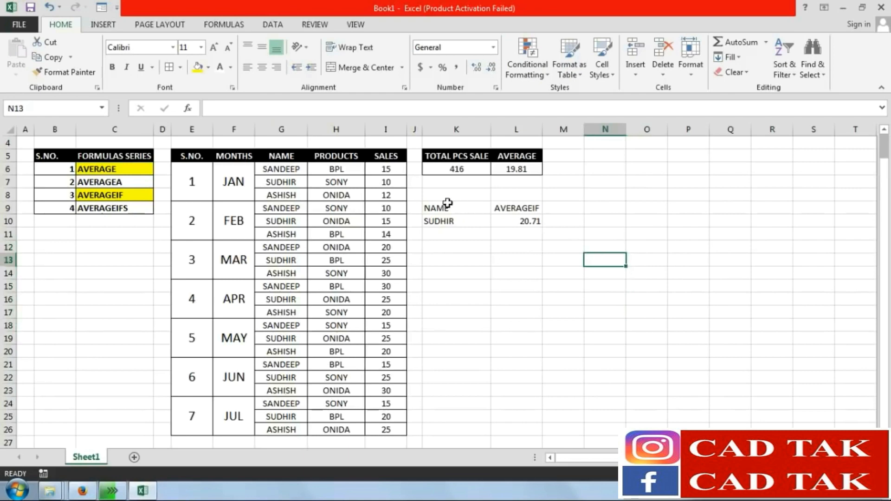
# Add all borders to K9:L10, and give the headers K9:L9 a black fill with bold white text
pyautogui.moveTo(448, 208); pyautogui.dragTo(520, 221)
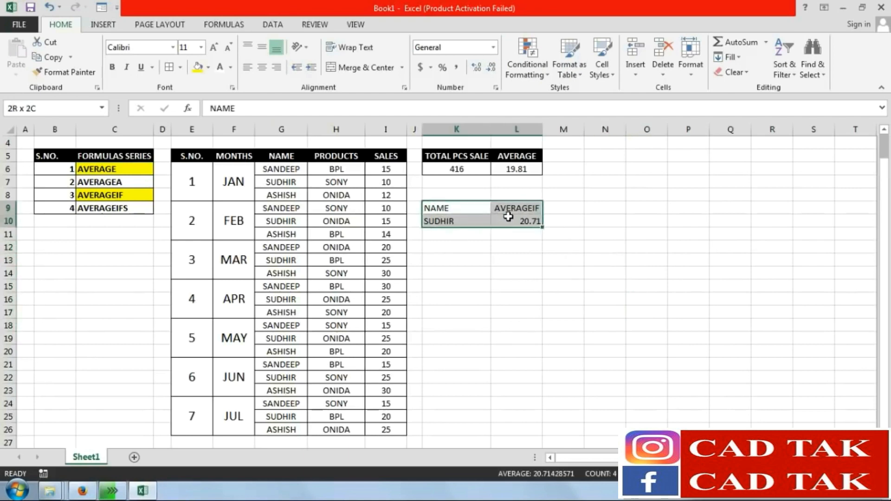
pyautogui.click(171, 69)
pyautogui.moveTo(447, 207); pyautogui.dragTo(510, 208)
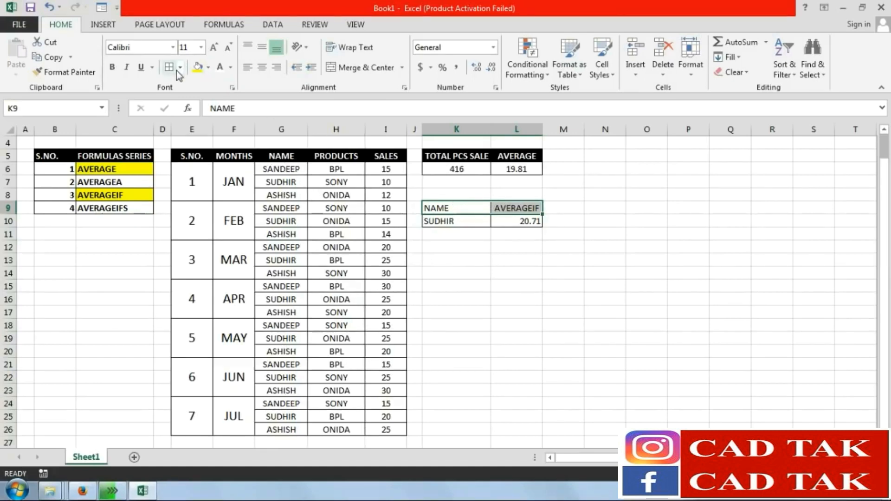
pyautogui.click(208, 67)
pyautogui.click(205, 96)
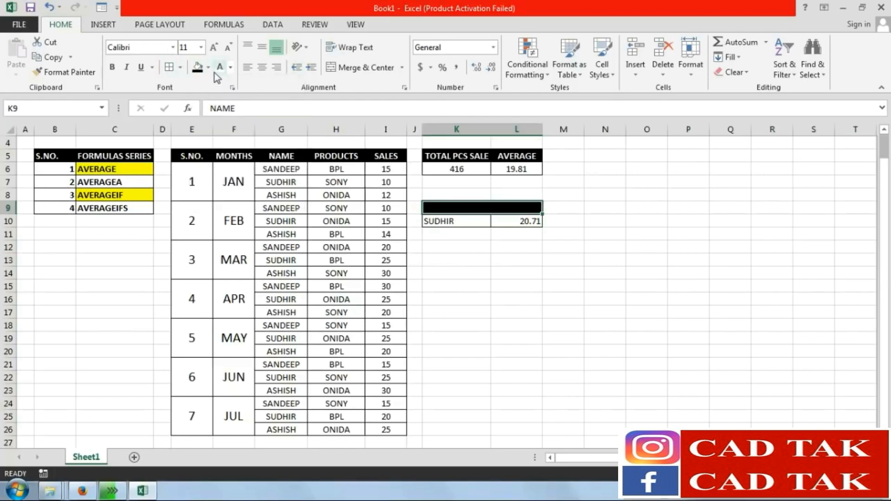
pyautogui.click(221, 68)
pyautogui.click(112, 67)
# Center the contents of K9:L10 horizontally
pyautogui.click(516, 260)
pyautogui.moveTo(469, 210); pyautogui.dragTo(503, 220)
pyautogui.click(262, 68)
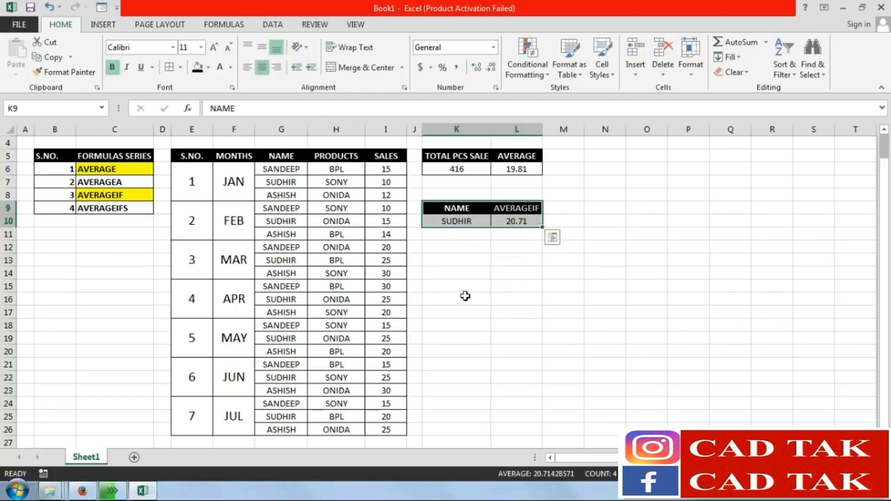
pyautogui.click(459, 297)
pyautogui.click(442, 259)
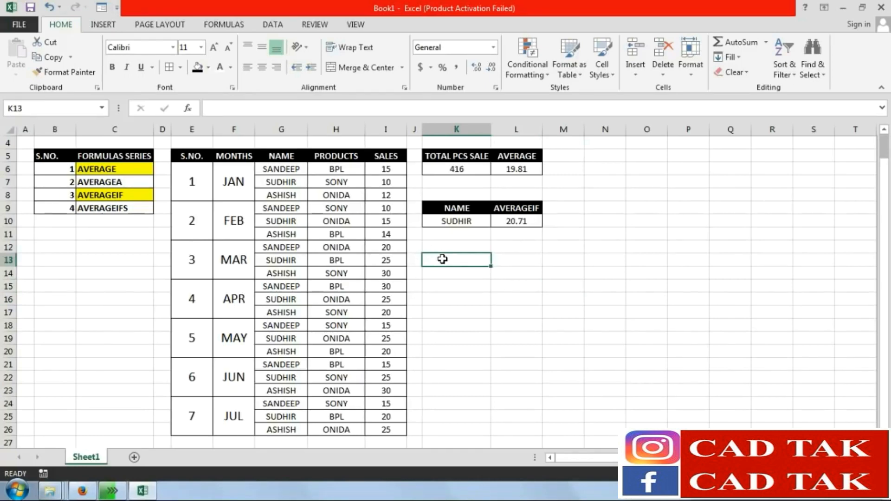
# Highlight the AVERAGEIFS entry in C9 of the formulas list with a yellow fill
pyautogui.click(139, 208)
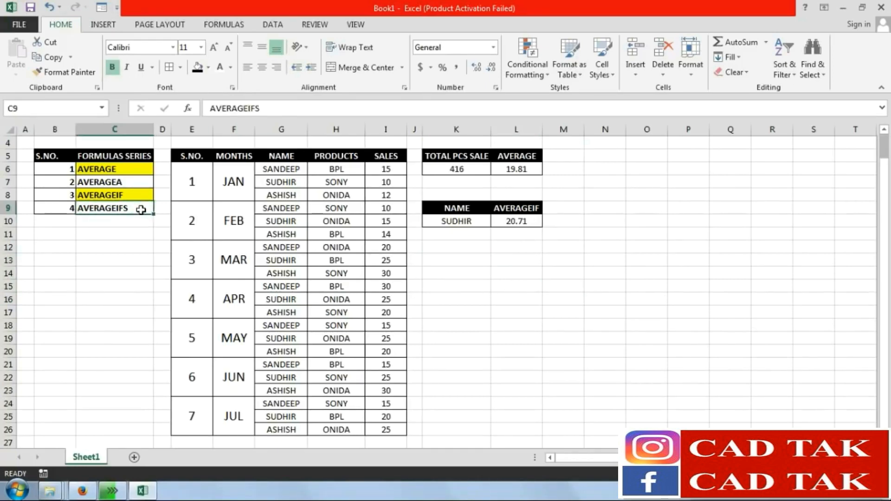
pyautogui.click(208, 67)
pyautogui.click(230, 168)
pyautogui.click(475, 325)
pyautogui.click(467, 261)
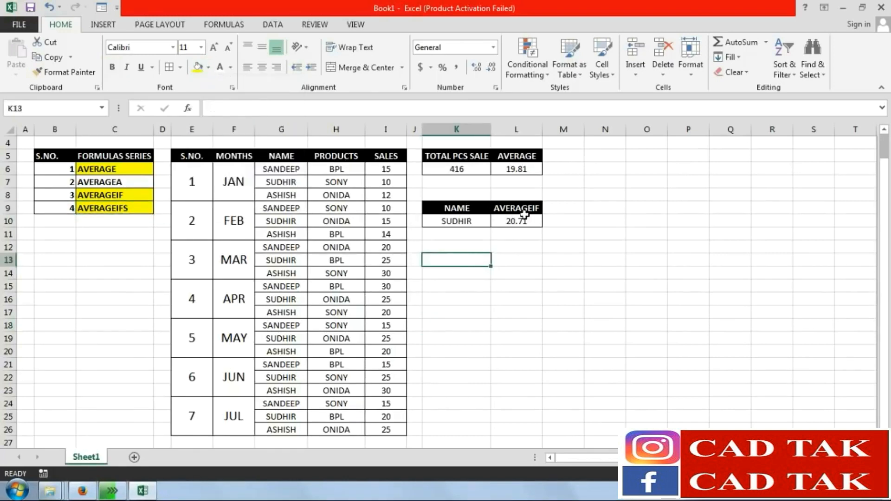
# Copy the NAME and AVERAGEIF table in K9:L10 to K13
pyautogui.moveTo(480, 212); pyautogui.dragTo(520, 222)
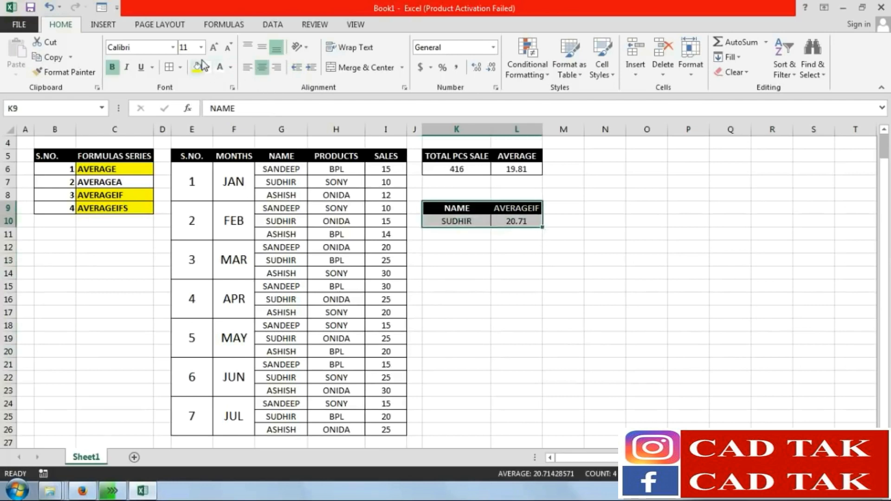
pyautogui.click(47, 57)
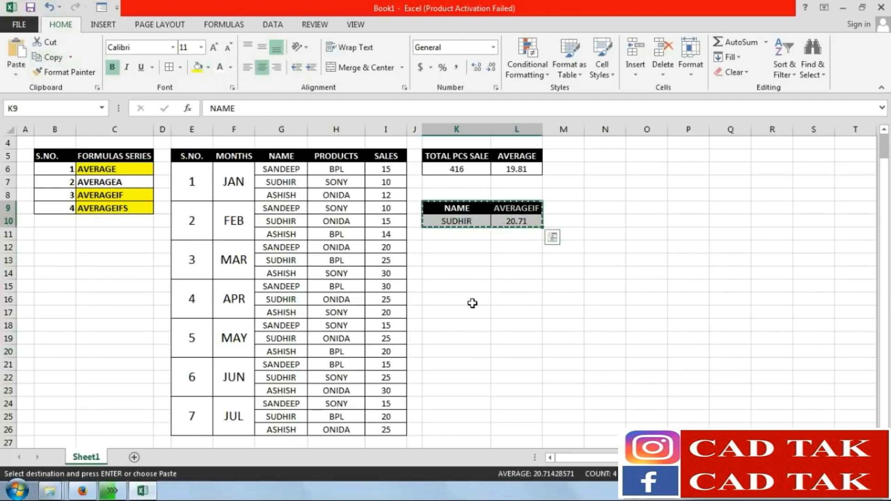
pyautogui.click(449, 261)
pyautogui.click(16, 51)
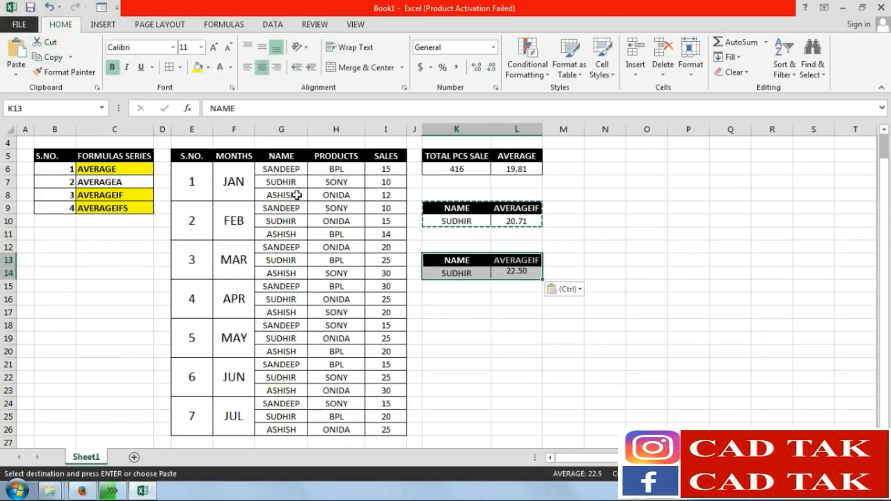
# Move the copied AVERAGEIF column from L13:L14 to M13:M14
pyautogui.moveTo(506, 260); pyautogui.dragTo(514, 273)
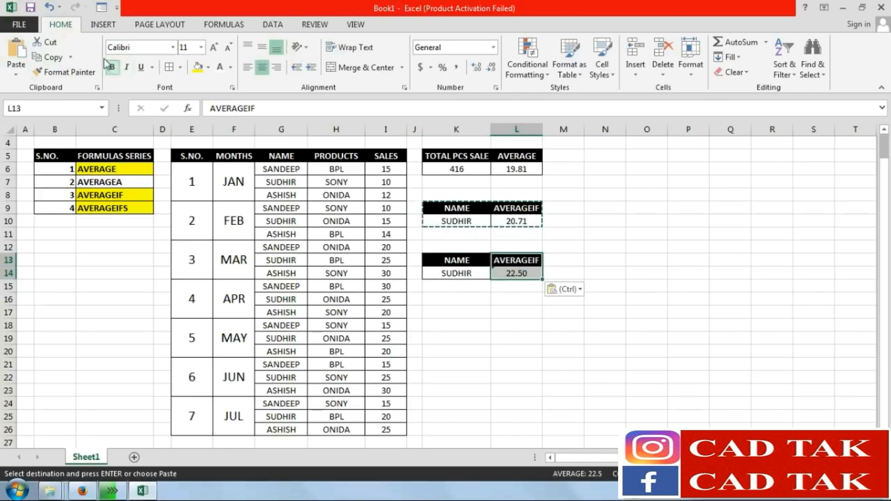
pyautogui.click(49, 41)
pyautogui.click(563, 259)
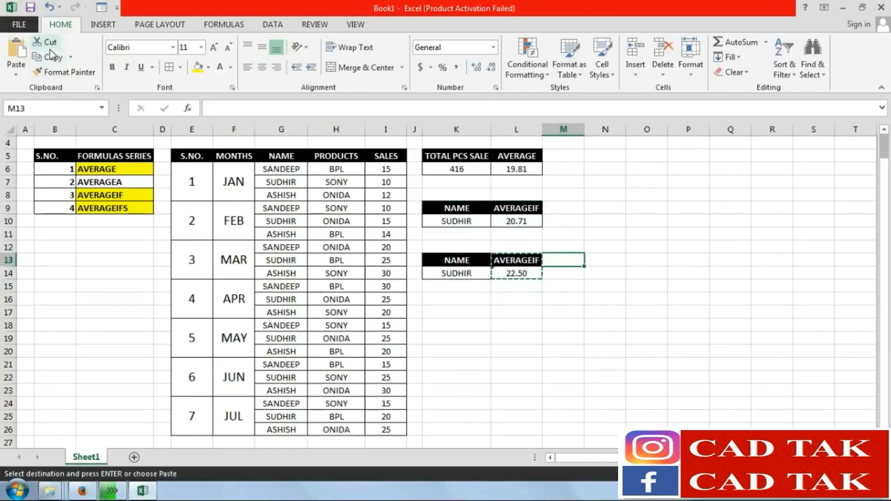
pyautogui.press('Return')
# Enter the header PRODUCT in L13 and apply the formatting of header M13 to it
pyautogui.click(516, 260)
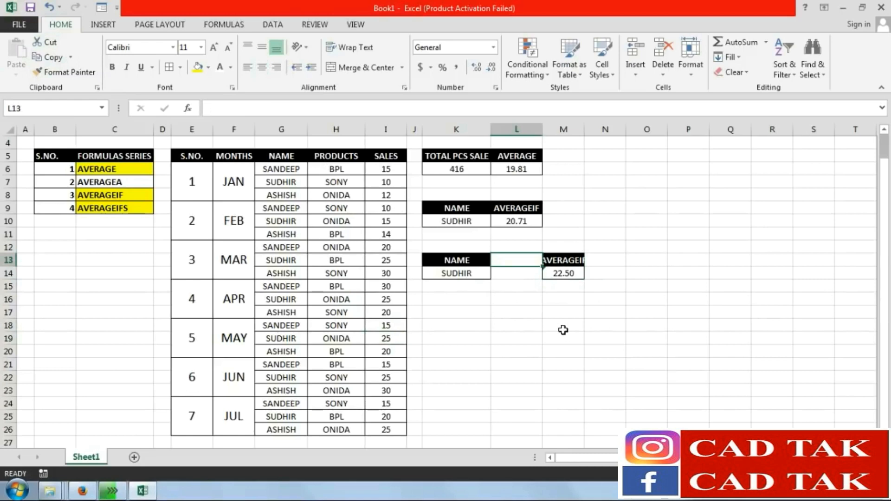
pyautogui.write('PRODUCT')
pyautogui.press('Return')
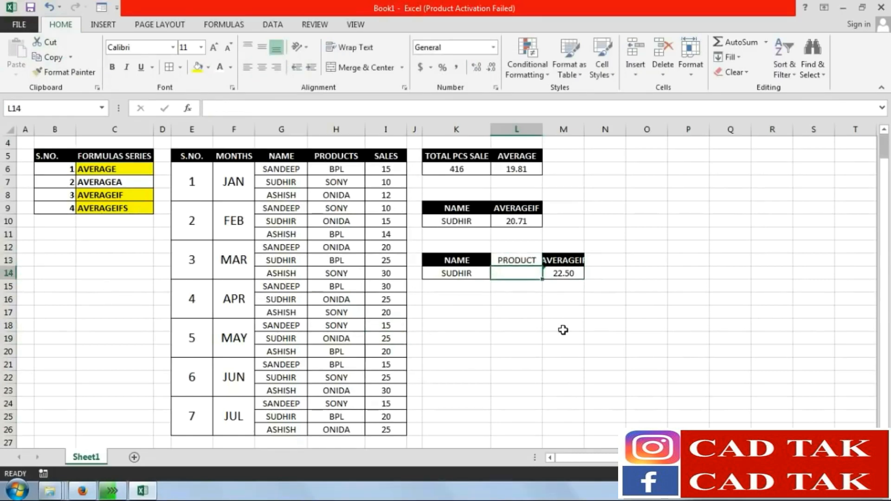
pyautogui.click(521, 259)
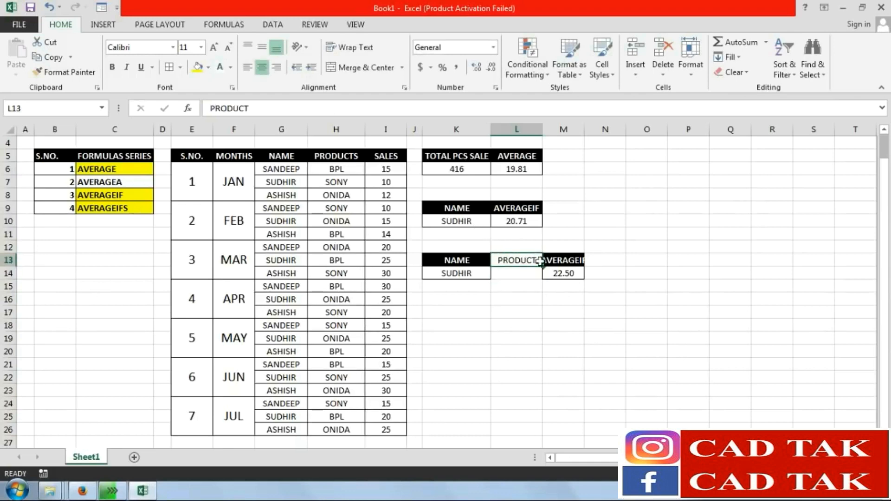
pyautogui.click(564, 261)
pyautogui.click(65, 72)
pyautogui.click(511, 259)
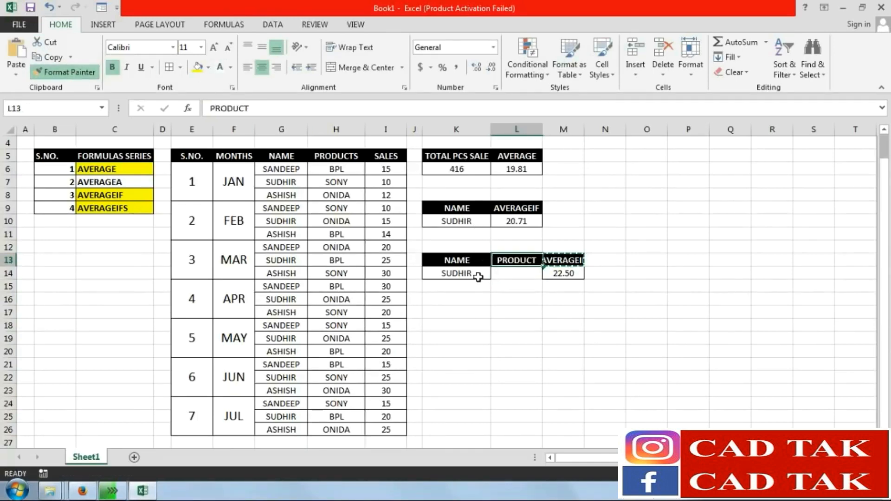
pyautogui.press('Down')
pyautogui.press('Down')
pyautogui.press('Down')
pyautogui.press('Down')
pyautogui.press('Down')
pyautogui.press('Down')
pyautogui.press('Down')
pyautogui.press('Down')
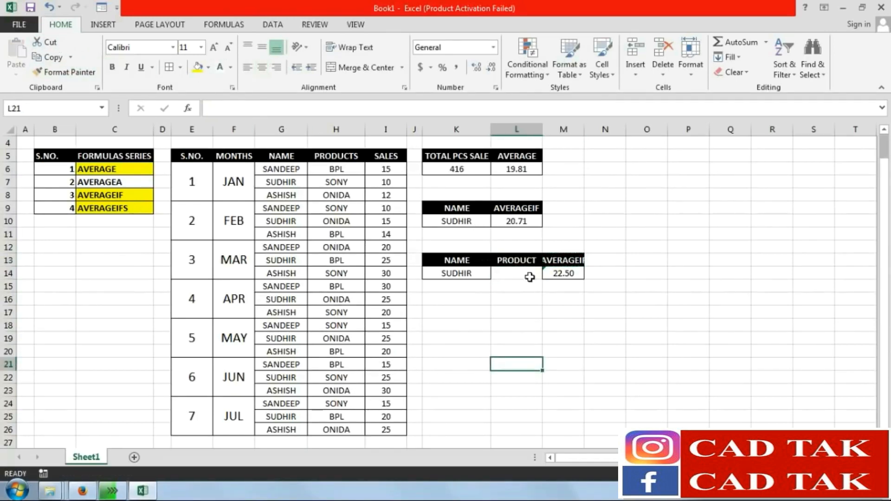
# Clear the copied average from M14 and replace the name in K14 with the first salesperson's name
pyautogui.click(553, 273)
pyautogui.press('Delete')
pyautogui.click(454, 272)
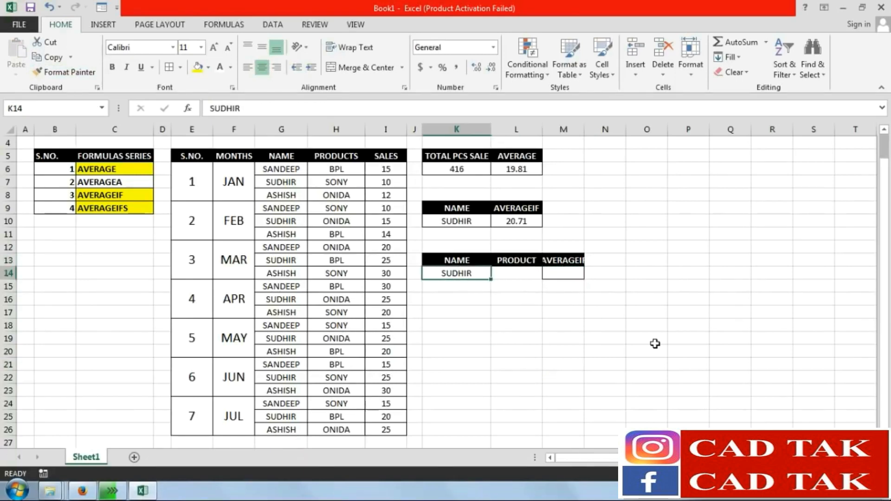
pyautogui.write('SANDEEP')
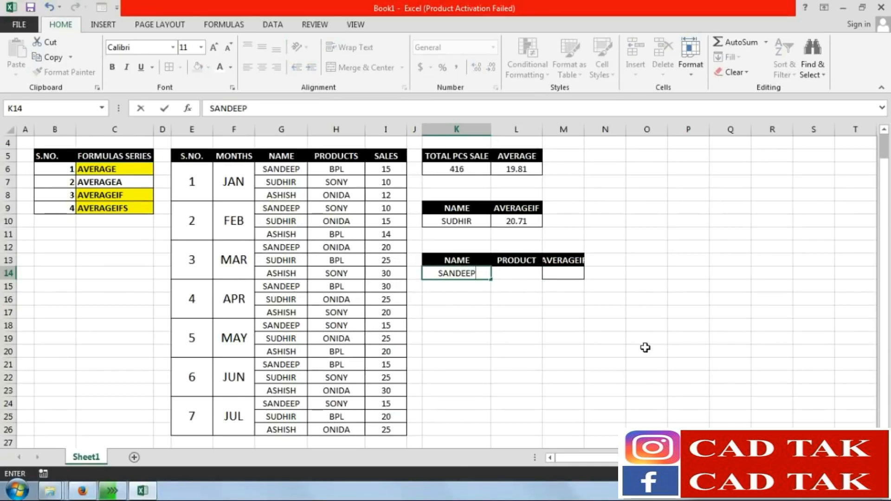
pyautogui.click(645, 348)
# Review the first salesperson's products in the sales table and enter BPL as the product in L14
pyautogui.click(510, 275)
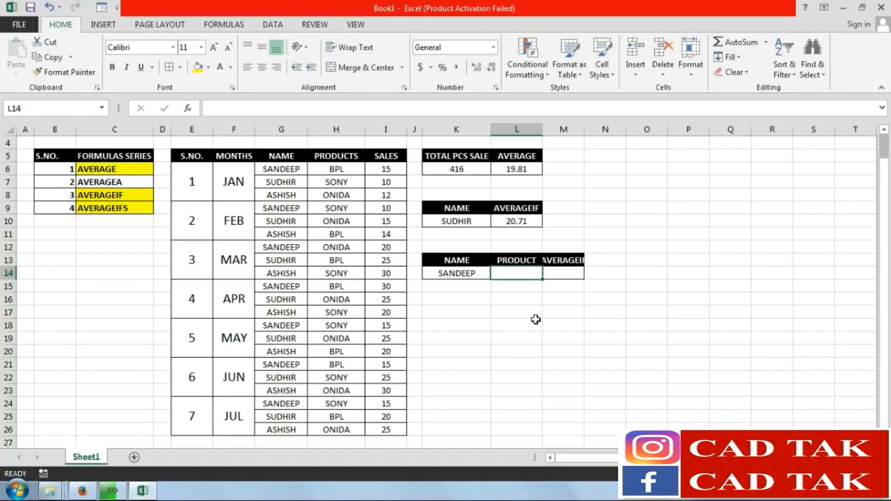
pyautogui.moveTo(284, 169); pyautogui.dragTo(353, 168)
pyautogui.moveTo(286, 207); pyautogui.dragTo(330, 204)
pyautogui.moveTo(288, 251); pyautogui.dragTo(330, 247)
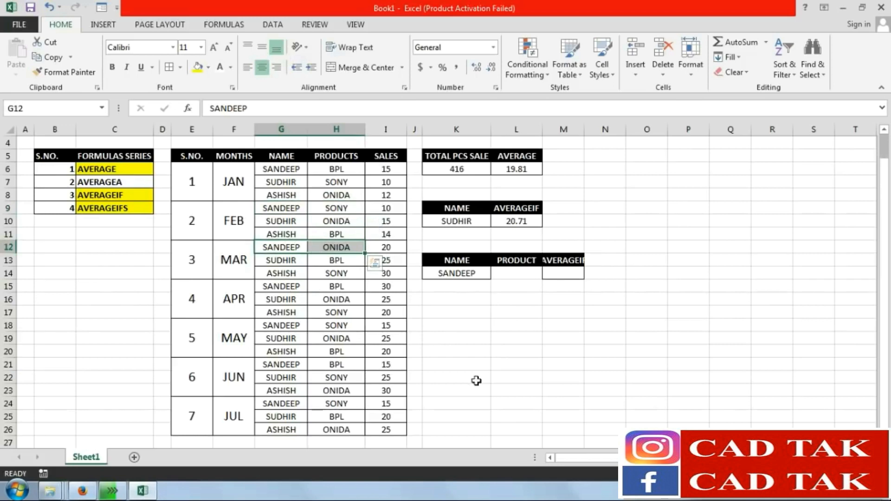
pyautogui.click(517, 274)
pyautogui.write('BP')
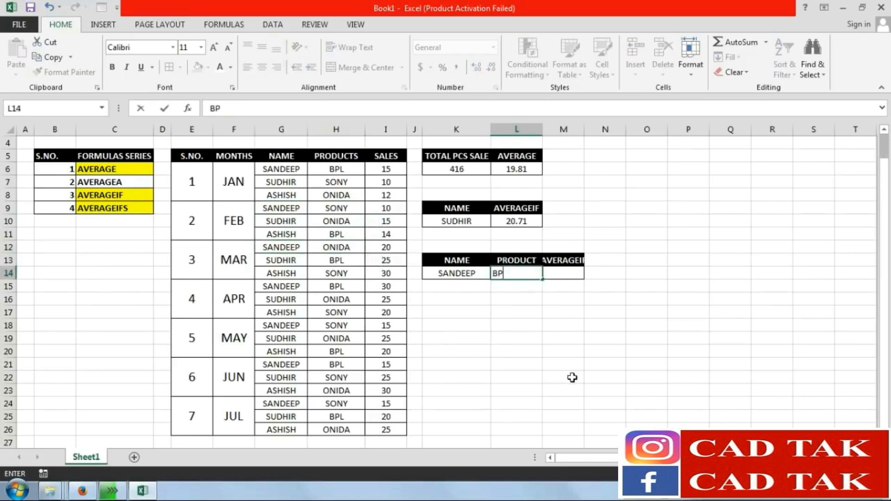
pyautogui.write('L')
pyautogui.click(572, 377)
# Widen column M to fit its header, and change the header in M13 to AVERAGEIFS
pyautogui.moveTo(584, 129); pyautogui.dragTo(610, 129)
pyautogui.click(586, 312)
pyautogui.click(587, 275)
pyautogui.moveTo(464, 274); pyautogui.dragTo(512, 274)
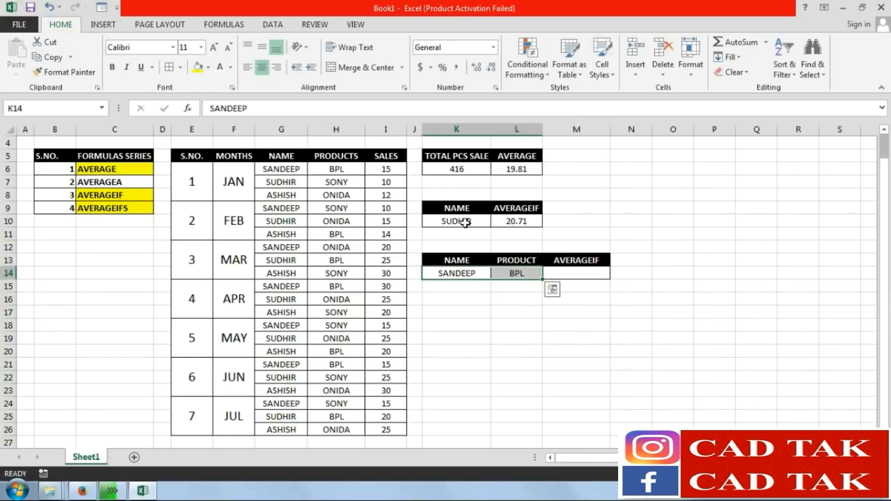
pyautogui.click(522, 363)
pyautogui.click(595, 259)
pyautogui.doubleClick(603, 259)
pyautogui.write('S')
pyautogui.press('Return')
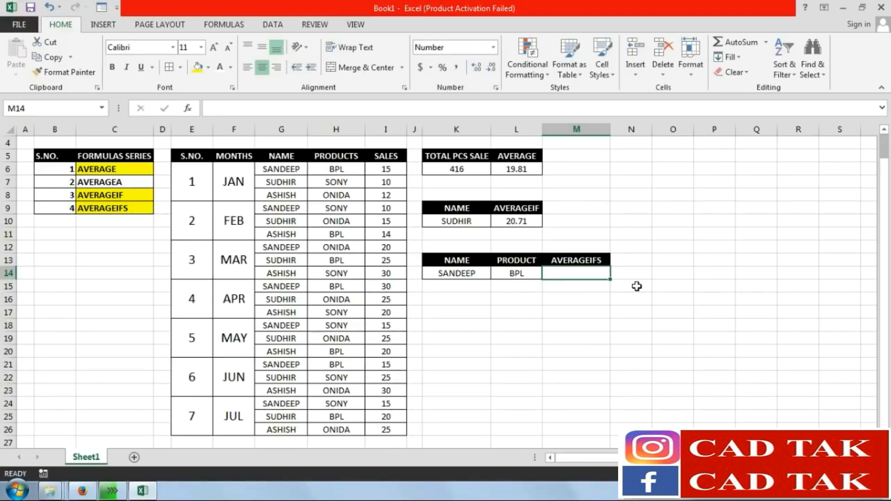
# Begin an AVERAGEIFS formula in M14 with I6:I26 as average range, G6:G26 as first criteria range and K14 as its criterion
pyautogui.write('=')
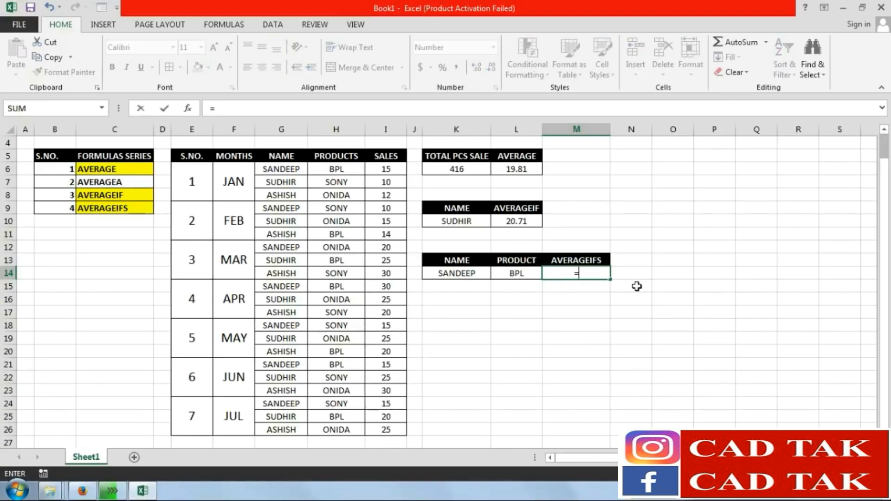
pyautogui.write('AVERAGE')
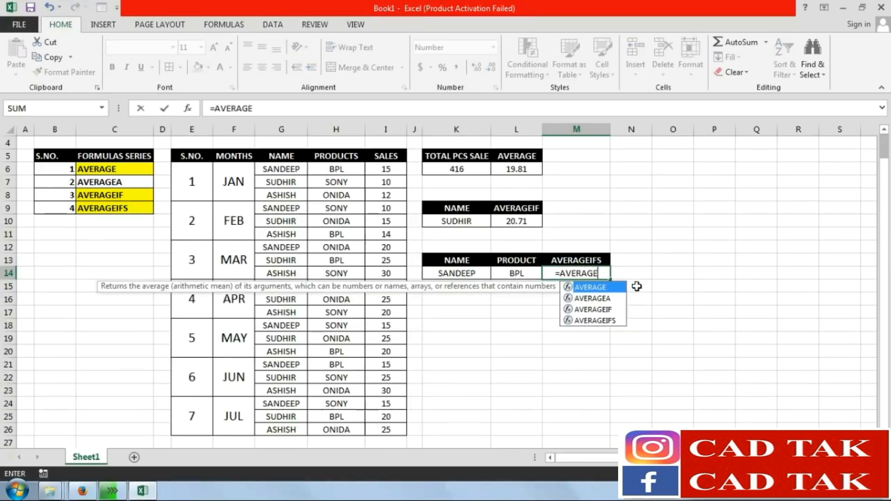
pyautogui.doubleClick(598, 321)
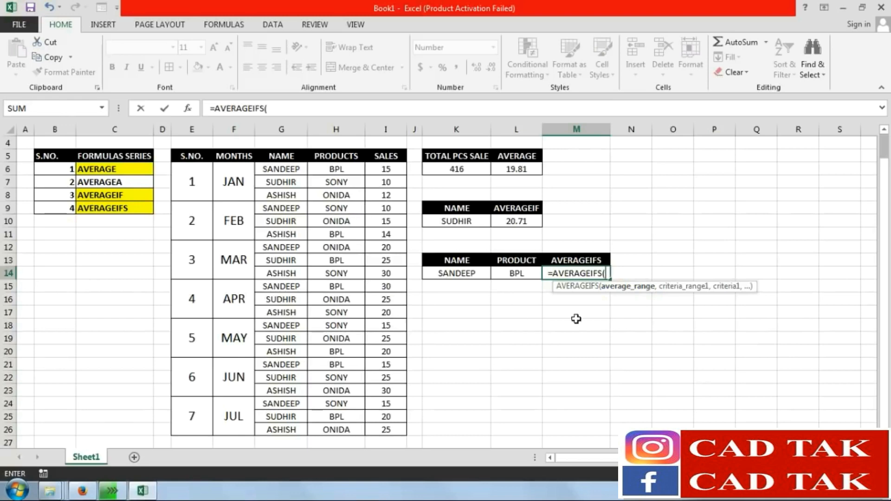
pyautogui.moveTo(380, 171); pyautogui.dragTo(377, 429)
pyautogui.write(',')
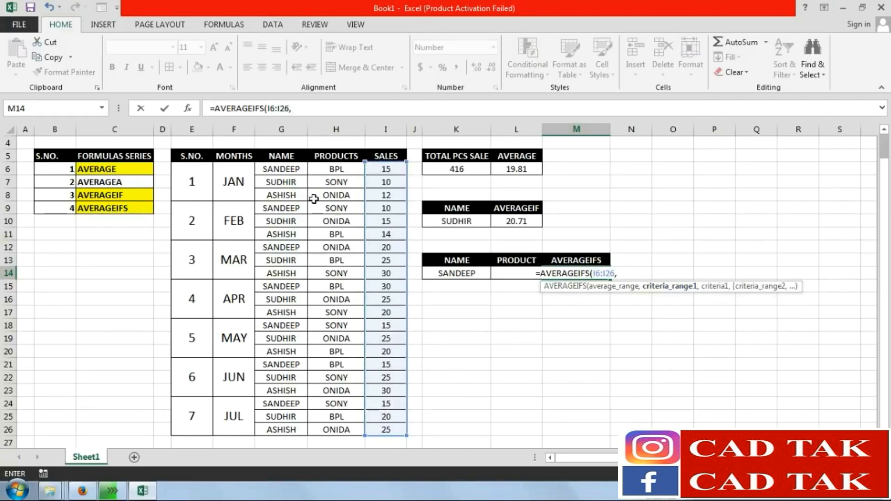
pyautogui.moveTo(281, 169); pyautogui.dragTo(270, 426)
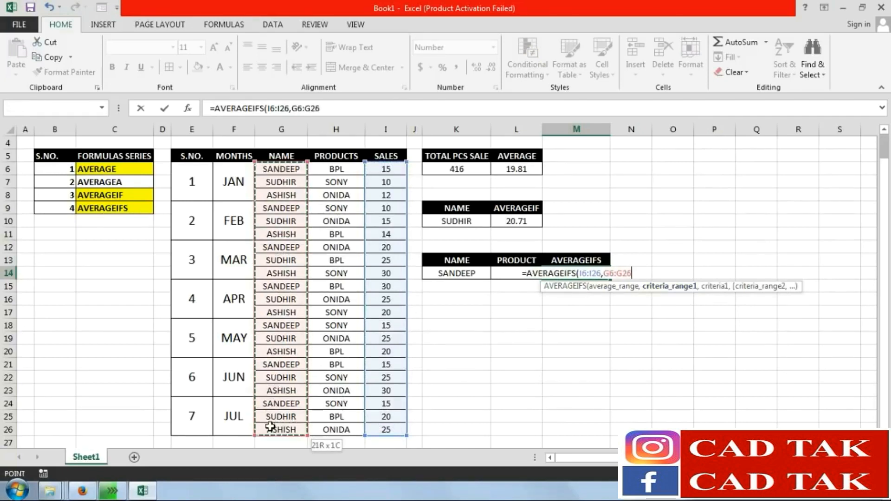
pyautogui.write(',')
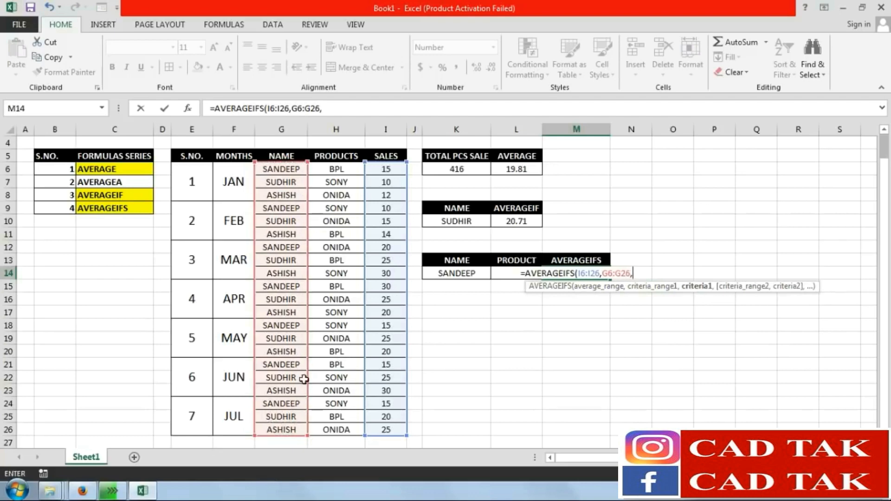
pyautogui.click(464, 273)
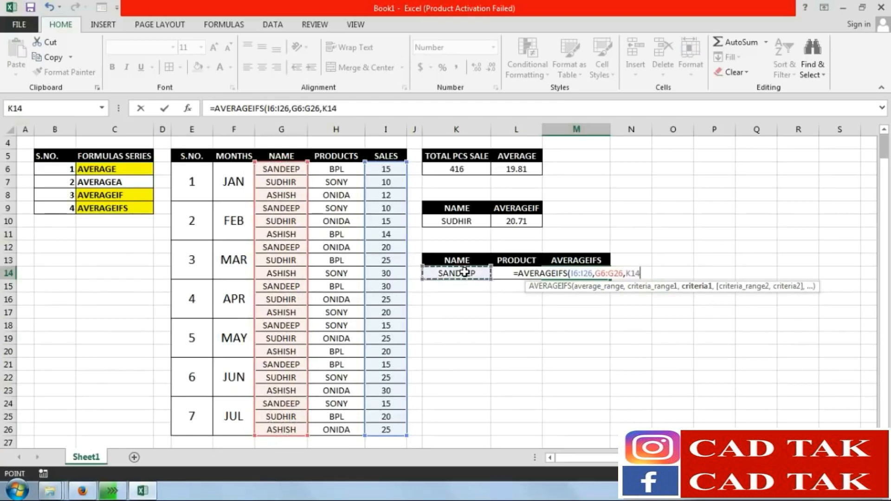
pyautogui.write(',')
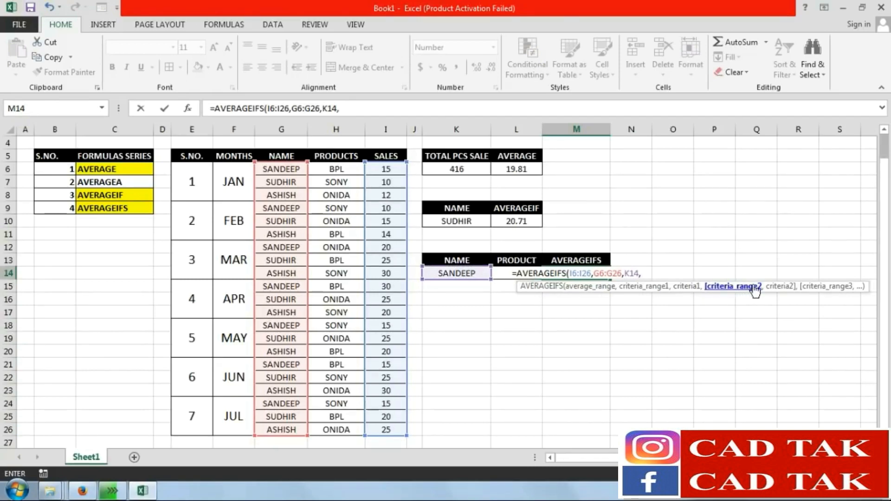
# Complete the AVERAGEIFS formula in M14 with H6:H26 as second criteria range and H6 as its criterion
pyautogui.moveTo(333, 167); pyautogui.dragTo(331, 426)
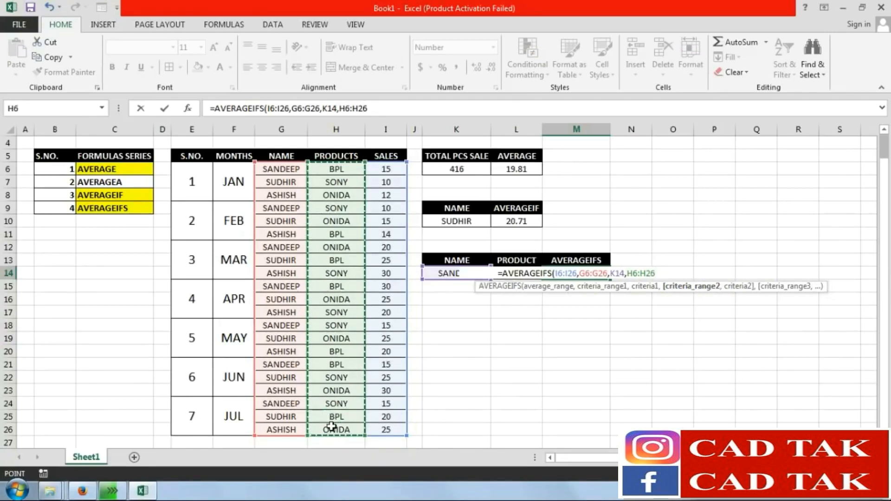
pyautogui.write(',')
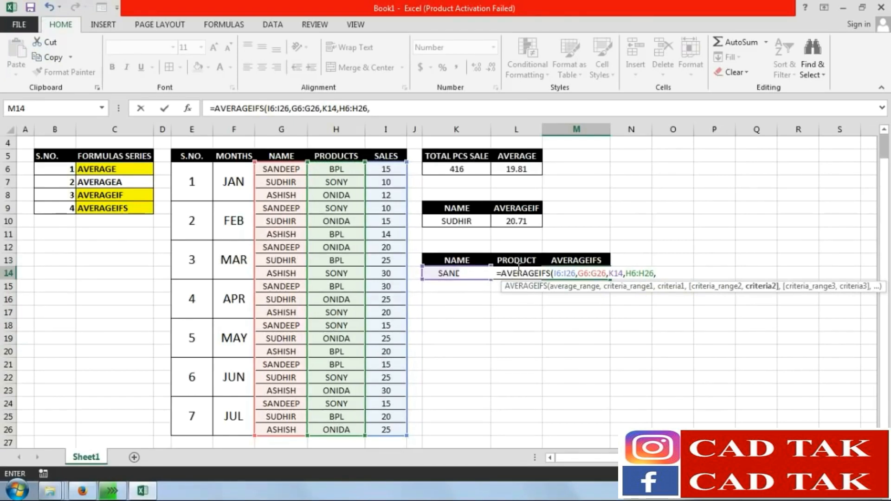
pyautogui.click(321, 167)
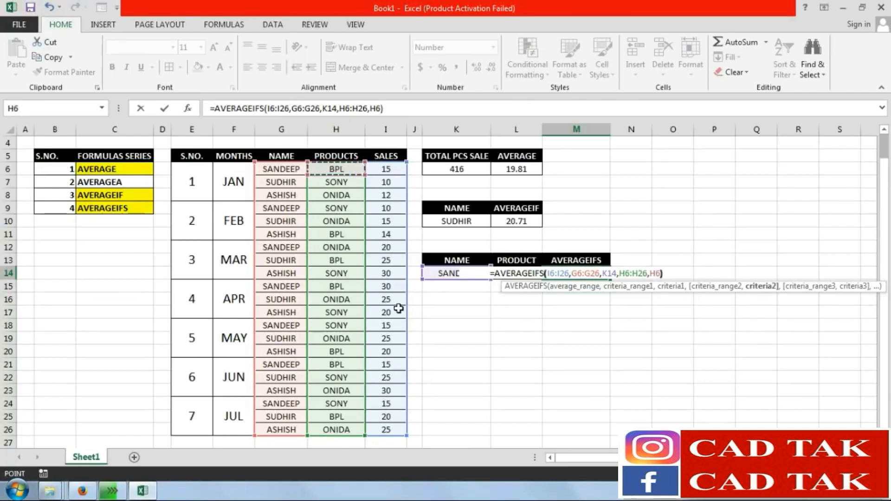
pyautogui.write(')')
pyautogui.press('Return')
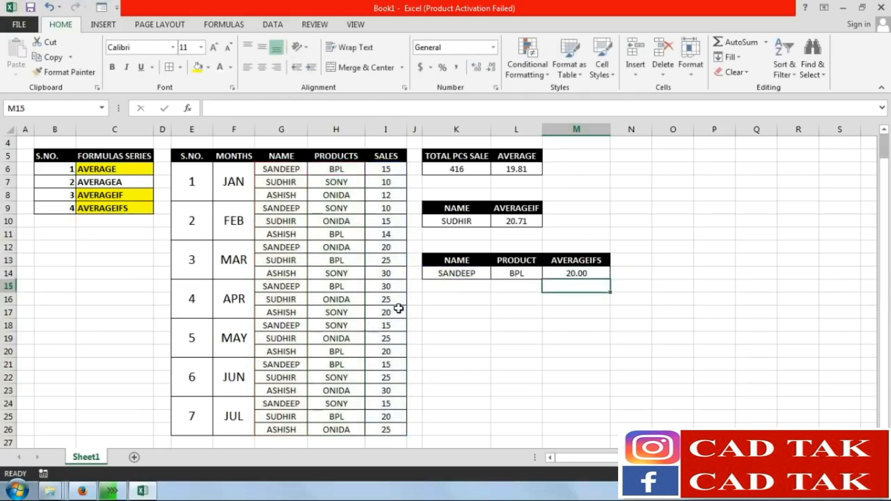
pyautogui.click(469, 273)
pyautogui.click(517, 272)
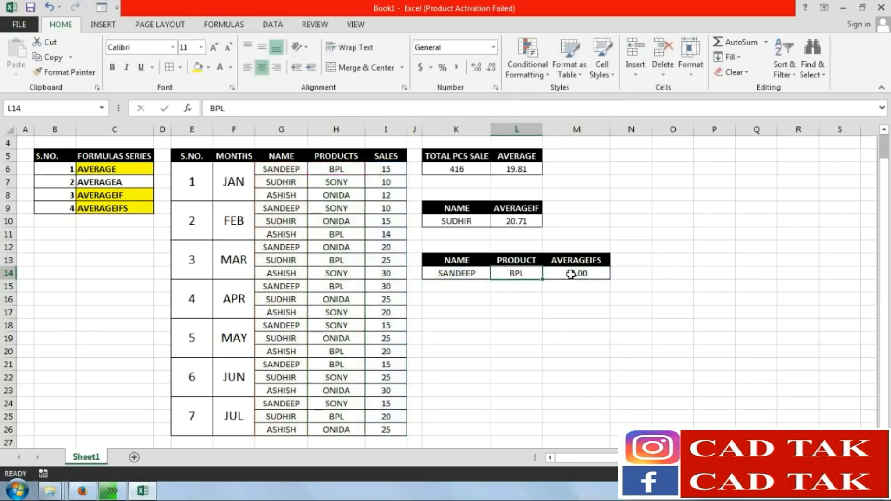
pyautogui.click(576, 273)
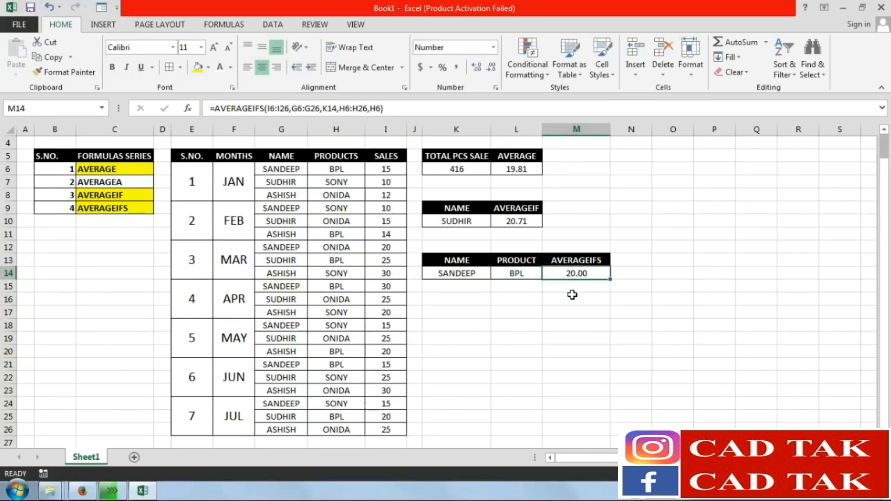
pyautogui.click(563, 346)
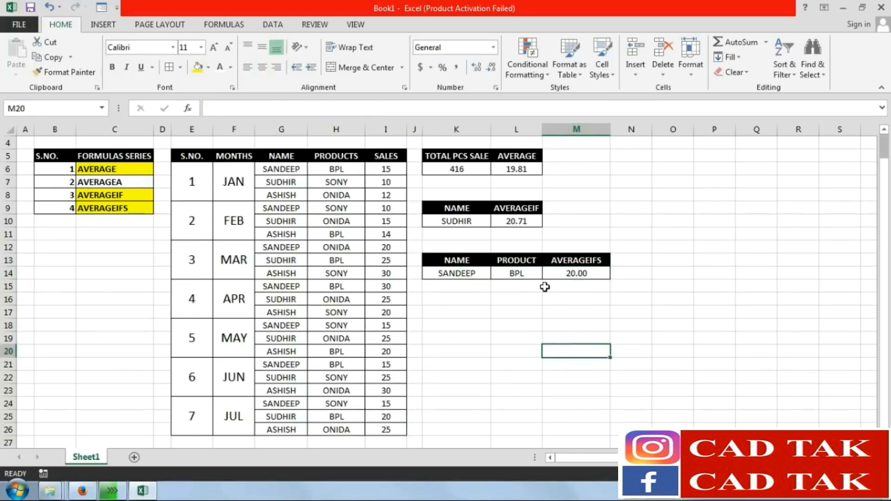
pyautogui.click(516, 274)
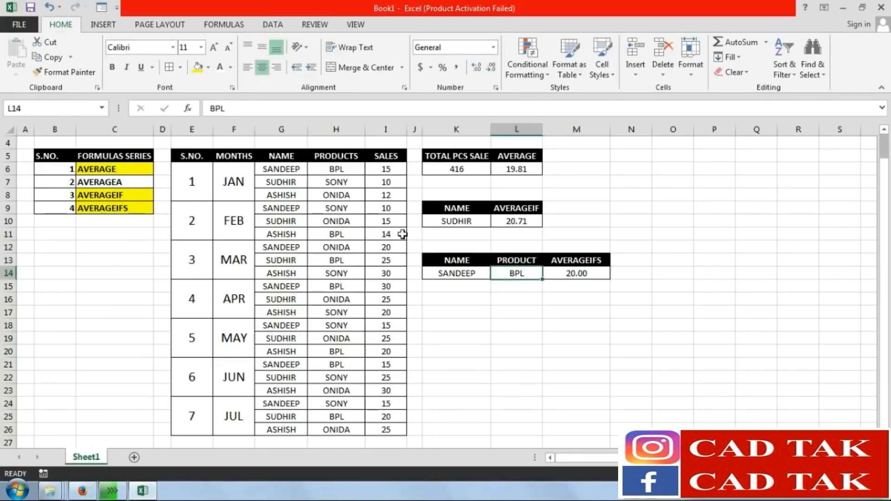
# Edit the AVERAGEIFS formula in M14 so that its second criterion refers to L14
pyautogui.doubleClick(575, 273)
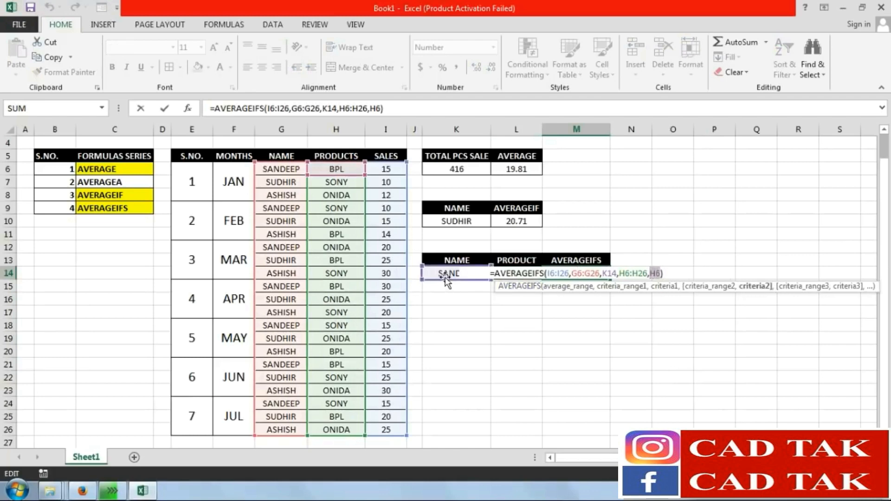
pyautogui.click(522, 297)
pyautogui.press('Right')
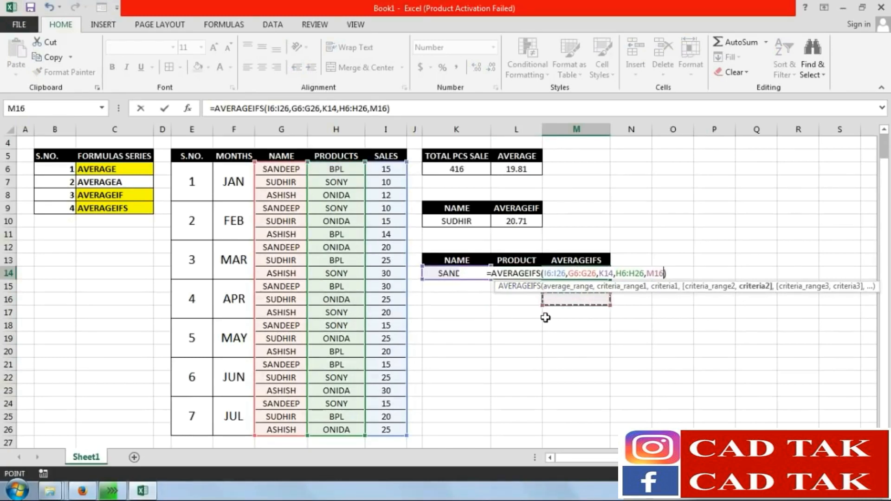
pyautogui.press('Up')
pyautogui.press('Up')
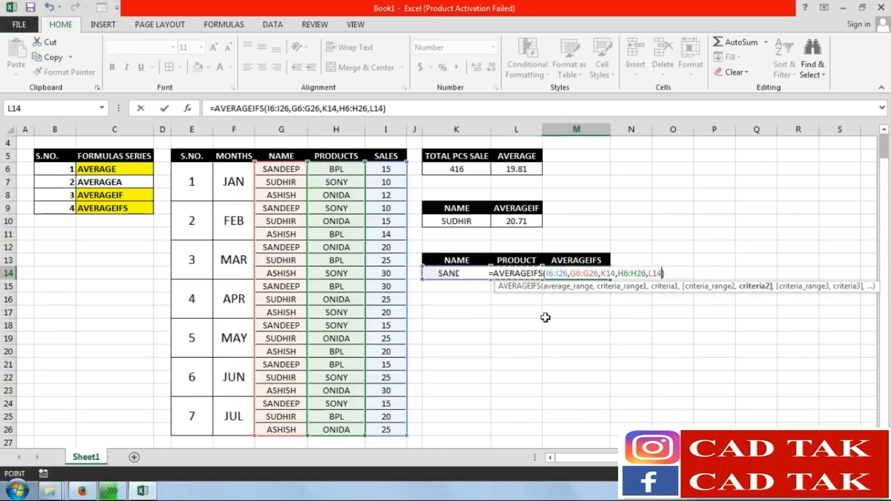
pyautogui.press('Return')
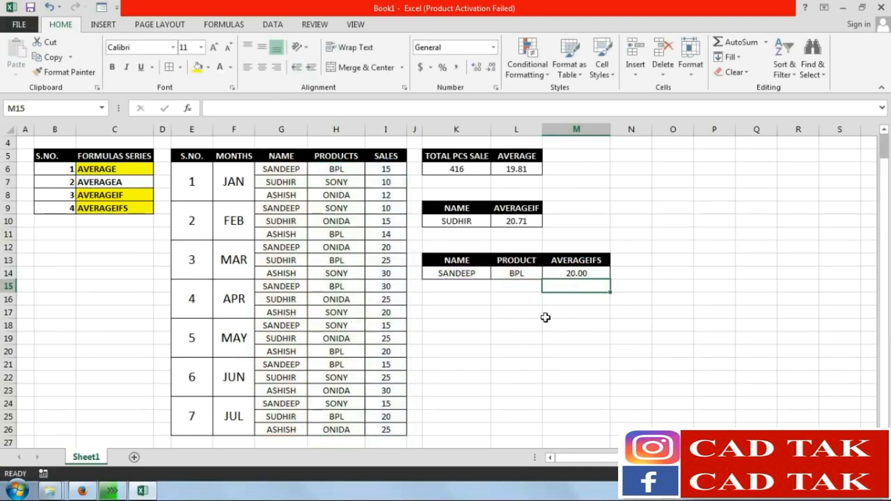
# Change the product in L14 to SONY
pyautogui.click(598, 275)
pyautogui.click(521, 275)
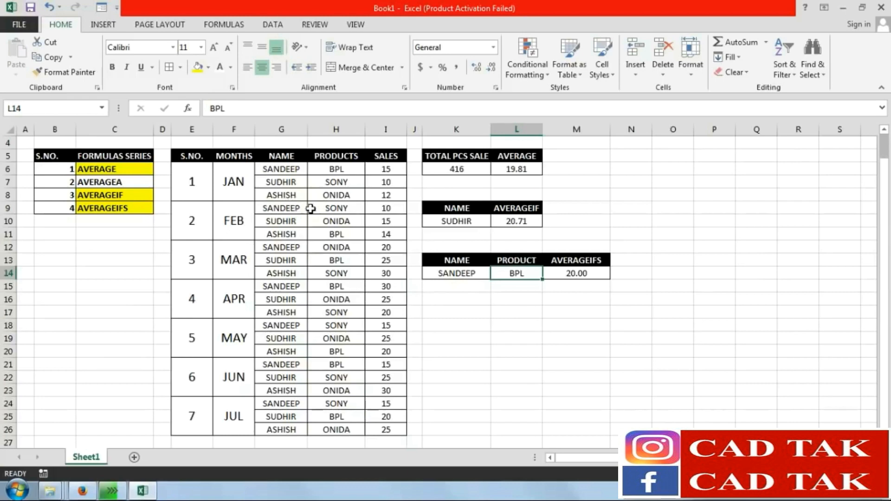
pyautogui.write('SONY')
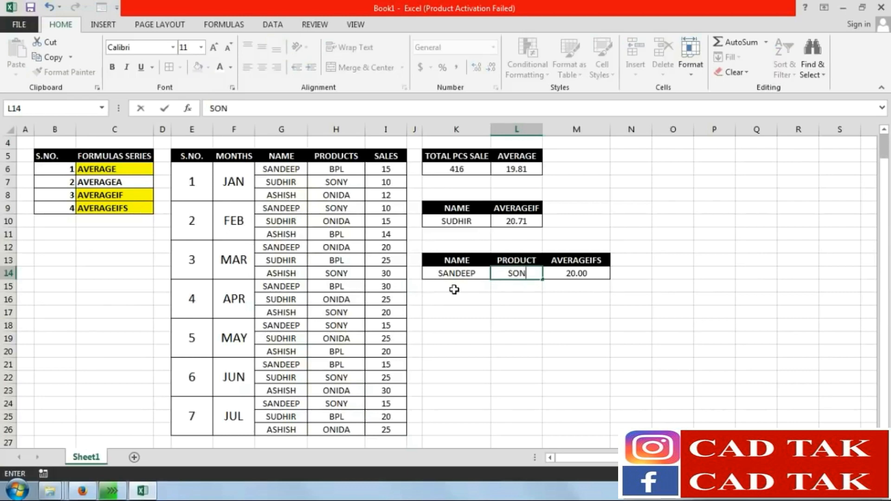
pyautogui.click(567, 289)
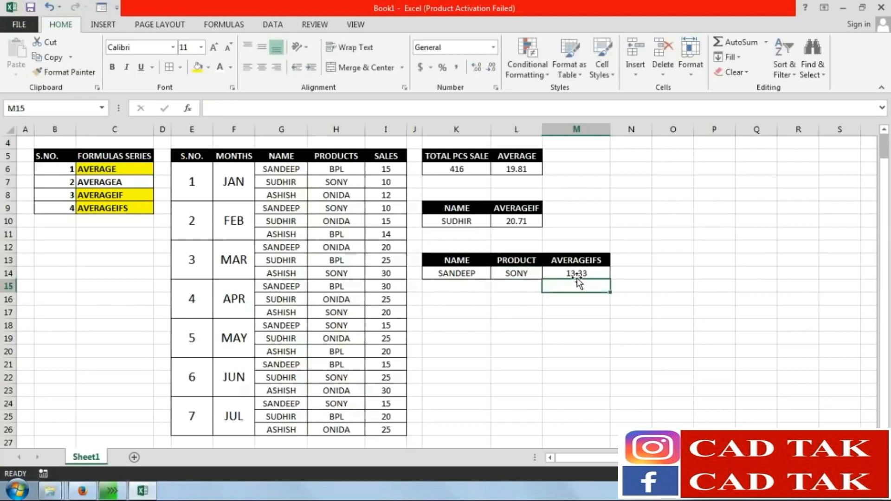
# Replace the name in K14 with the second salesperson's name
pyautogui.click(466, 273)
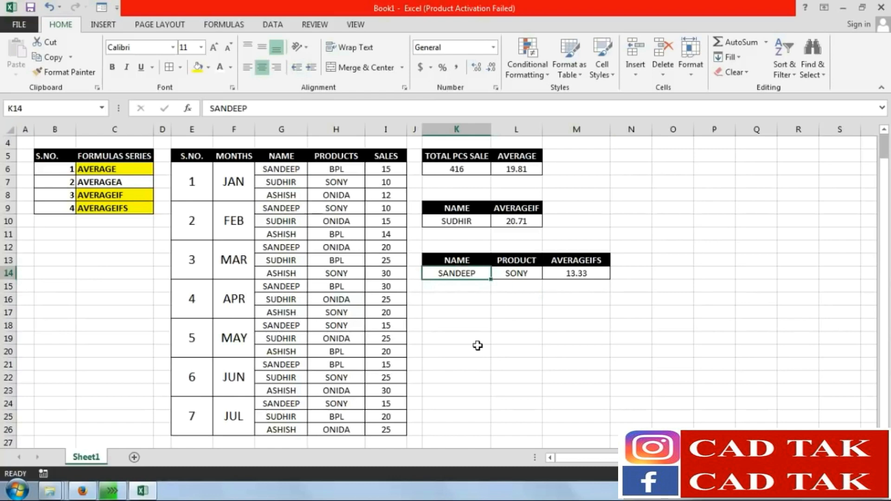
pyautogui.write('SUDHIR')
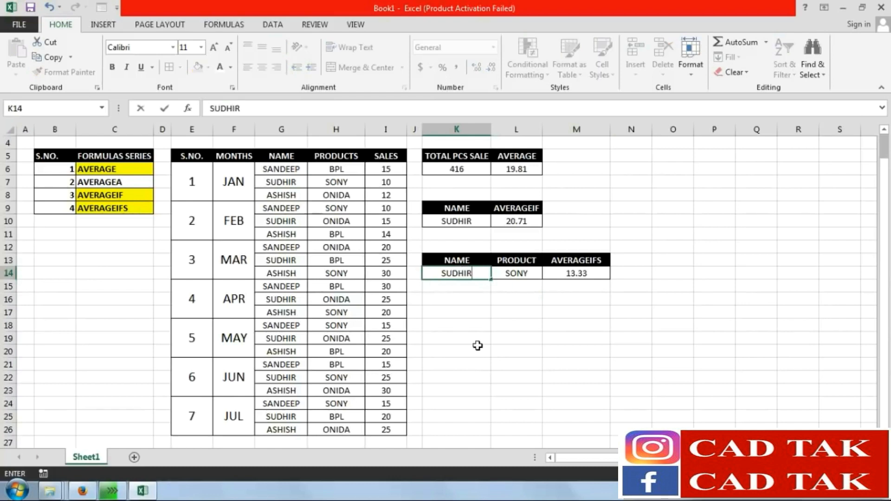
pyautogui.press('Return')
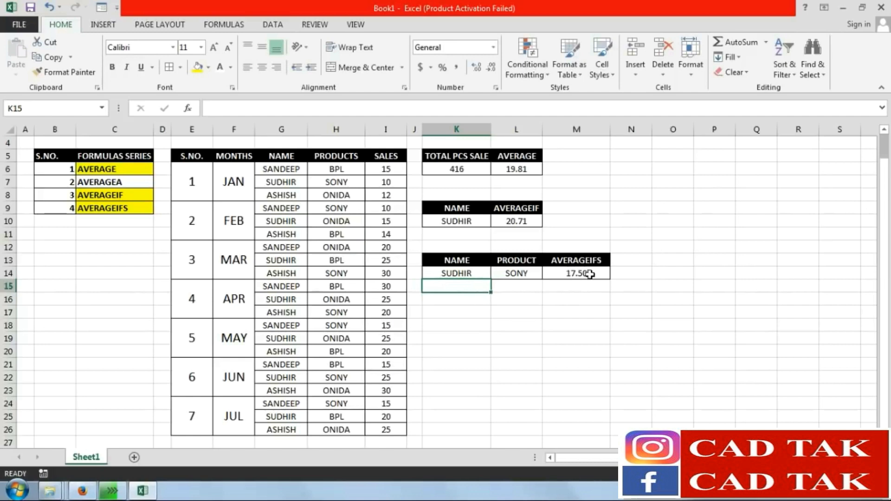
# Add up the second salesperson's SONY sales in N17 with the formula =I7+I22
pyautogui.click(634, 313)
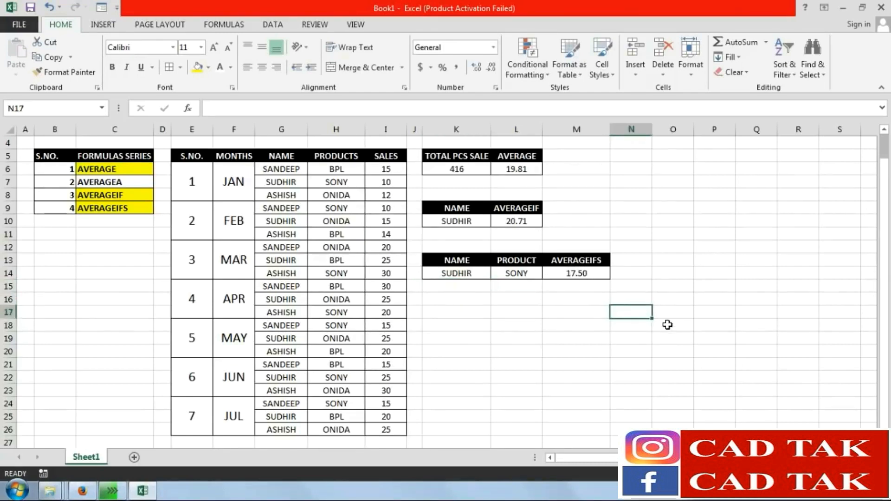
pyautogui.write('=')
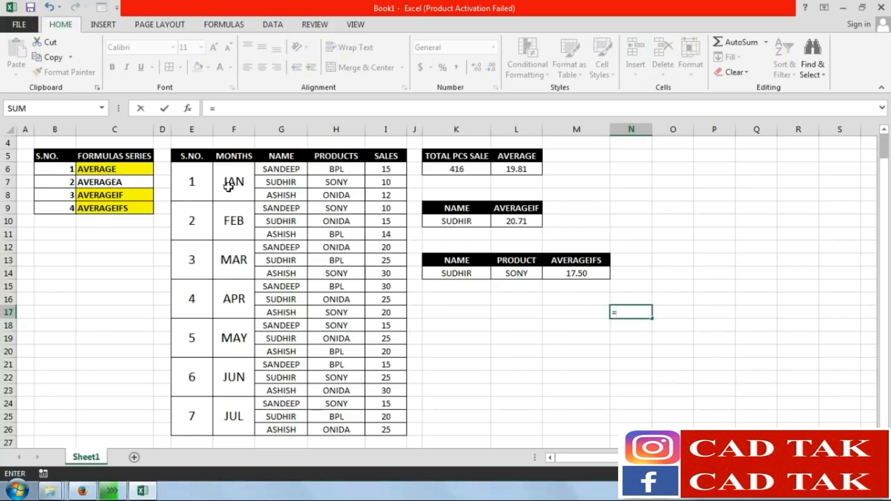
pyautogui.click(376, 182)
pyautogui.write('+')
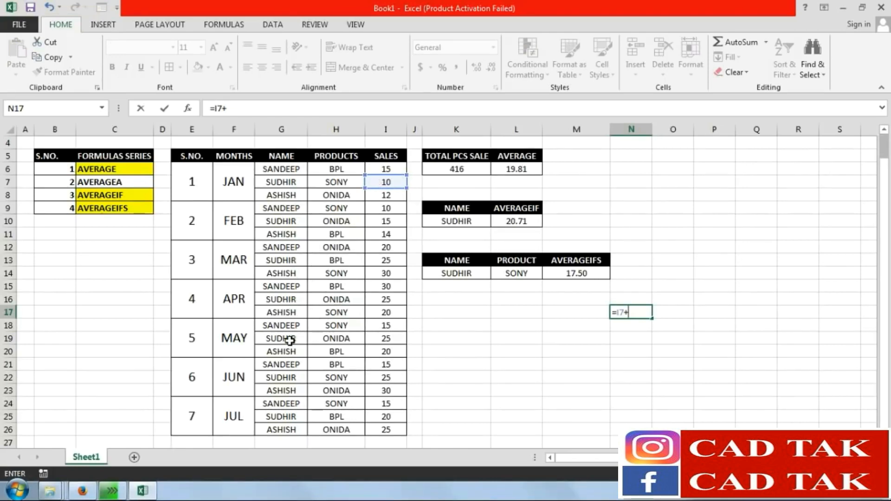
pyautogui.click(385, 378)
pyautogui.write('+')
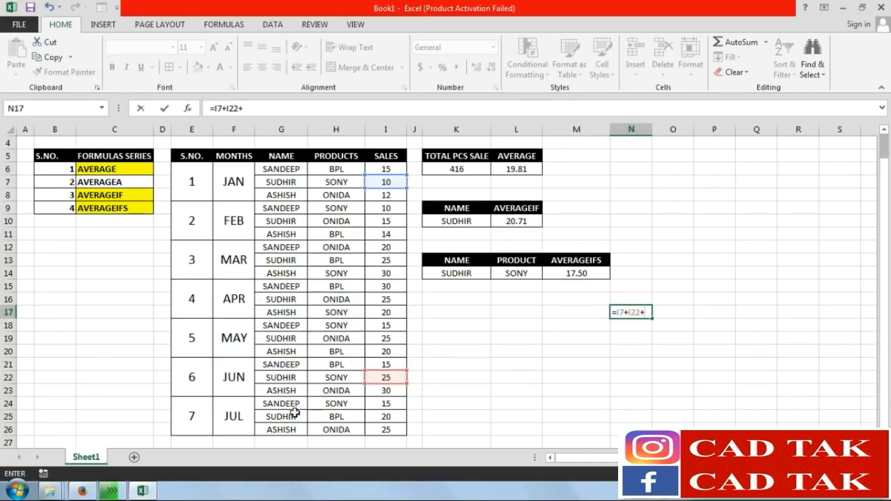
pyautogui.press('Return')
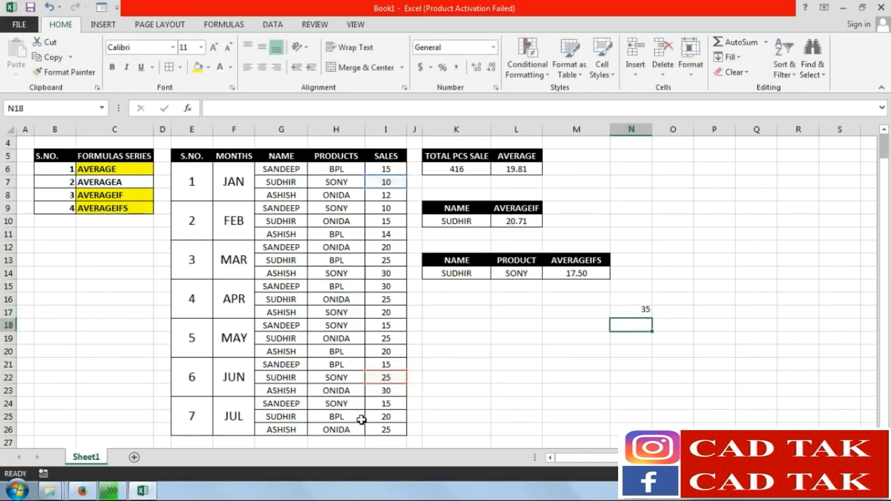
# Calculate the check average in N21 with the formula =N17/2
pyautogui.click(615, 365)
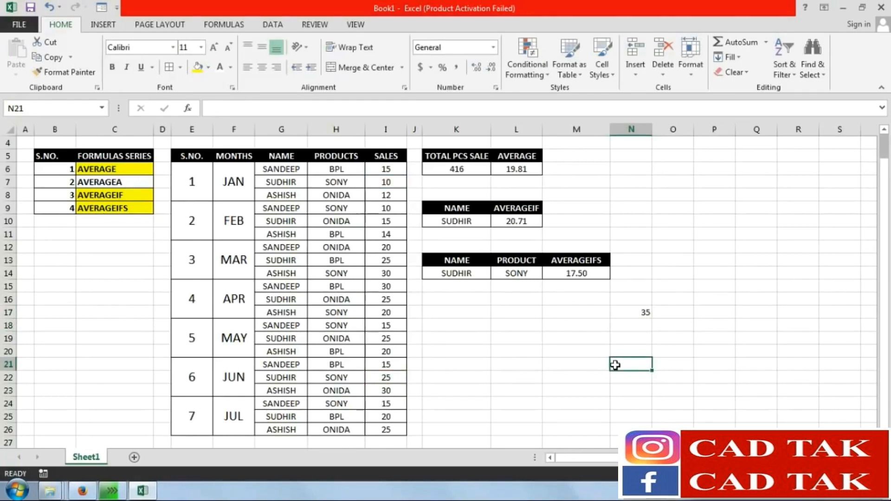
pyautogui.write('=')
pyautogui.click(634, 312)
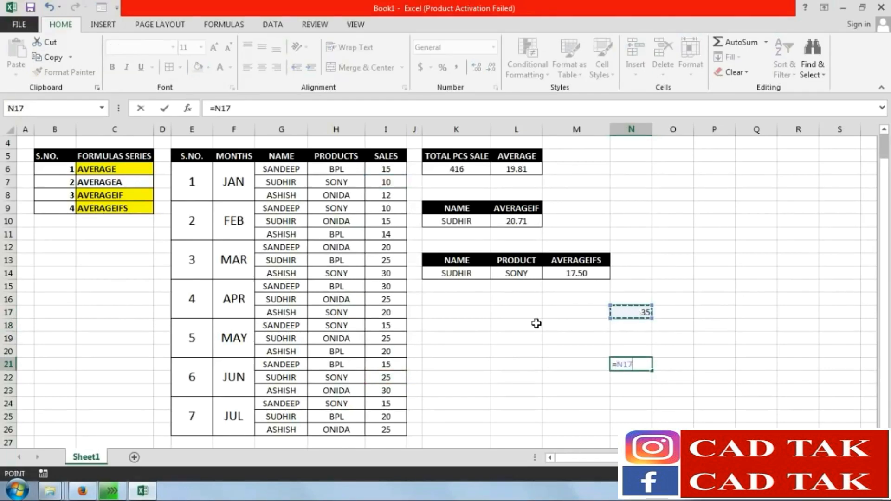
pyautogui.write('/2')
pyautogui.hotkey('ctrl', 'Return')
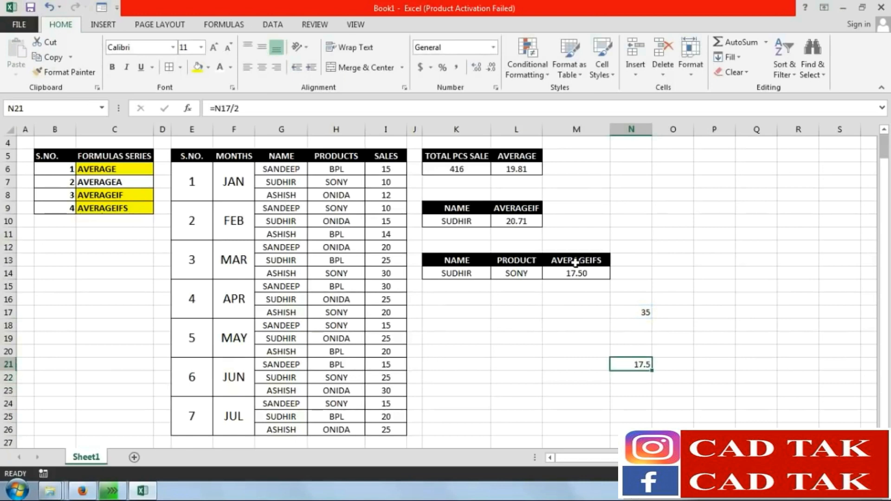
# Delete the check calculations in N17:N21
pyautogui.moveTo(644, 313); pyautogui.dragTo(638, 366)
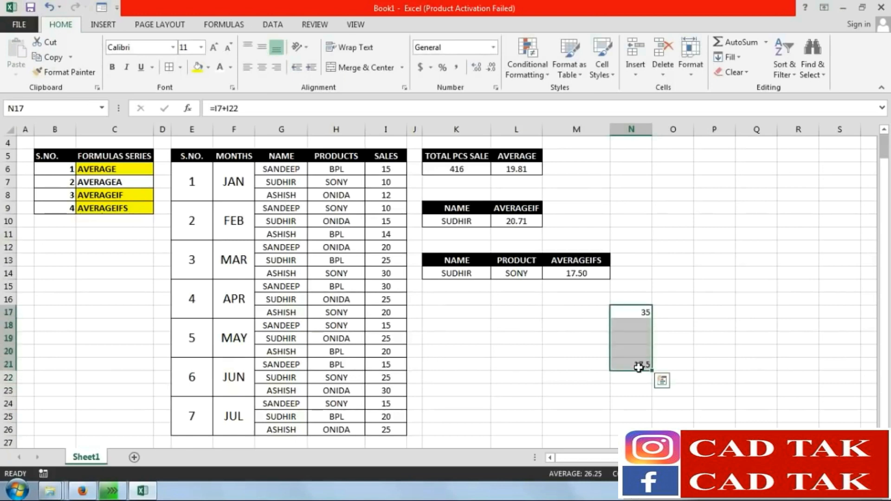
pyautogui.press('Delete')
pyautogui.click(702, 312)
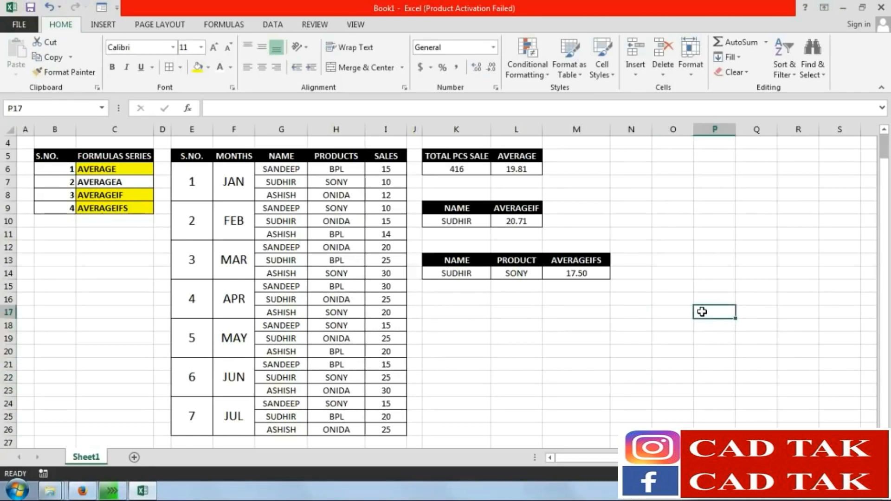
pyautogui.click(706, 217)
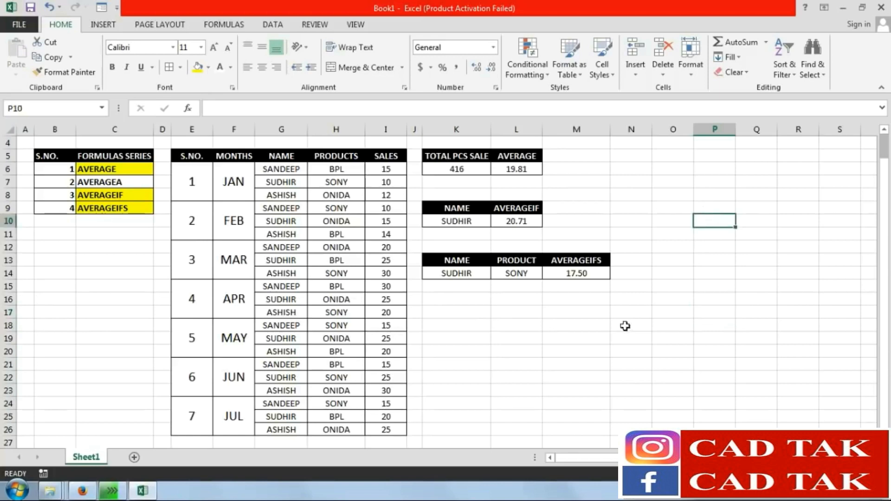
# Narrow column N to a slim spacer beside the AVERAGEIFS table
pyautogui.click(122, 182)
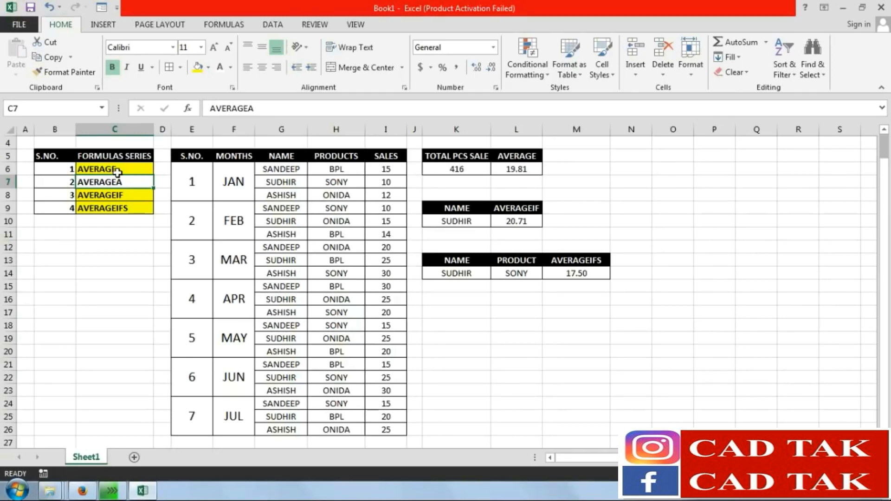
pyautogui.click(671, 232)
pyautogui.moveTo(652, 129); pyautogui.dragTo(625, 129)
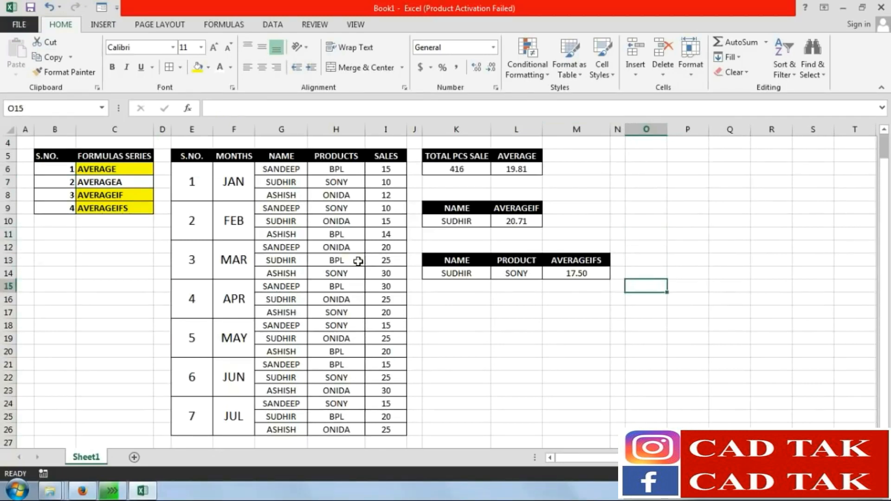
# Highlight the AVERAGEA entry in C7 with yellow fill
pyautogui.click(141, 180)
pyautogui.click(198, 68)
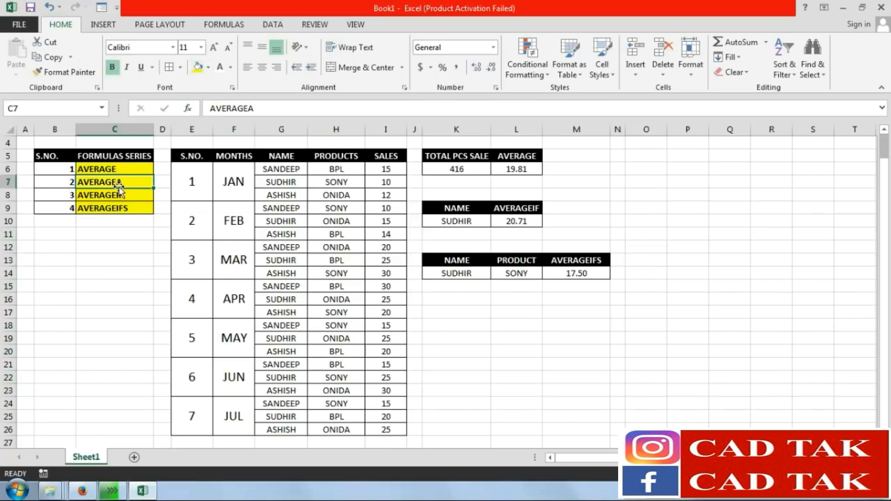
pyautogui.click(674, 325)
# Copy the products and sales data in H5:I14 to O5 and adjust the widths of columns O and P
pyautogui.click(649, 158)
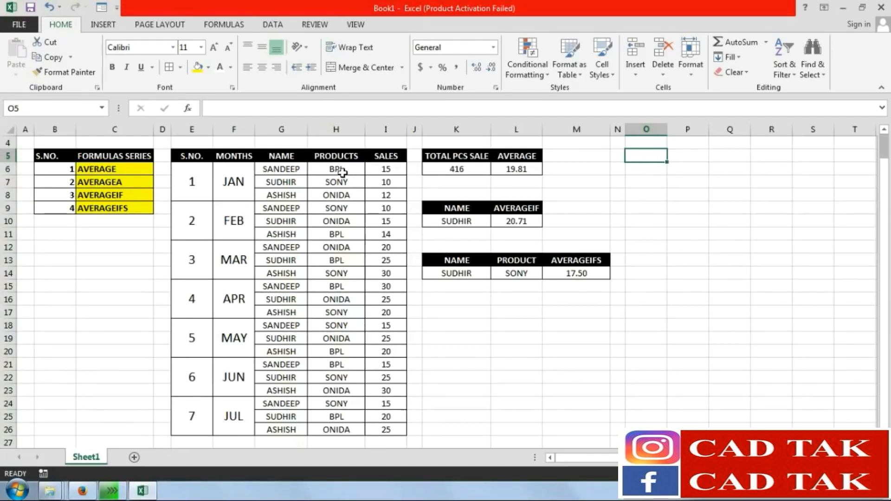
pyautogui.moveTo(340, 160); pyautogui.dragTo(374, 159)
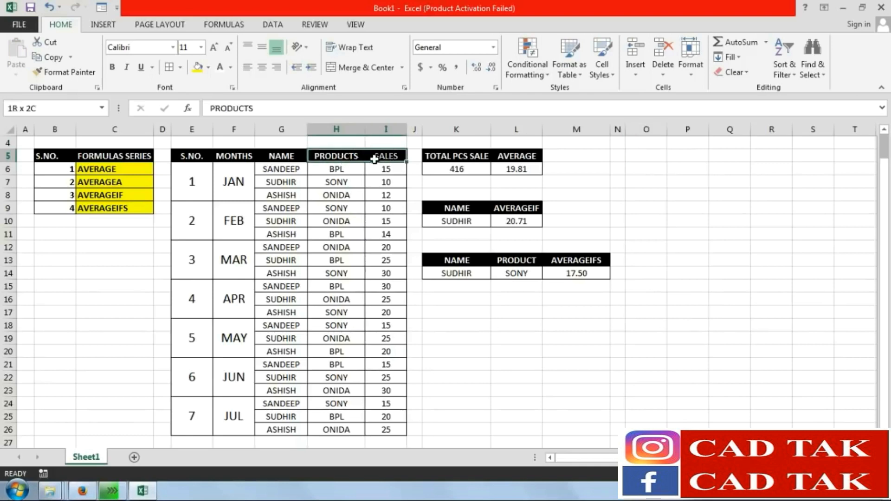
pyautogui.moveTo(374, 160); pyautogui.dragTo(376, 269)
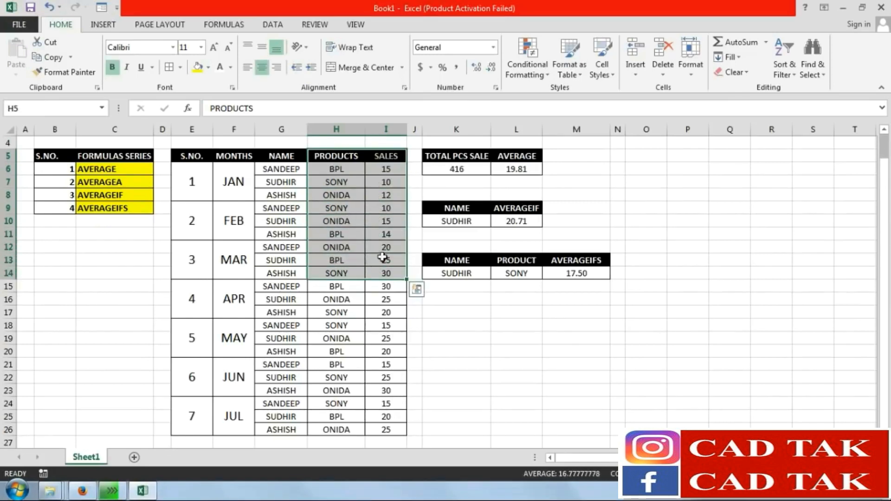
pyautogui.click(49, 57)
pyautogui.click(646, 156)
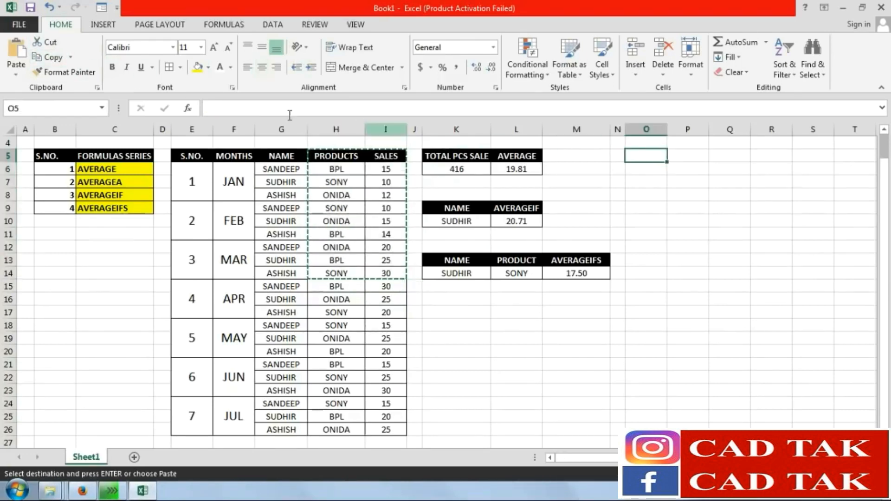
pyautogui.click(19, 52)
pyautogui.click(603, 373)
pyautogui.moveTo(667, 129); pyautogui.dragTo(727, 129)
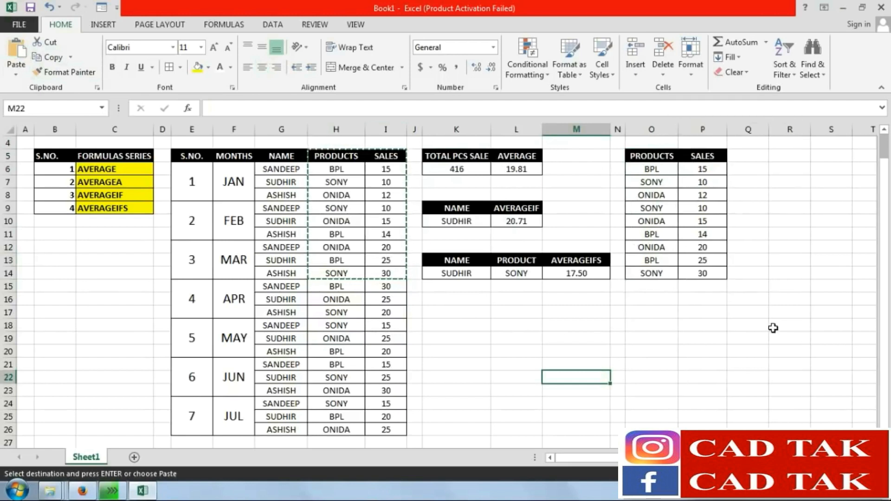
pyautogui.click(785, 325)
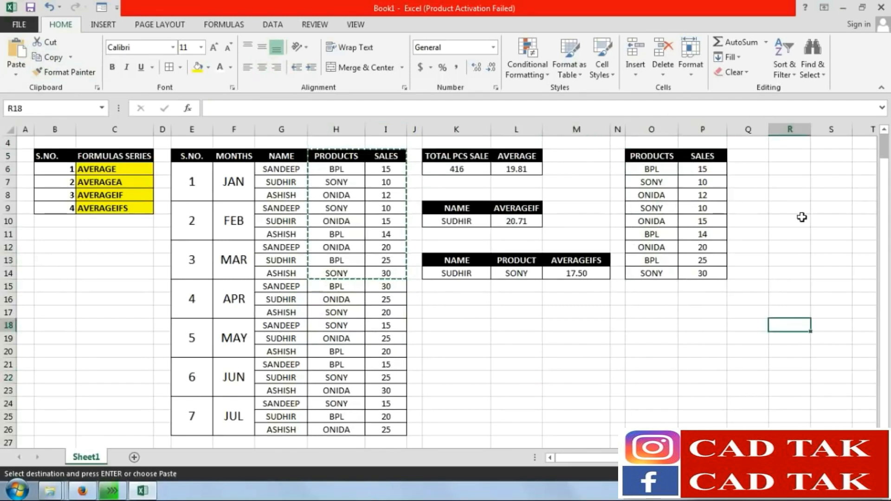
# Narrow column Q to a slim spacer beside the copied sales table
pyautogui.click(777, 158)
pyautogui.moveTo(773, 129); pyautogui.dragTo(742, 126)
pyautogui.click(765, 166)
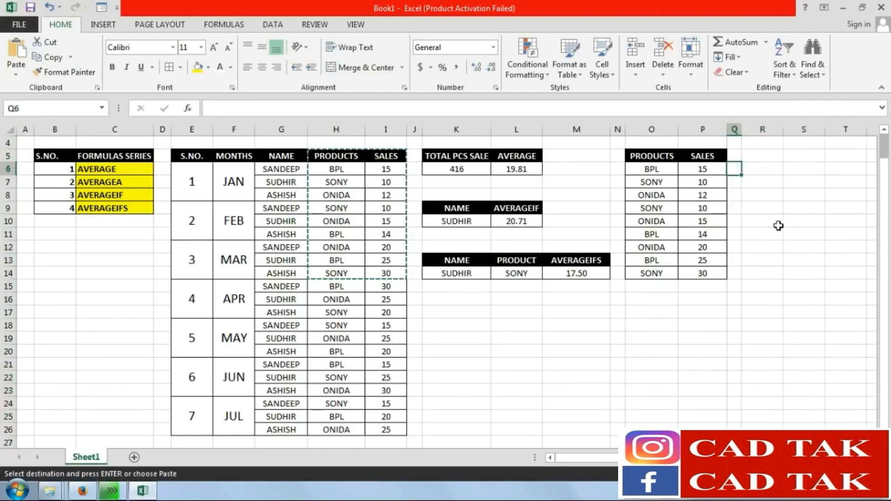
# Enter the label TOTAL PCS SALES in R5
pyautogui.click(773, 221)
pyautogui.scroll(1, 772, 224)
pyautogui.click(766, 196)
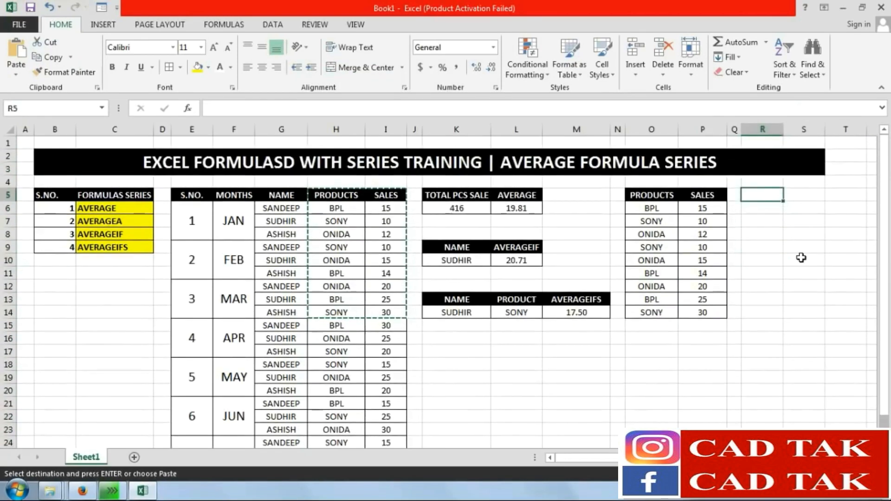
pyautogui.write('TOTAL')
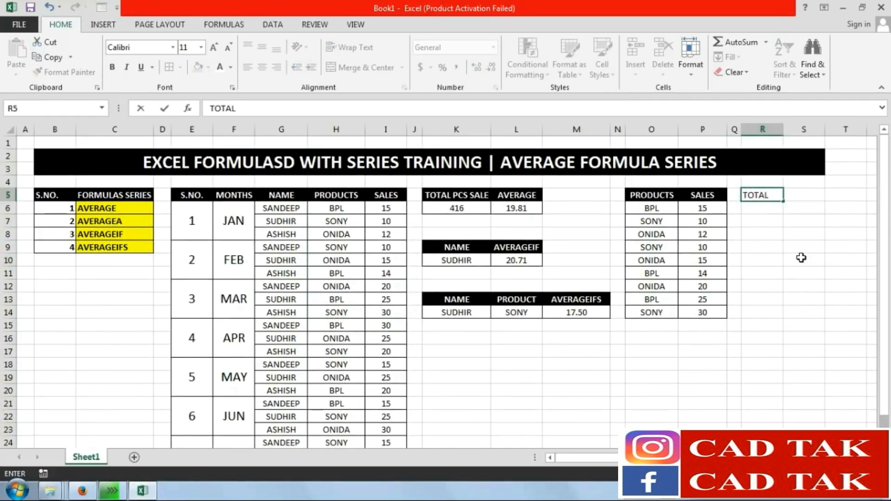
pyautogui.write(' PCS SALES')
pyautogui.press('Return')
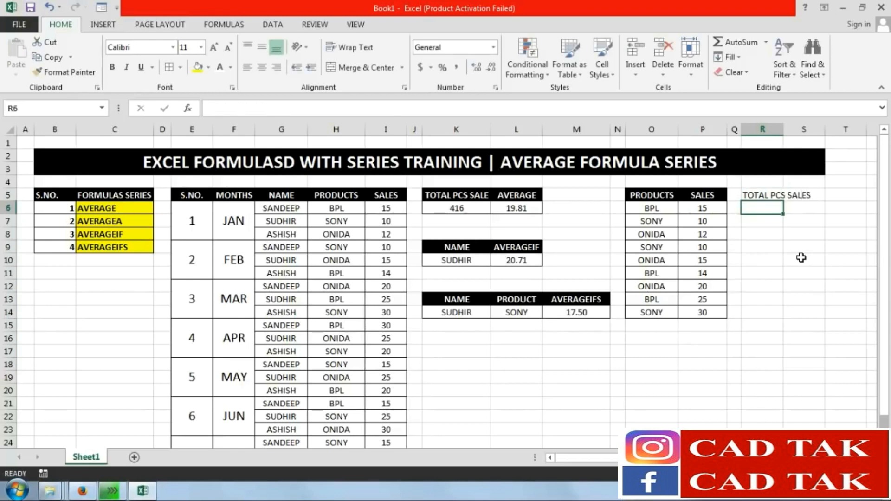
# Enter the labels AVERAGE in R6 and AVERAGEA in R7
pyautogui.write('AVERAGE')
pyautogui.press('Return')
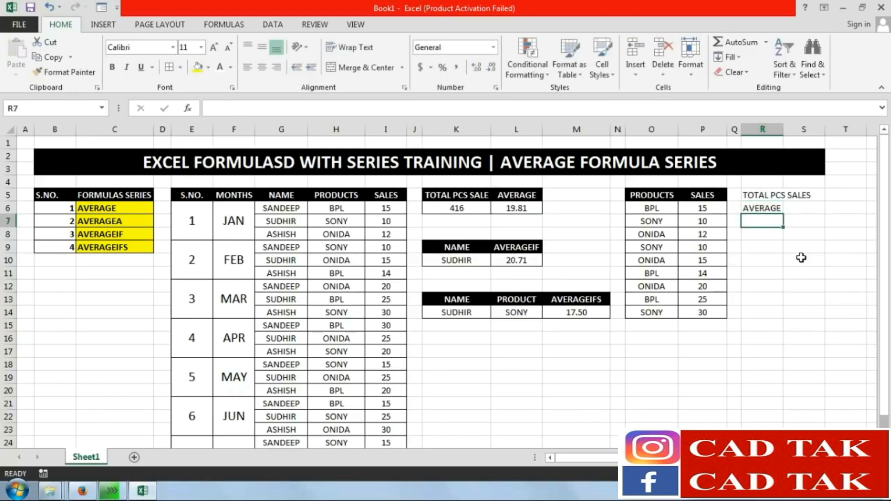
pyautogui.hotkey('ctrl', 'd')
pyautogui.press('F2')
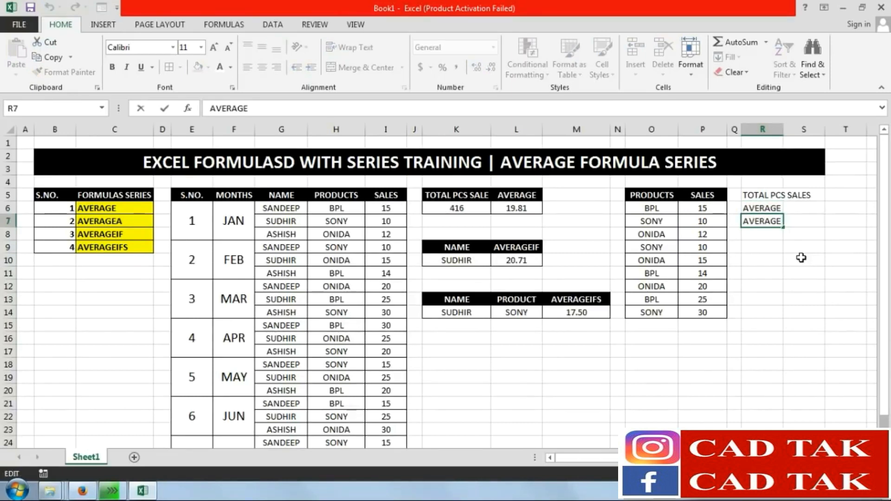
pyautogui.write('A')
pyautogui.press('Return')
# Fit columns R, M and L to their contents and narrow column B
pyautogui.doubleClick(783, 129)
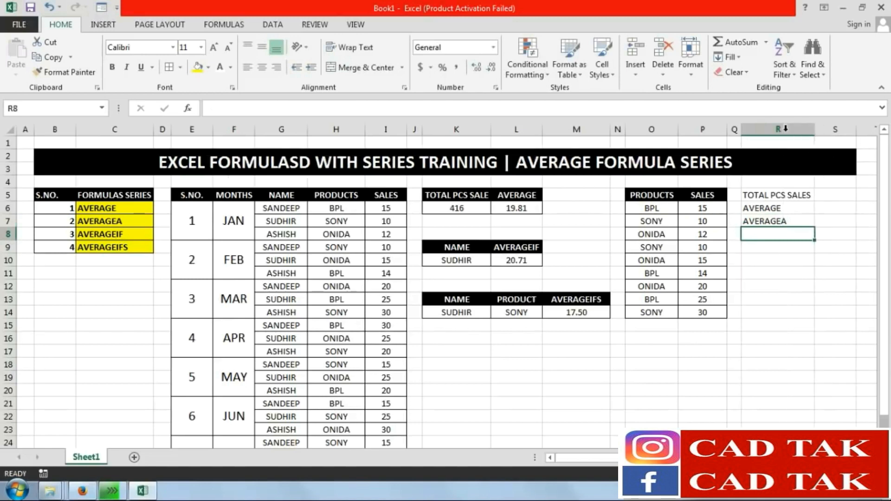
pyautogui.click(767, 297)
pyautogui.moveTo(610, 130)
pyautogui.mouseDown()
pyautogui.moveTo(593, 130)
pyautogui.moveTo(601, 130)
pyautogui.mouseUp()
pyautogui.doubleClick(602, 130)
pyautogui.doubleClick(542, 129)
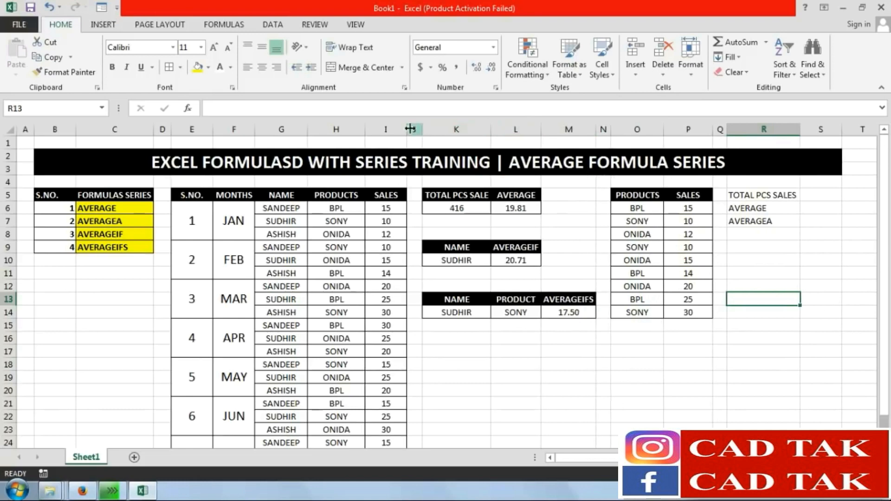
pyautogui.moveTo(77, 131); pyautogui.dragTo(62, 131)
pyautogui.click(721, 389)
# Copy the black header formatting from L5 to the labels in R5:R7
pyautogui.moveTo(748, 196); pyautogui.dragTo(742, 221)
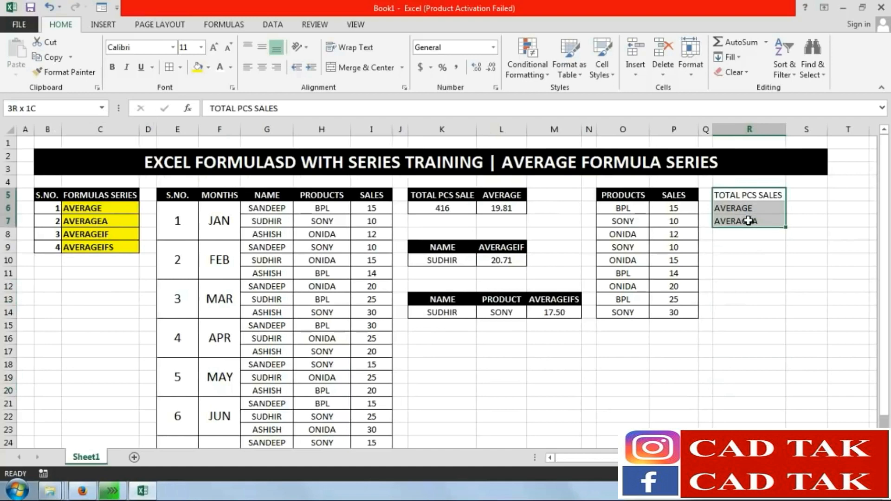
pyautogui.click(501, 196)
pyautogui.click(65, 71)
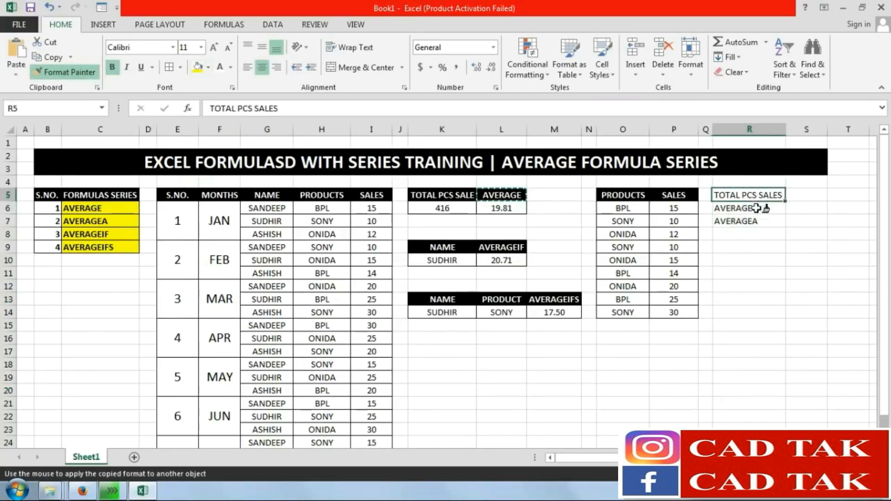
pyautogui.moveTo(756, 203); pyautogui.dragTo(756, 221)
pyautogui.click(761, 284)
# Widen column S slightly for the result cells beside the new labels
pyautogui.click(808, 193)
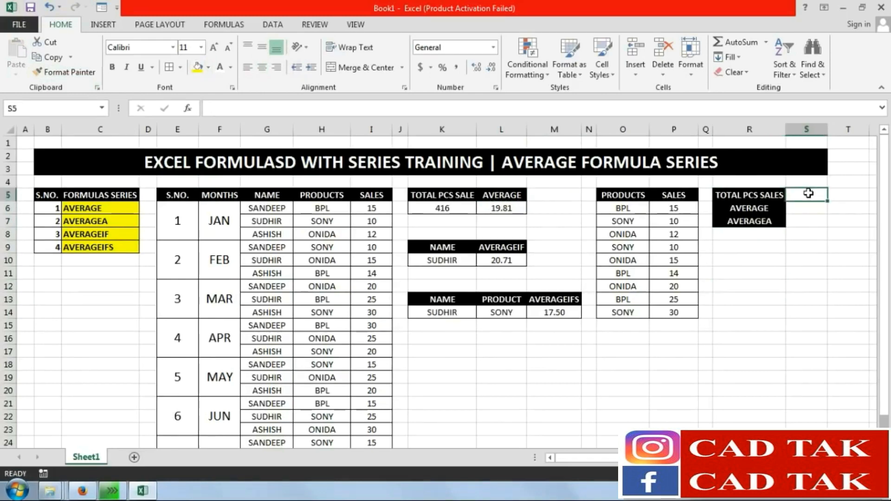
pyautogui.moveTo(808, 193); pyautogui.dragTo(810, 218)
pyautogui.moveTo(822, 126); pyautogui.dragTo(834, 134)
pyautogui.click(825, 156)
# Apply all borders and centre alignment to S5:S7
pyautogui.moveTo(814, 194); pyautogui.dragTo(814, 218)
pyautogui.click(180, 67)
pyautogui.click(204, 163)
pyautogui.click(258, 71)
pyautogui.click(776, 364)
# Total the copied sales in S5 with the formula =SUM(P6:P14)
pyautogui.click(814, 195)
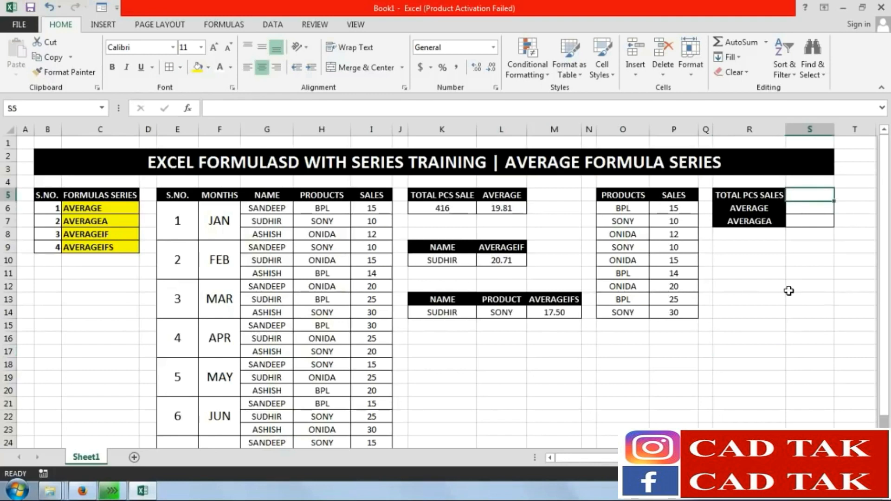
pyautogui.write('=S')
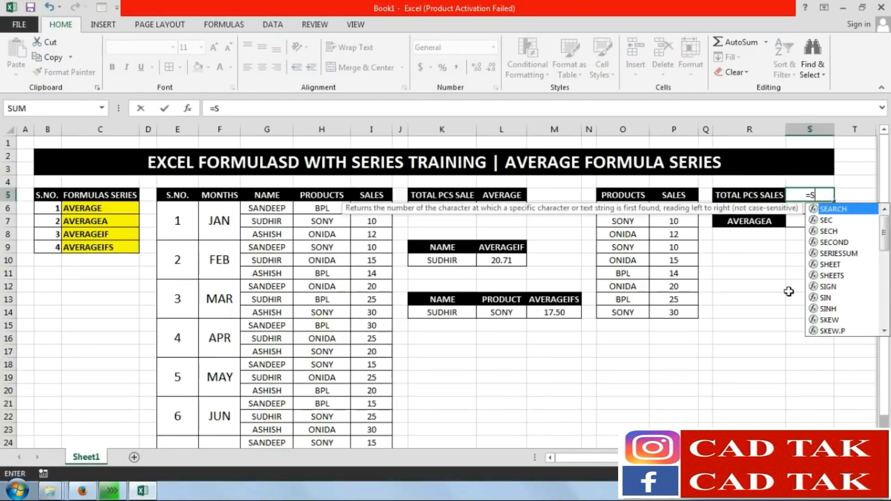
pyautogui.write('UM(')
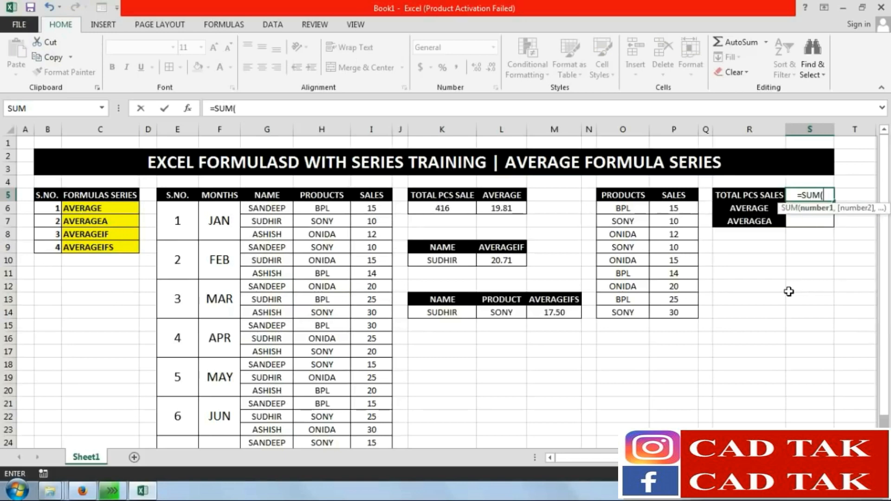
pyautogui.moveTo(675, 208); pyautogui.dragTo(674, 311)
pyautogui.write(')')
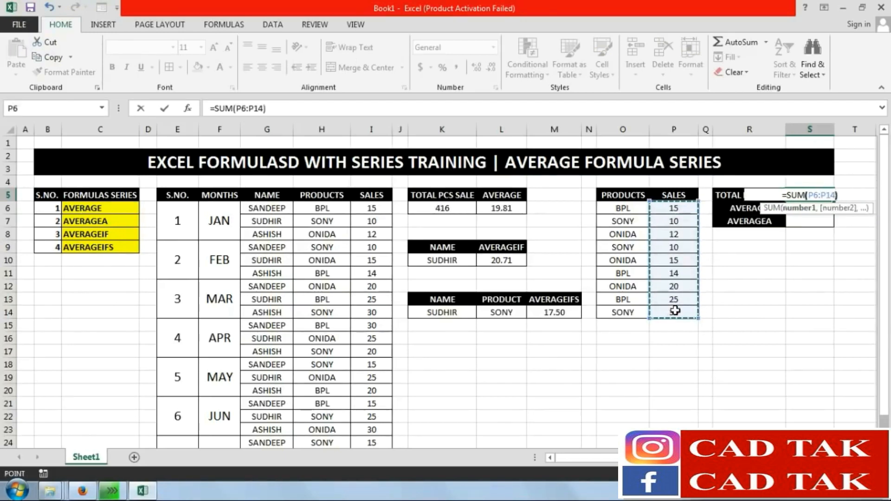
pyautogui.press('Return')
pyautogui.click(813, 195)
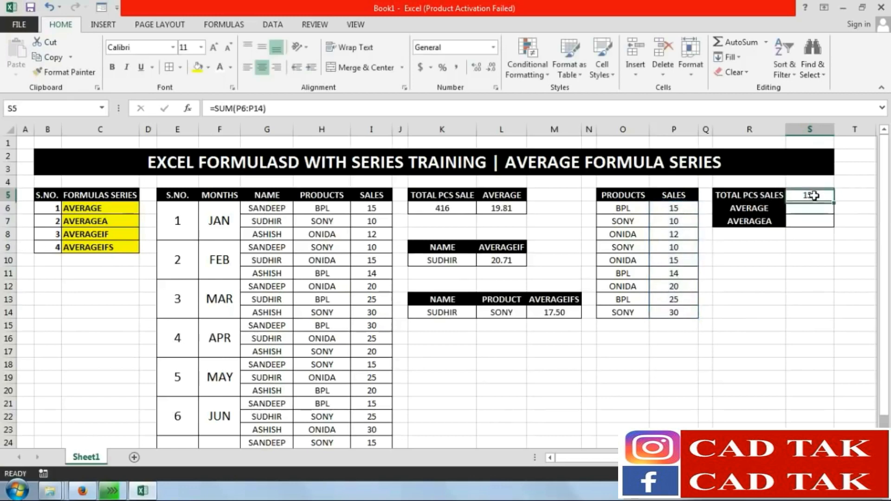
# Calculate the average of the copied sales in S6 with the formula =AVERAGE(P6:P14)
pyautogui.click(810, 205)
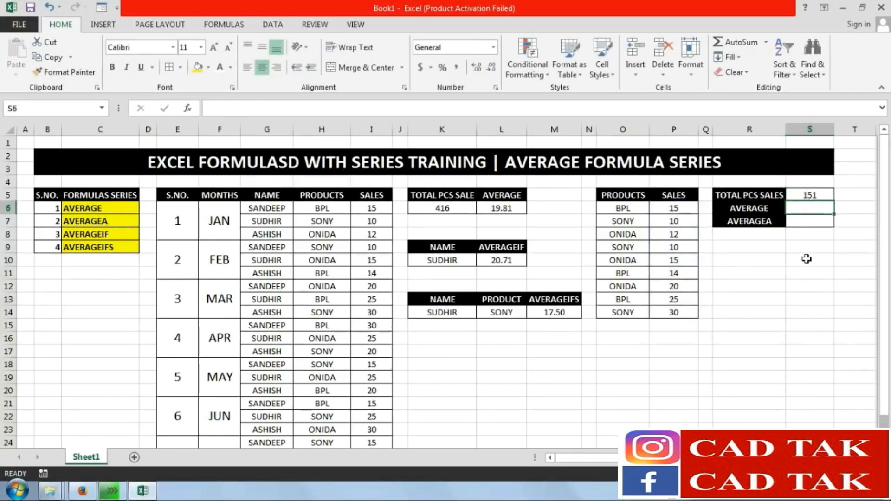
pyautogui.write('=AVER')
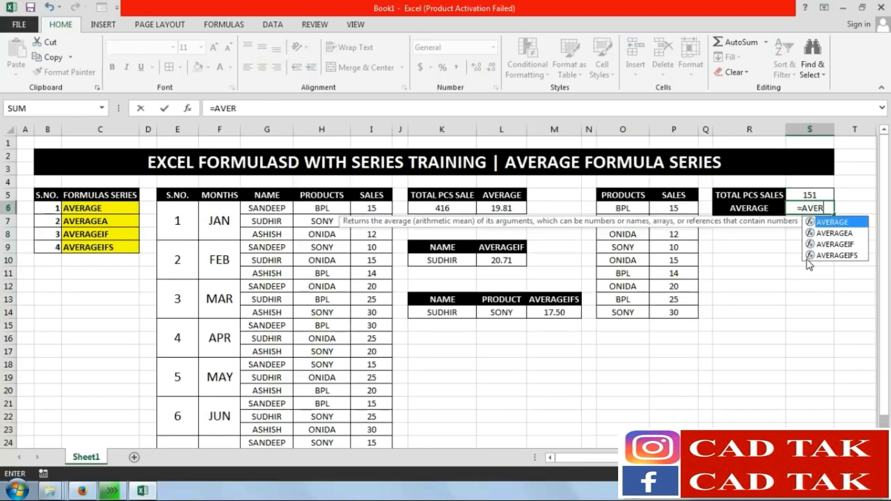
pyautogui.write('AGE(')
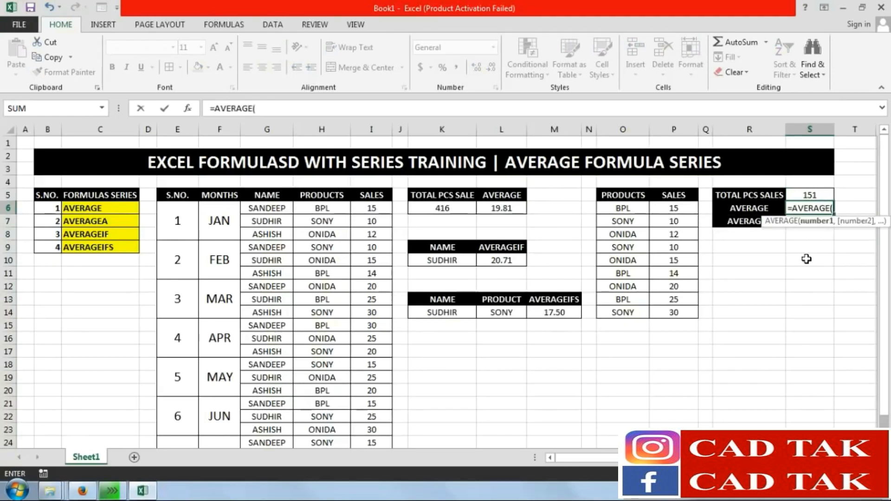
pyautogui.moveTo(679, 208); pyautogui.dragTo(678, 304)
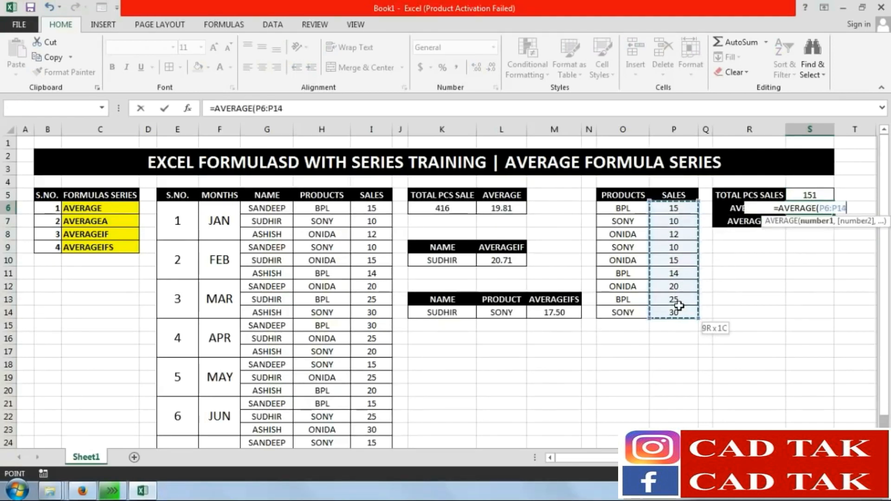
pyautogui.press('Return')
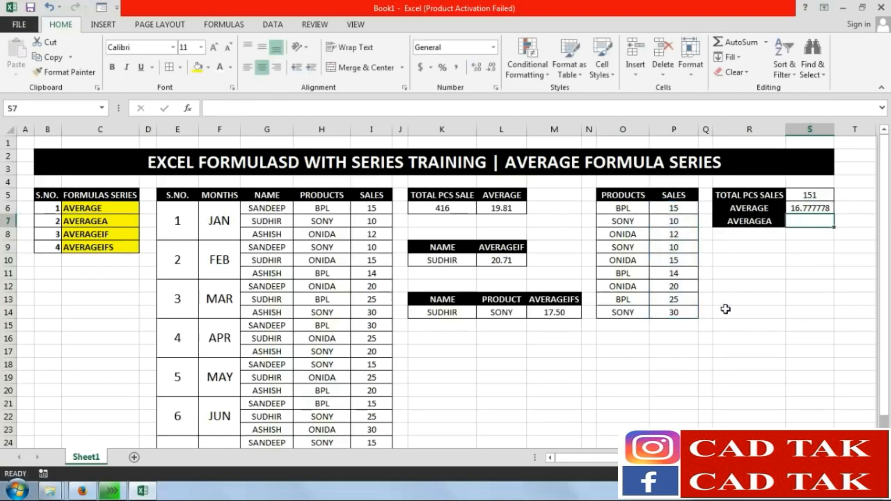
pyautogui.click(817, 209)
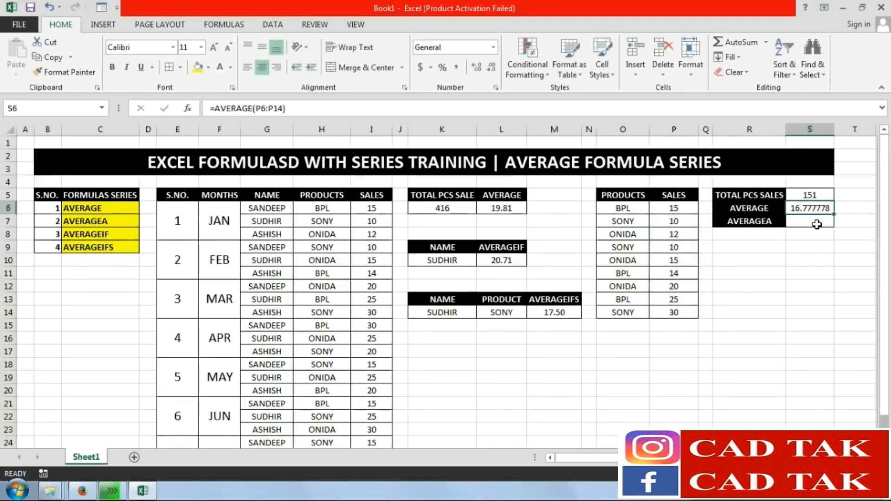
# Calculate the AVERAGEA result of the copied sales in S7 with the formula =AVERAGEA(P6:P14)
pyautogui.click(817, 224)
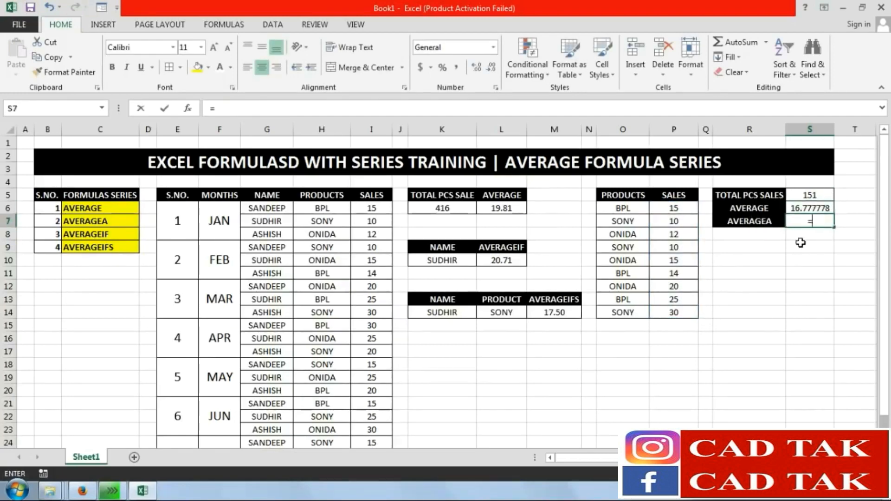
pyautogui.write('=AB')
pyautogui.press('BackSpace')
pyautogui.write('VERAGEA')
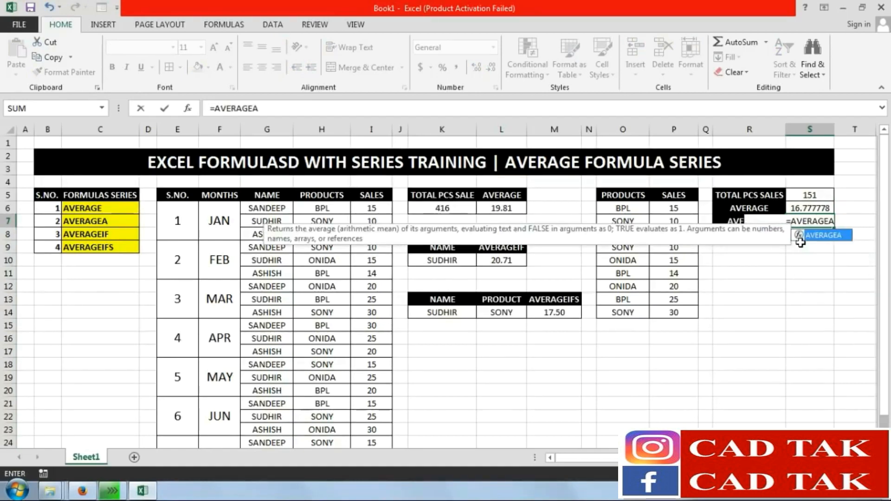
pyautogui.write('(')
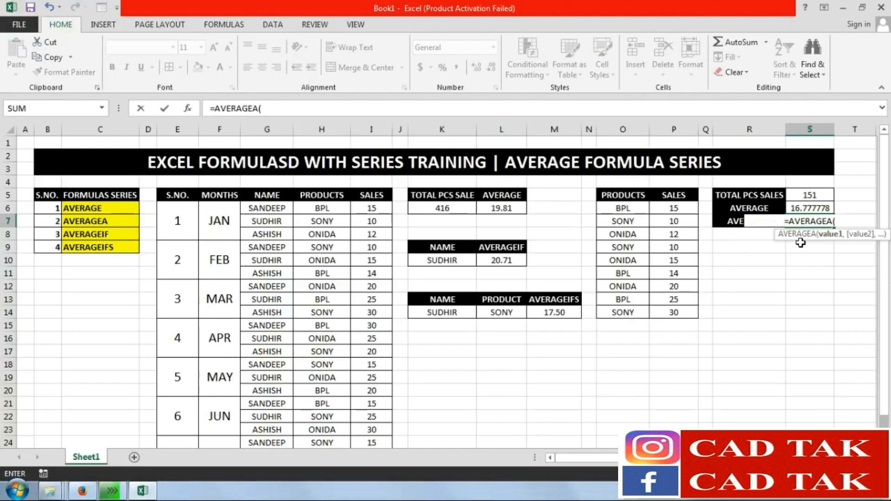
pyautogui.moveTo(673, 208); pyautogui.dragTo(672, 307)
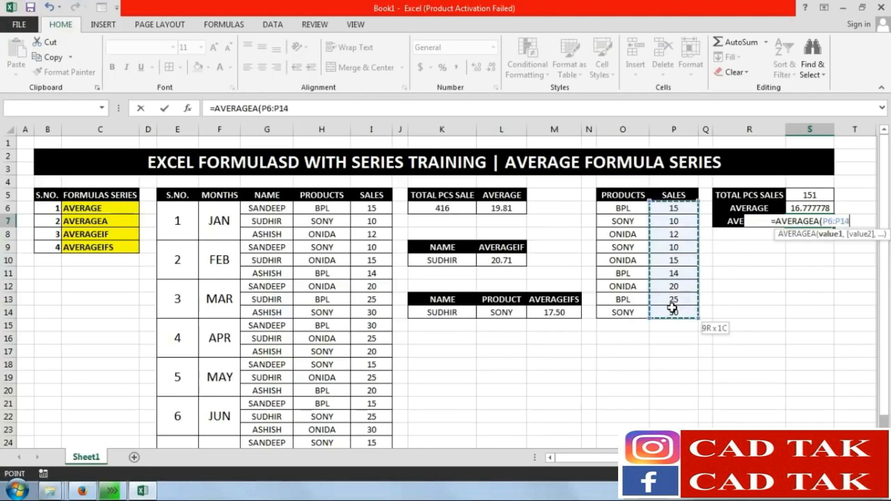
pyautogui.press('Return')
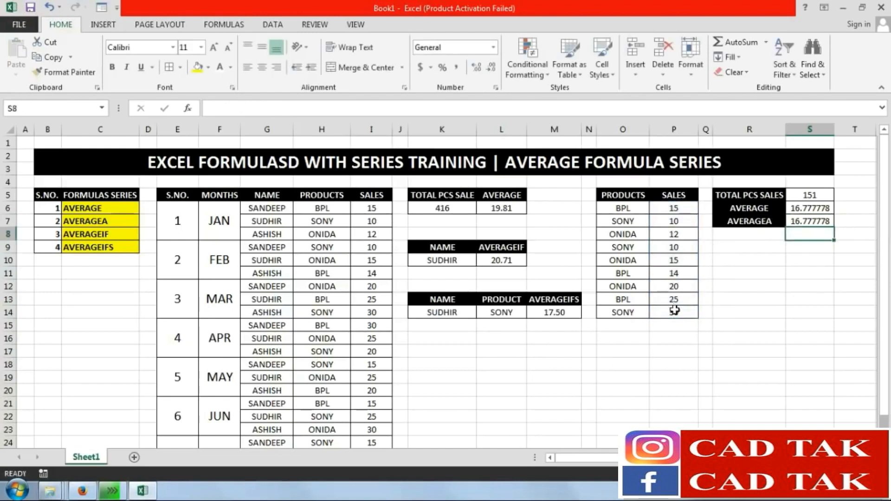
pyautogui.moveTo(804, 211); pyautogui.dragTo(805, 222)
pyautogui.click(799, 289)
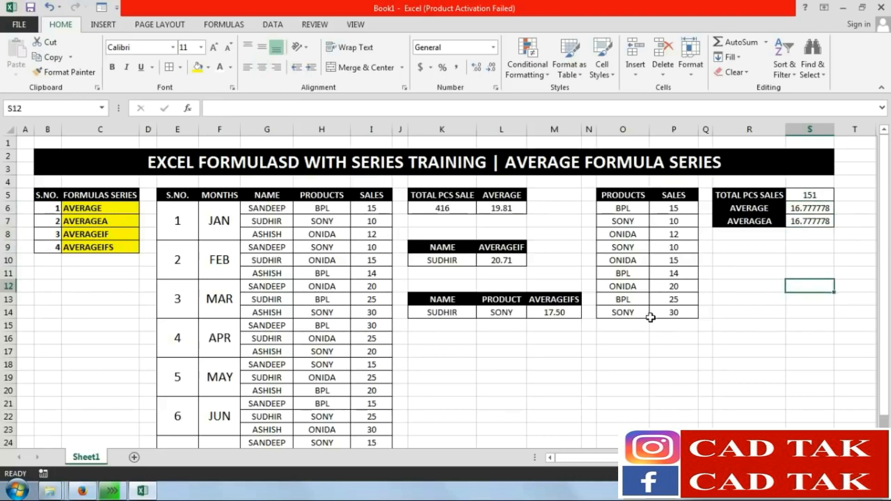
# Replace the ONIDA sales value in P12 with the text YES
pyautogui.click(676, 287)
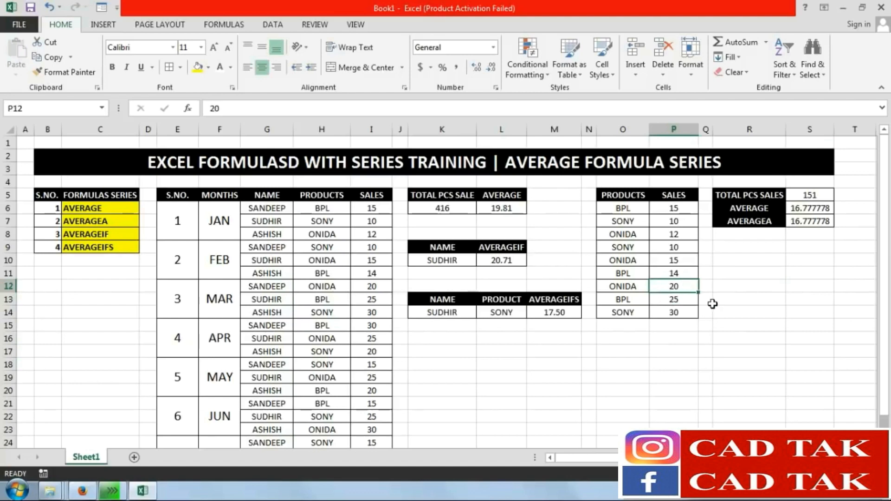
pyautogui.write('YES')
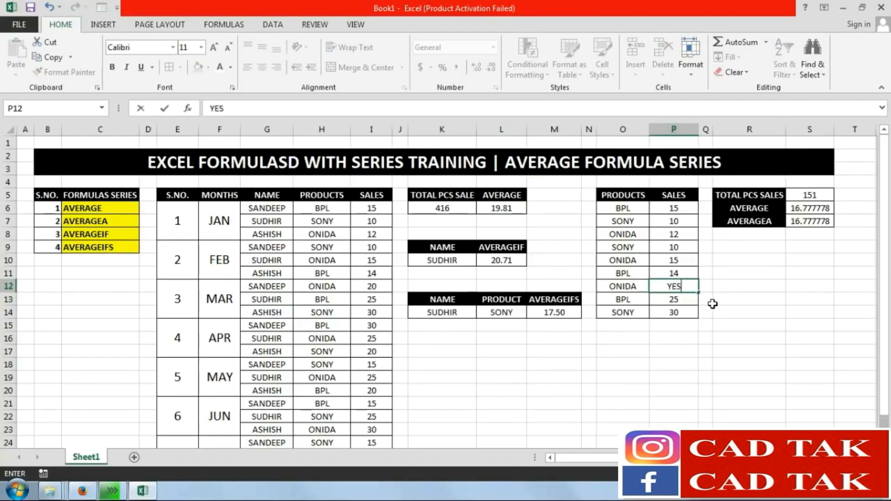
pyautogui.press('Return')
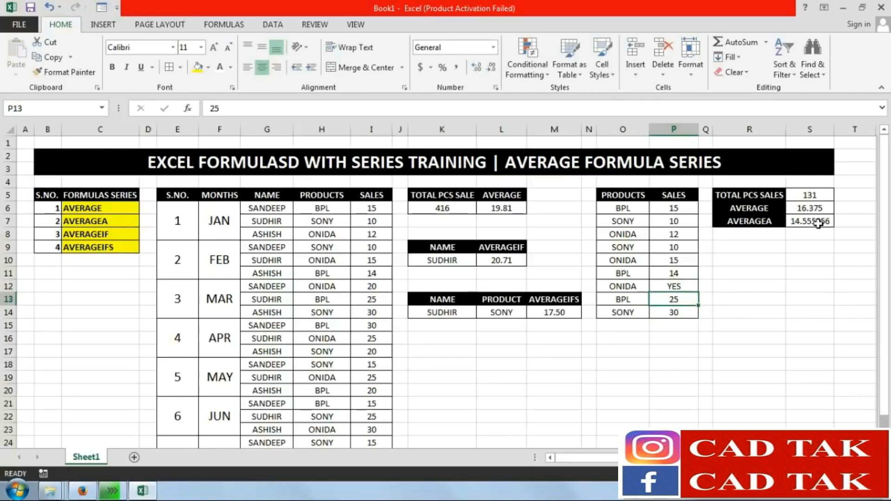
# Replace the last SONY sales value in P14 with the text YES and inspect the formulas in S7 and S6
pyautogui.click(670, 312)
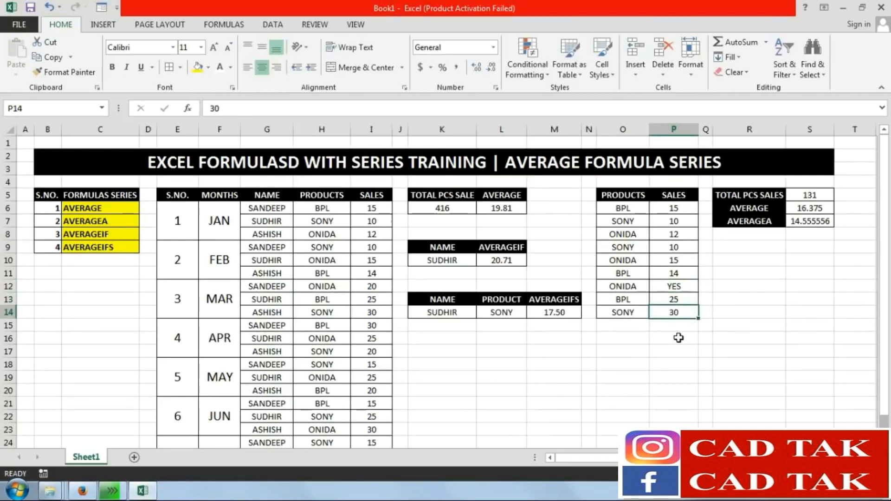
pyautogui.write('YES')
pyautogui.press('BackSpace')
pyautogui.write('AS')
pyautogui.press('BackSpace')
pyautogui.press('BackSpace')
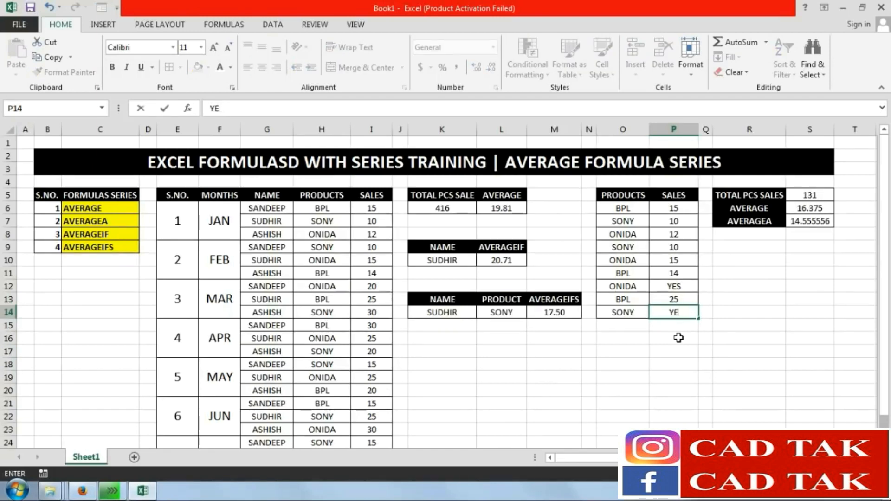
pyautogui.write('S')
pyautogui.press('Return')
pyautogui.click(824, 301)
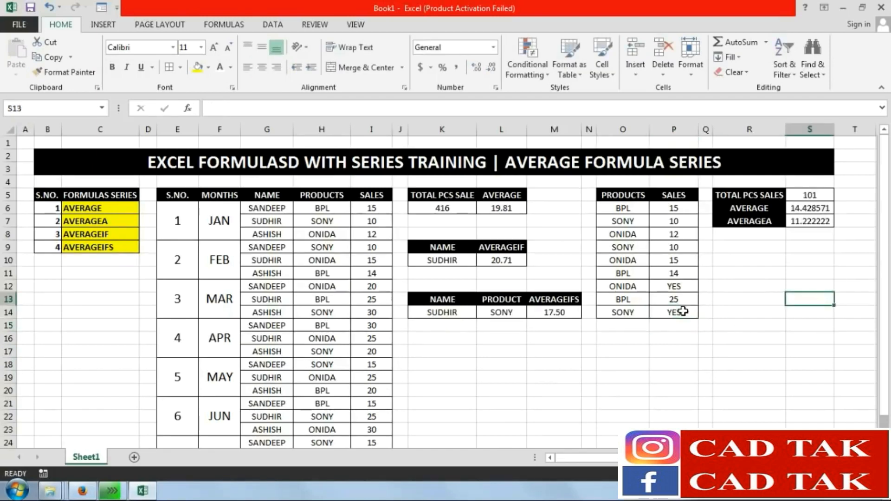
pyautogui.click(810, 221)
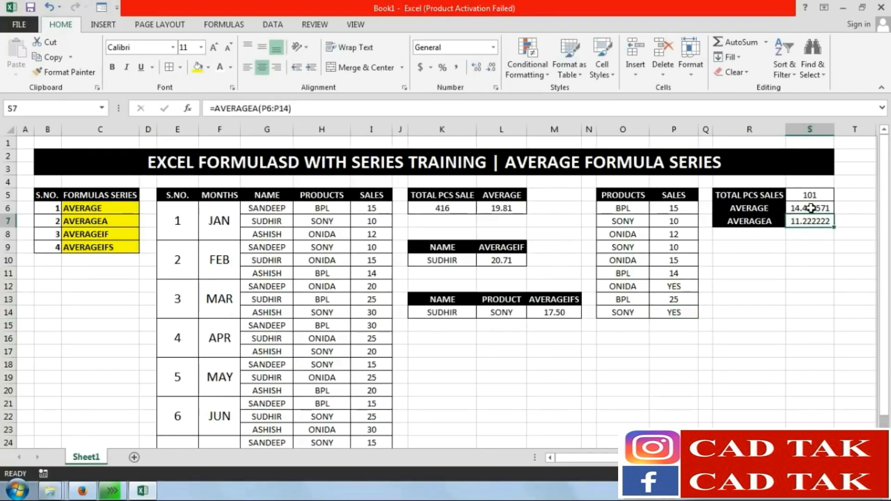
pyautogui.click(809, 209)
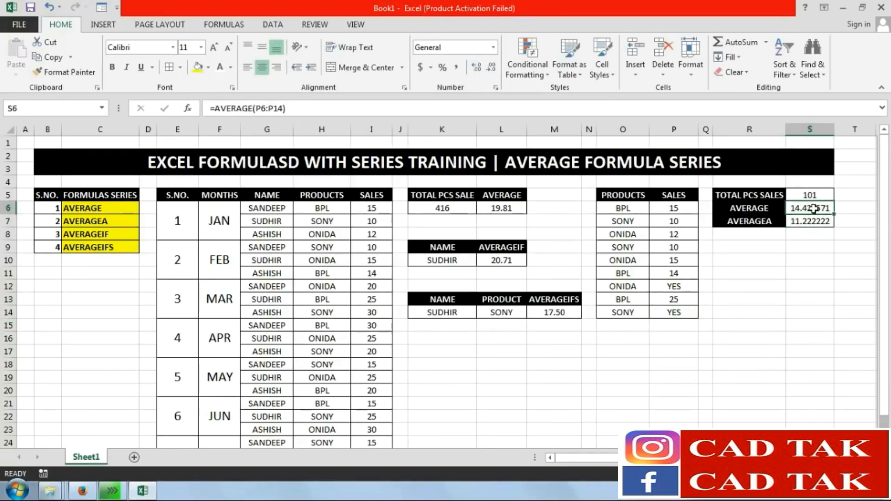
# Check the AVERAGE result in R15 by dividing the total sales by seven with the formula =S5/7
pyautogui.click(763, 326)
pyautogui.write('=')
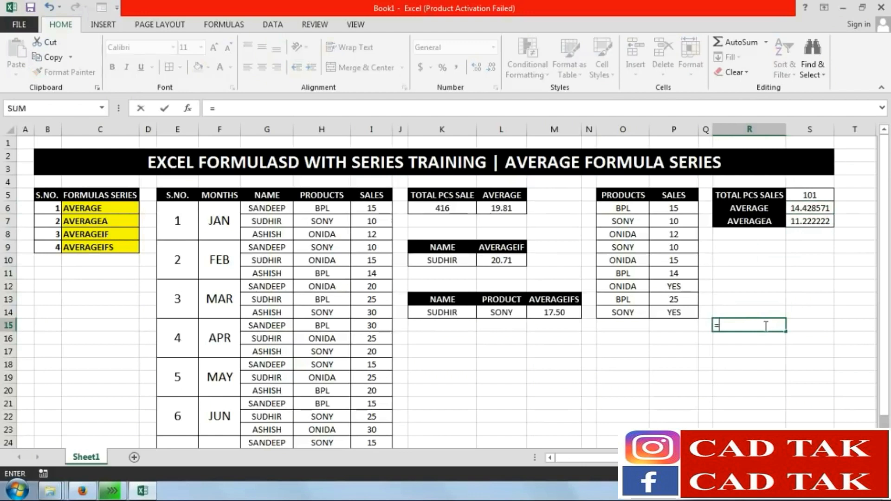
pyautogui.click(826, 198)
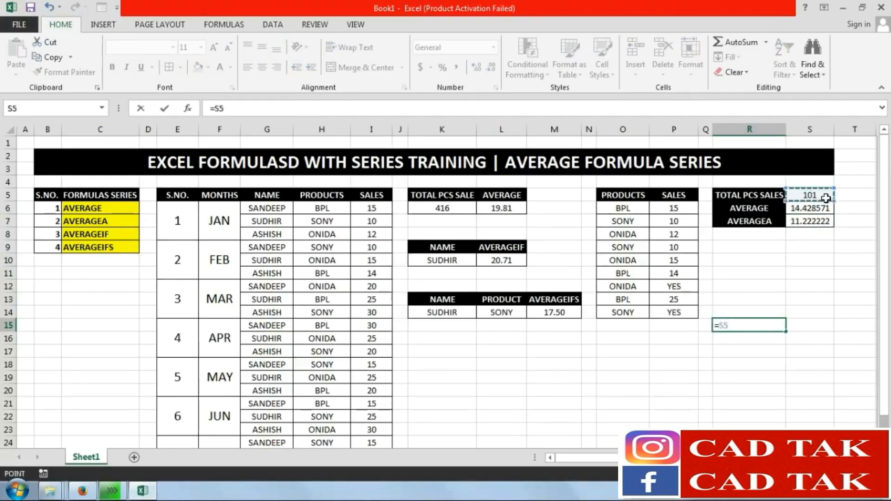
pyautogui.write('/7')
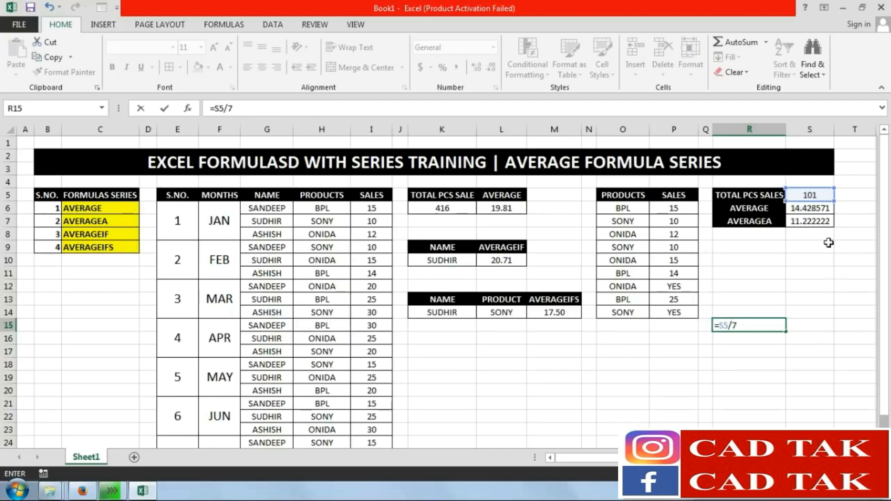
pyautogui.press('Return')
pyautogui.click(751, 326)
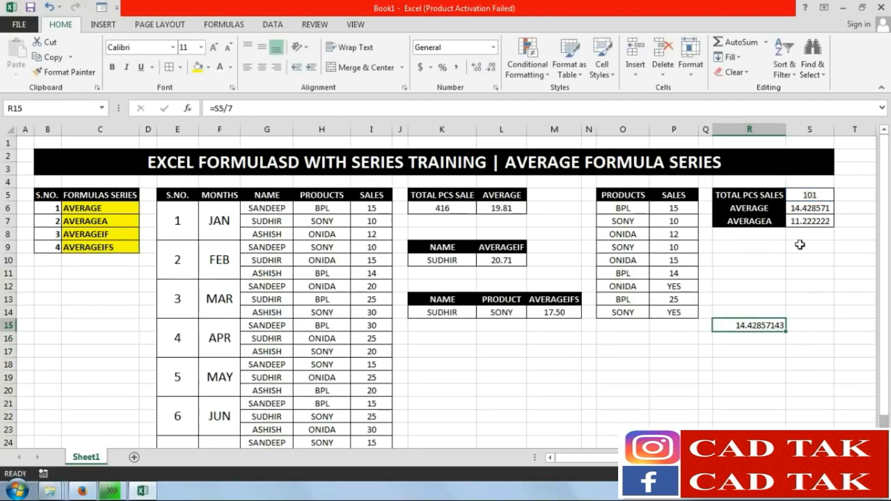
pyautogui.press('Return')
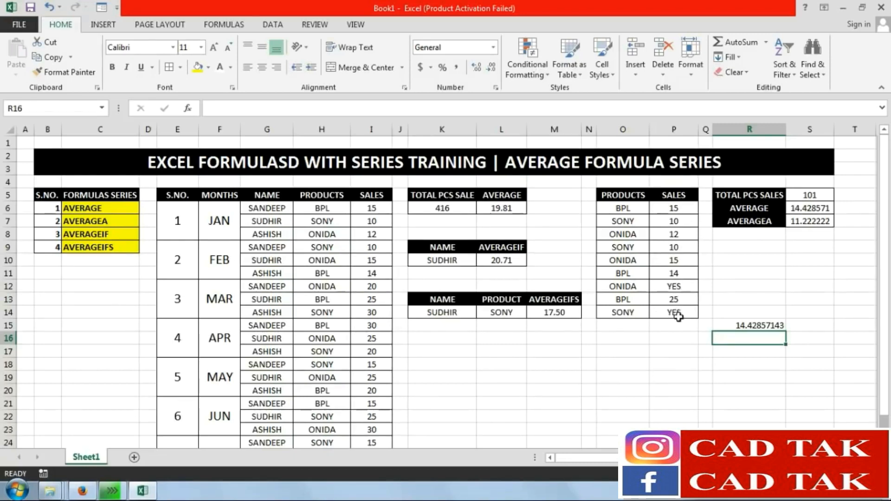
# Check the AVERAGEA result in R17 by dividing the total sales by nine with the formula =S5/9
pyautogui.click(763, 355)
pyautogui.write('=')
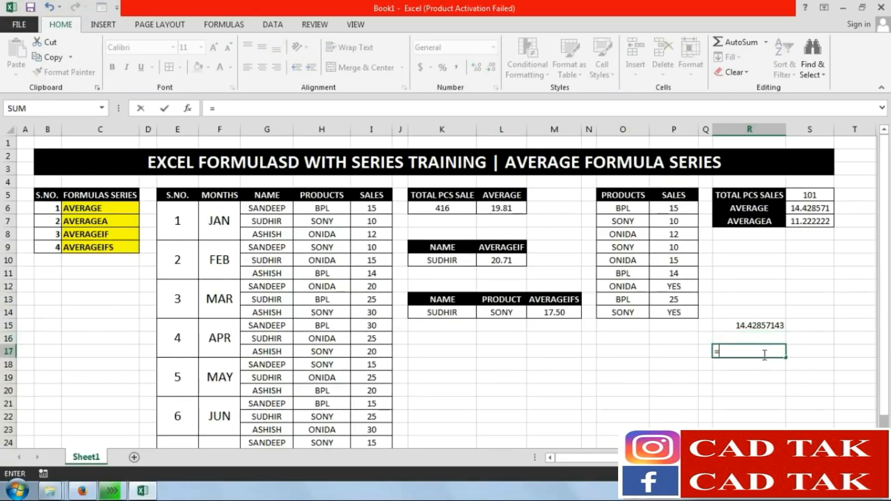
pyautogui.click(824, 195)
pyautogui.write('/9')
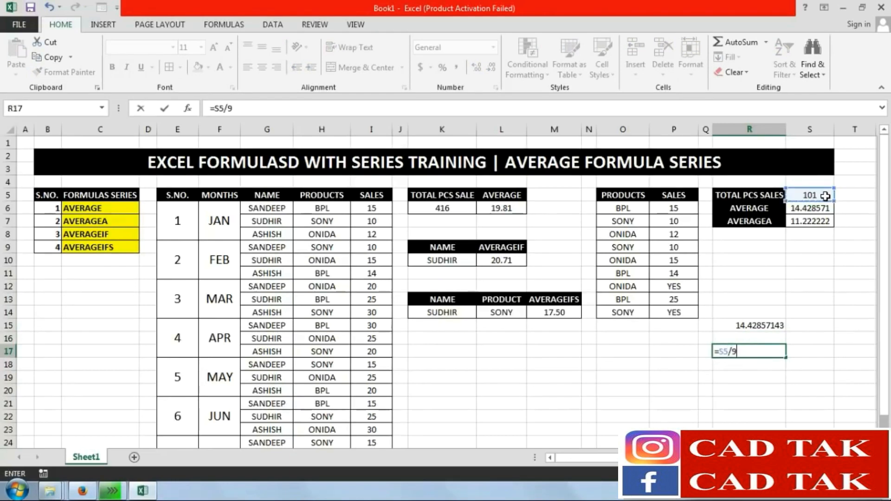
pyautogui.press('Return')
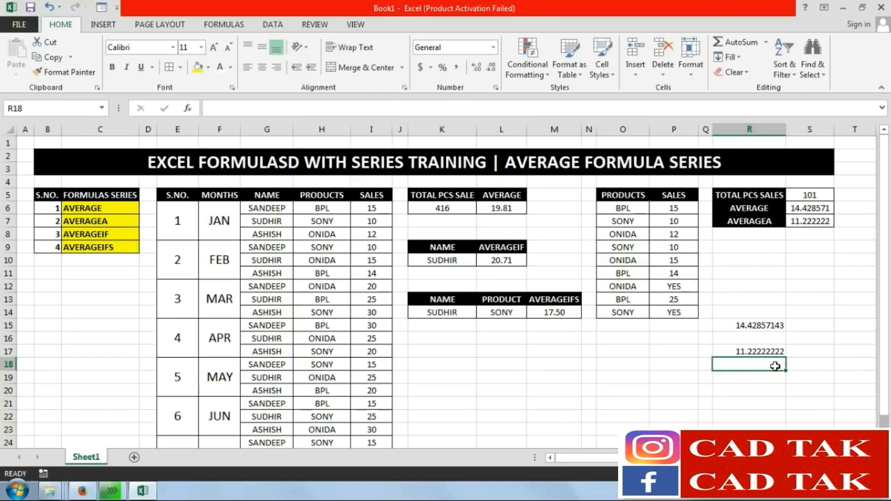
# Set the ONIDA sales value in P12 to 25 in place of the text
pyautogui.click(675, 285)
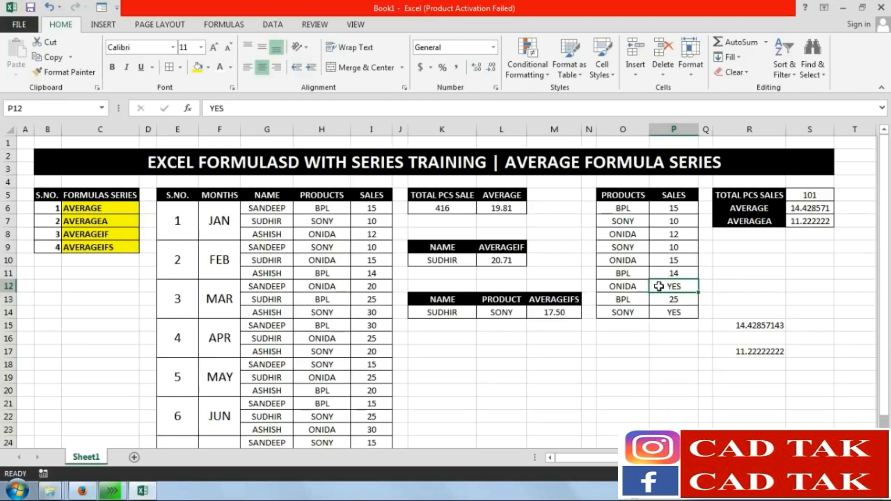
pyautogui.write('25')
pyautogui.press('Return')
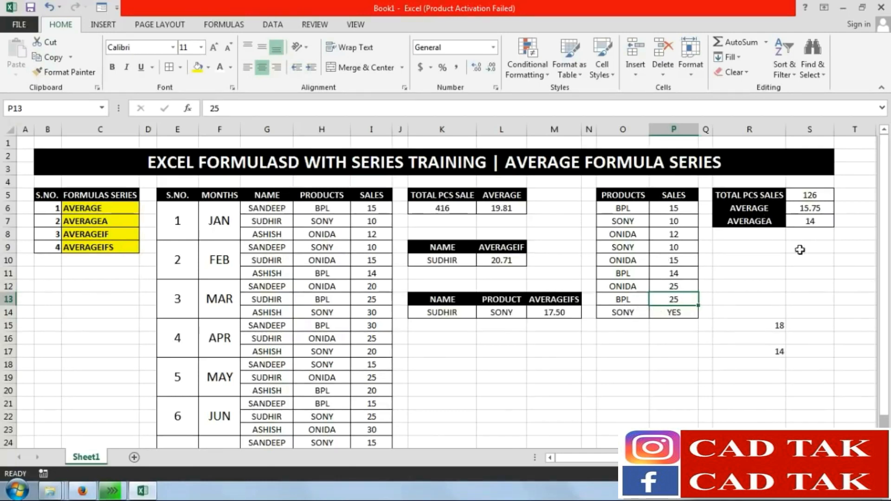
# Change the check calculation in R15 to =S5/8 and compare it with the AVERAGE result in S6
pyautogui.click(733, 325)
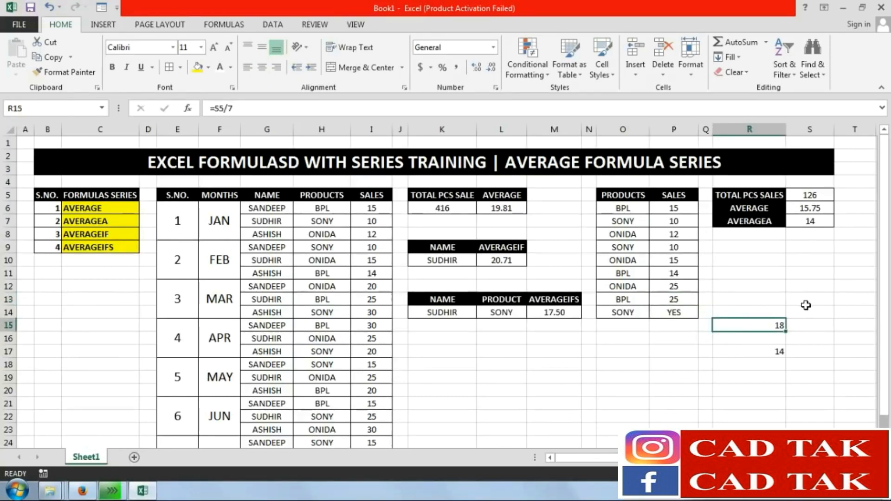
pyautogui.write('=')
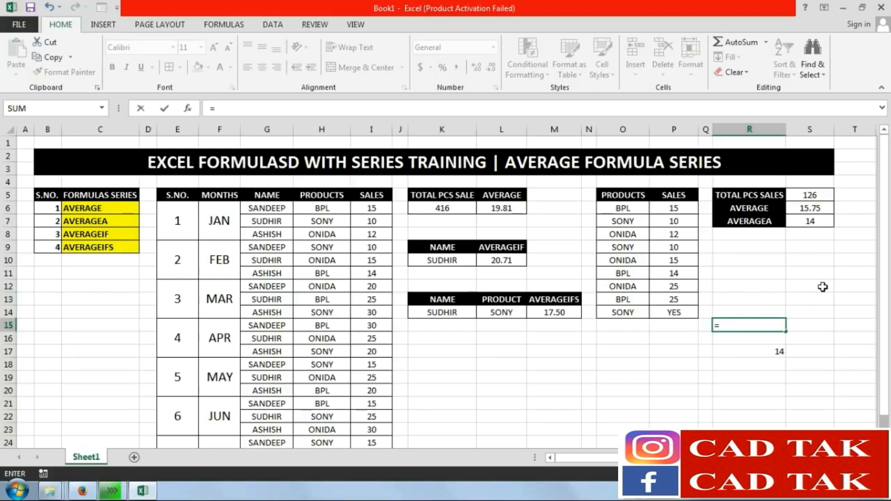
pyautogui.click(810, 196)
pyautogui.write('/8')
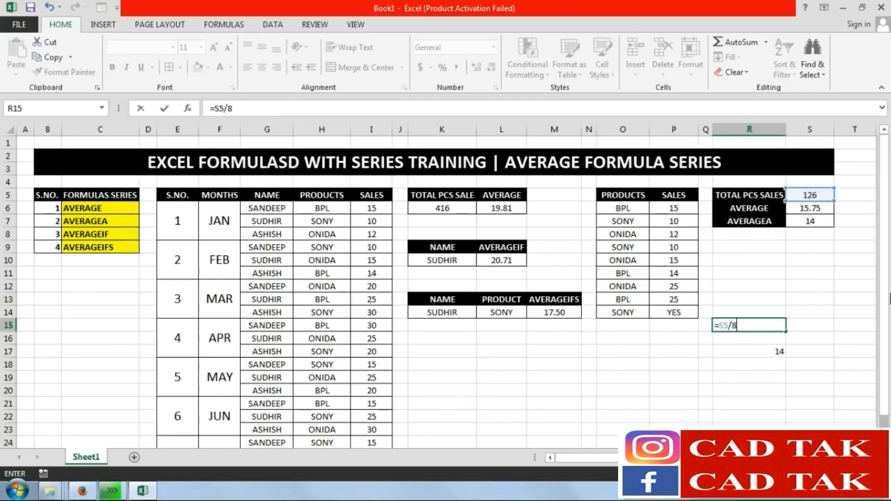
pyautogui.press('Return')
pyautogui.click(795, 207)
# Delete the check calculations in R15 and R17
pyautogui.click(772, 323)
pyautogui.moveTo(779, 325); pyautogui.dragTo(778, 386)
pyautogui.press('Delete')
pyautogui.click(805, 292)
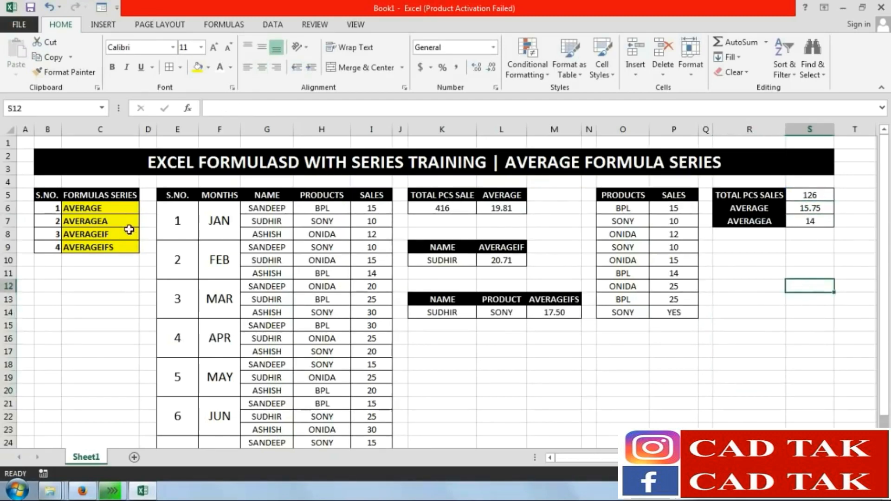
# Remove the yellow fill from the formula names in C6:C9
pyautogui.click(102, 208)
pyautogui.click(105, 220)
pyautogui.click(111, 233)
pyautogui.click(111, 248)
pyautogui.click(112, 210)
pyautogui.moveTo(112, 210); pyautogui.dragTo(116, 247)
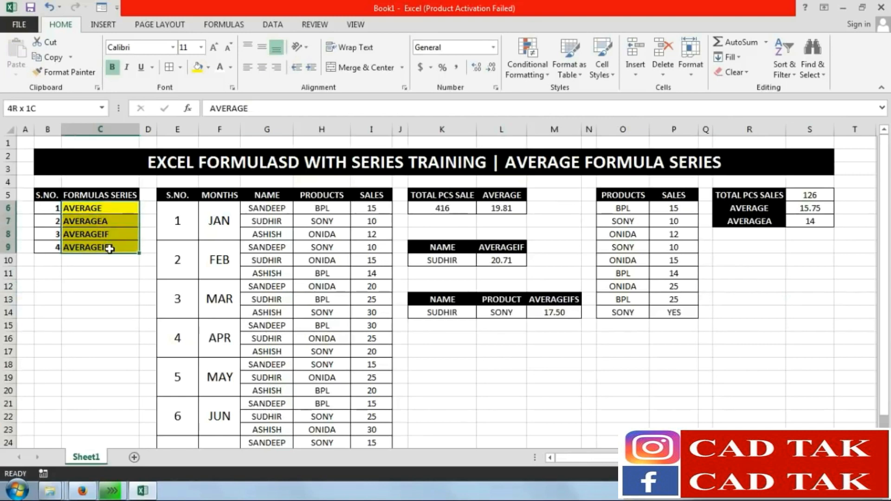
pyautogui.click(747, 72)
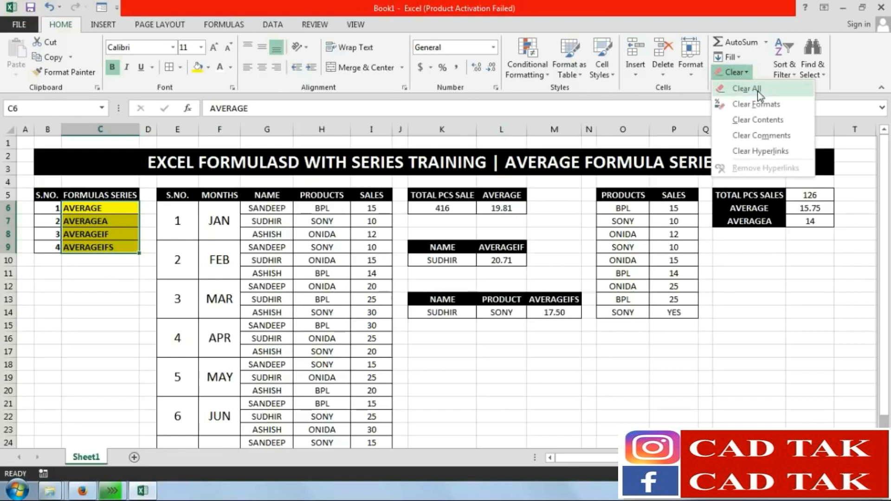
pyautogui.click(208, 68)
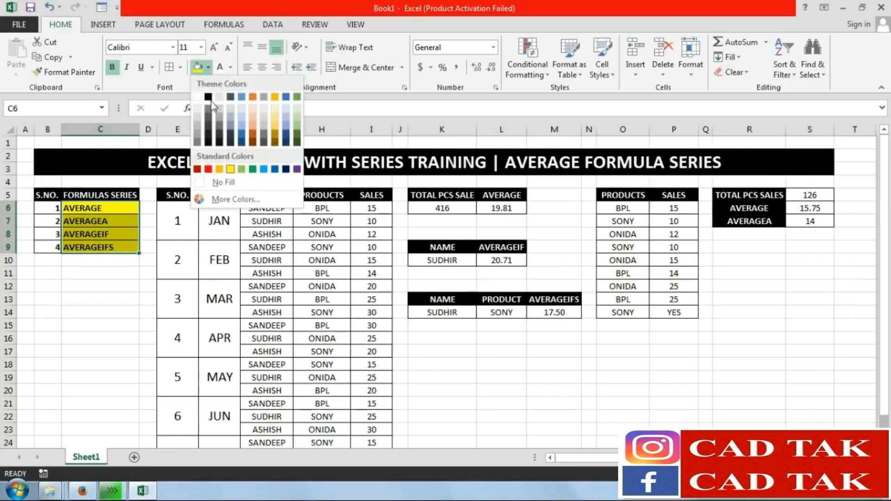
pyautogui.click(224, 182)
pyautogui.click(105, 282)
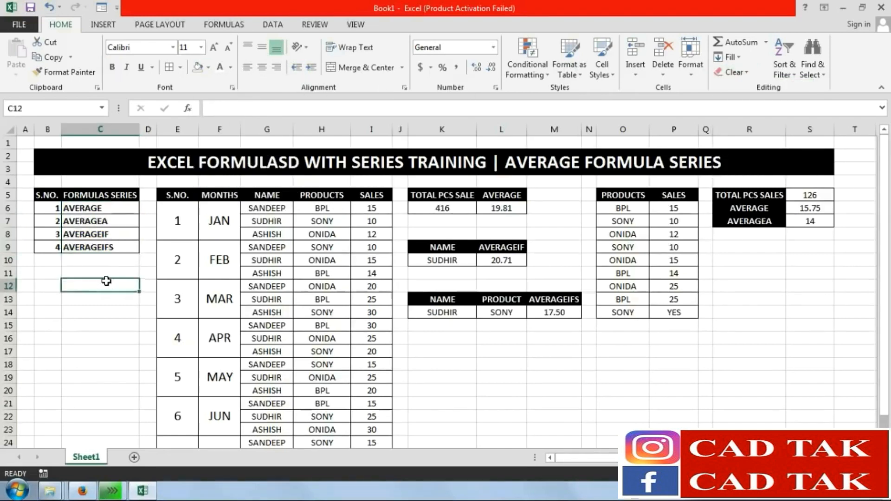
# Centre the serial numbers and formula names in B6:C9
pyautogui.moveTo(118, 246); pyautogui.dragTo(53, 205)
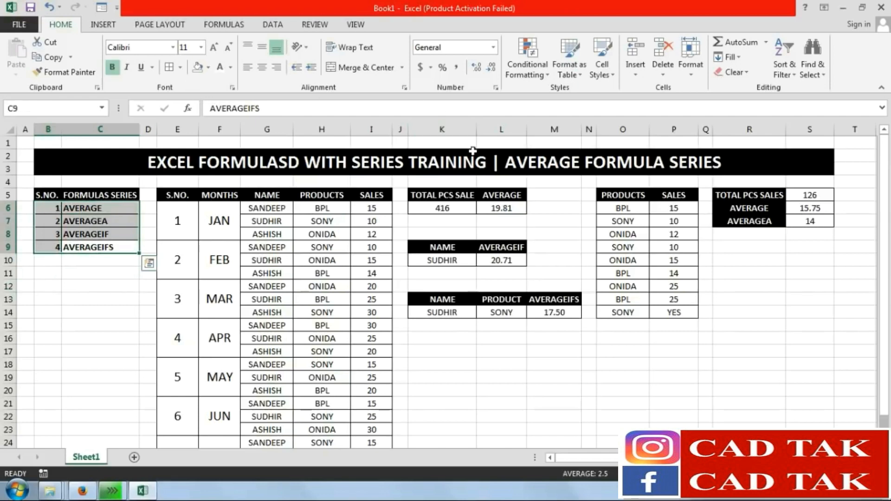
pyautogui.click(265, 70)
pyautogui.click(560, 392)
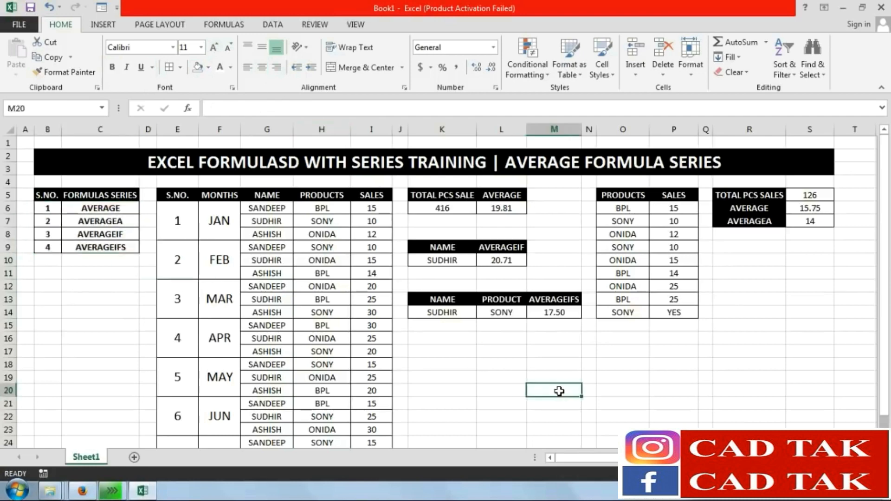